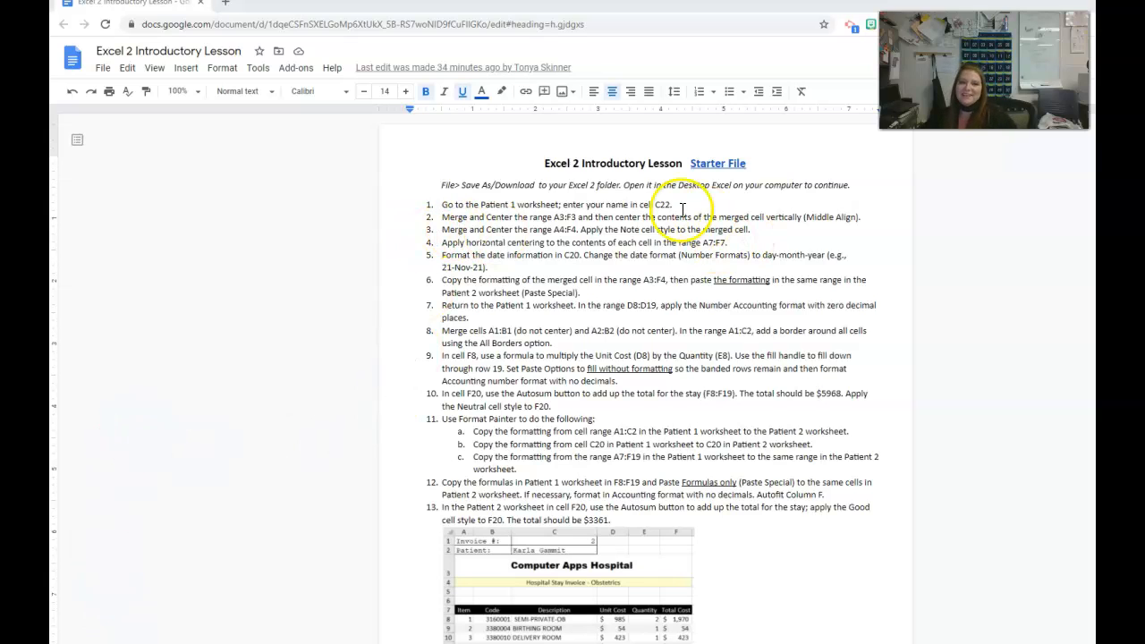
- Open the lesson's Starter File and download a copy to the Intro folder as Excel2-Intro-Start-OneMoreTime.xlsx, closing the online workbook
{"action": "left_click", "coordinate": [723, 166]}
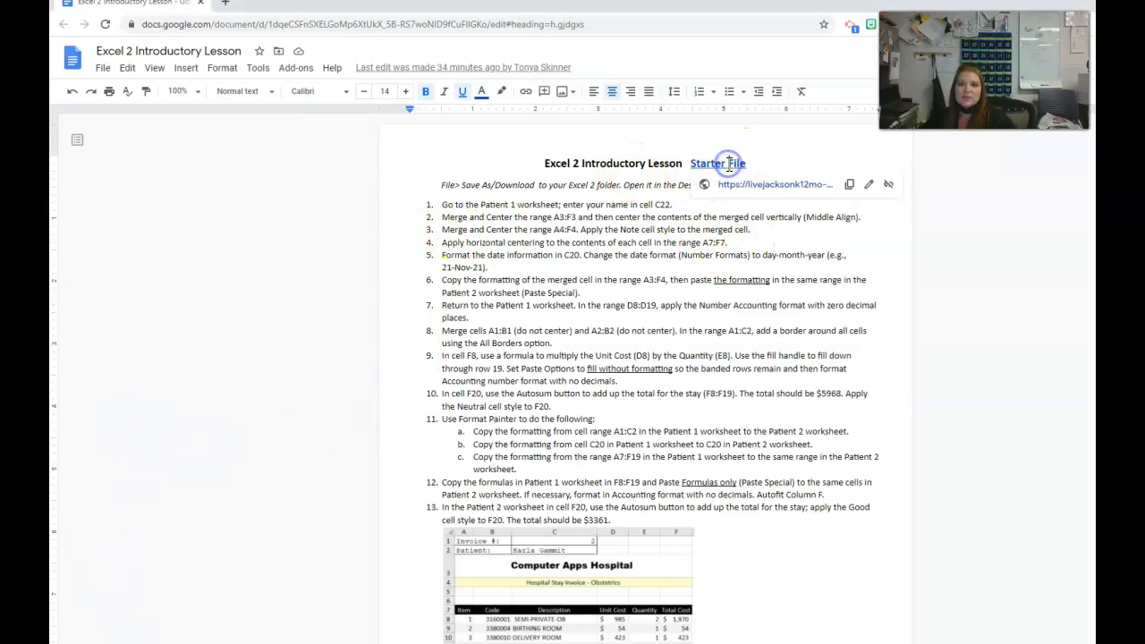
{"action": "left_click", "coordinate": [775, 185]}
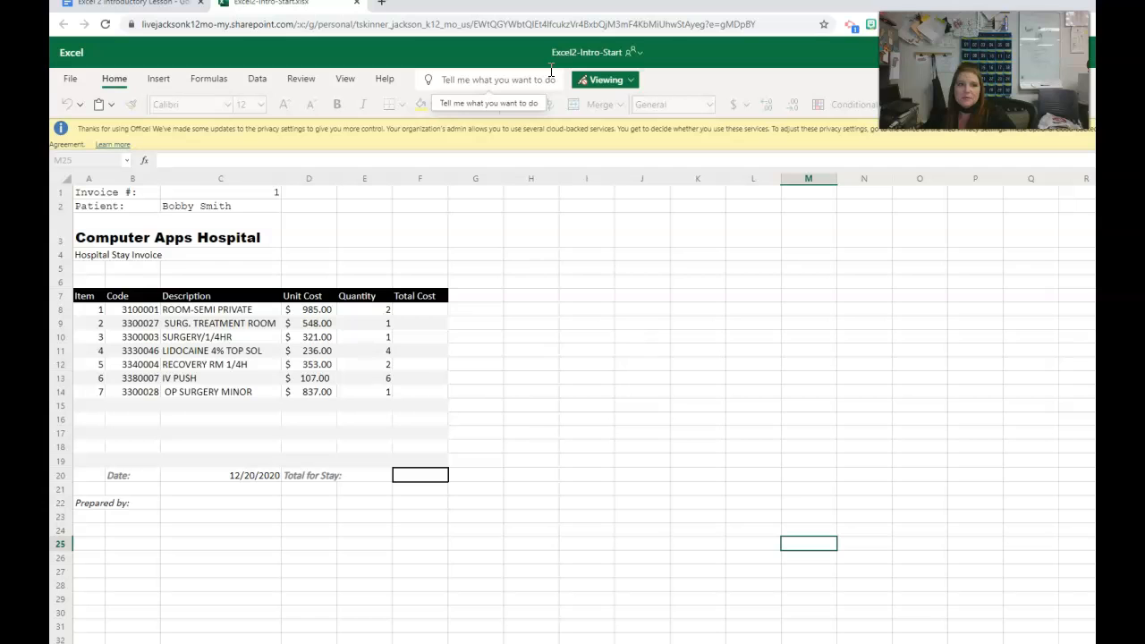
{"action": "left_click", "coordinate": [70, 79]}
{"action": "left_click", "coordinate": [88, 146]}
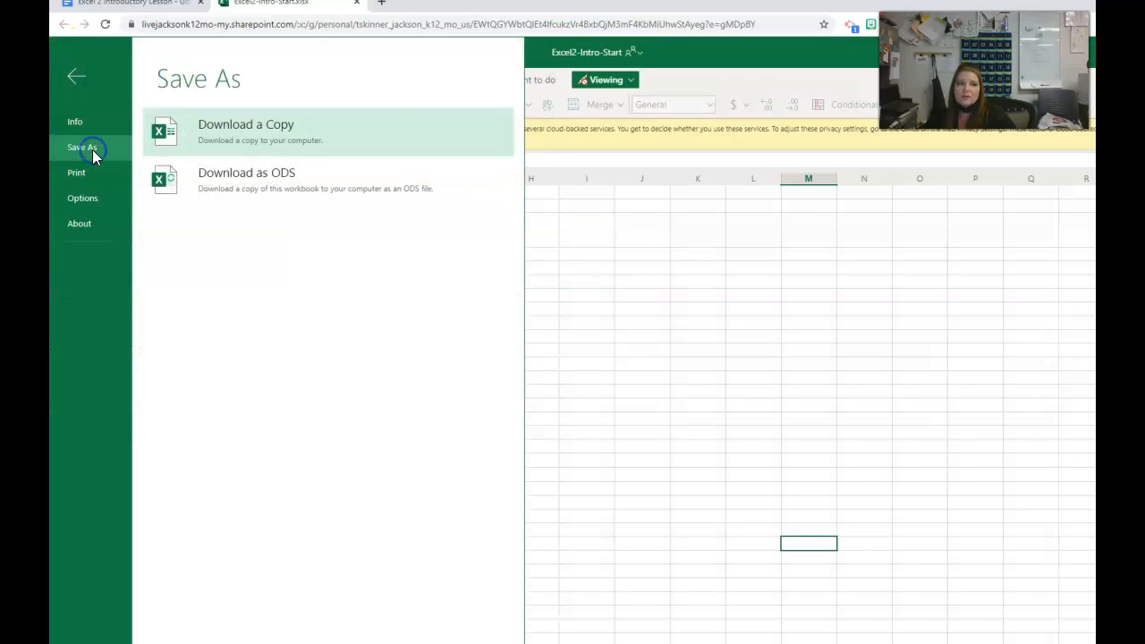
{"action": "left_click", "coordinate": [306, 139]}
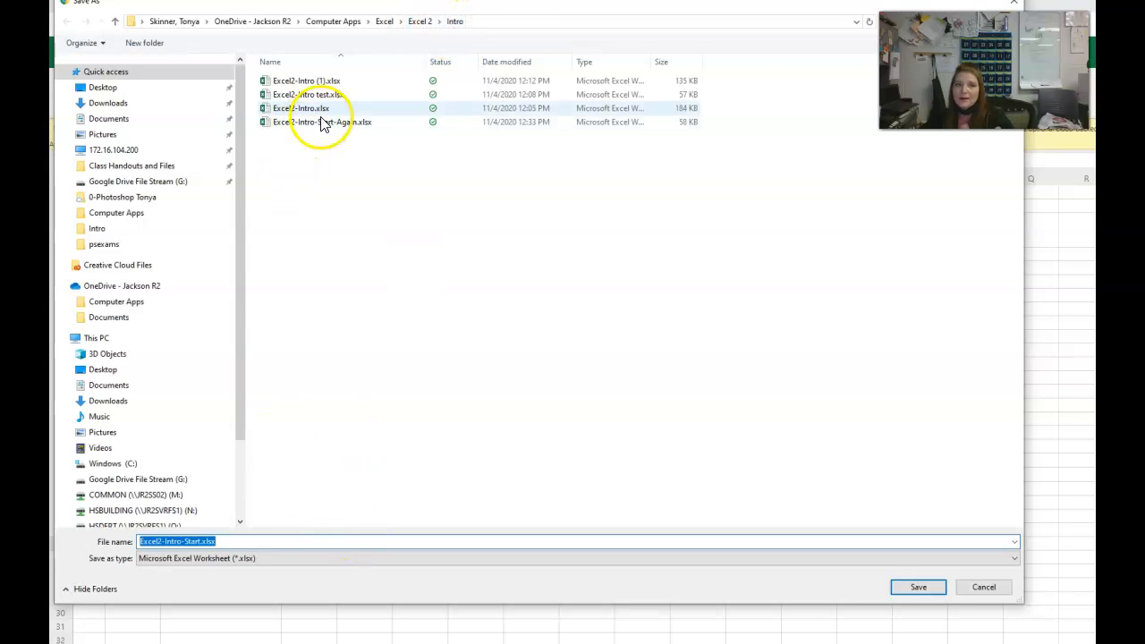
{"action": "left_click", "coordinate": [189, 541]}
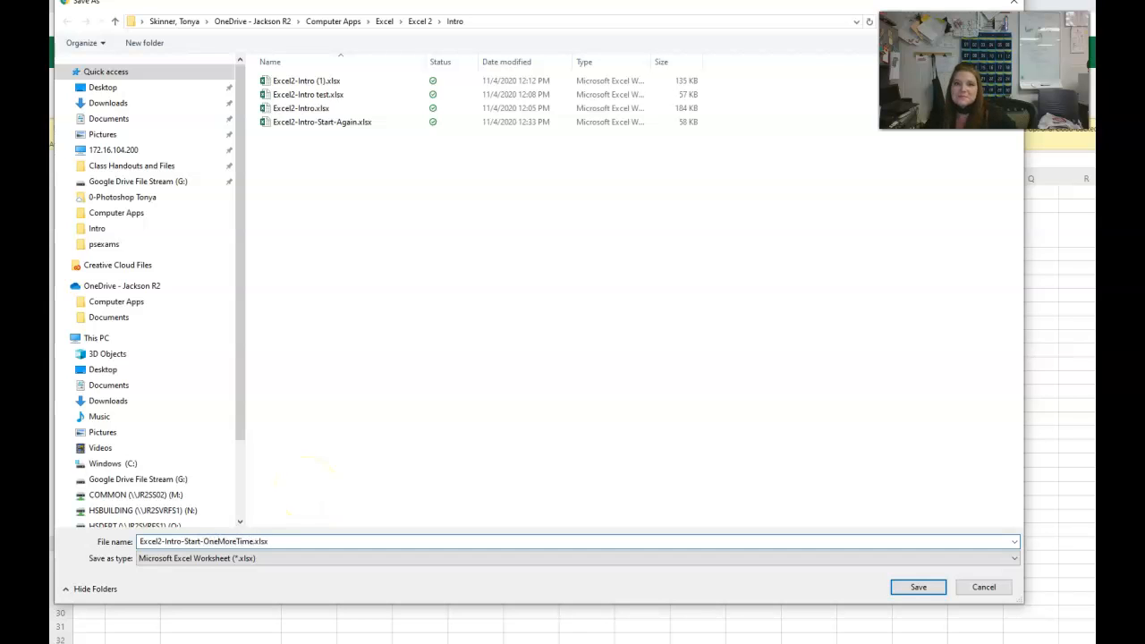
{"action": "left_click", "coordinate": [912, 587]}
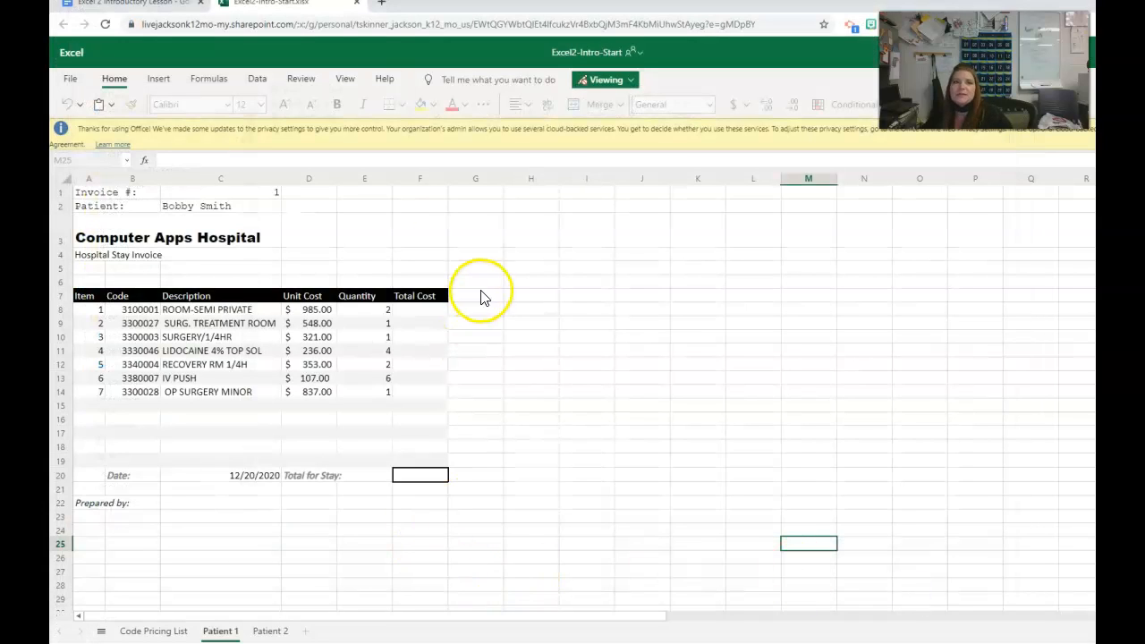
{"action": "left_click", "coordinate": [356, 2]}
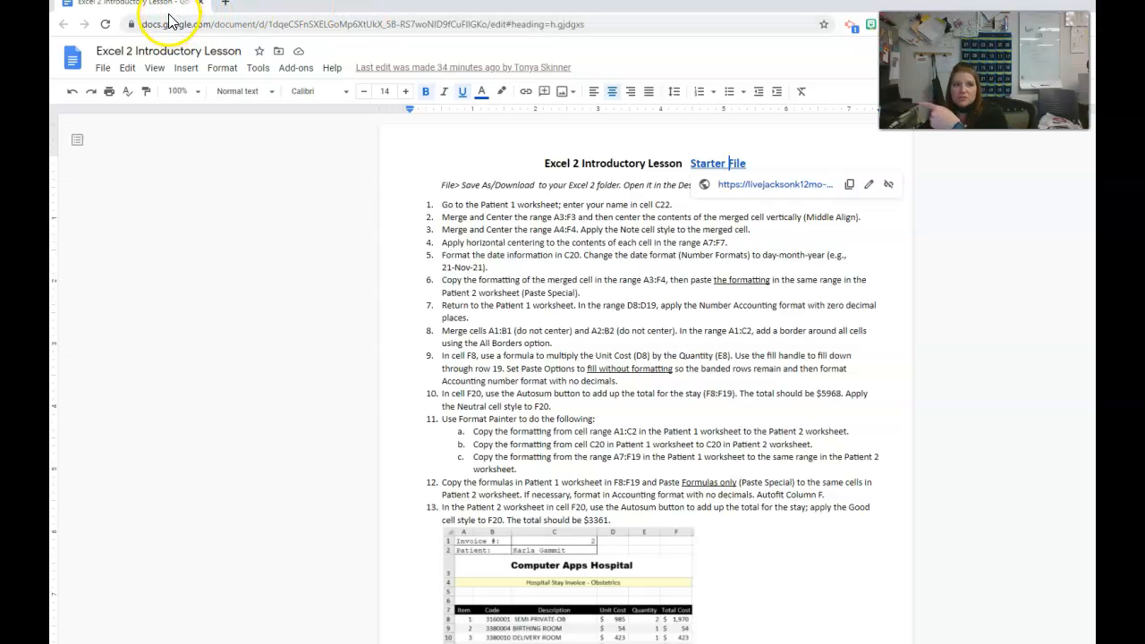
- In File Explorer, open Excel2-Intro-Start-OneMoreTime.xlsx from OneDrive's Computer Apps > Excel > Excel 2 > Intro folder, sorting the files by date modified
{"action": "left_click_drag", "start_coordinate": [158, 13], "coordinate": [614, 56]}
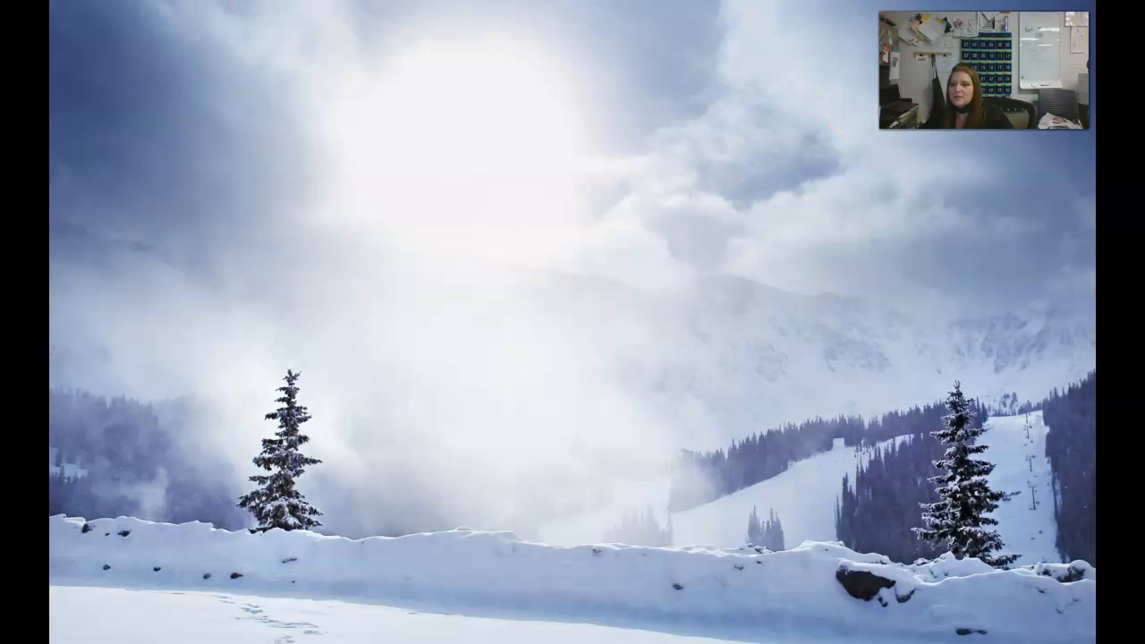
{"action": "key", "text": "super+e"}
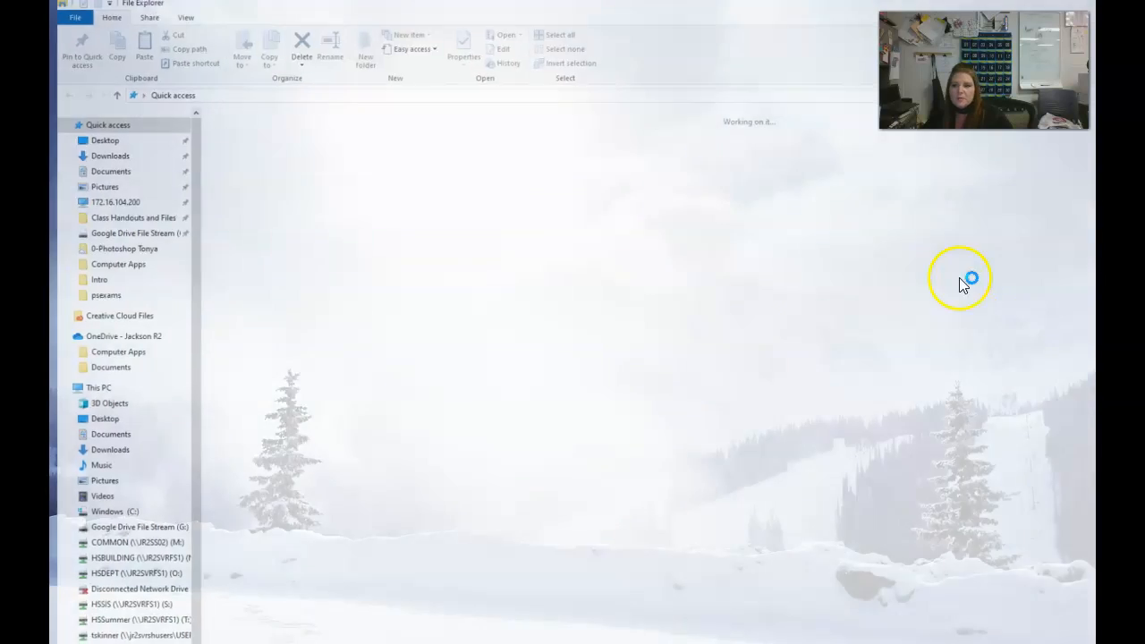
{"action": "left_click", "coordinate": [116, 338]}
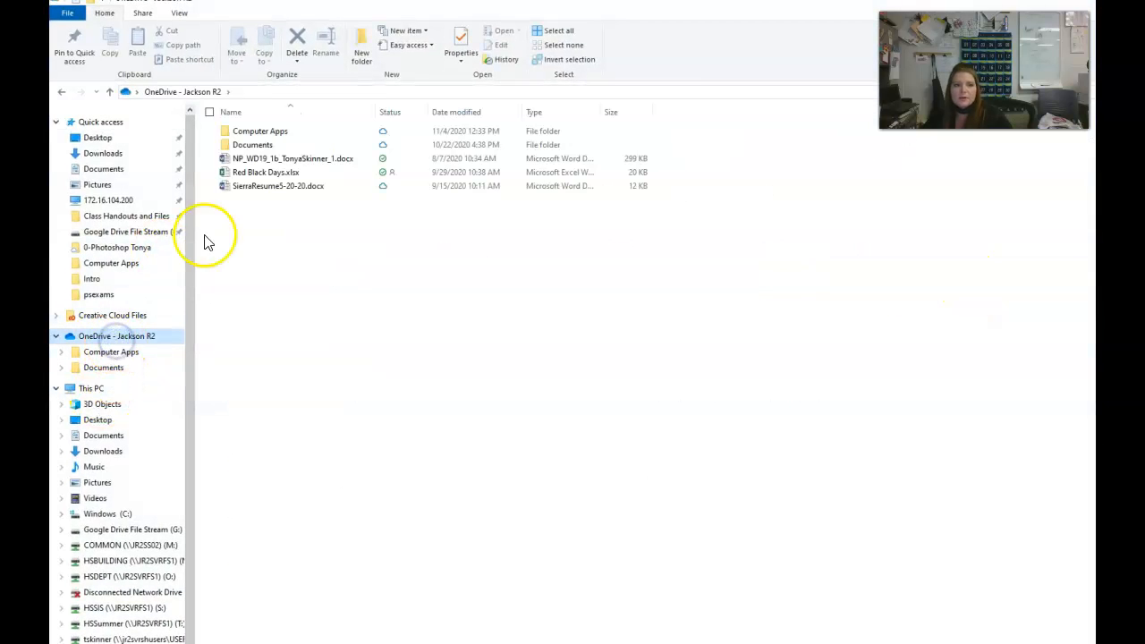
{"action": "double_click", "coordinate": [262, 130]}
{"action": "double_click", "coordinate": [248, 172]}
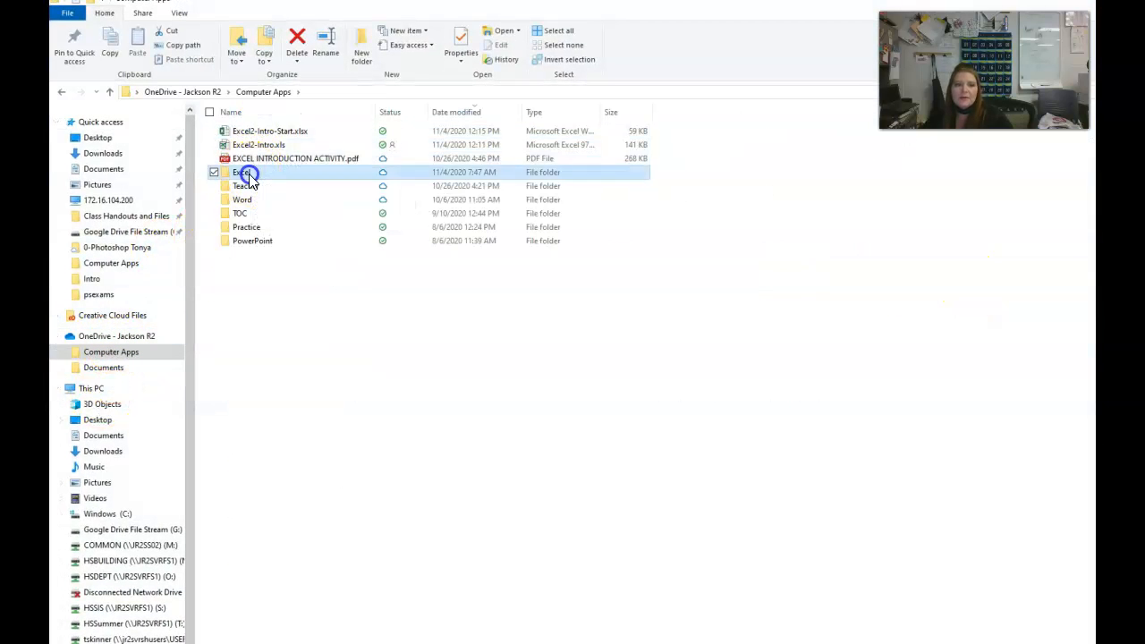
{"action": "double_click", "coordinate": [255, 146]}
{"action": "double_click", "coordinate": [255, 146]}
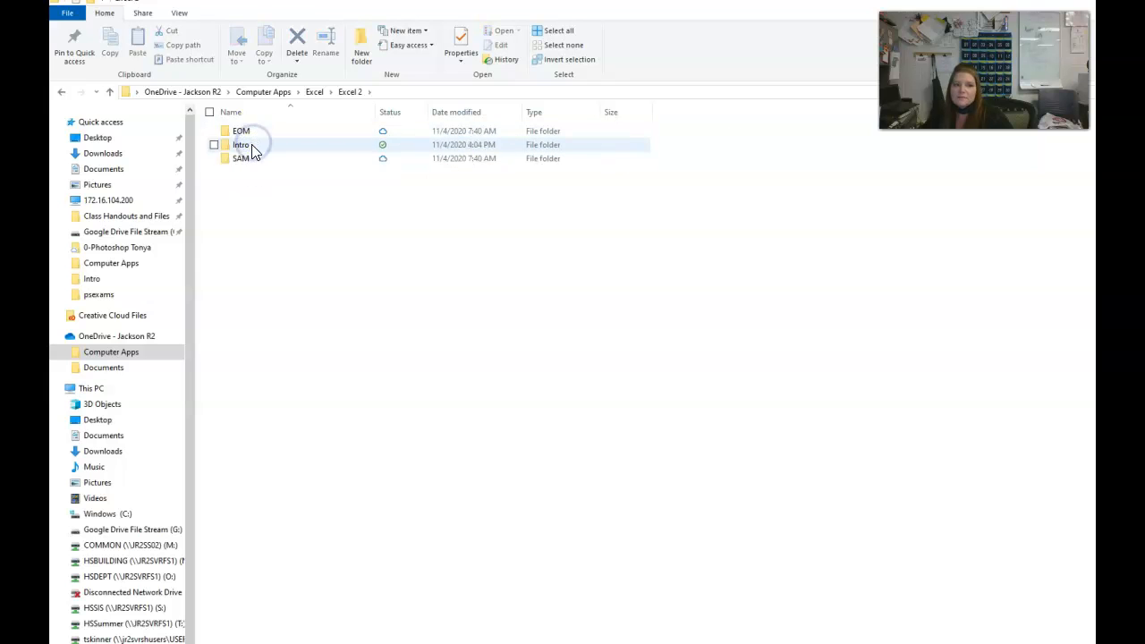
{"action": "left_click", "coordinate": [466, 117]}
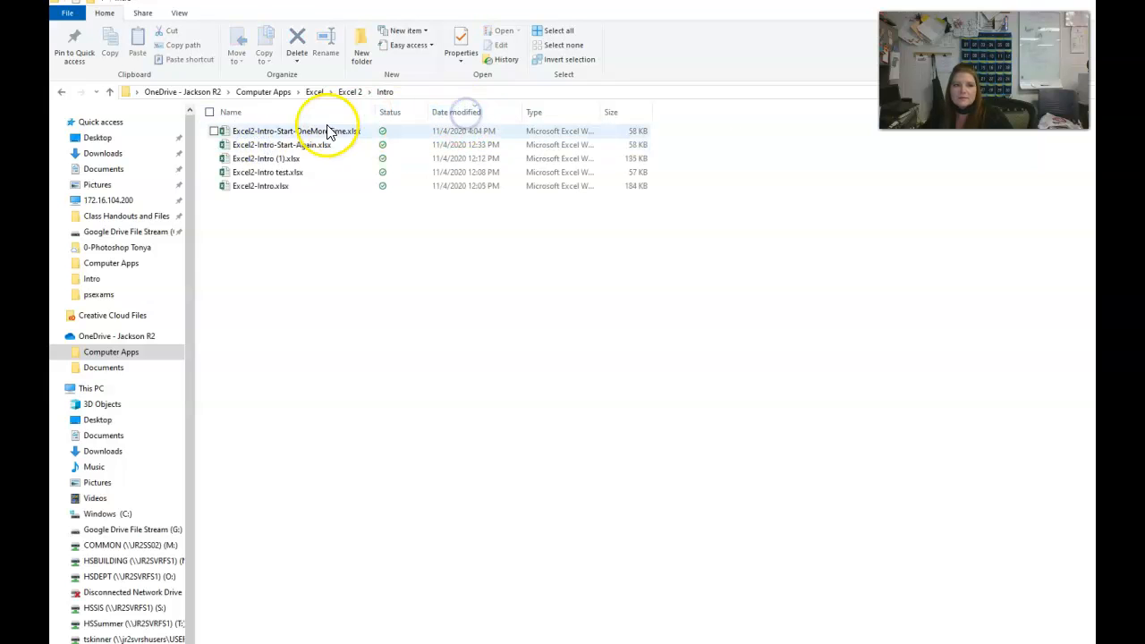
{"action": "double_click", "coordinate": [307, 134]}
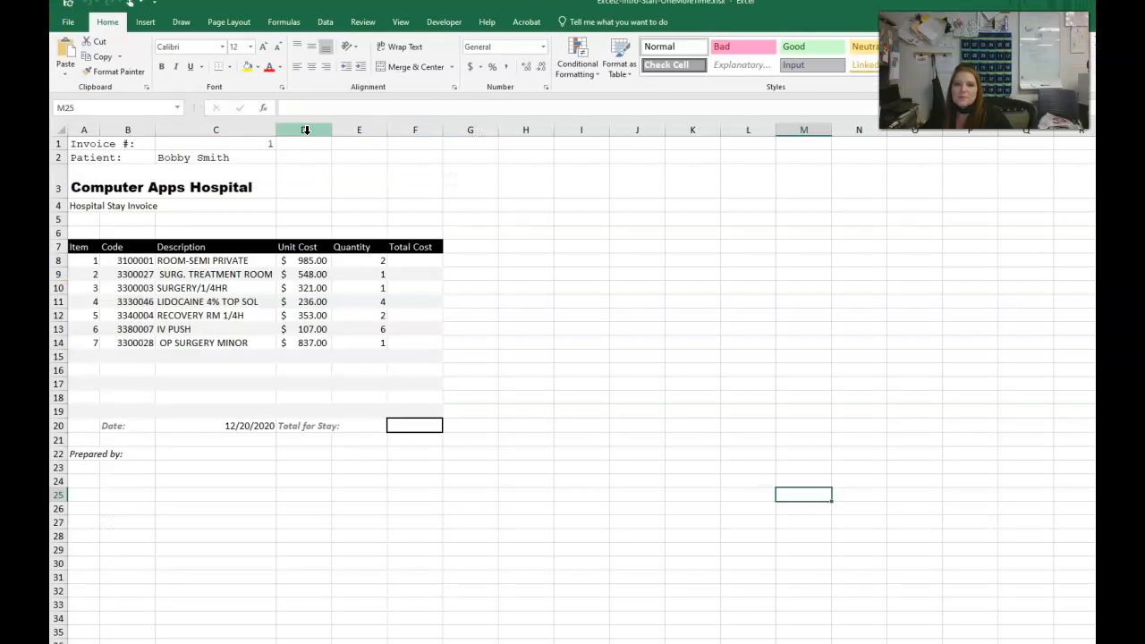
- Restore the workbook window, then move and resize it so the whole ribbon and the sheet tabs are in view
{"action": "left_click", "coordinate": [654, 244]}
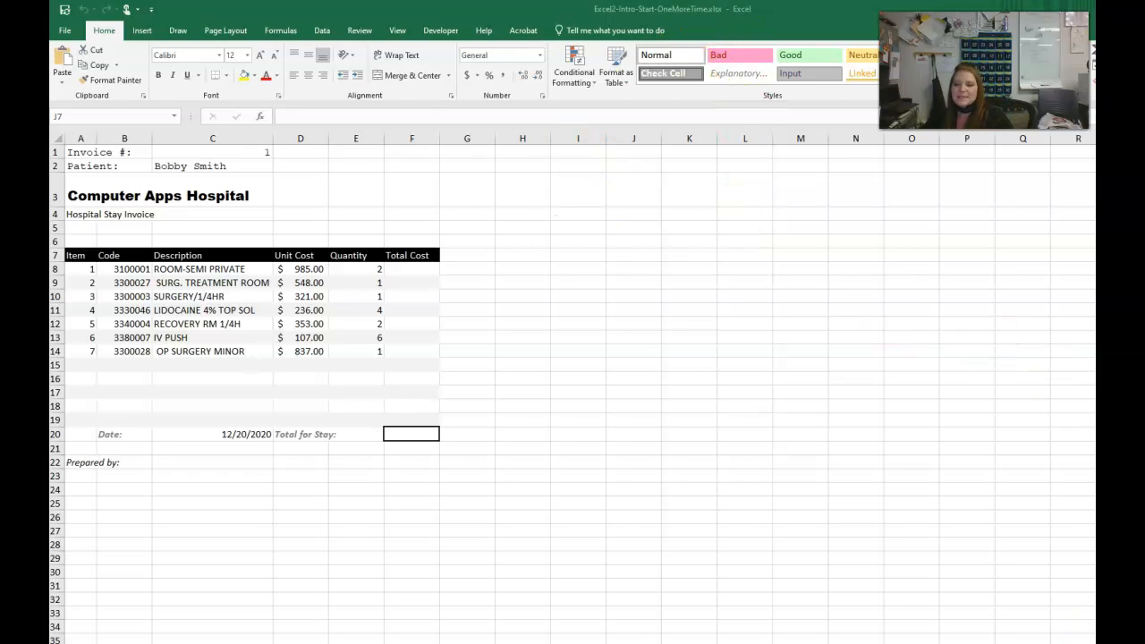
{"action": "left_click", "coordinate": [1144, 11]}
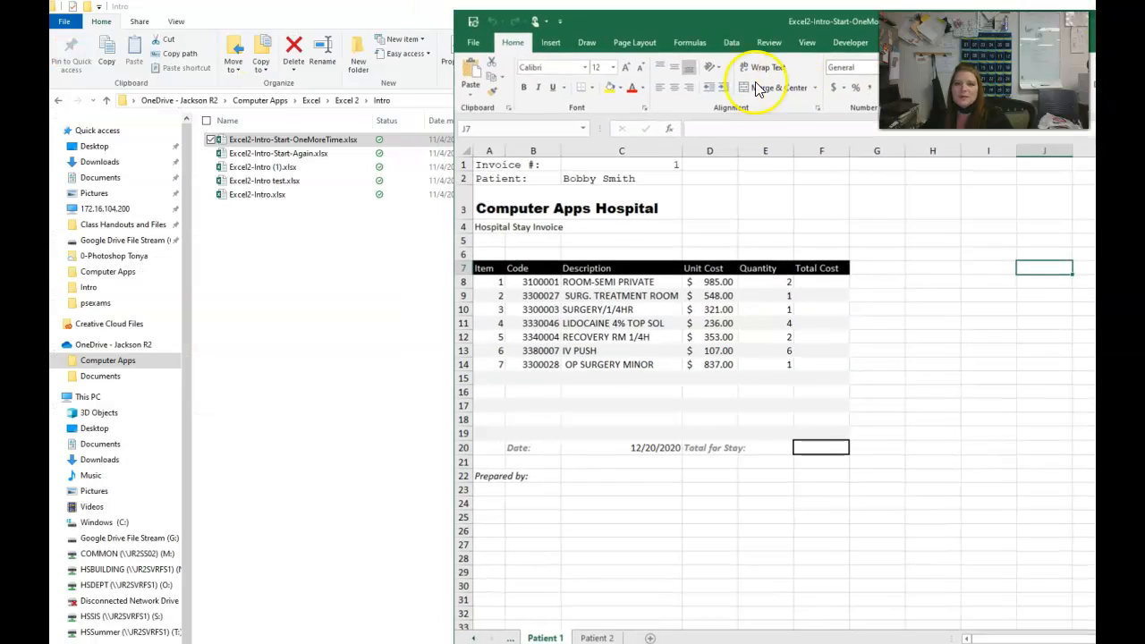
{"action": "left_click_drag", "start_coordinate": [625, 30], "coordinate": [211, 18]}
{"action": "left_click_drag", "start_coordinate": [869, 642], "coordinate": [1098, 642]}
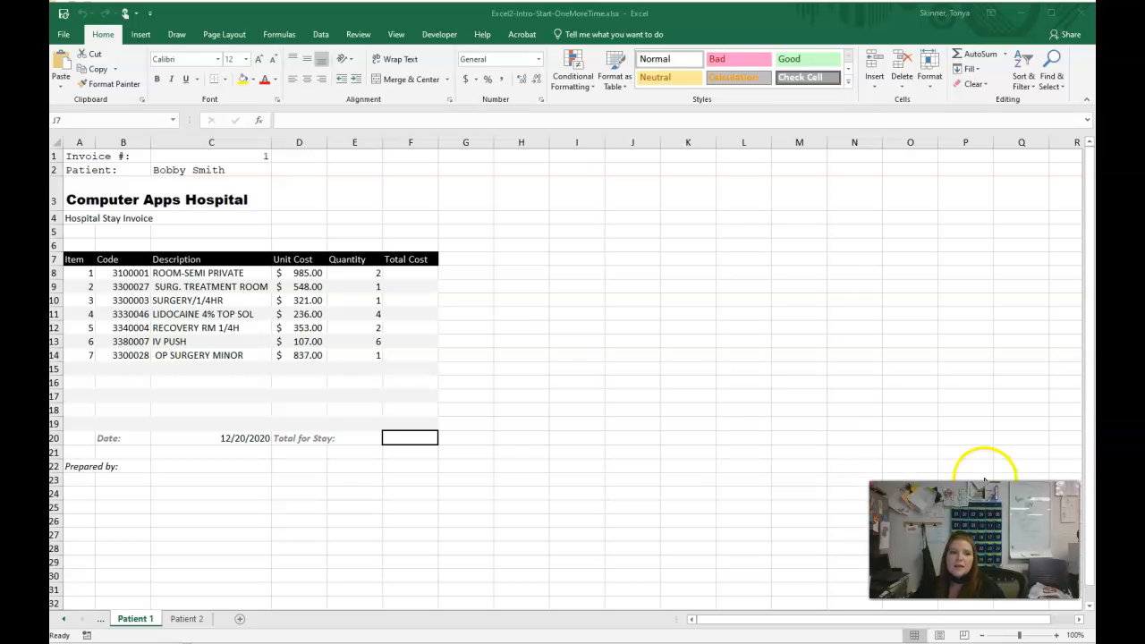
- Look through the Code Pricing List, Patient 1 and Patient 2 worksheets
{"action": "left_click", "coordinate": [63, 619]}
{"action": "left_click", "coordinate": [64, 618]}
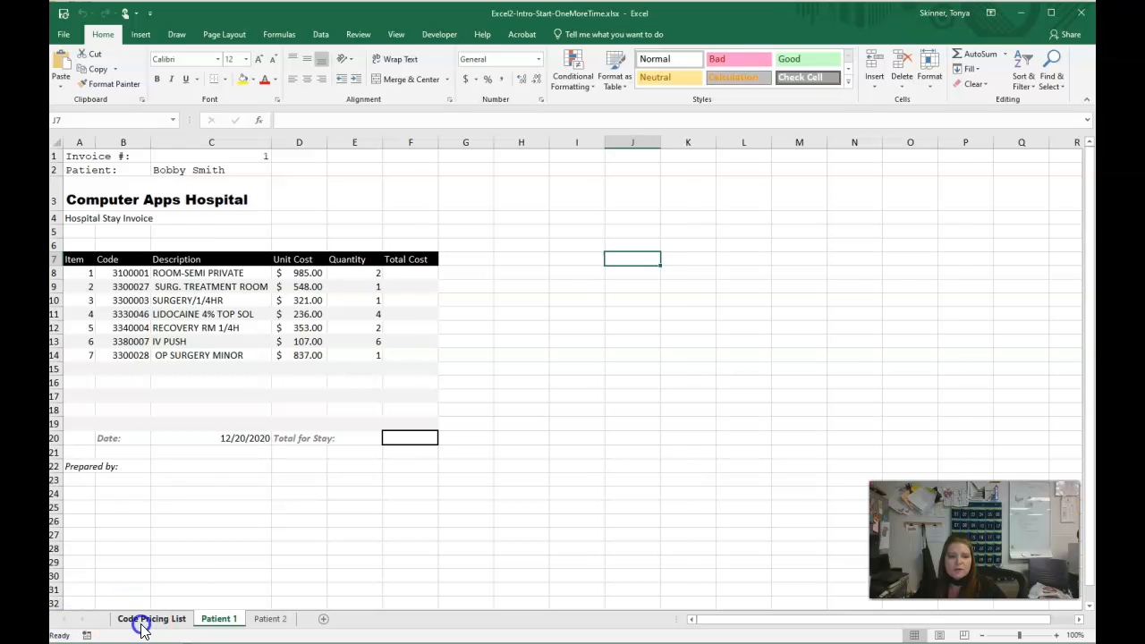
{"action": "left_click", "coordinate": [143, 620]}
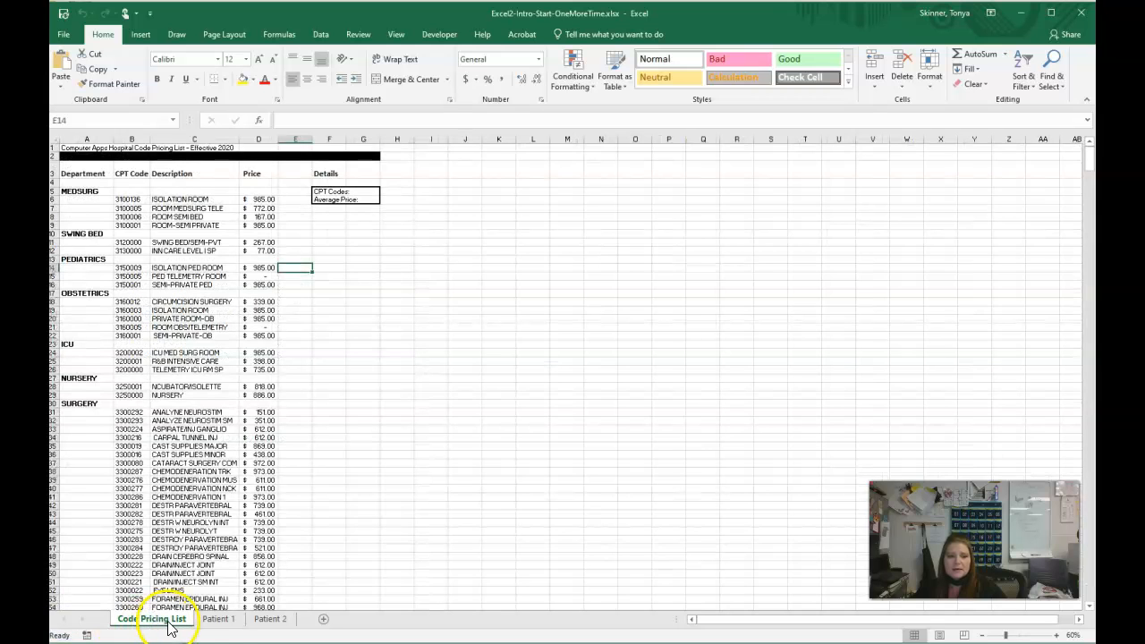
{"action": "left_click", "coordinate": [219, 620]}
{"action": "left_click", "coordinate": [268, 619]}
{"action": "left_click", "coordinate": [217, 618]}
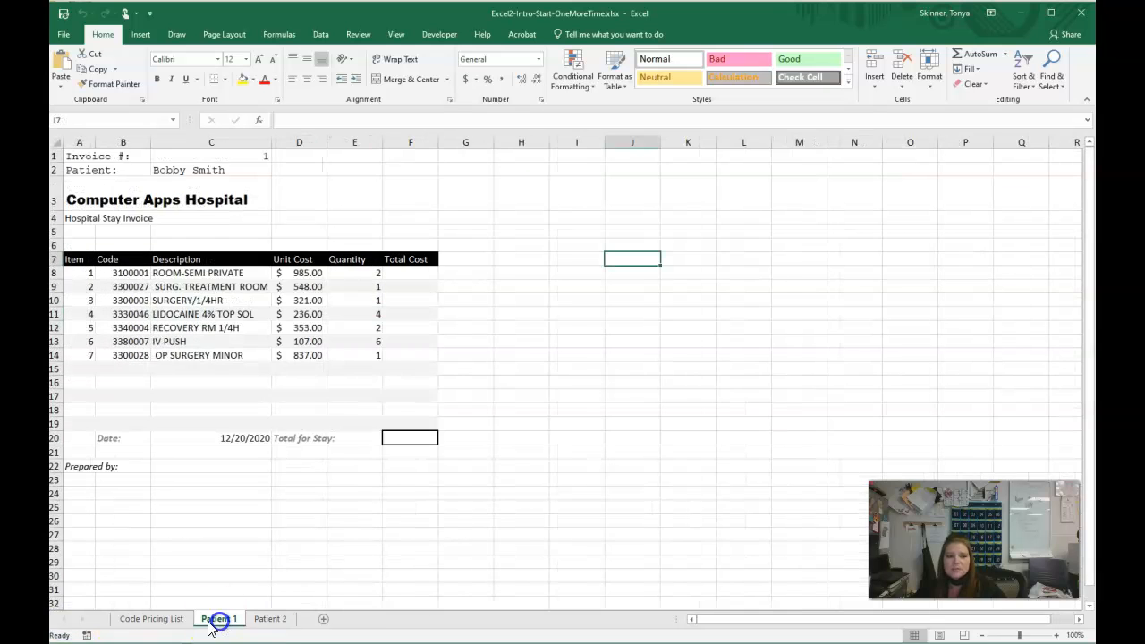
{"action": "left_click", "coordinate": [167, 619]}
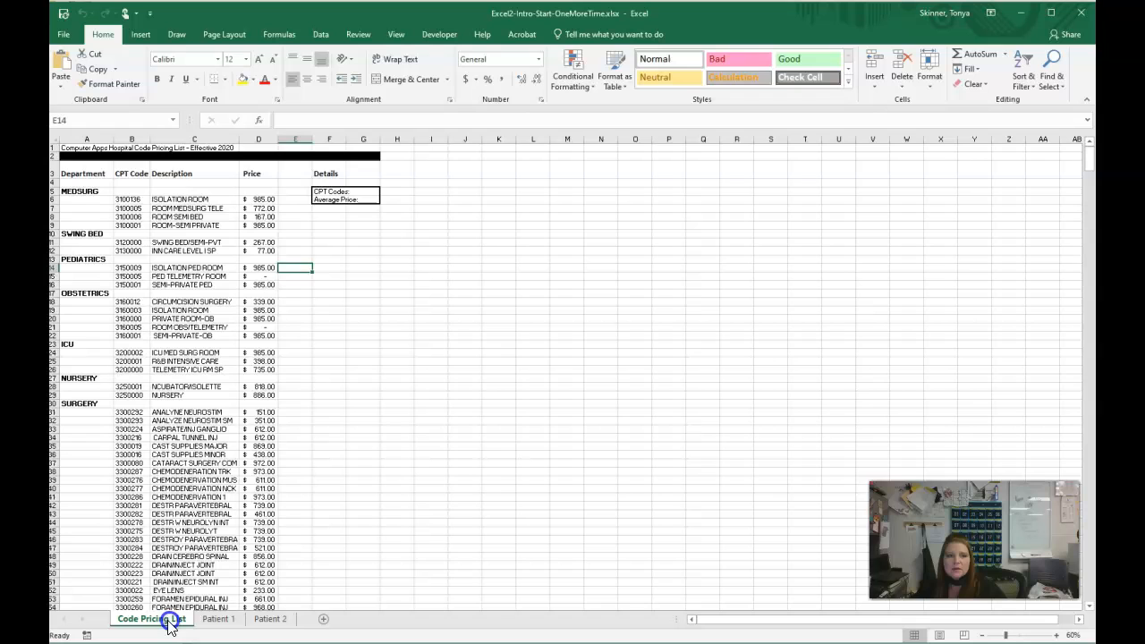
- Enter the preparer's full name in cell C22 of the Patient 1 worksheet
{"action": "left_click", "coordinate": [217, 619]}
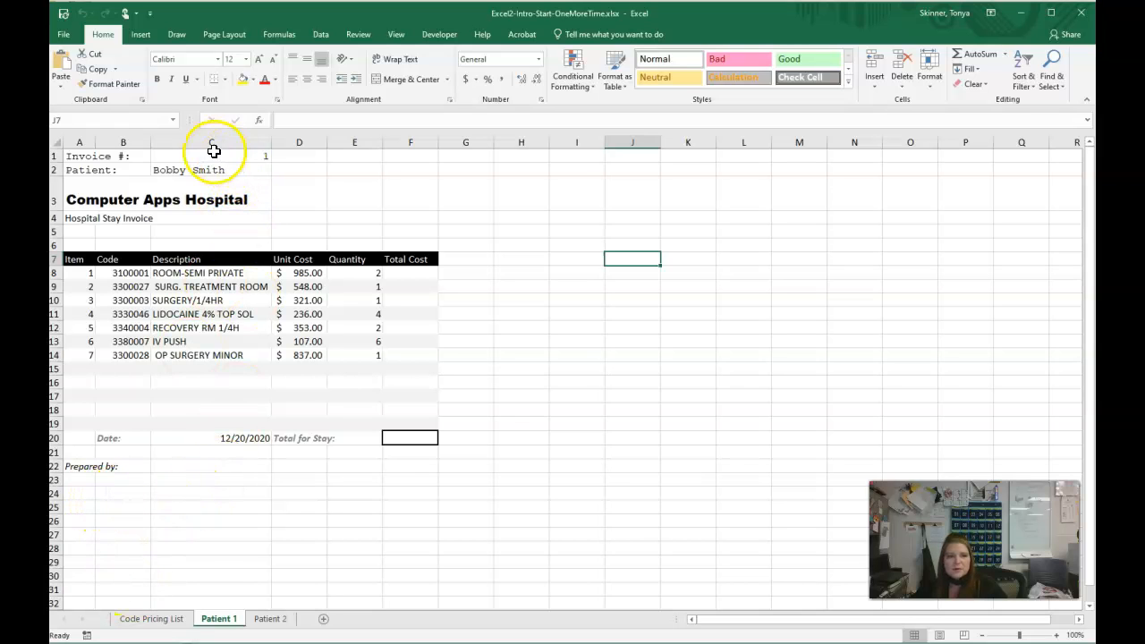
{"action": "left_click", "coordinate": [211, 466]}
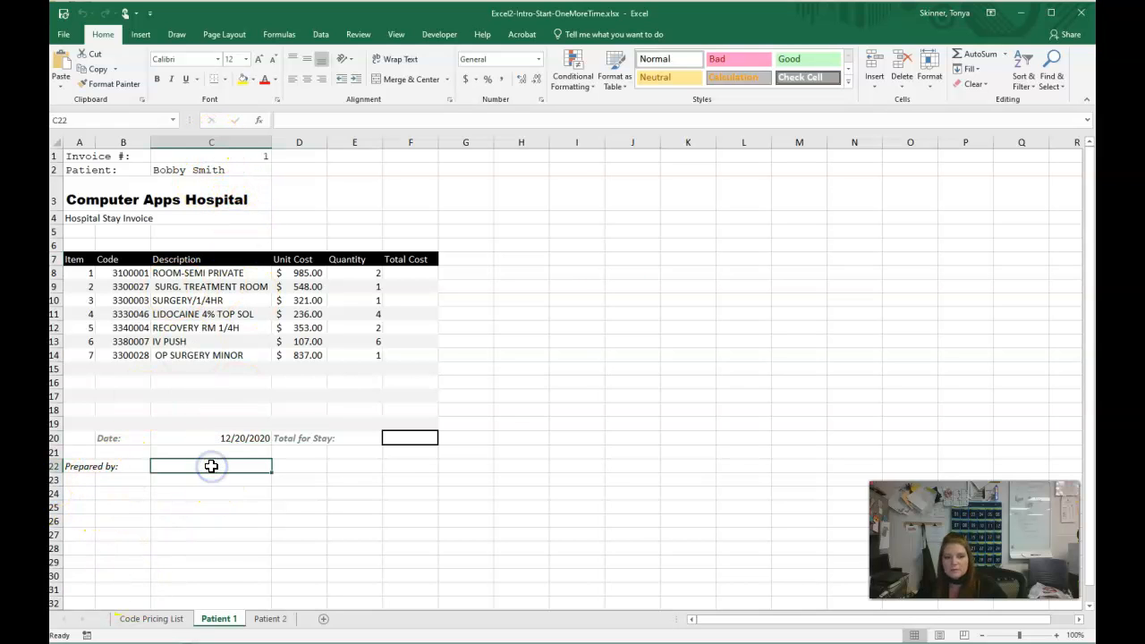
{"action": "type", "text": "Tonya Skinner"}
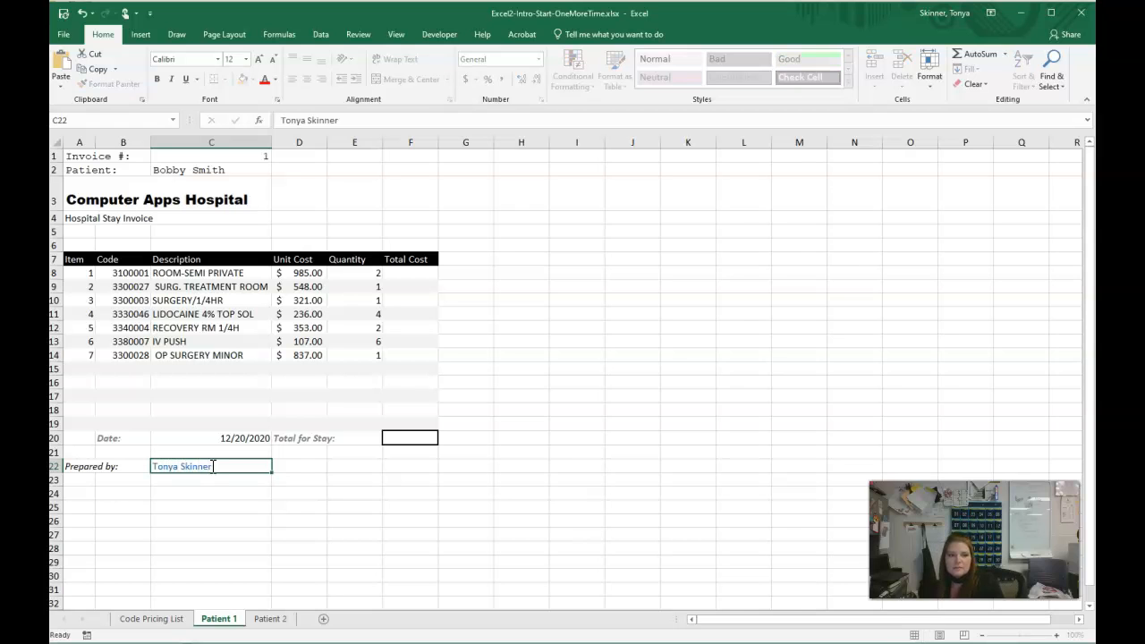
{"action": "key", "text": "Return"}
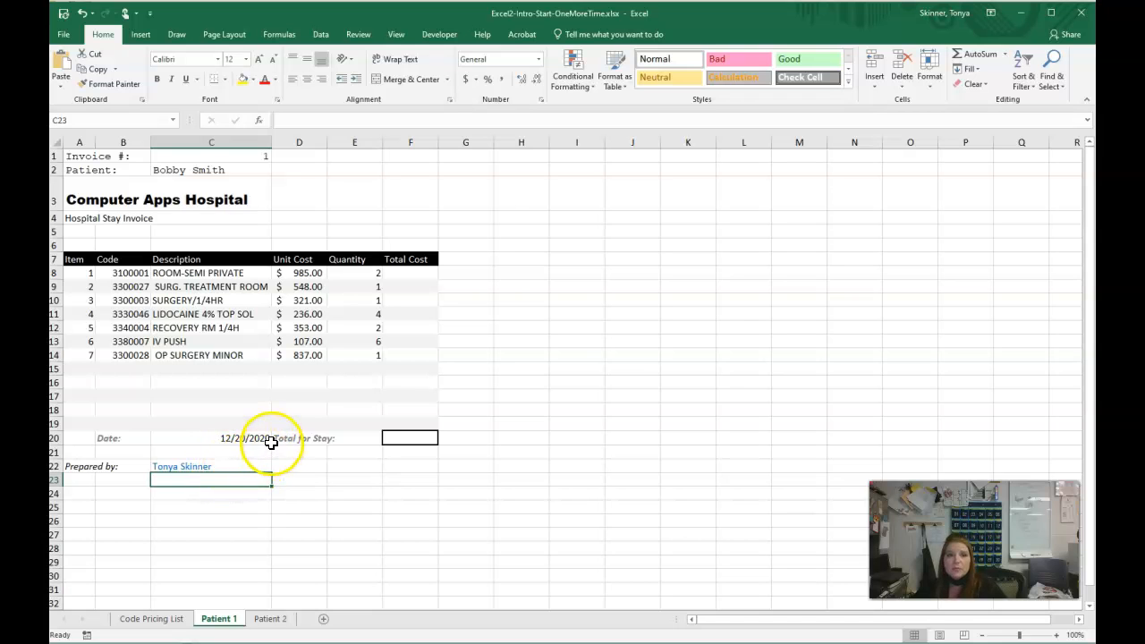
{"action": "left_click", "coordinate": [85, 199]}
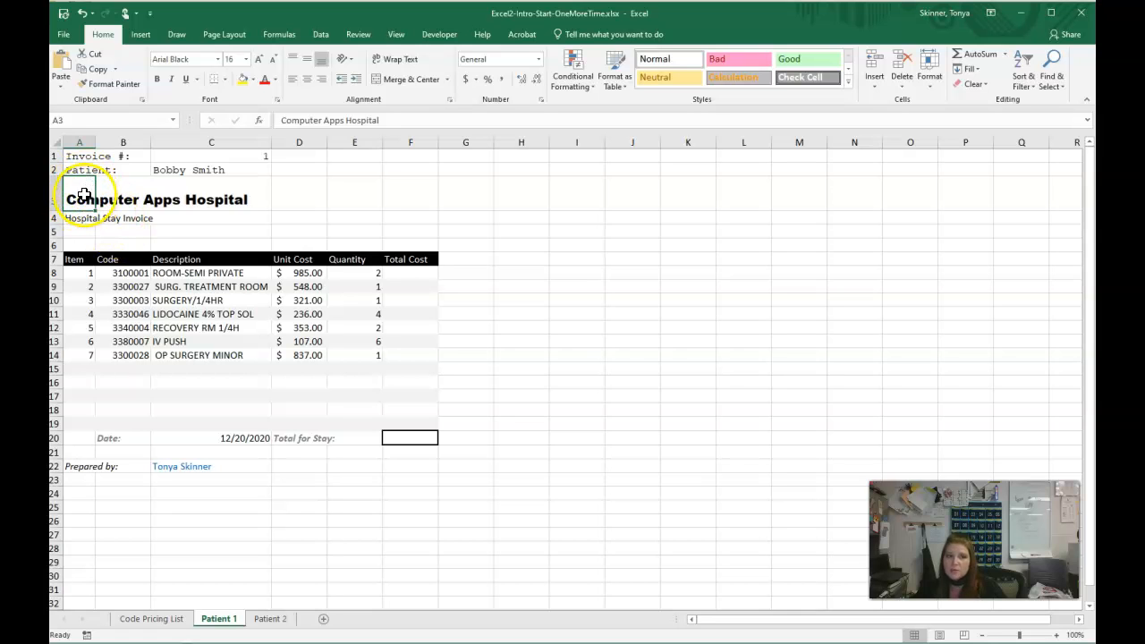
{"action": "left_click_drag", "start_coordinate": [79, 196], "coordinate": [388, 186]}
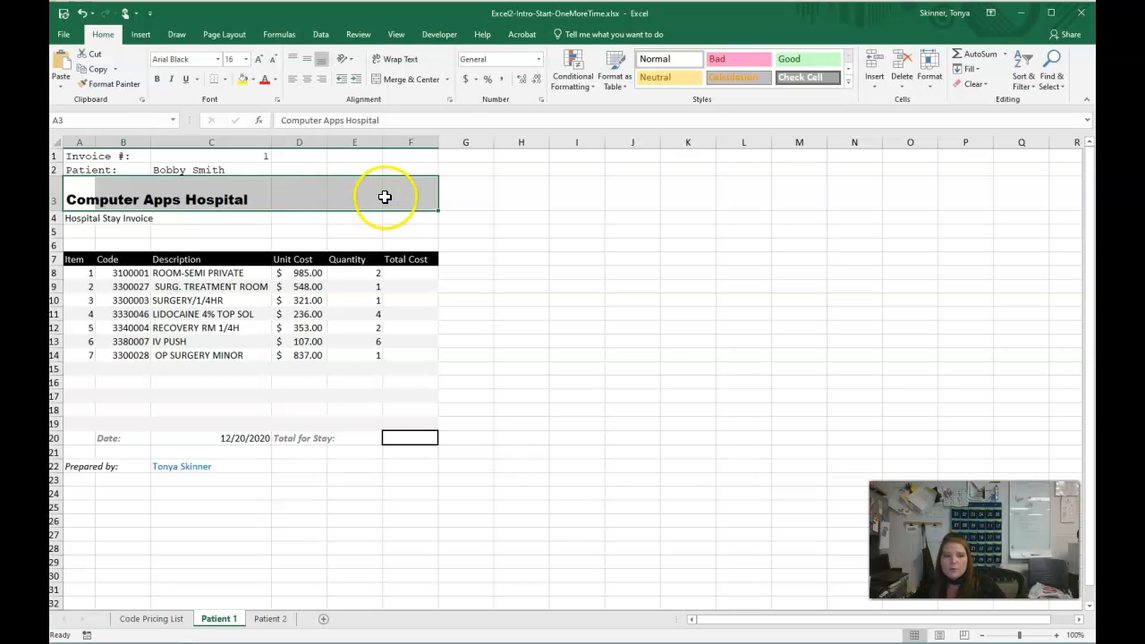
{"action": "left_click", "coordinate": [448, 80]}
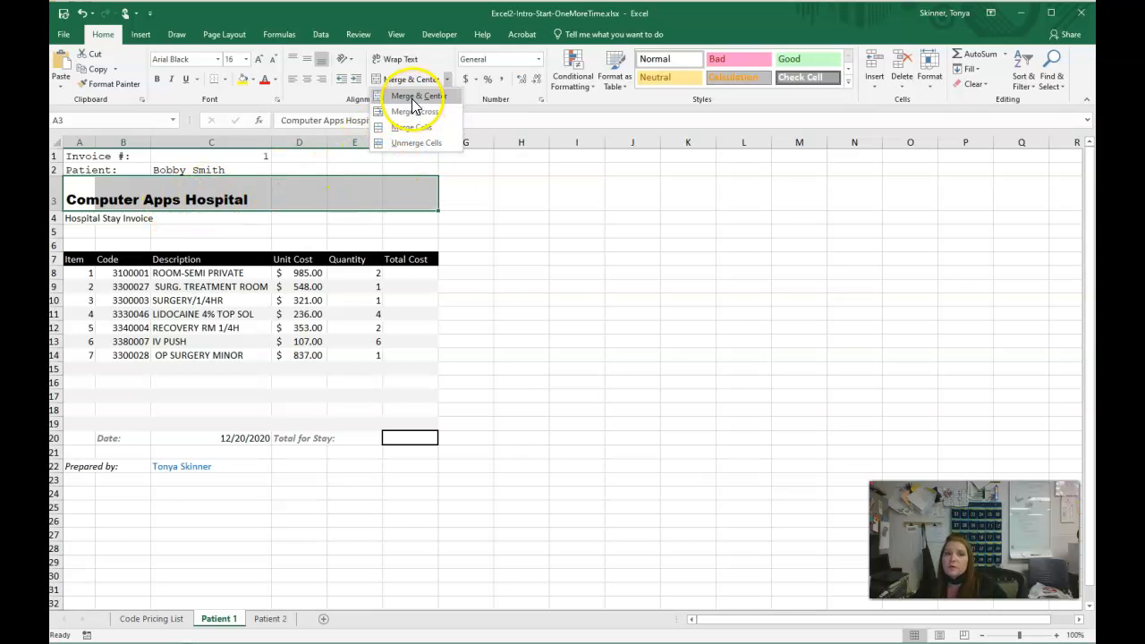
{"action": "left_click", "coordinate": [249, 201]}
{"action": "left_click", "coordinate": [85, 199]}
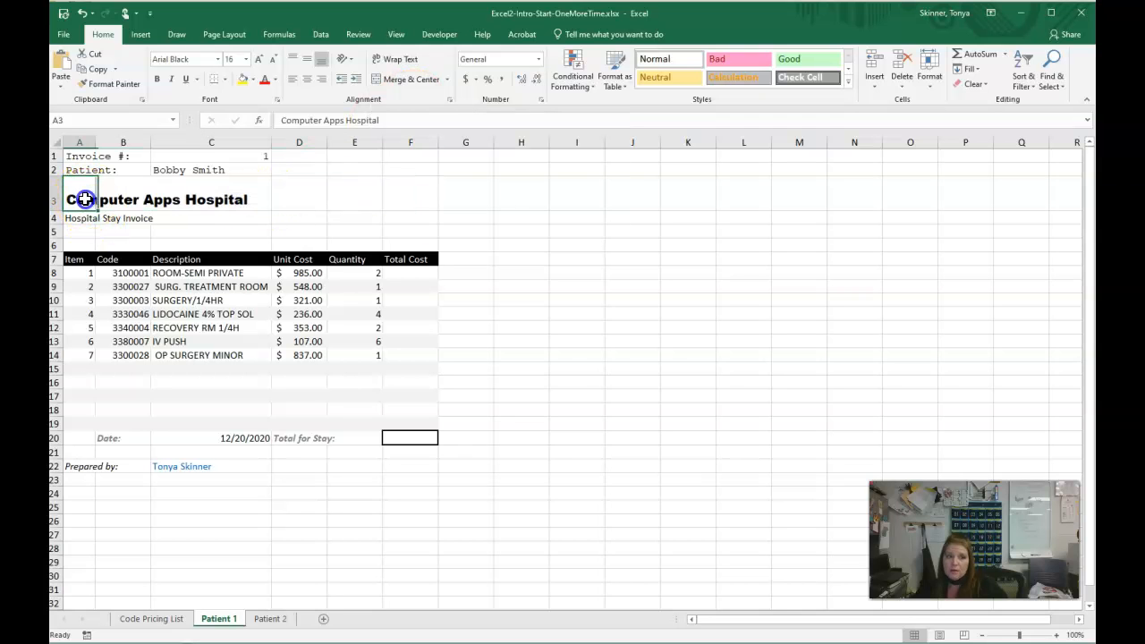
- Enter August in cell H3 of the Patient 1 worksheet as sample text
{"action": "left_click", "coordinate": [520, 202]}
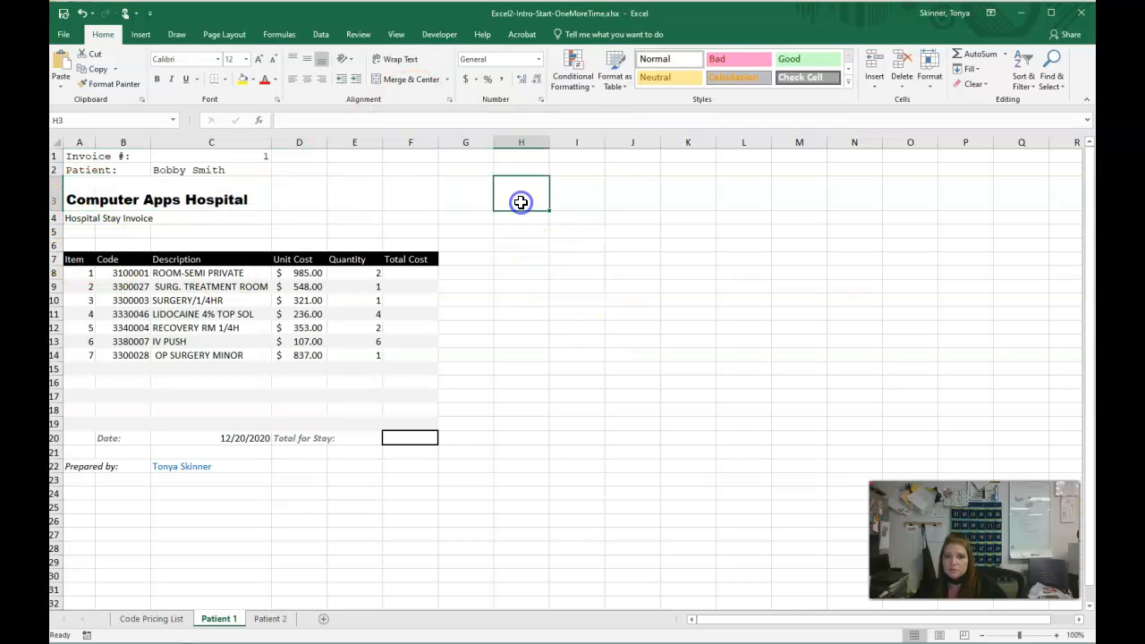
{"action": "type", "text": "August"}
{"action": "key", "text": "Return"}
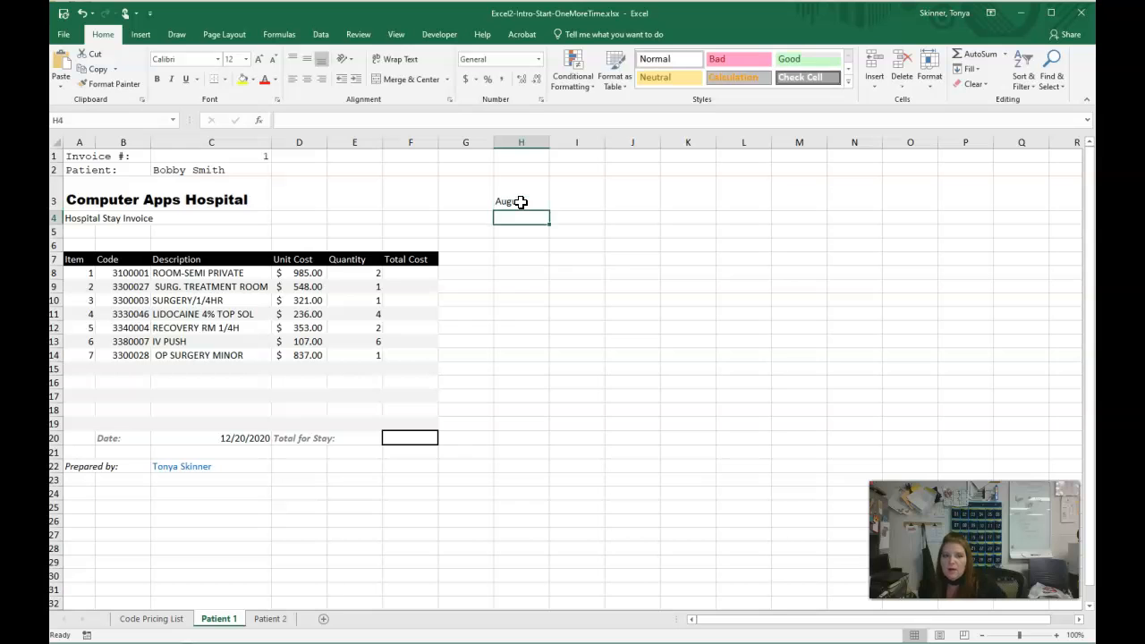
- Merge and center the range H3:H5 and apply Middle Align to the merged cell
{"action": "left_click_drag", "start_coordinate": [531, 186], "coordinate": [530, 236]}
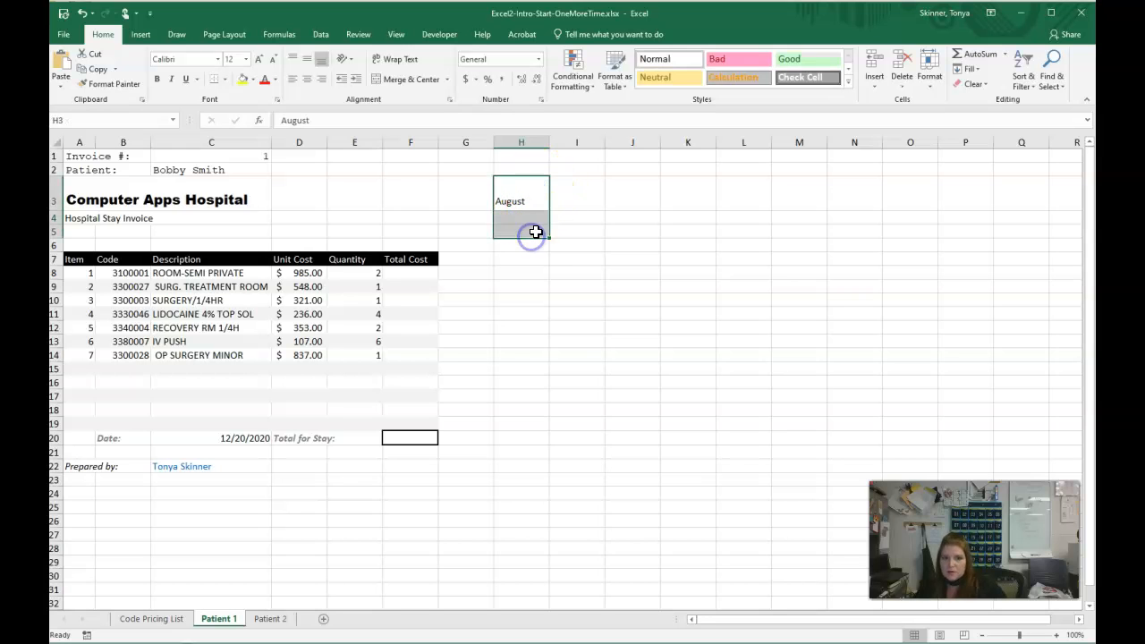
{"action": "left_click", "coordinate": [404, 79]}
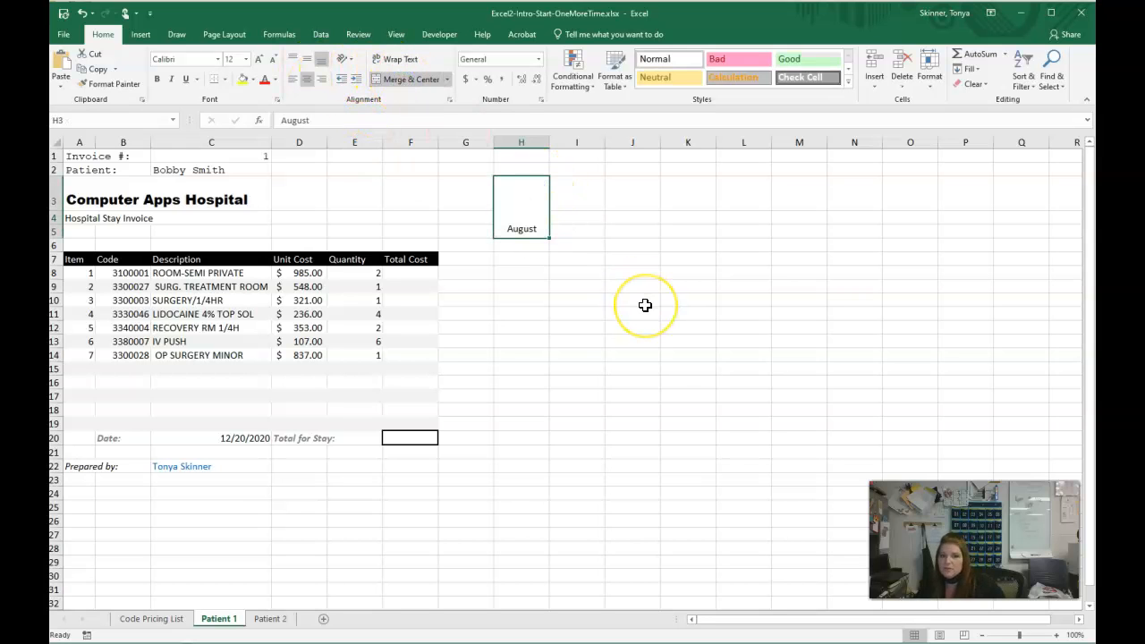
{"action": "left_click", "coordinate": [307, 63]}
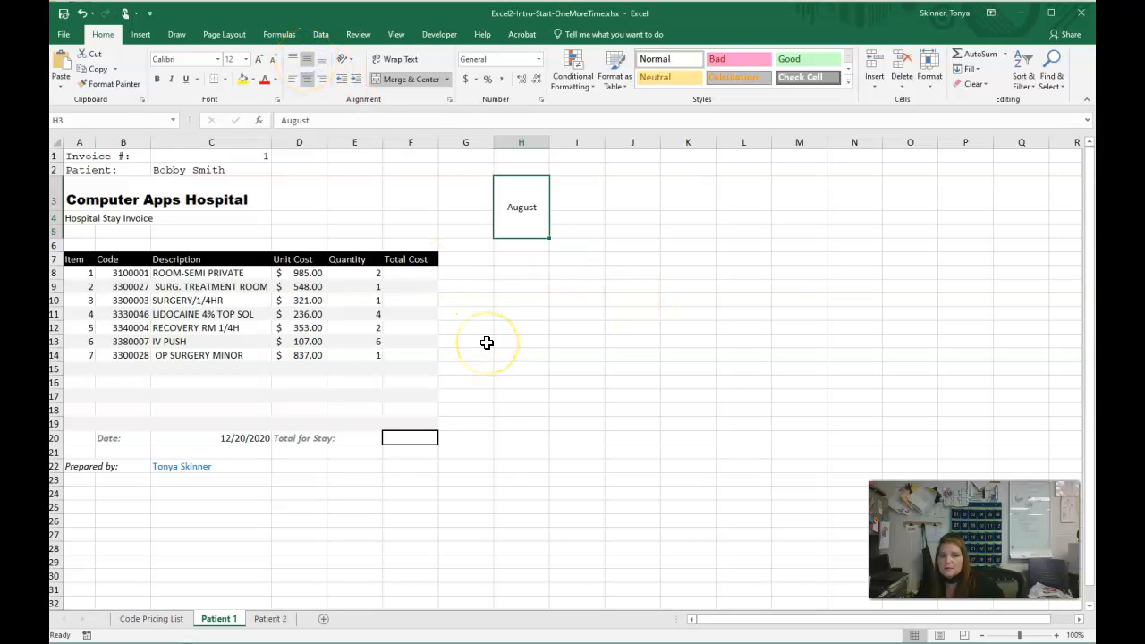
- Undo the middle alignment, the merge of H3:H5 and the August entry
{"action": "left_click", "coordinate": [81, 13]}
{"action": "left_click", "coordinate": [81, 13]}
{"action": "left_click", "coordinate": [81, 13]}
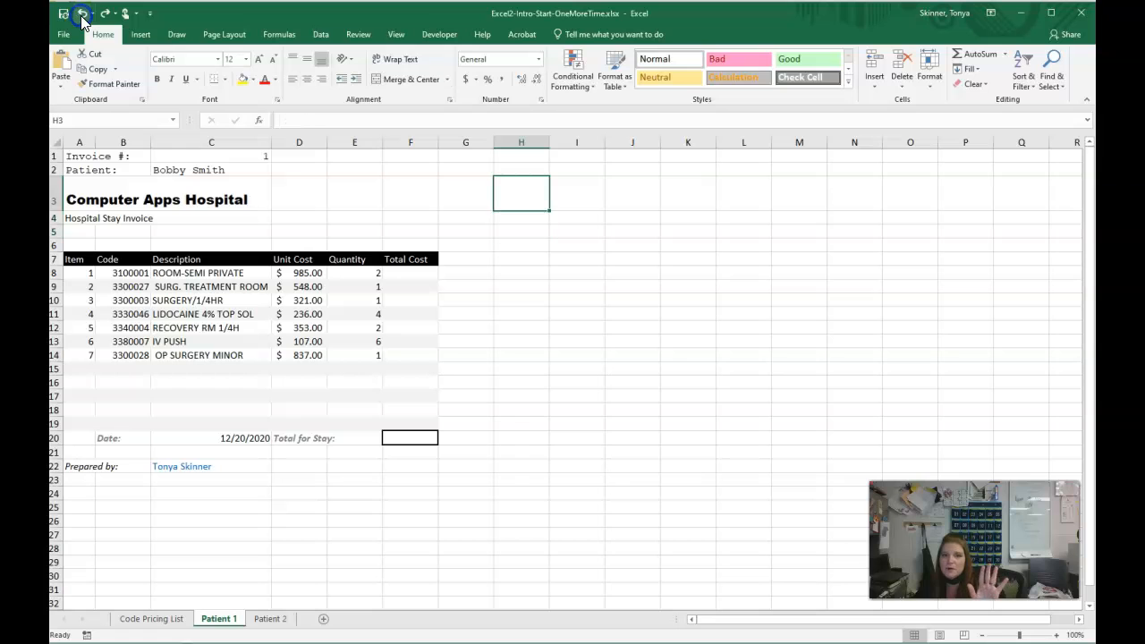
- Merge and center the hospital name across A3:F3 and the Hospital Stay Invoice subtitle across A4:F4 as separate rows
{"action": "left_click", "coordinate": [797, 327]}
{"action": "left_click_drag", "start_coordinate": [96, 190], "coordinate": [388, 205]}
{"action": "left_click", "coordinate": [400, 79]}
{"action": "left_click_drag", "start_coordinate": [90, 218], "coordinate": [399, 219]}
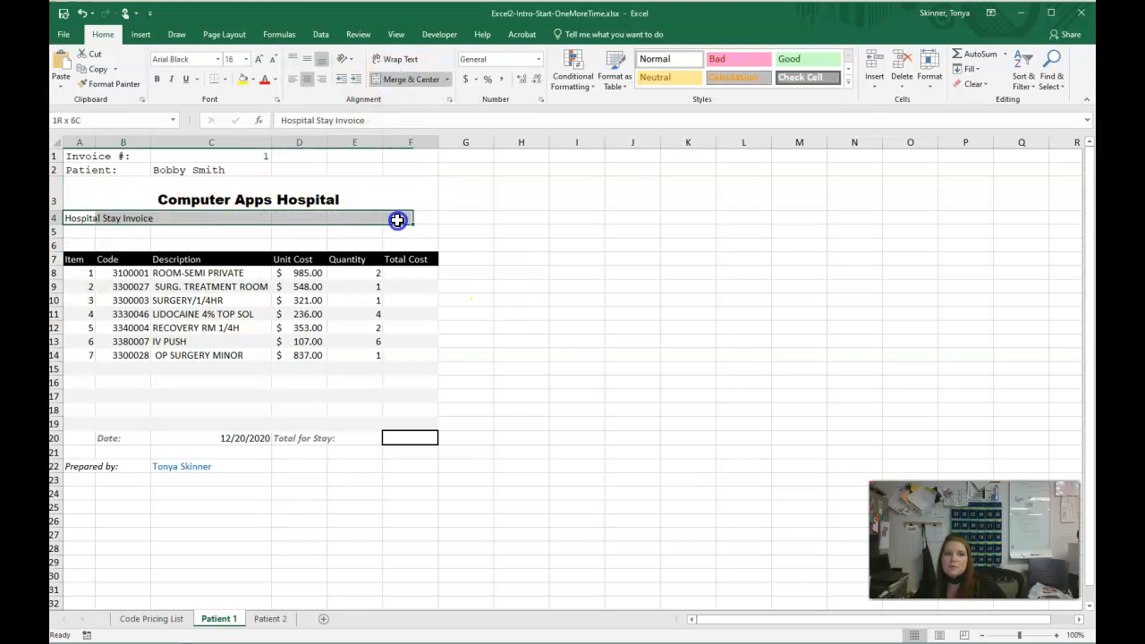
{"action": "left_click", "coordinate": [408, 84]}
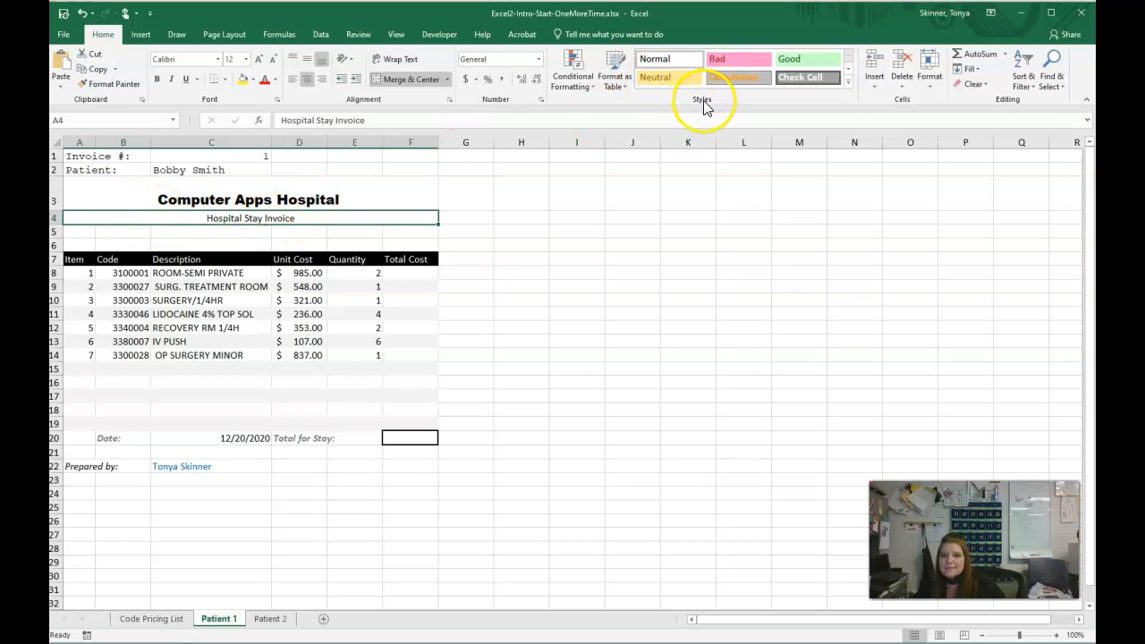
- Apply the Note cell style to the merged Hospital Stay Invoice subtitle in row 4
{"action": "left_click", "coordinate": [847, 80]}
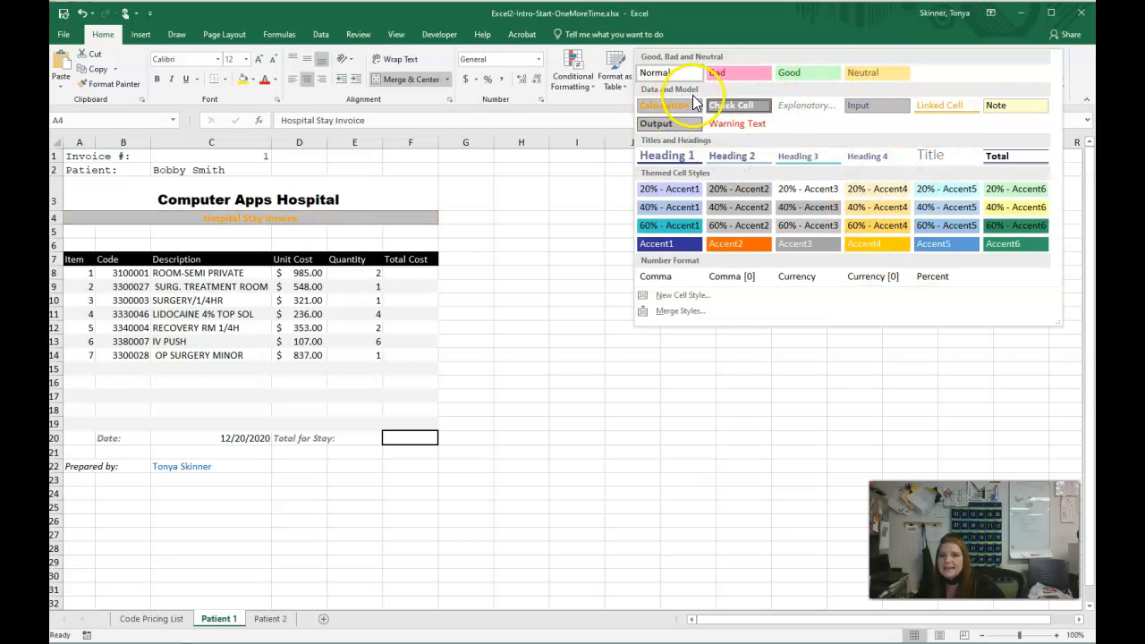
{"action": "left_click", "coordinate": [1008, 113]}
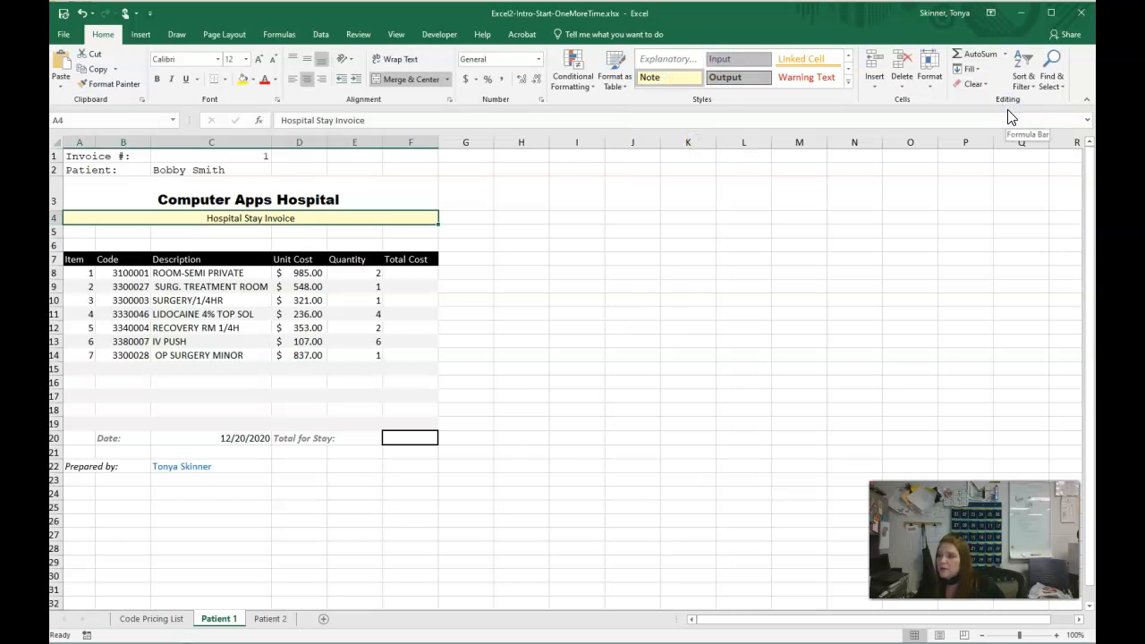
{"action": "left_click", "coordinate": [798, 356]}
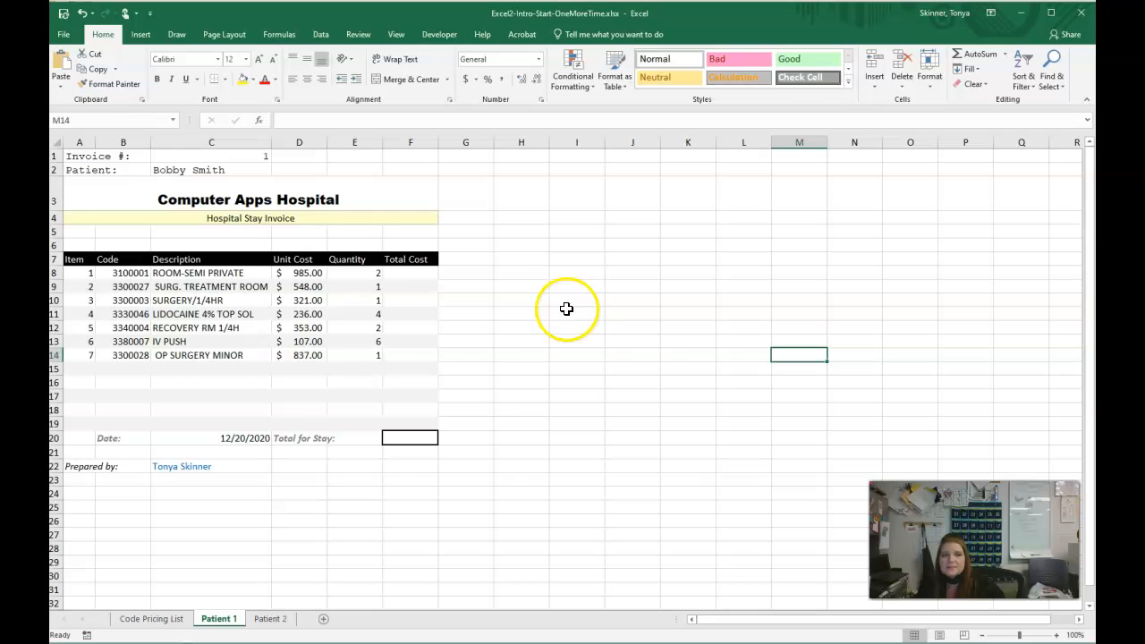
- Center the column headings in A7:F7 horizontally within their cells
{"action": "left_click", "coordinate": [74, 258]}
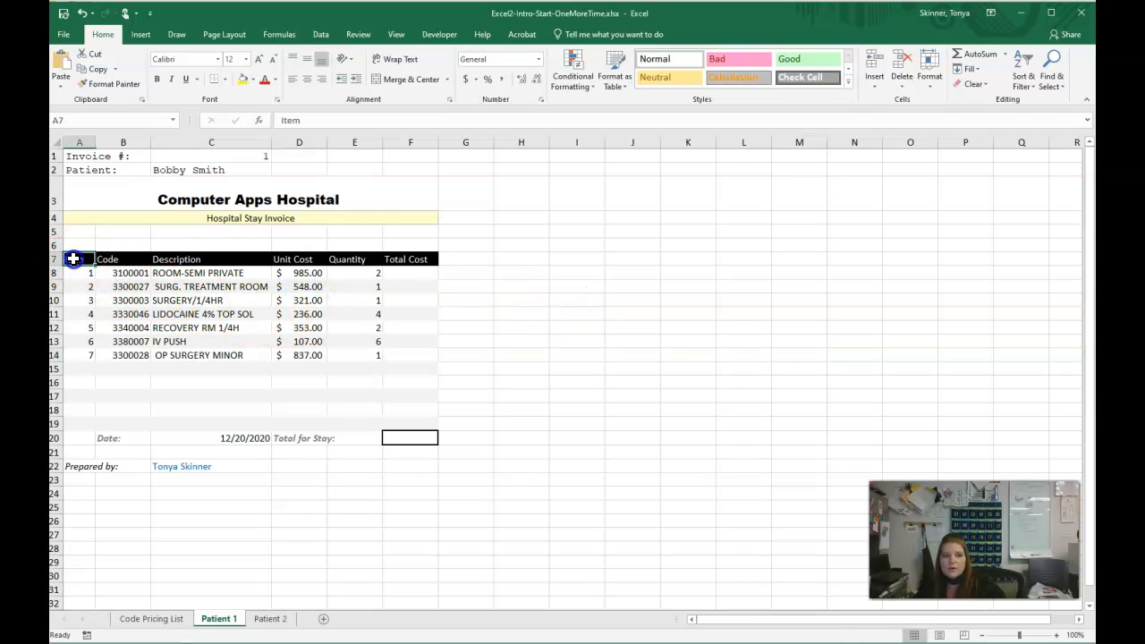
{"action": "left_click_drag", "start_coordinate": [73, 259], "coordinate": [434, 257]}
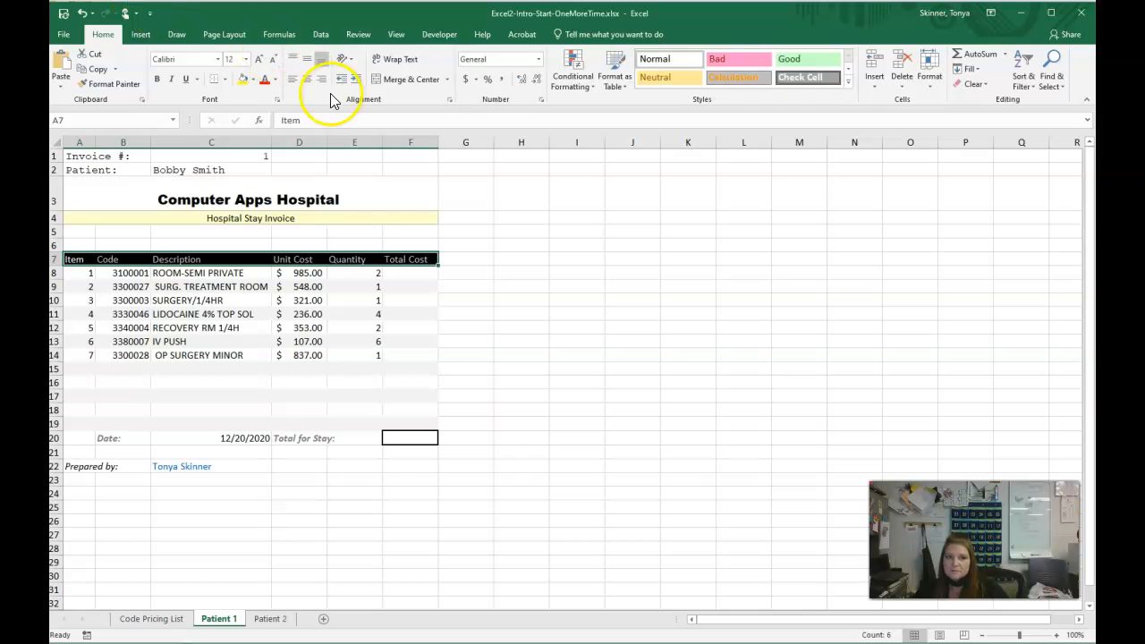
{"action": "left_click", "coordinate": [308, 80]}
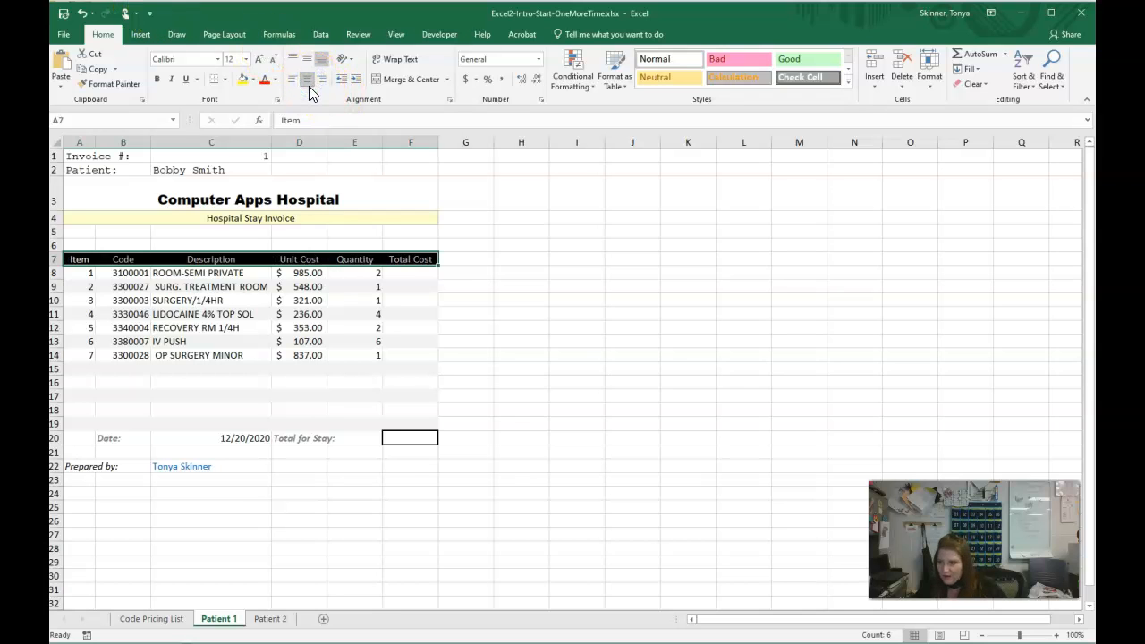
{"action": "left_click", "coordinate": [711, 260]}
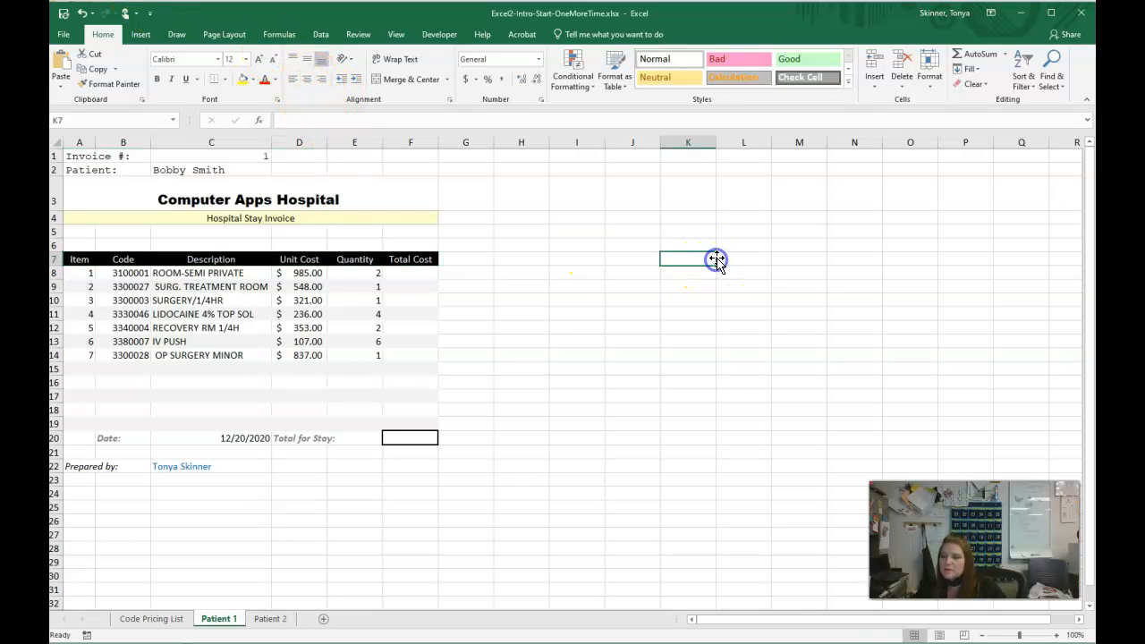
- Format the invoice date in C20 with the 14-Mar-12 date type
{"action": "left_click", "coordinate": [241, 439]}
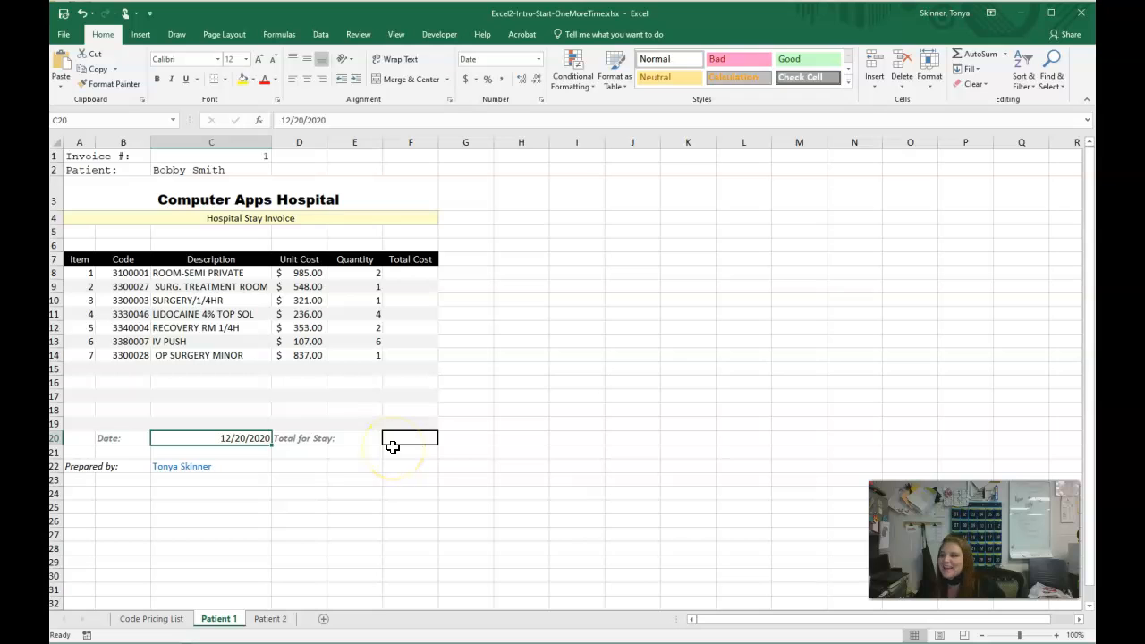
{"action": "left_click", "coordinate": [233, 443]}
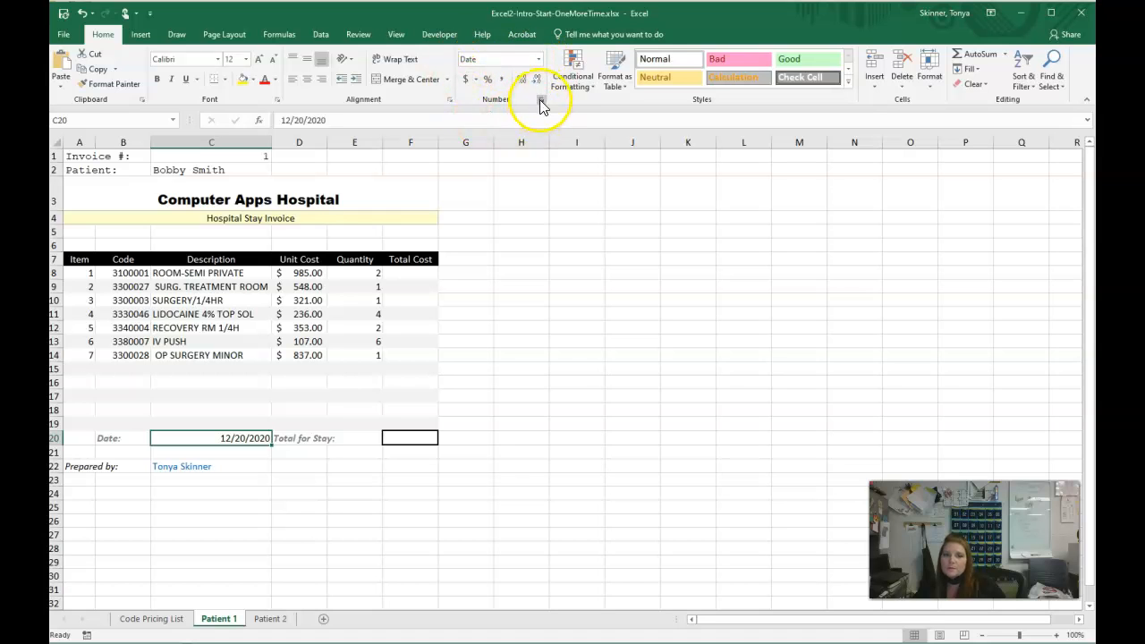
{"action": "left_click", "coordinate": [539, 59]}
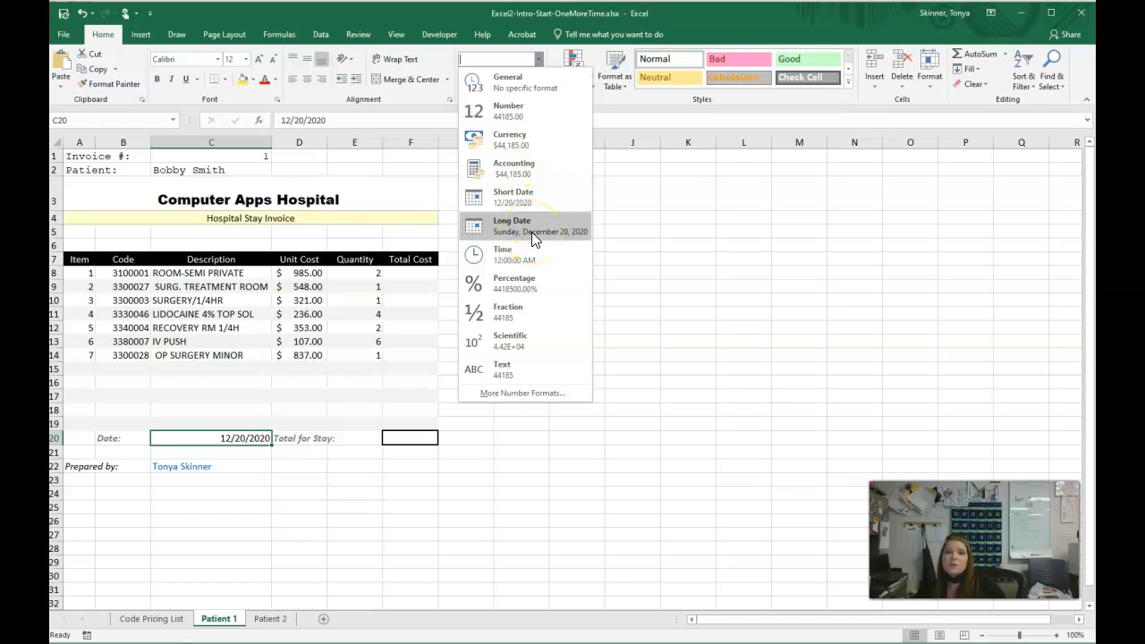
{"action": "left_click", "coordinate": [518, 392]}
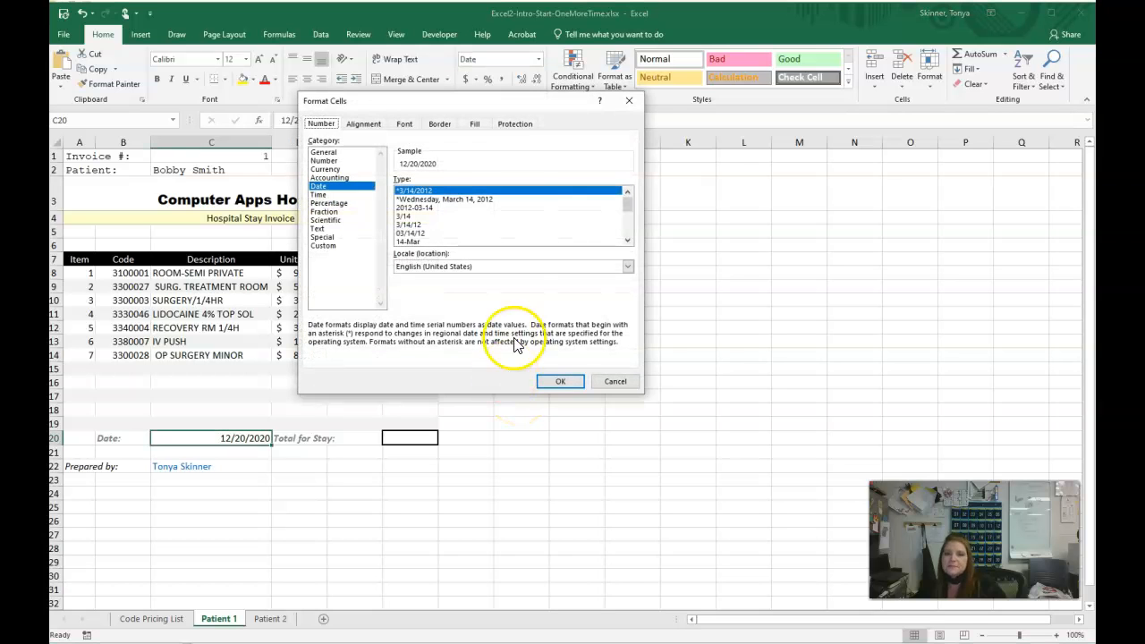
{"action": "left_click", "coordinate": [318, 188]}
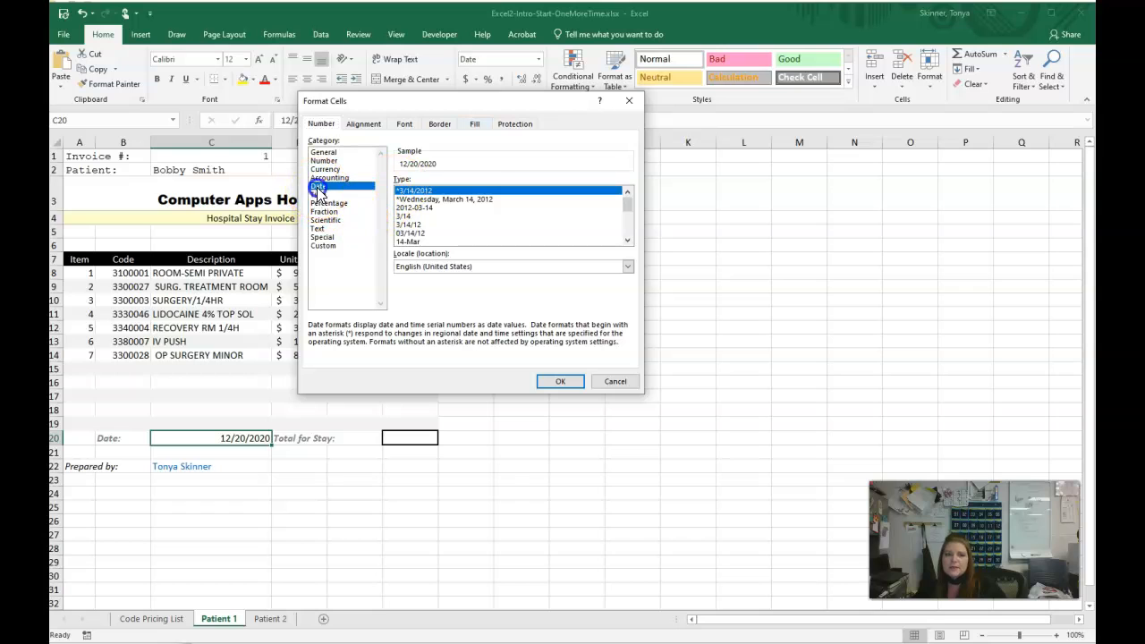
{"action": "left_click", "coordinate": [628, 240]}
{"action": "left_click", "coordinate": [628, 240]}
{"action": "left_click", "coordinate": [628, 241]}
{"action": "left_click", "coordinate": [628, 241]}
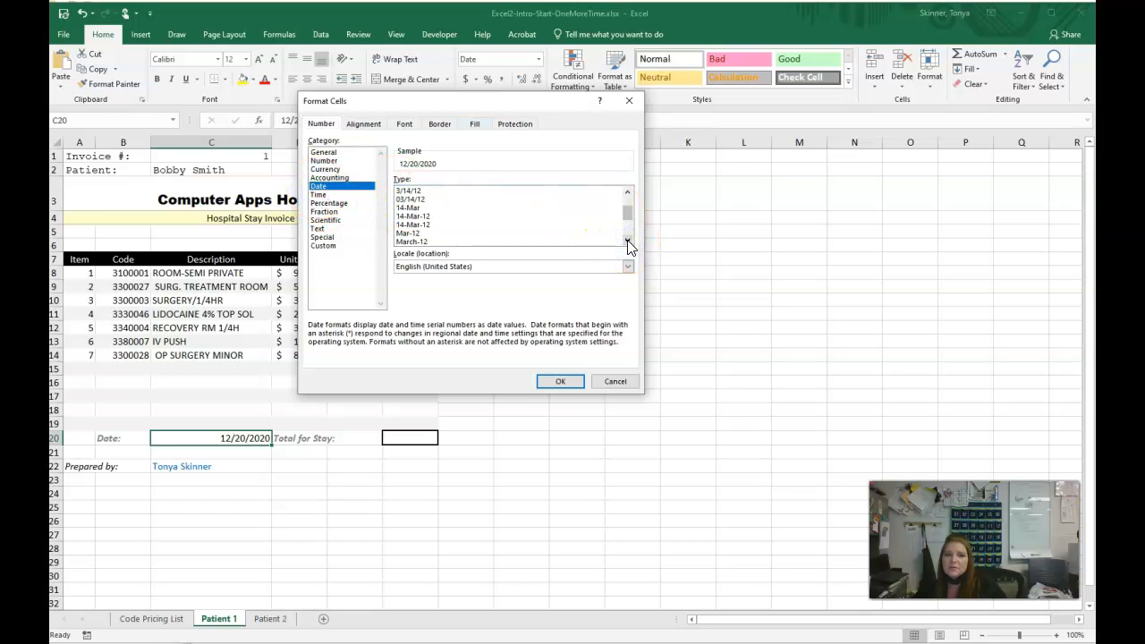
{"action": "left_click", "coordinate": [424, 216]}
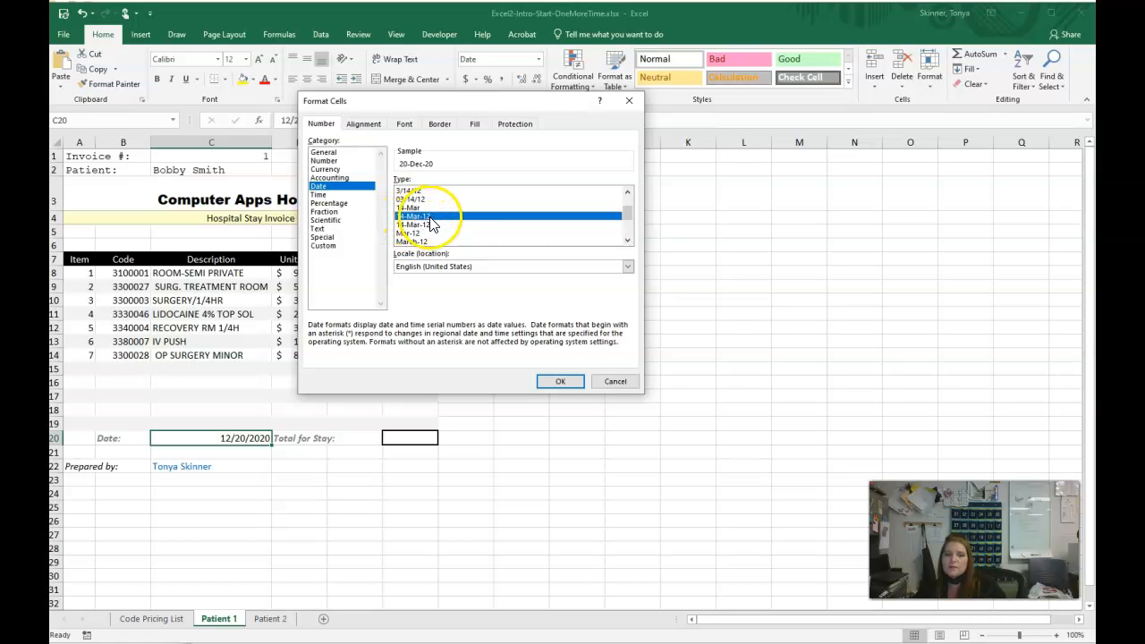
{"action": "left_click", "coordinate": [561, 382]}
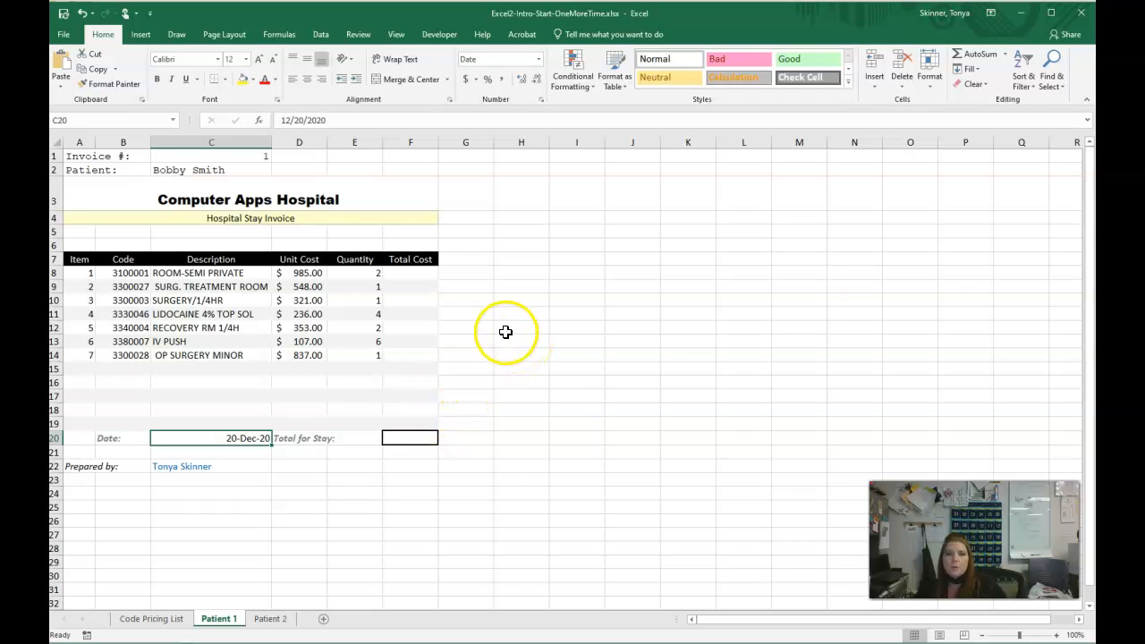
- Copy the title rows A3:F4 of Patient 1 and paste only their formats onto A3:F4 of the Patient 2 worksheet
{"action": "left_click", "coordinate": [78, 190]}
{"action": "left_click_drag", "start_coordinate": [79, 191], "coordinate": [82, 210]}
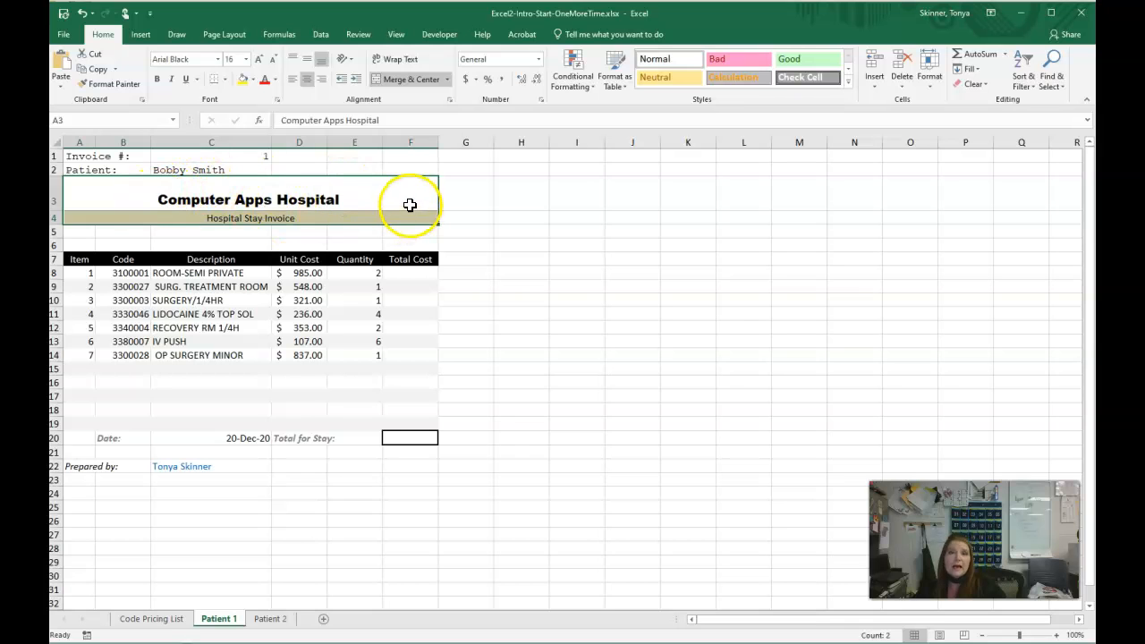
{"action": "left_click", "coordinate": [98, 72]}
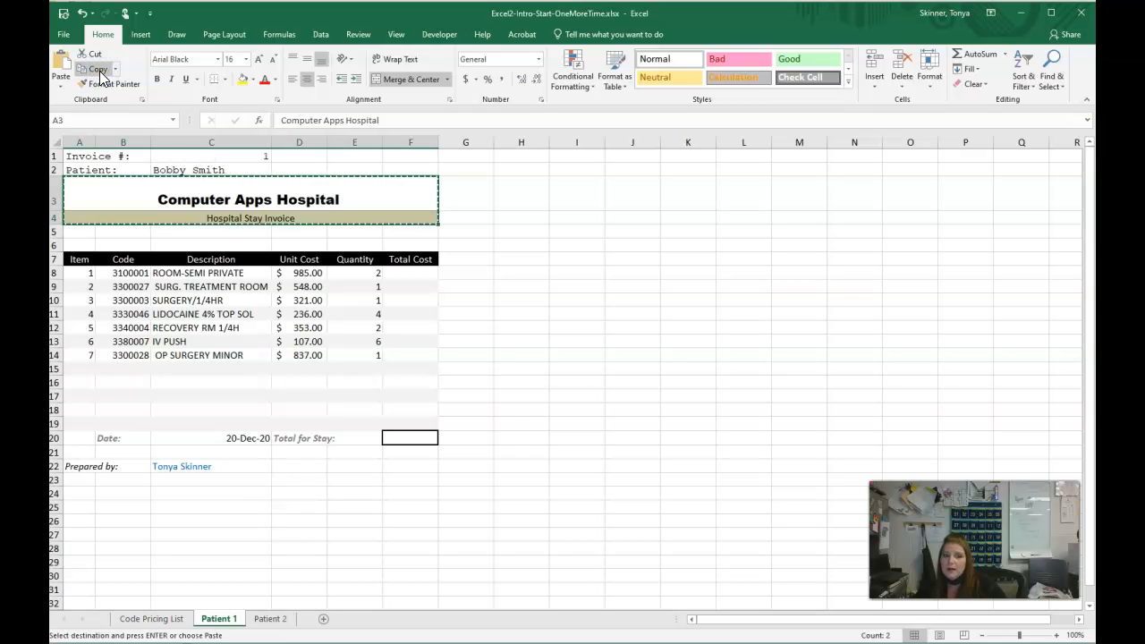
{"action": "left_click", "coordinate": [279, 618]}
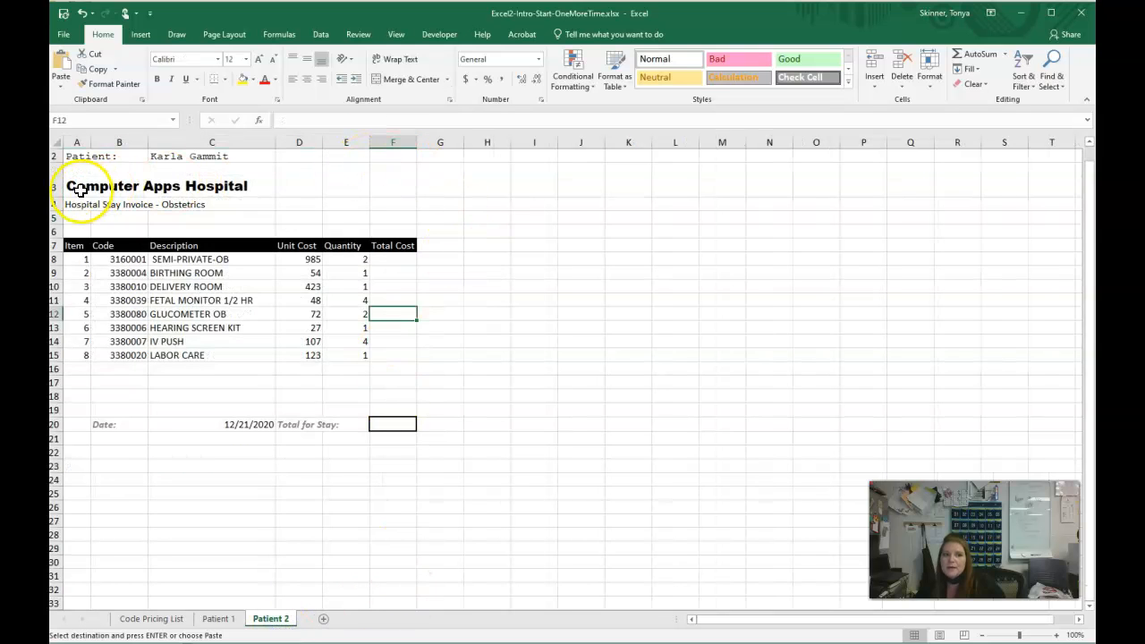
{"action": "left_click_drag", "start_coordinate": [77, 184], "coordinate": [388, 207]}
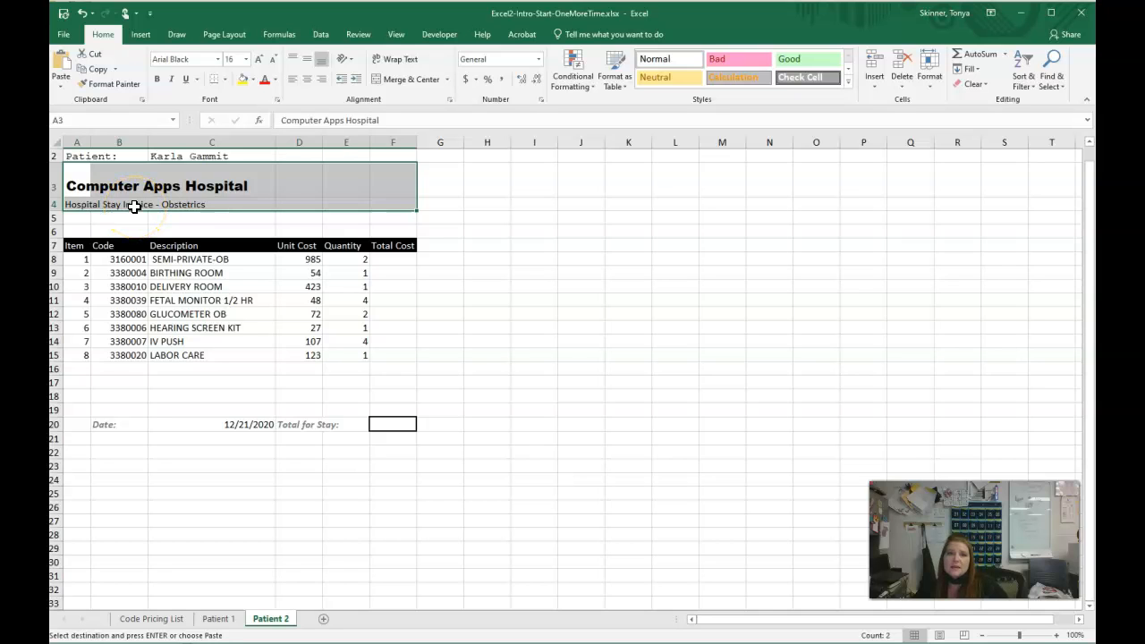
{"action": "left_click", "coordinate": [62, 80]}
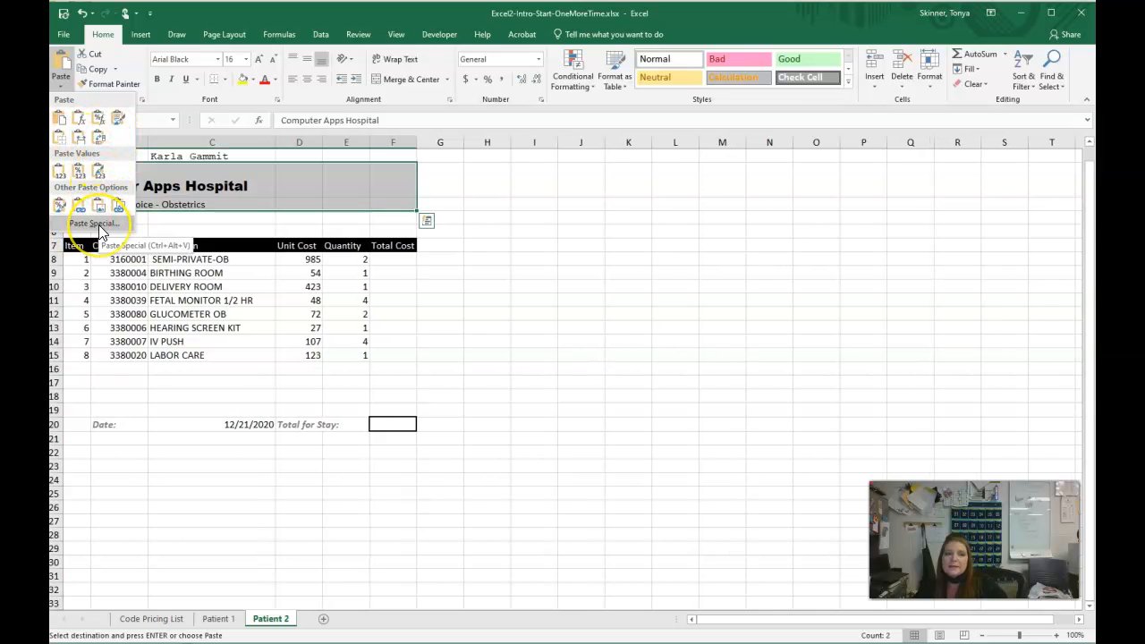
{"action": "left_click", "coordinate": [98, 224]}
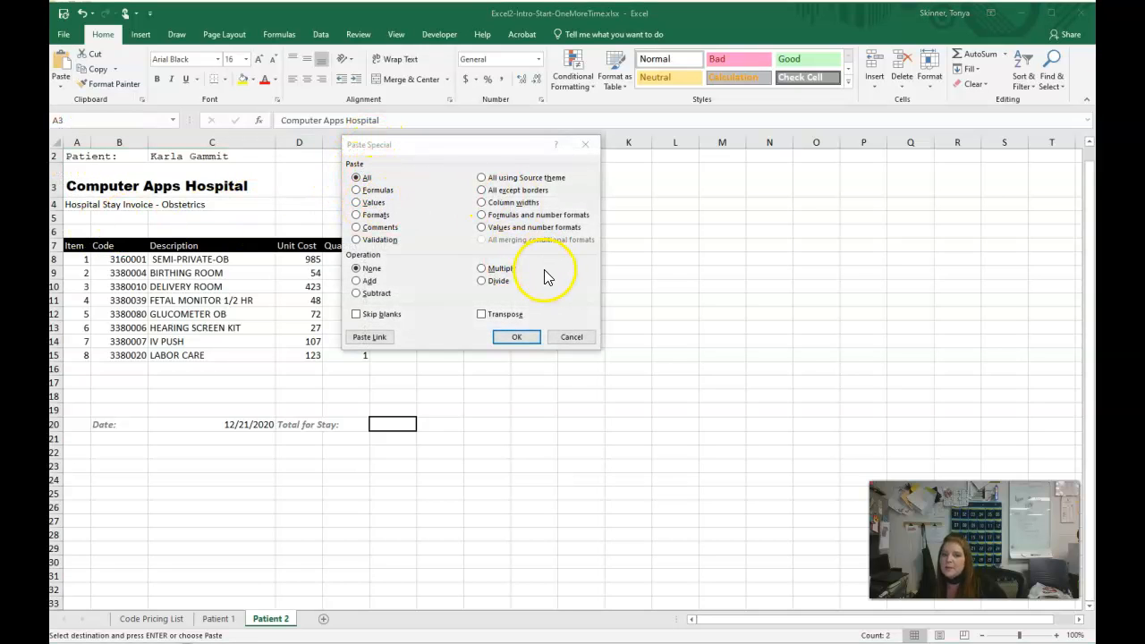
{"action": "left_click", "coordinate": [374, 216]}
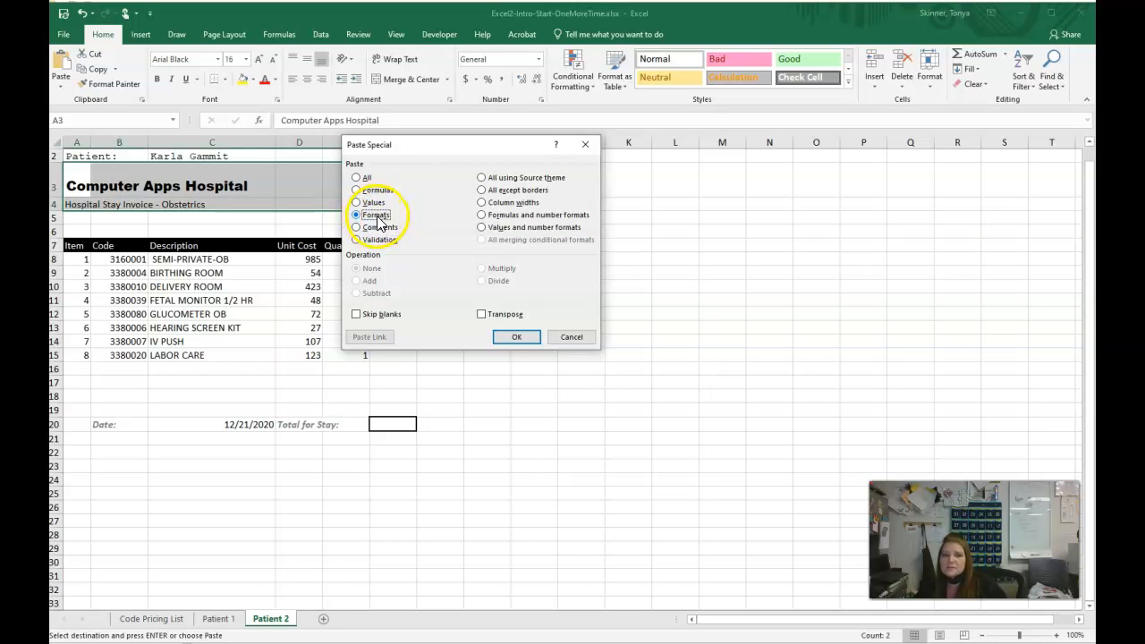
{"action": "left_click", "coordinate": [517, 337]}
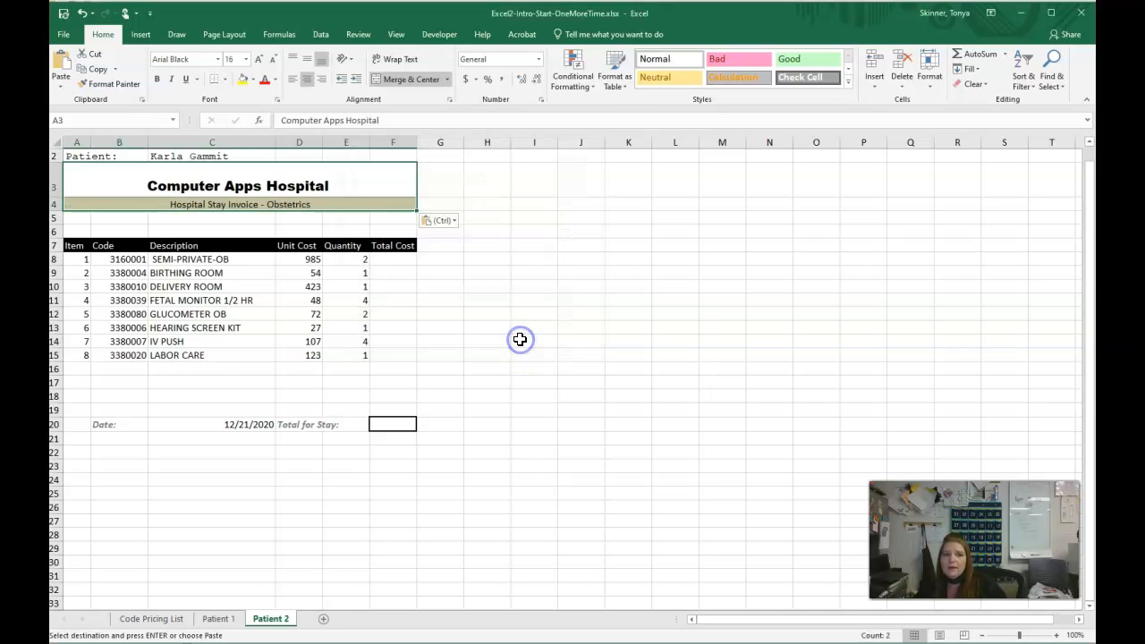
{"action": "left_click", "coordinate": [539, 332]}
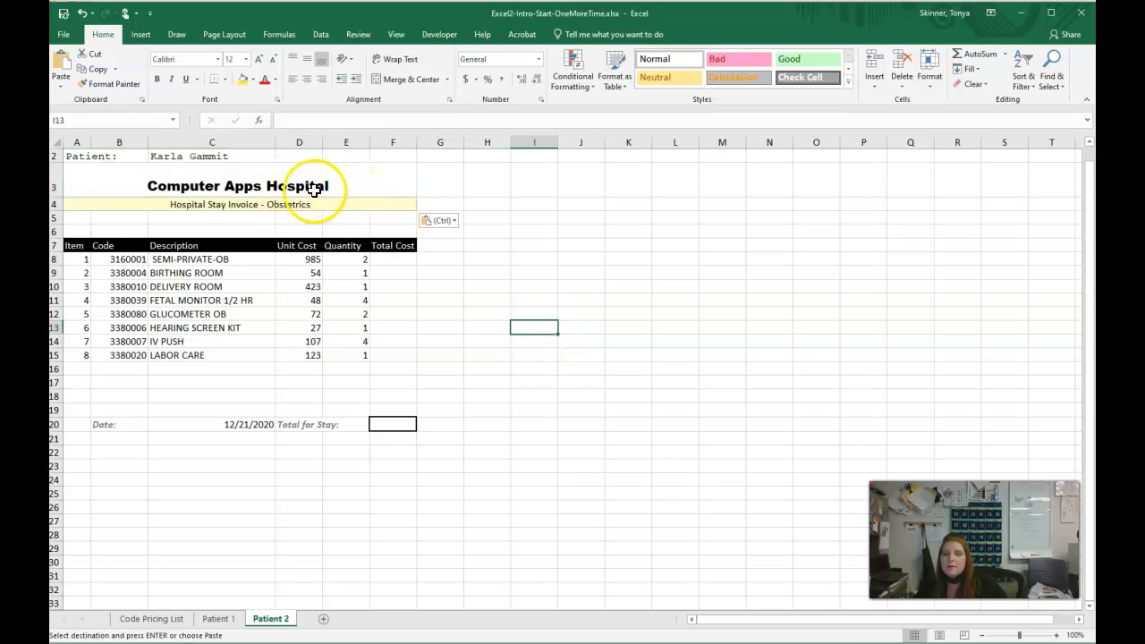
{"action": "scroll", "coordinate": [336, 201], "scroll_direction": "up", "scroll_amount": 1}
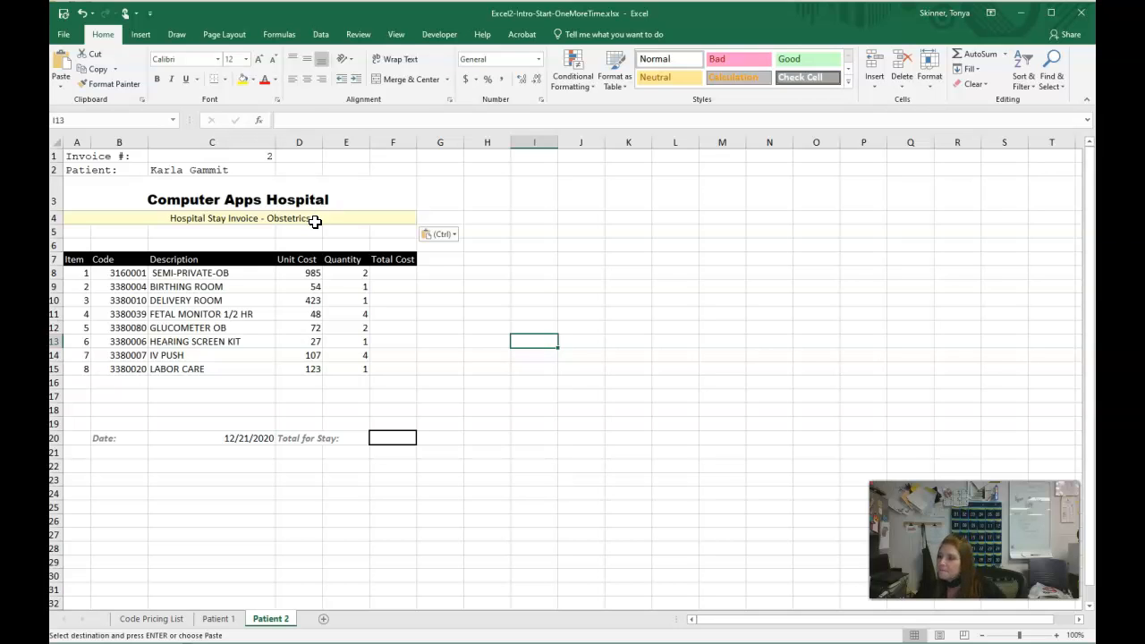
- Format the unit costs in D8:D19 of the Patient 1 worksheet as Accounting with the $ symbol and 0 decimal places
{"action": "left_click", "coordinate": [219, 618]}
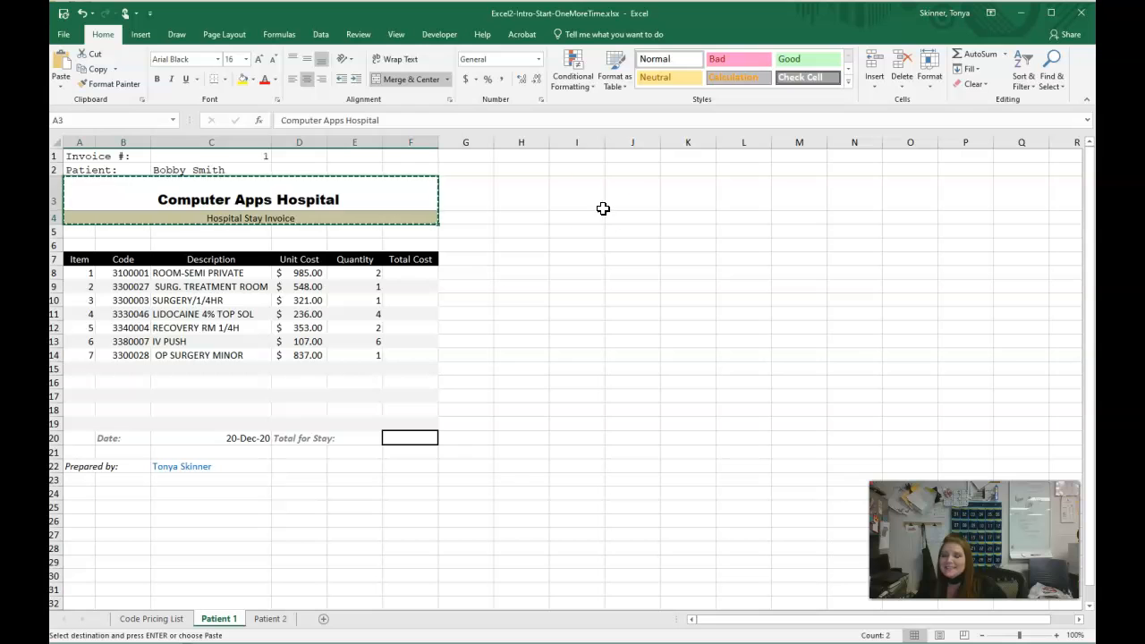
{"action": "left_click_drag", "start_coordinate": [296, 275], "coordinate": [299, 423]}
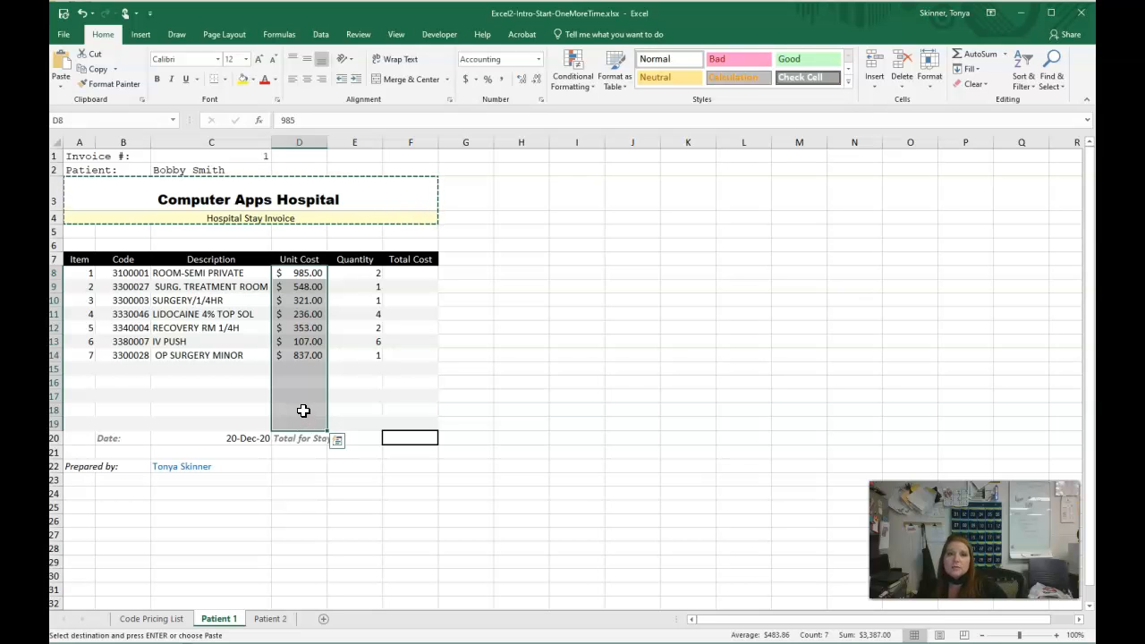
{"action": "left_click", "coordinate": [539, 59]}
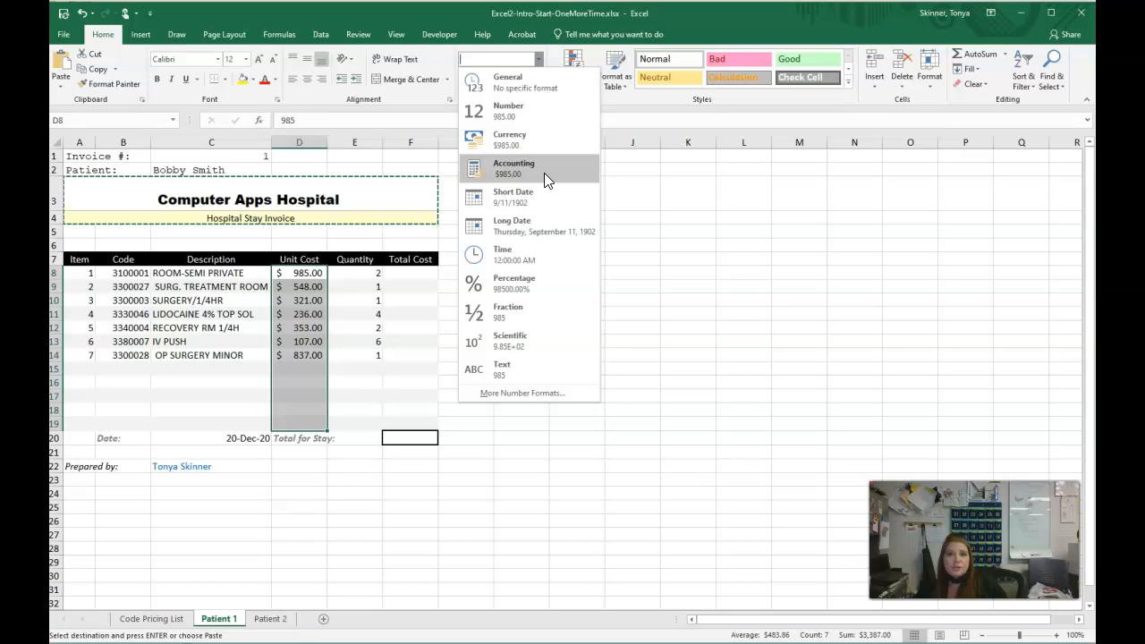
{"action": "left_click", "coordinate": [522, 392]}
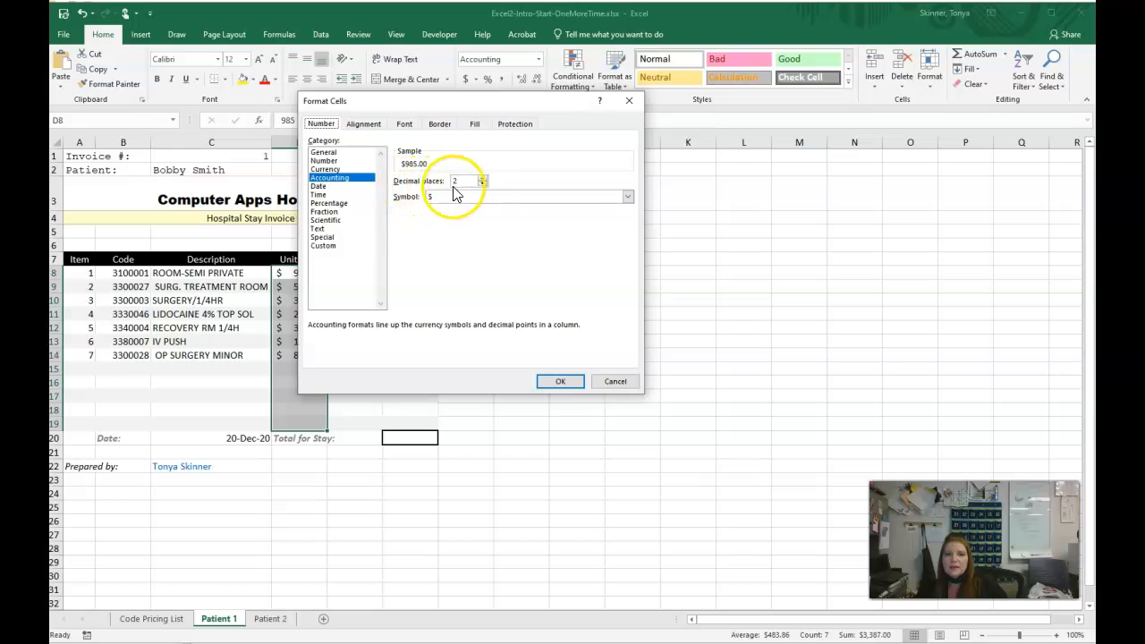
{"action": "left_click", "coordinate": [482, 183]}
{"action": "left_click", "coordinate": [482, 184]}
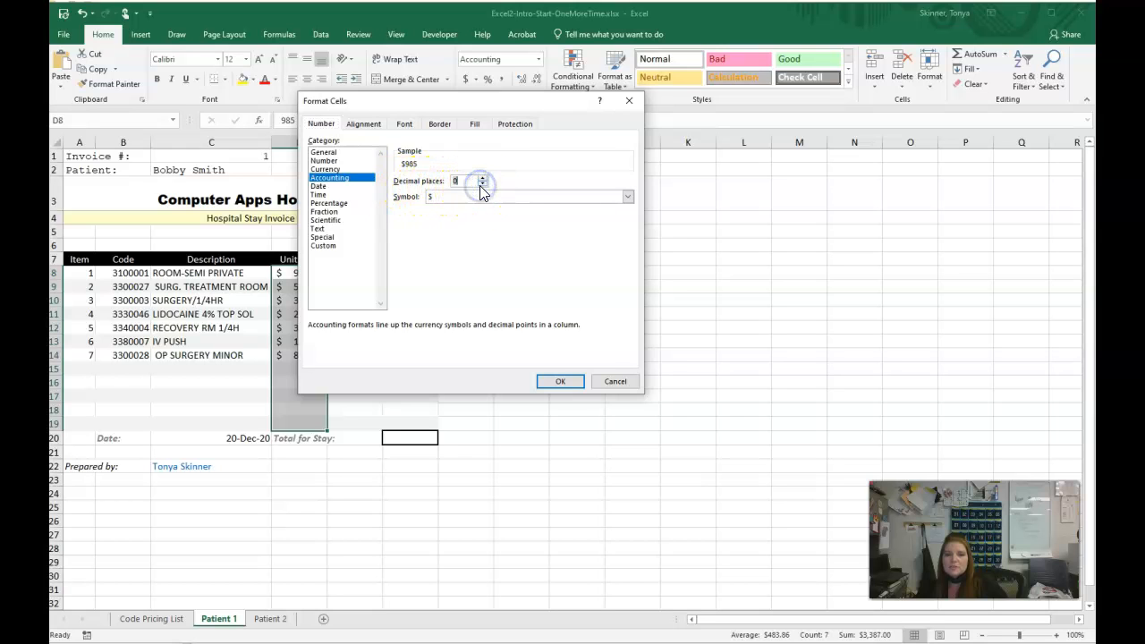
{"action": "left_click", "coordinate": [562, 382]}
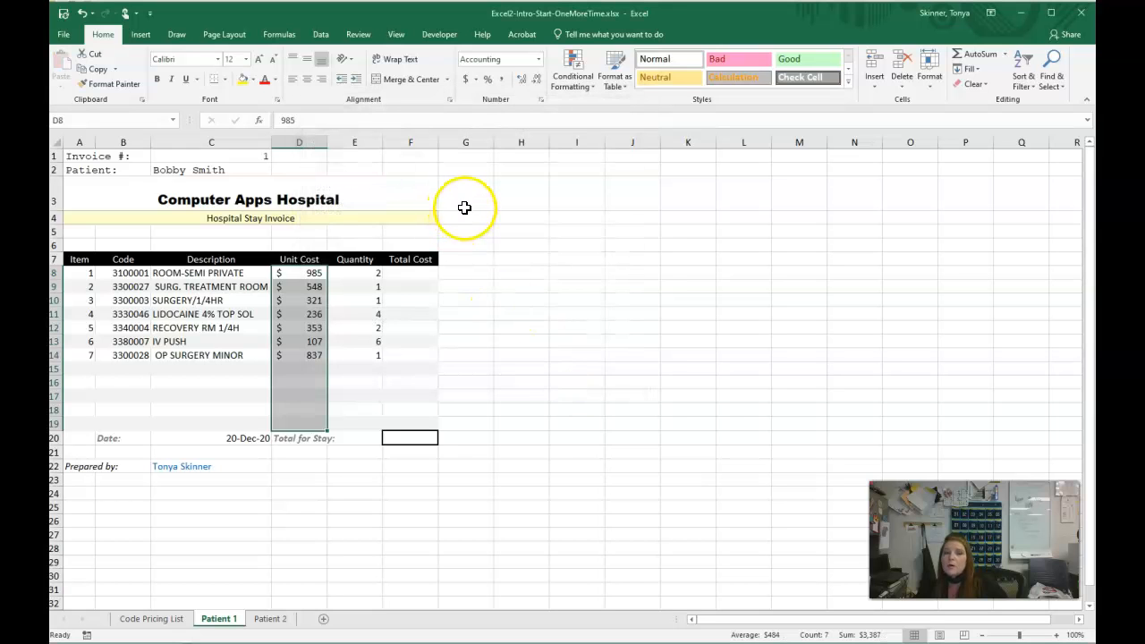
- Increase the unit costs in D8:D19 to two decimal places, and reduce them back to zero decimals
{"action": "left_click", "coordinate": [521, 81]}
{"action": "left_click", "coordinate": [522, 81]}
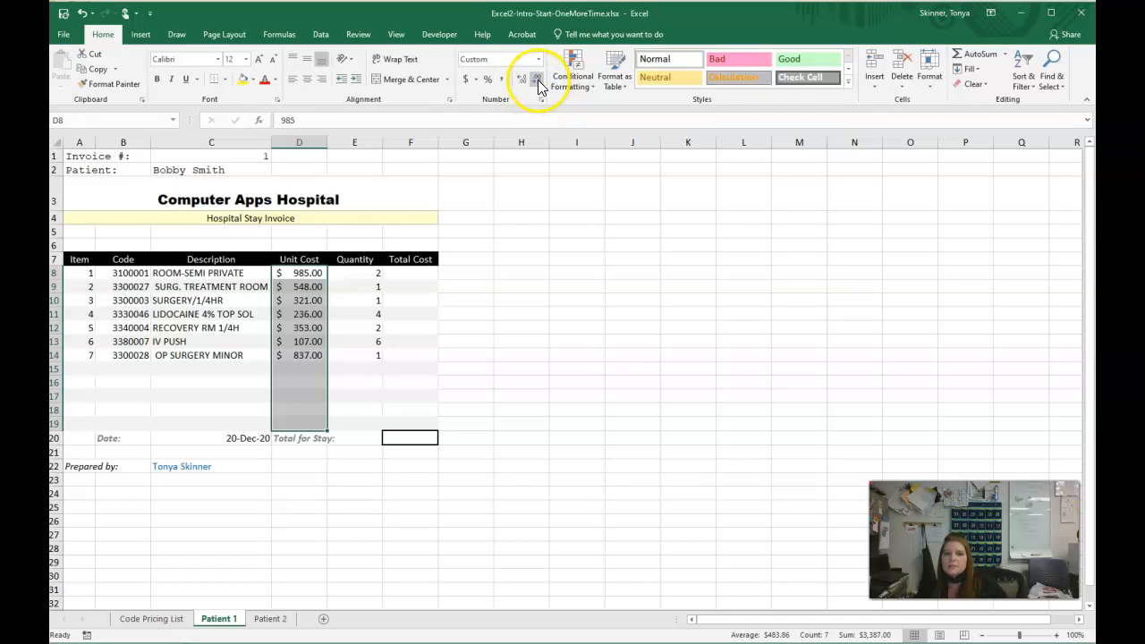
{"action": "left_click", "coordinate": [537, 81]}
{"action": "left_click", "coordinate": [538, 81]}
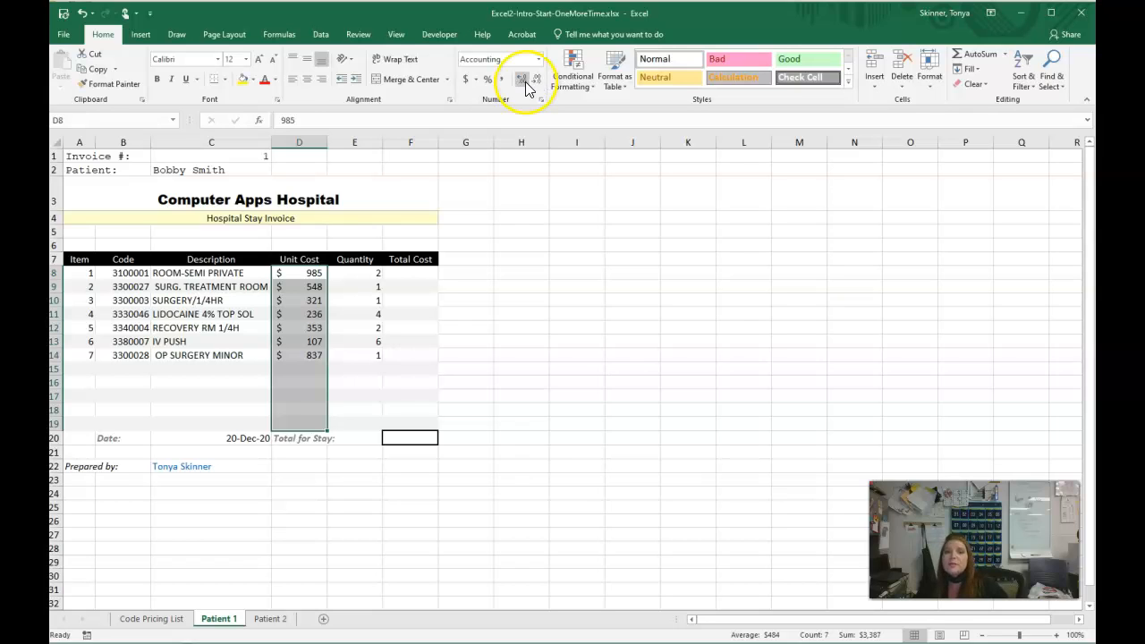
- Merge the Invoice # label across A1:B1 on the Patient 1 worksheet with Merge Cells, without centering
{"action": "left_click", "coordinate": [597, 324]}
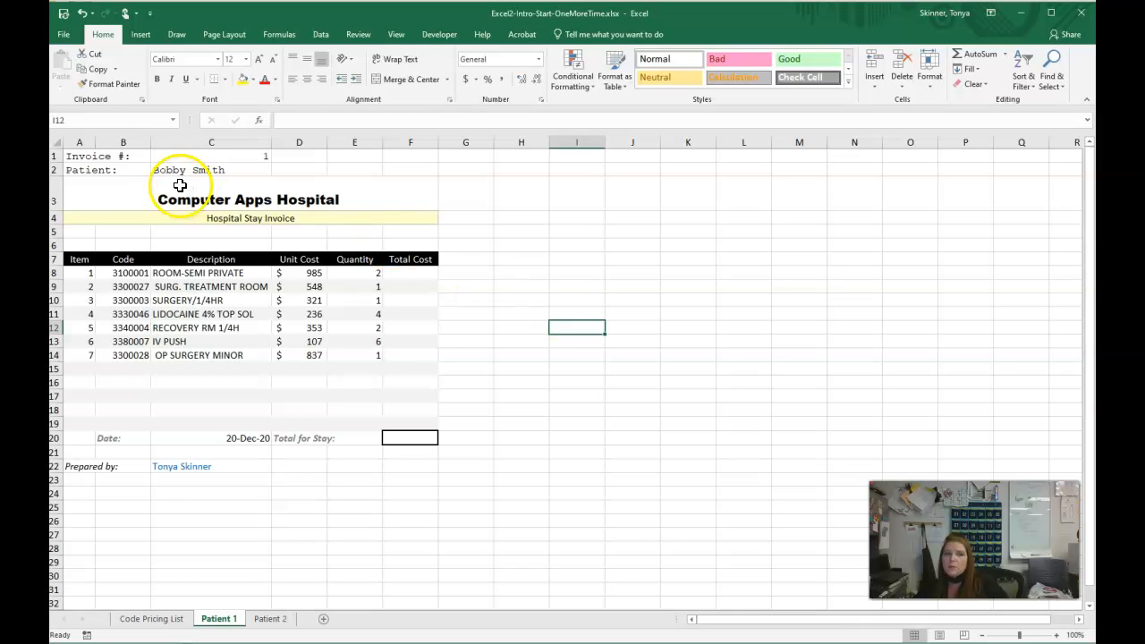
{"action": "left_click", "coordinate": [79, 157]}
{"action": "left_click_drag", "start_coordinate": [80, 157], "coordinate": [113, 155]}
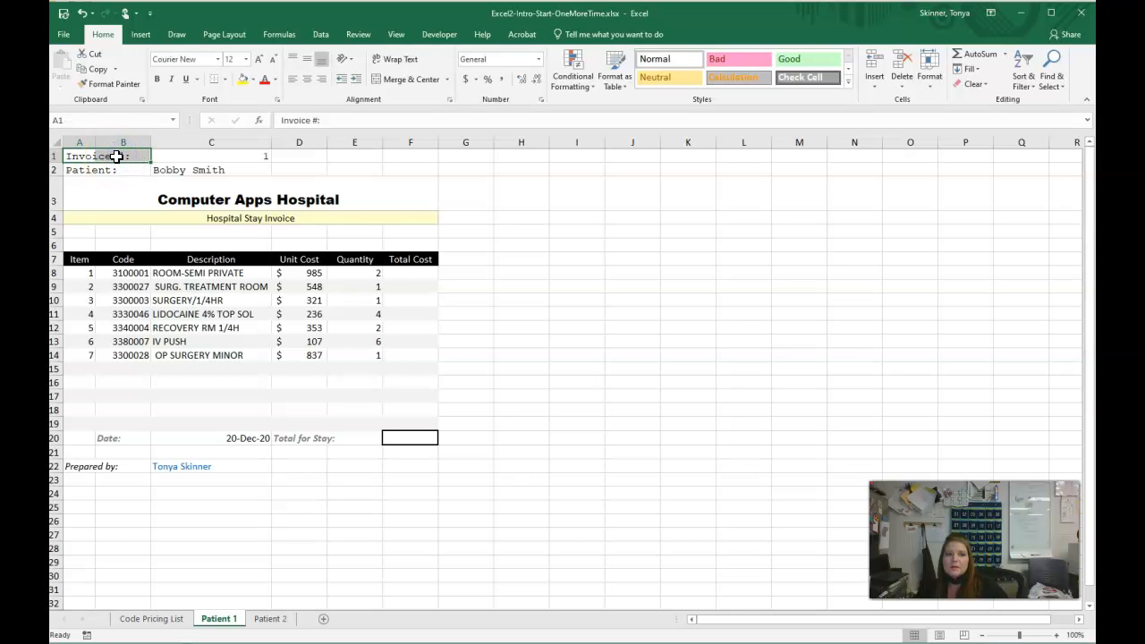
{"action": "left_click", "coordinate": [447, 78]}
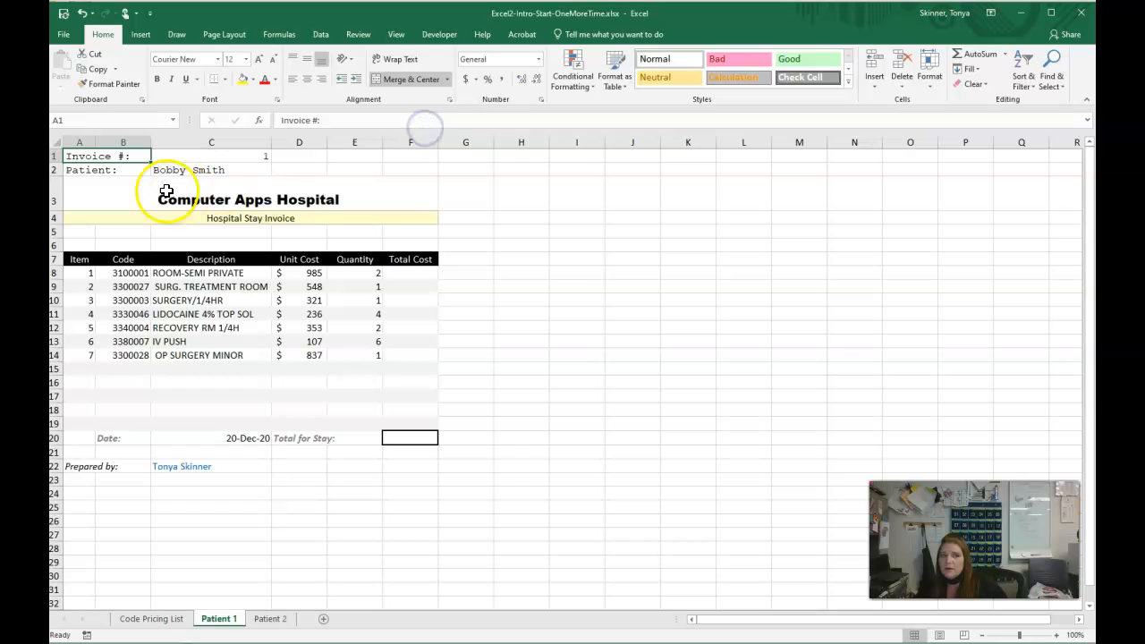
- Merge the Patient label across A2:B2 with Merge Cells, and check both merged label cells
{"action": "left_click", "coordinate": [73, 172]}
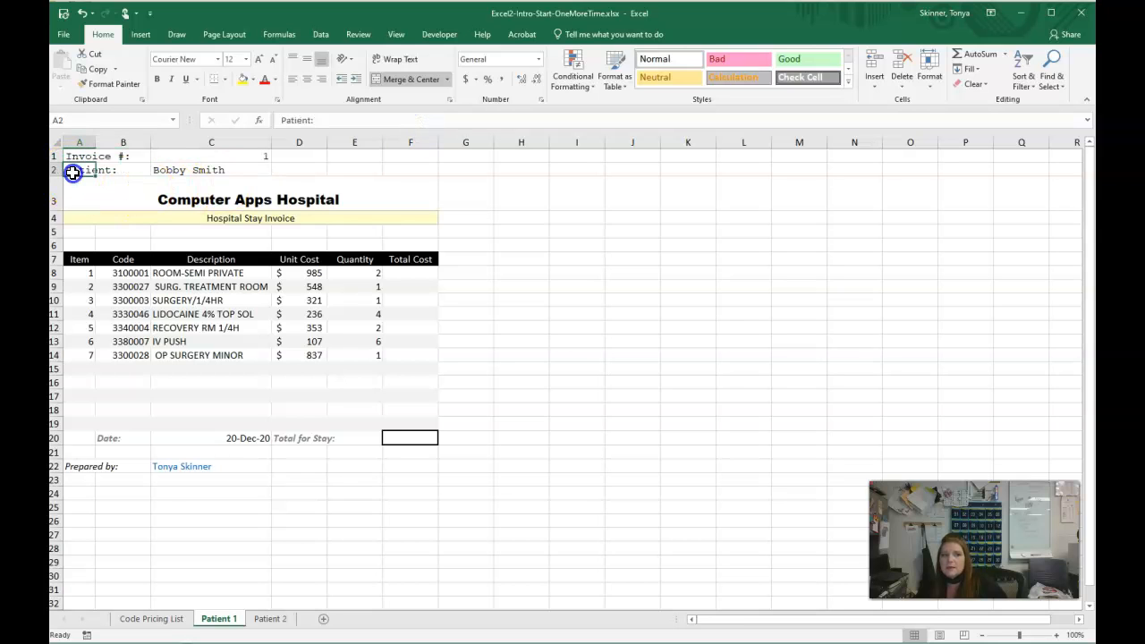
{"action": "right_click", "coordinate": [123, 177]}
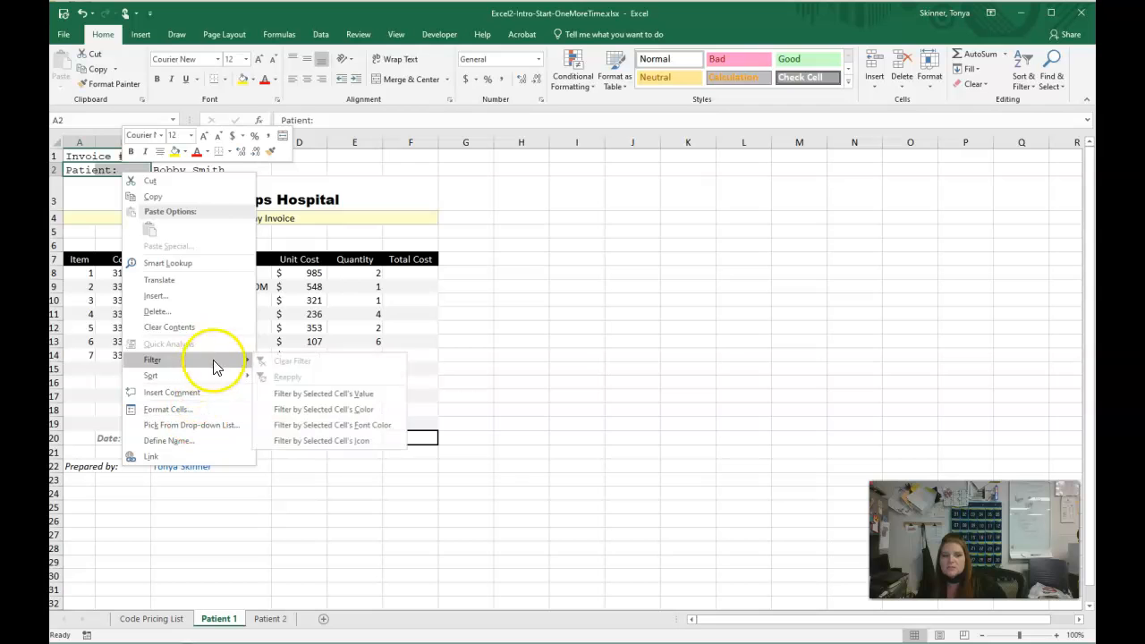
{"action": "left_click", "coordinate": [447, 80]}
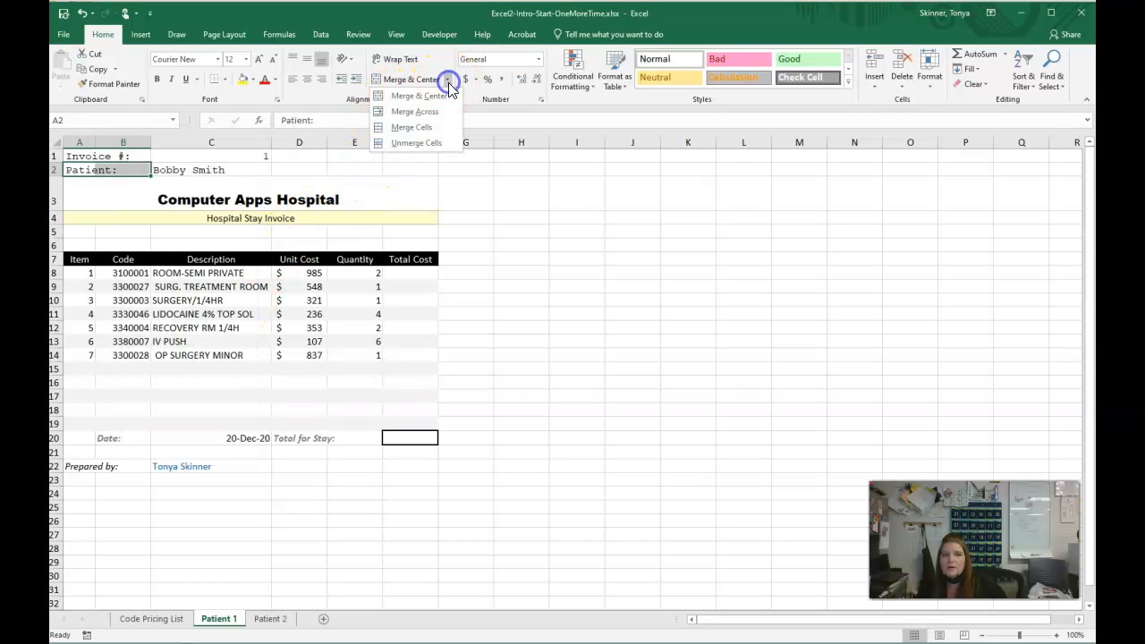
{"action": "left_click", "coordinate": [436, 127]}
{"action": "left_click", "coordinate": [526, 220]}
{"action": "left_click", "coordinate": [104, 157]}
{"action": "left_click", "coordinate": [99, 171]}
{"action": "left_click", "coordinate": [100, 158]}
{"action": "left_click", "coordinate": [106, 172]}
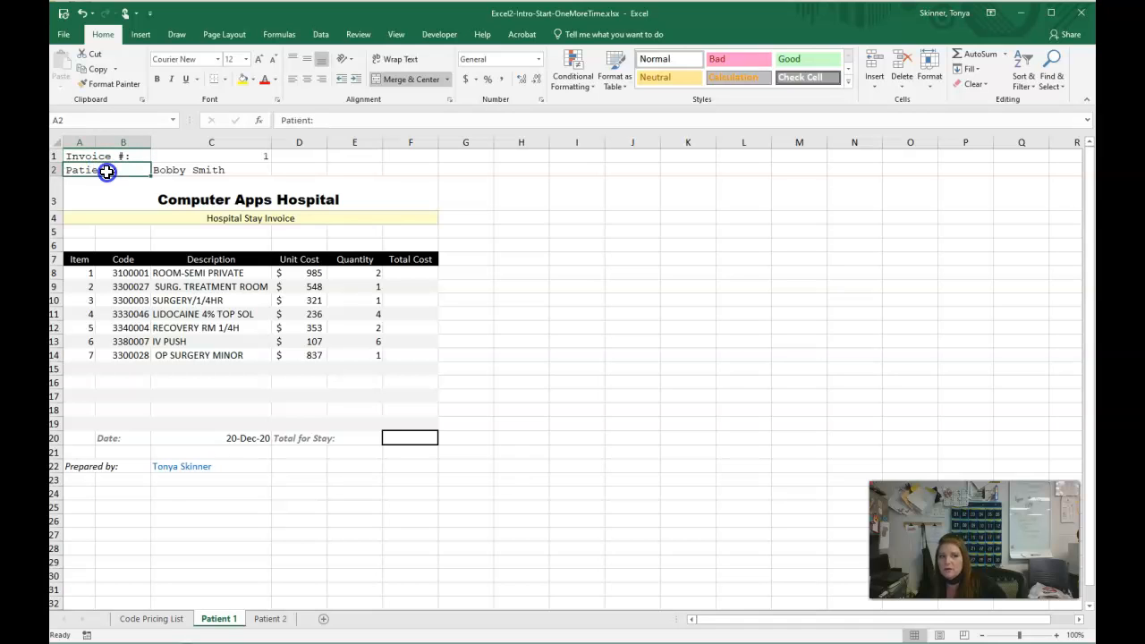
{"action": "left_click", "coordinate": [377, 190]}
{"action": "left_click", "coordinate": [386, 179]}
- Apply All Borders to the invoice number and patient block A1:C2
{"action": "left_click", "coordinate": [98, 156]}
{"action": "left_click_drag", "start_coordinate": [98, 156], "coordinate": [214, 171]}
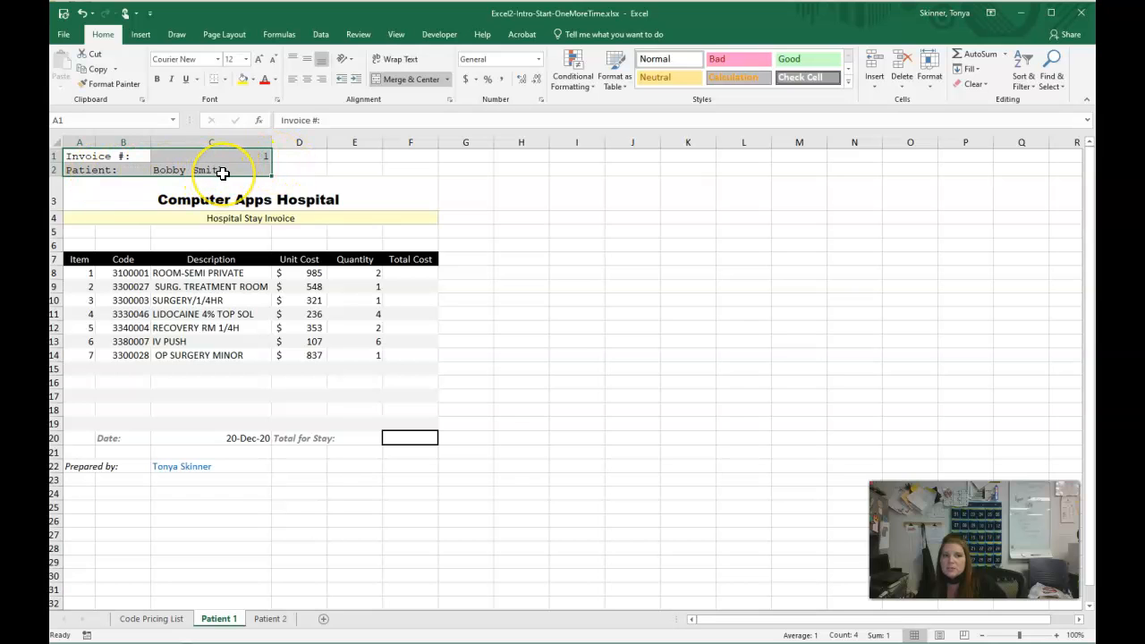
{"action": "left_click", "coordinate": [225, 80]}
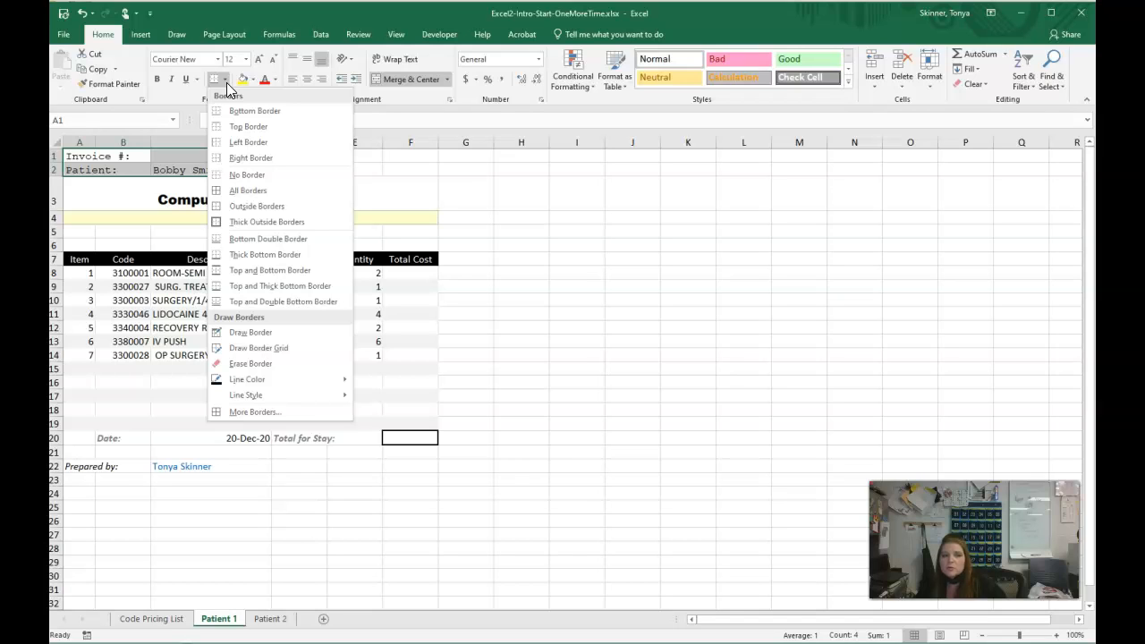
{"action": "left_click", "coordinate": [251, 191]}
{"action": "left_click", "coordinate": [378, 181]}
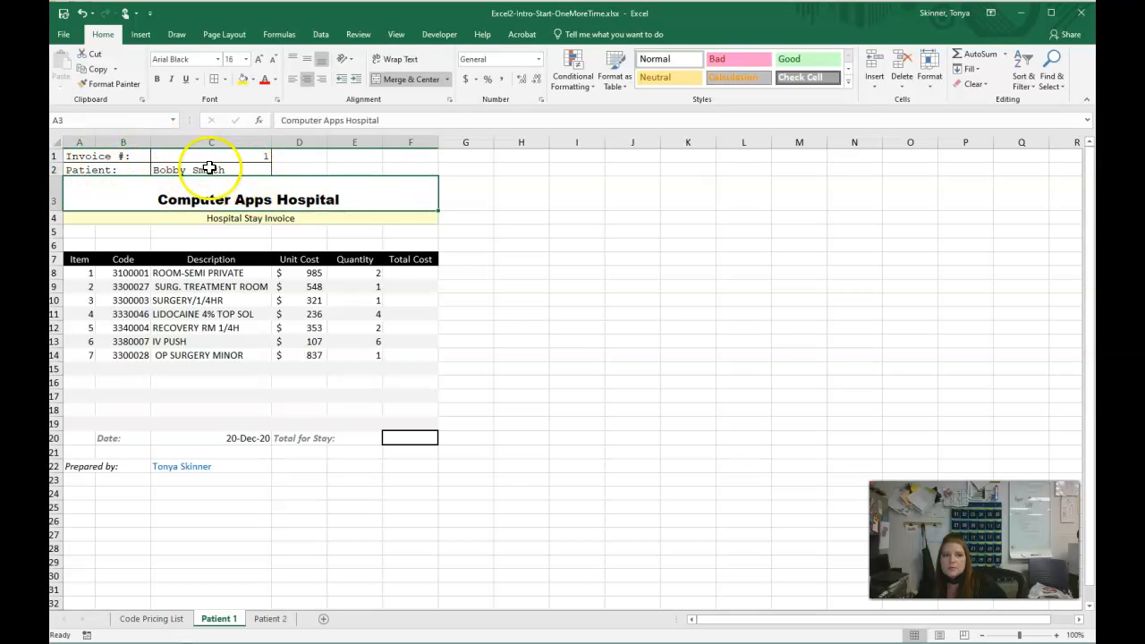
{"action": "left_click", "coordinate": [470, 271]}
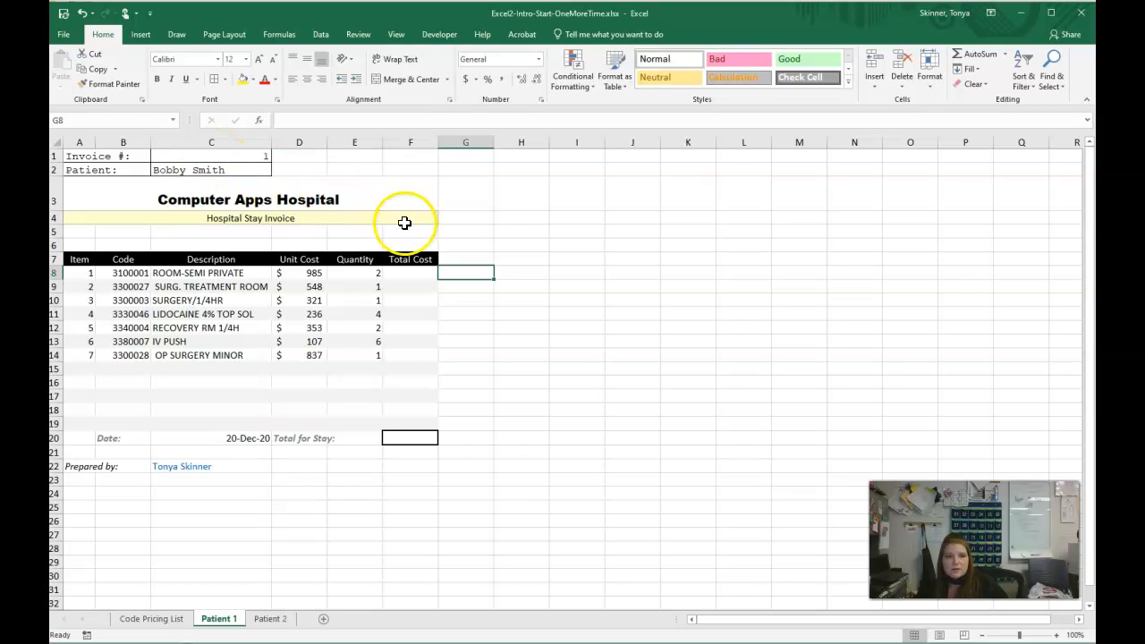
- Enter the formula =D8*E8 in F8 to multiply the first item's unit cost by its quantity
{"action": "left_click", "coordinate": [412, 273]}
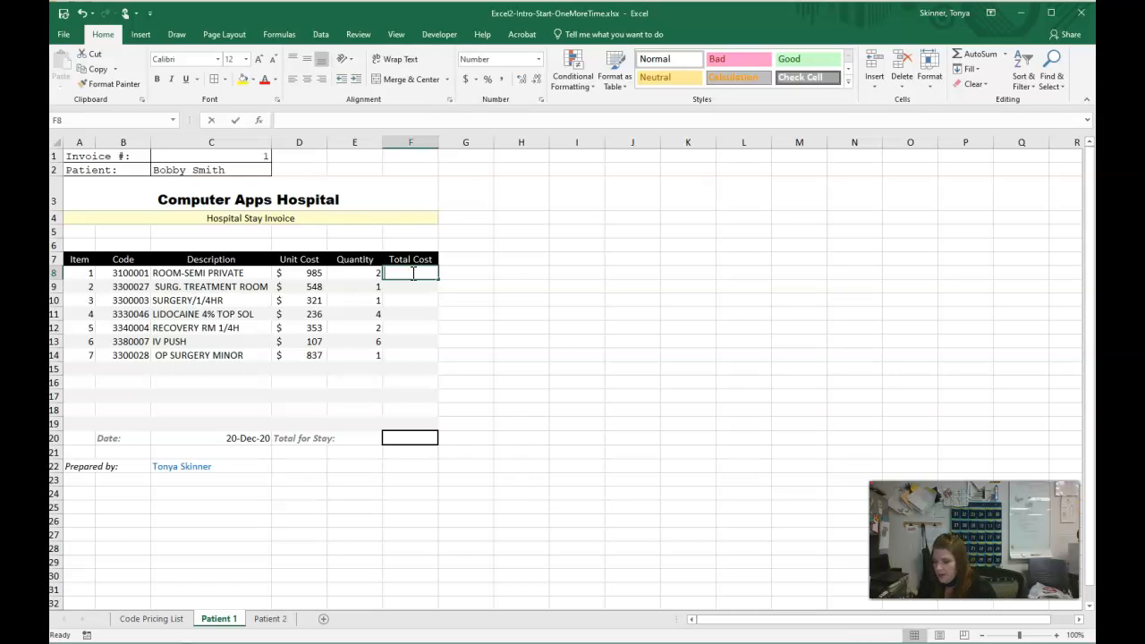
{"action": "type", "text": "="}
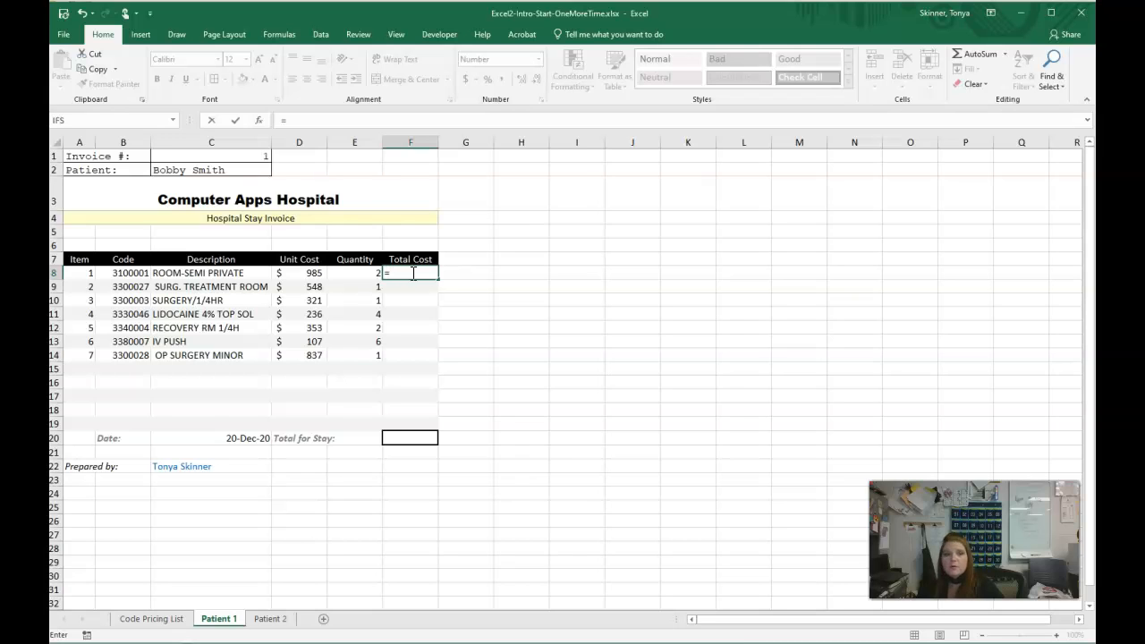
{"action": "left_click", "coordinate": [314, 272]}
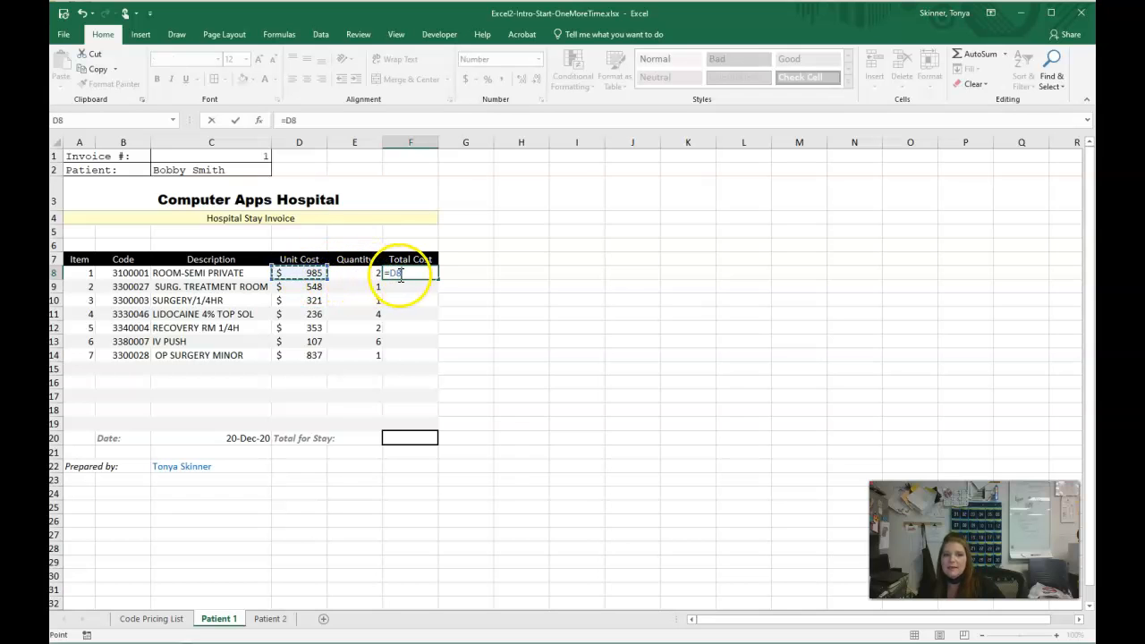
{"action": "type", "text": "*"}
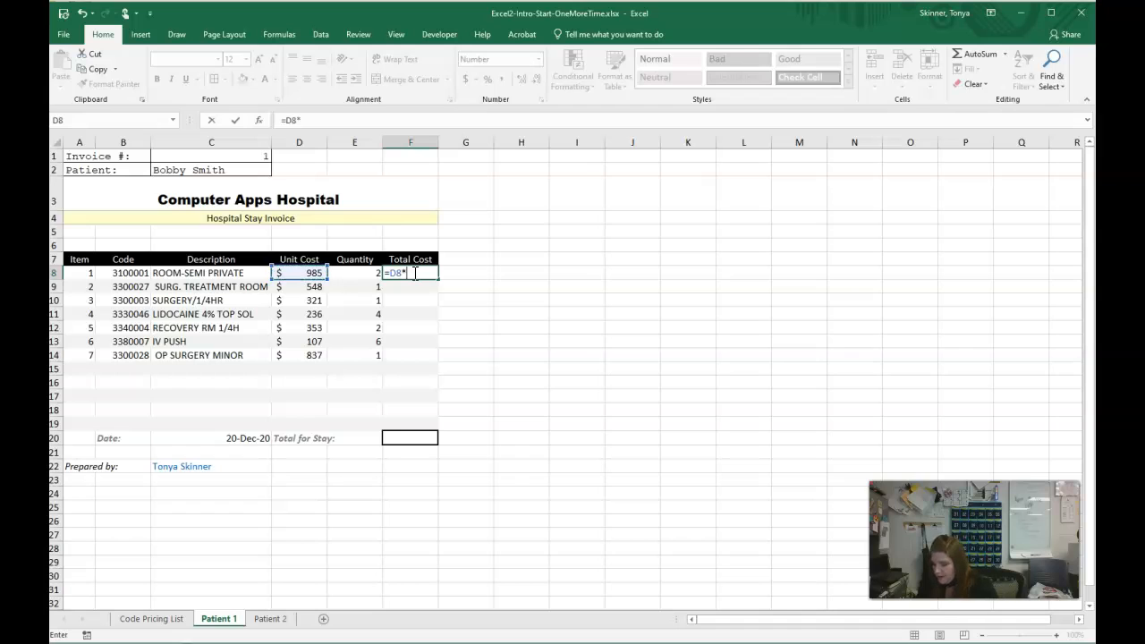
{"action": "left_click", "coordinate": [367, 273]}
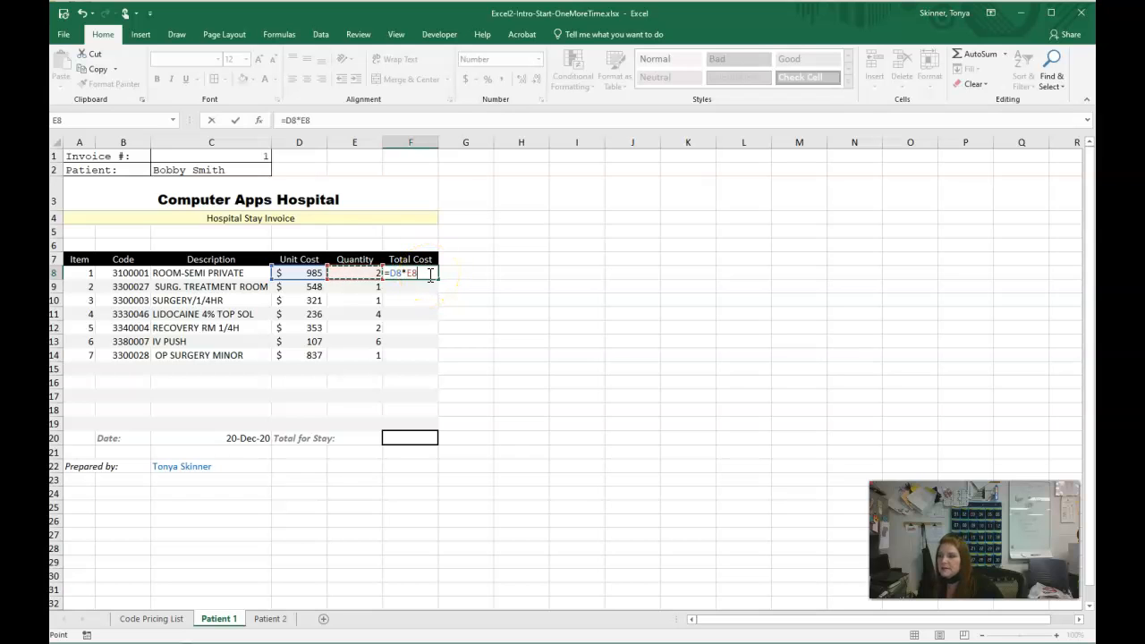
{"action": "key", "text": "Return"}
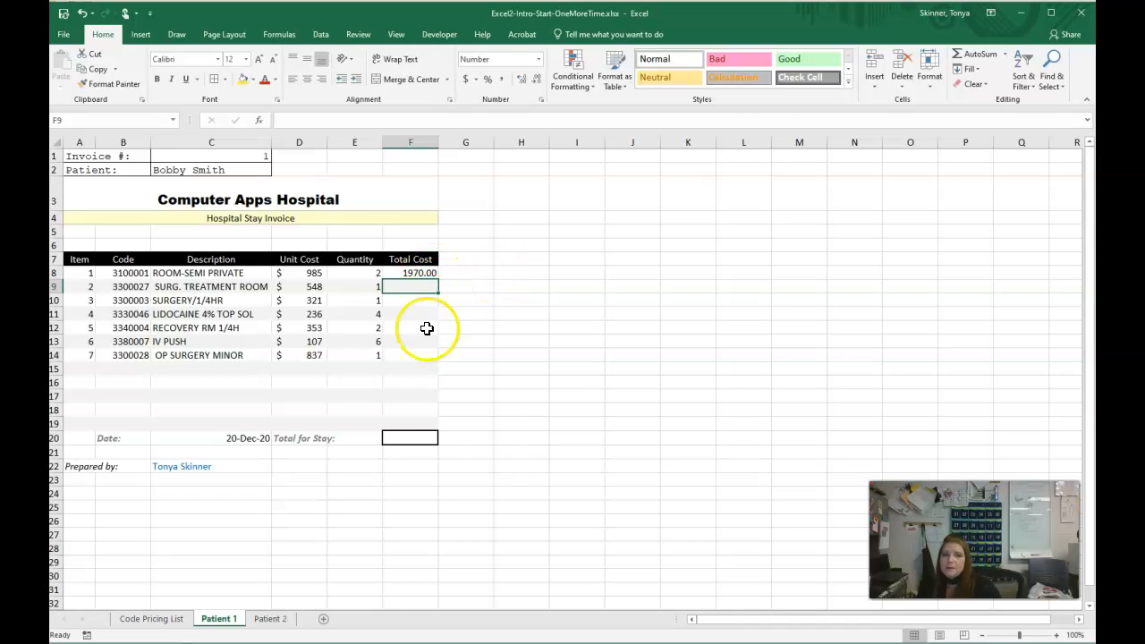
- Fill the total cost formula from F8 down through F19 using Fill Without Formatting to keep the row shading
{"action": "left_click", "coordinate": [426, 273]}
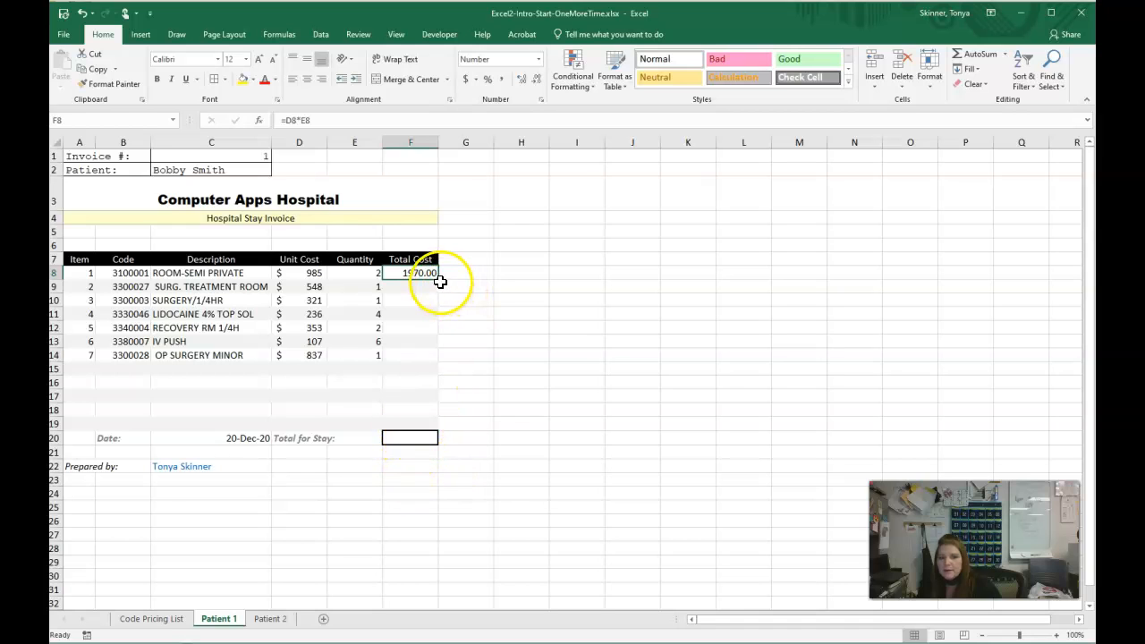
{"action": "left_click_drag", "start_coordinate": [439, 281], "coordinate": [441, 427]}
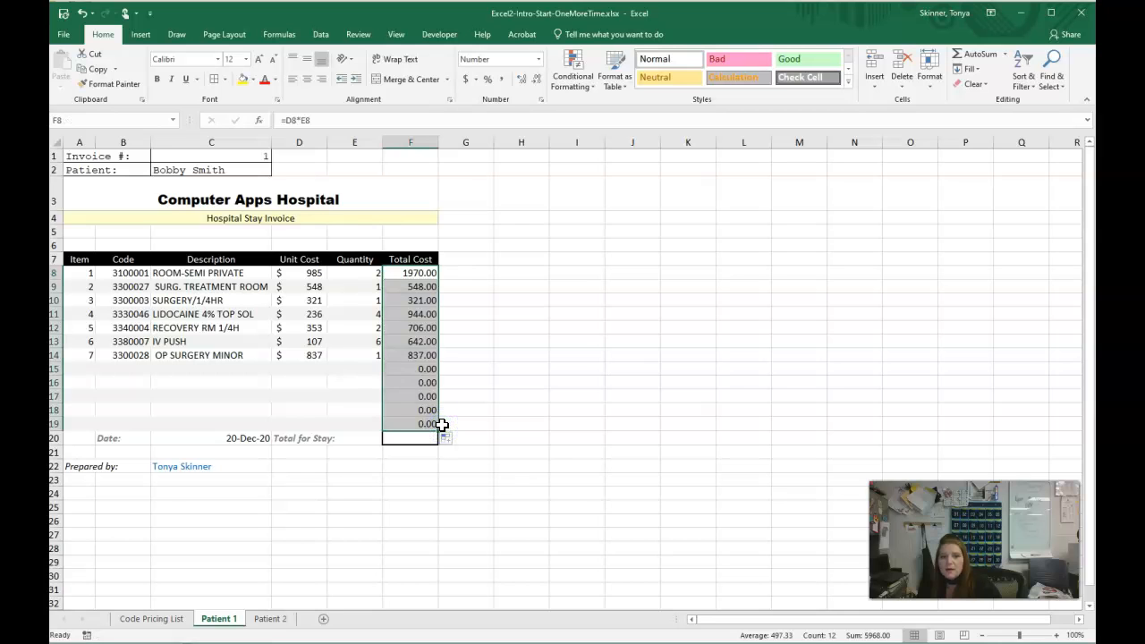
{"action": "left_click", "coordinate": [510, 382]}
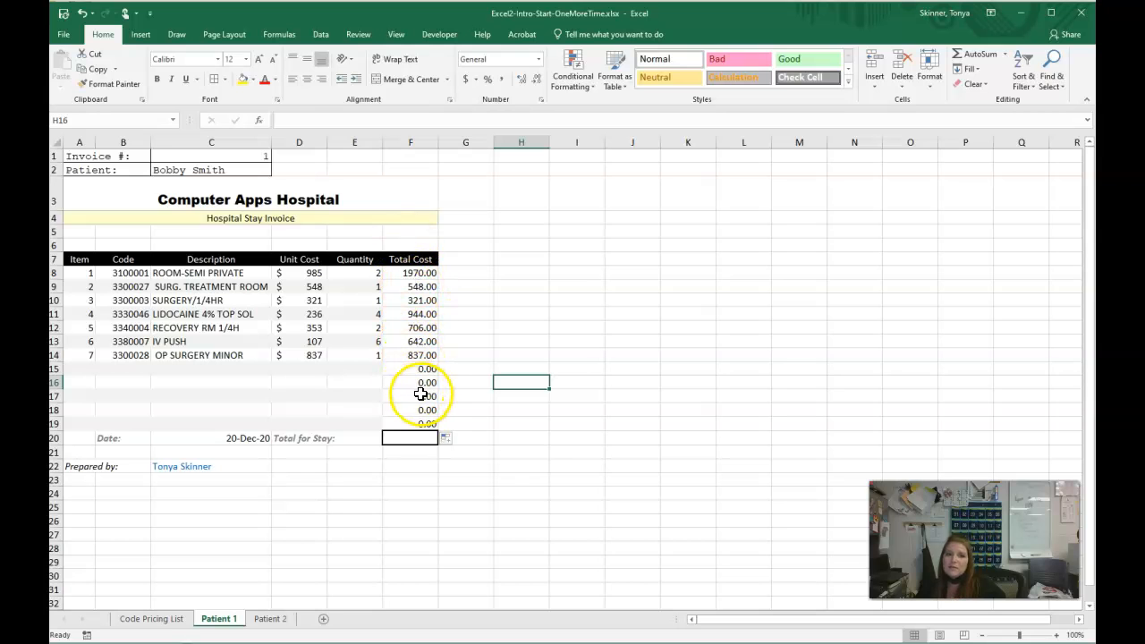
{"action": "left_click", "coordinate": [455, 440]}
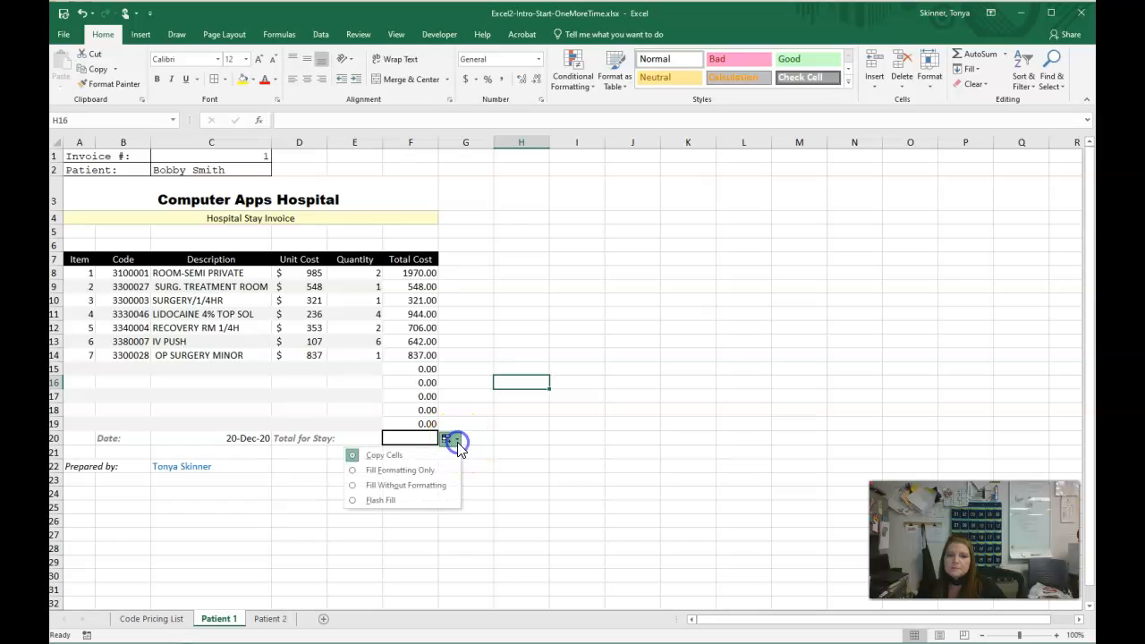
{"action": "left_click", "coordinate": [380, 486]}
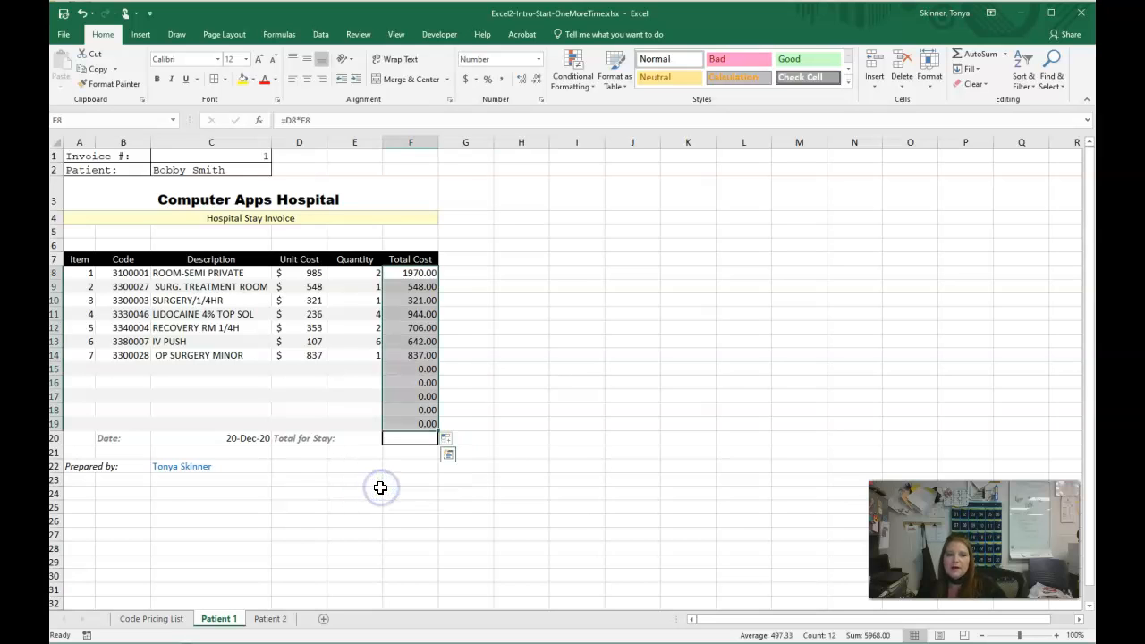
{"action": "left_click", "coordinate": [570, 436]}
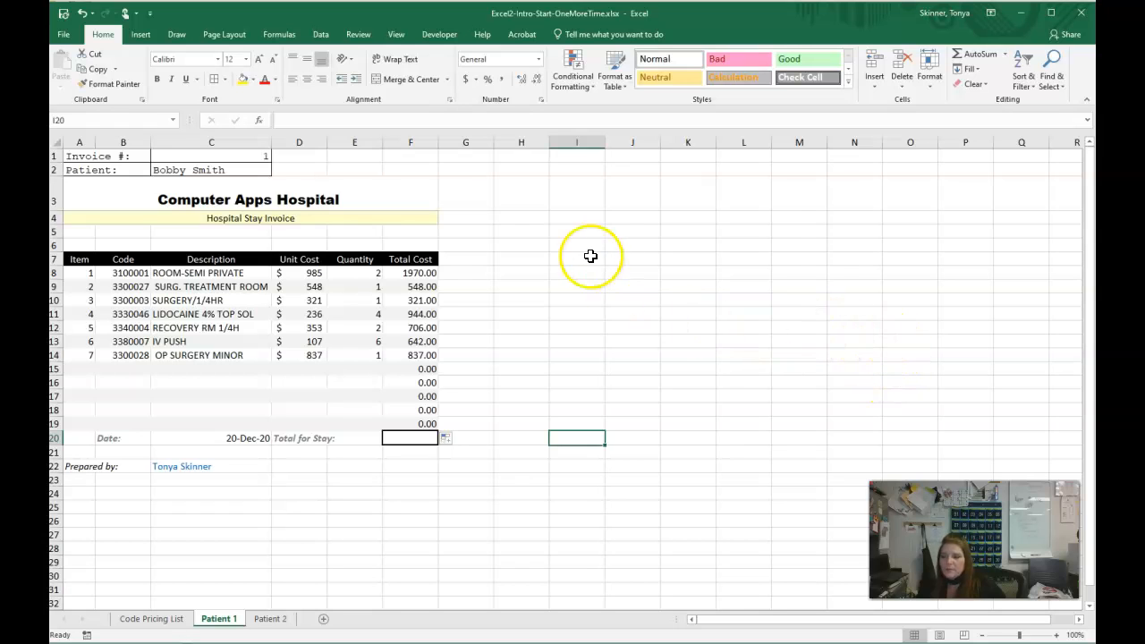
- Format the total costs in F8:F19 as Accounting with 0 decimal places
{"action": "left_click_drag", "start_coordinate": [417, 272], "coordinate": [422, 424]}
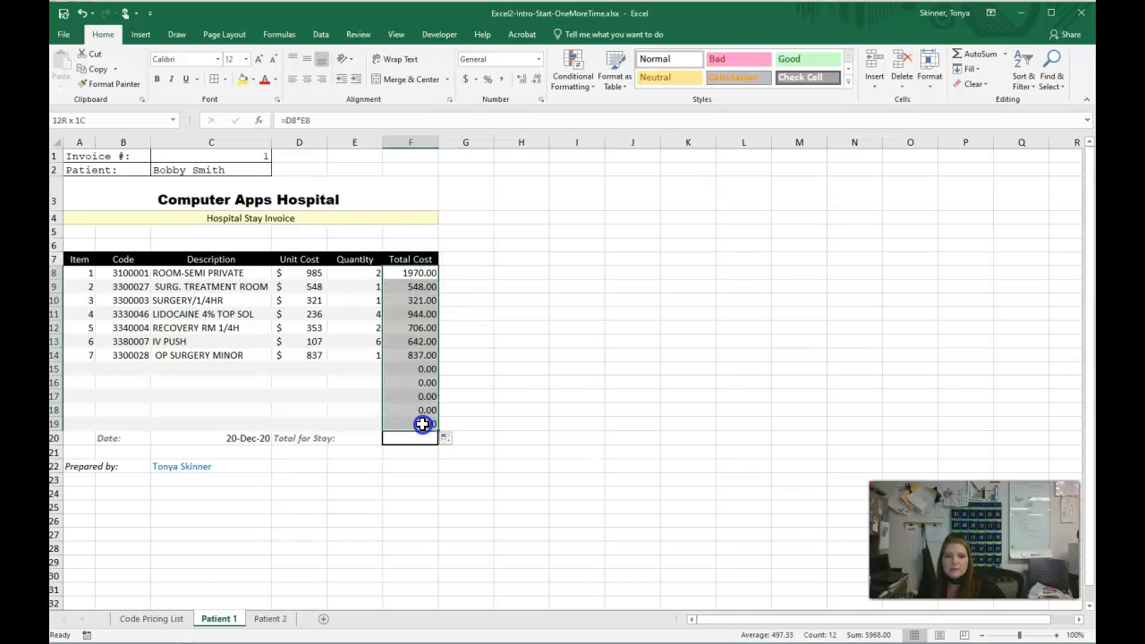
{"action": "left_click", "coordinate": [539, 59]}
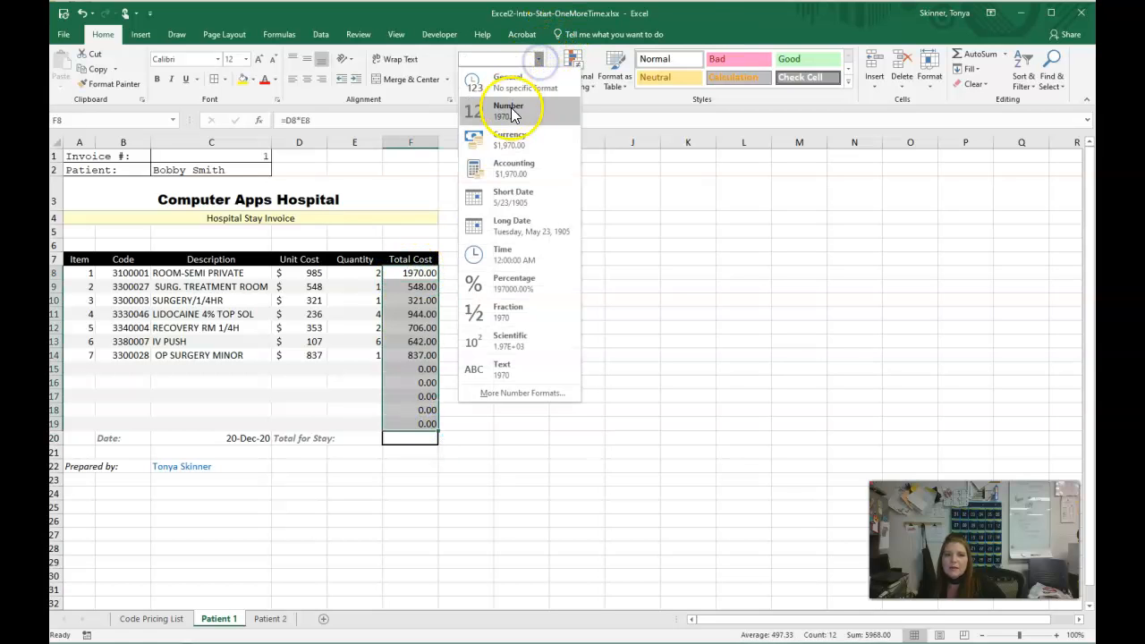
{"action": "left_click", "coordinate": [508, 168]}
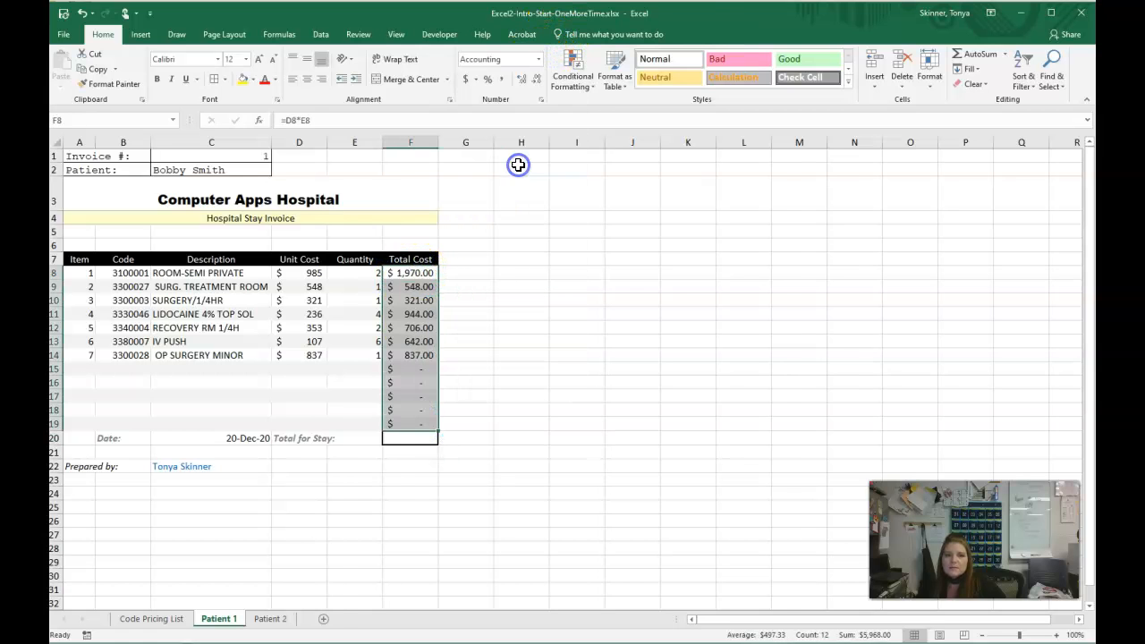
{"action": "left_click", "coordinate": [536, 80]}
{"action": "left_click", "coordinate": [536, 80]}
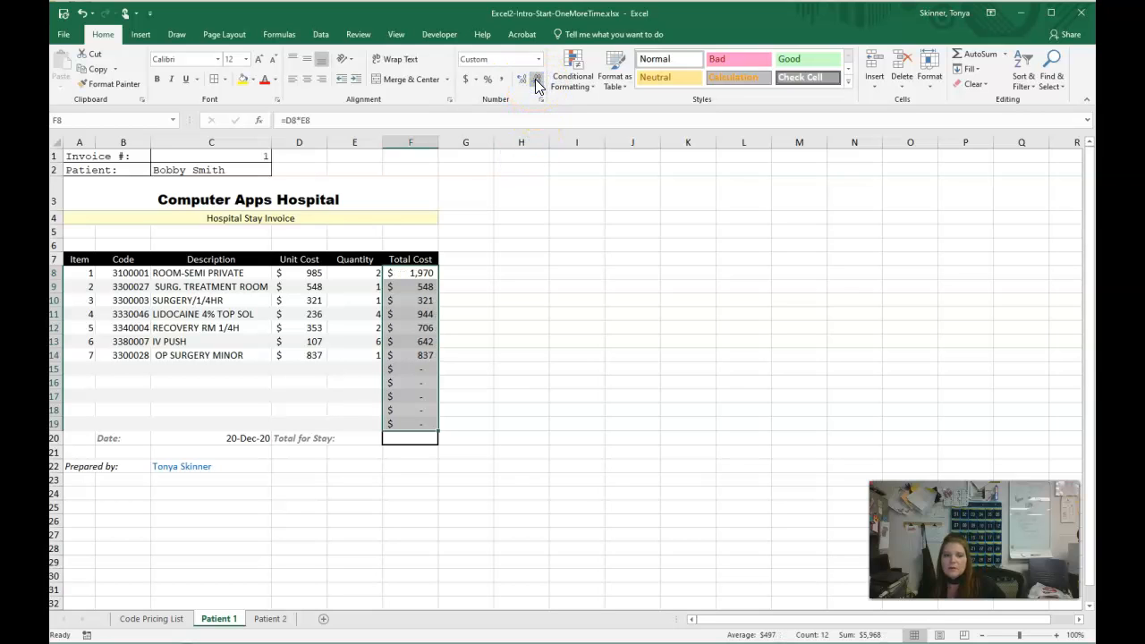
{"action": "left_click", "coordinate": [541, 143]}
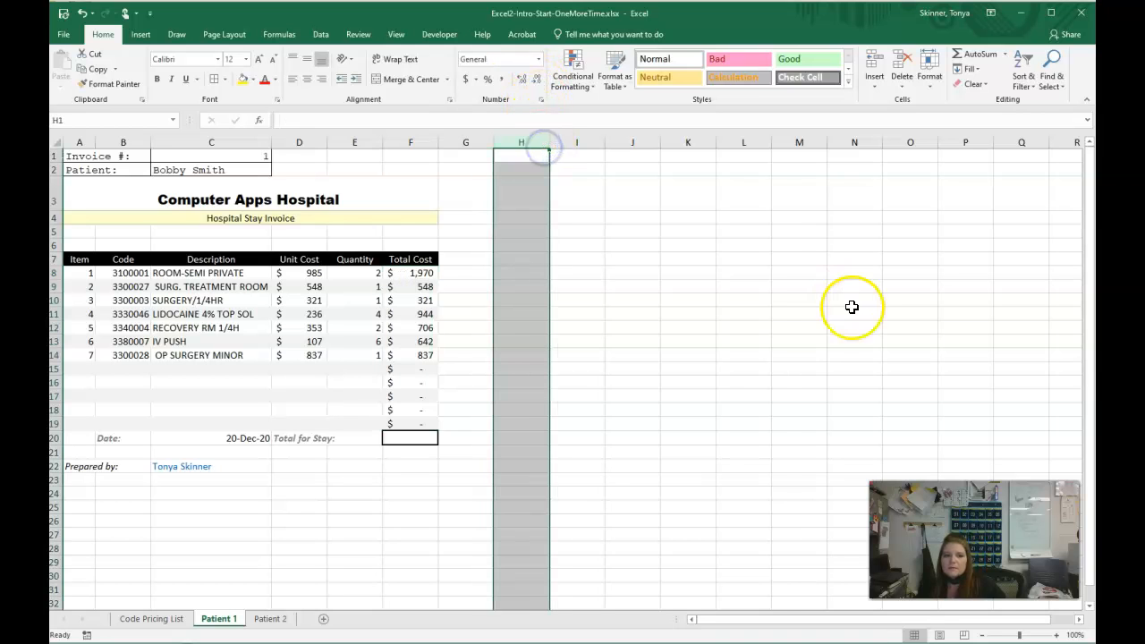
{"action": "left_click", "coordinate": [744, 313]}
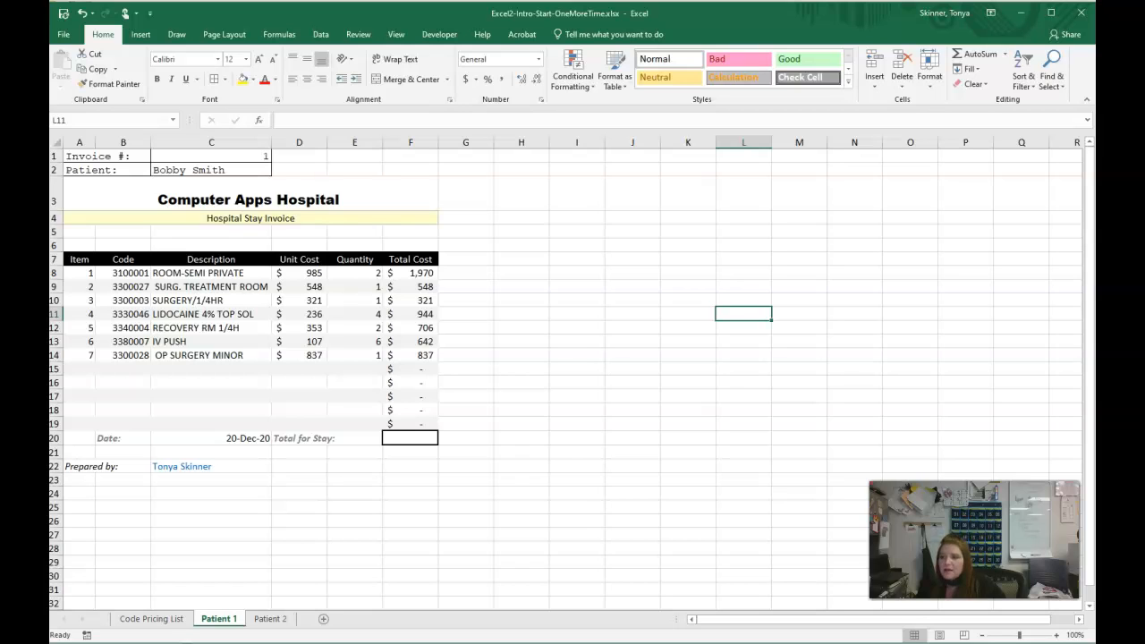
- Insert an AutoSum formula =SUM(F8:F19) in F20 for the Total for Stay, and reselect that cell
{"action": "left_click", "coordinate": [423, 436]}
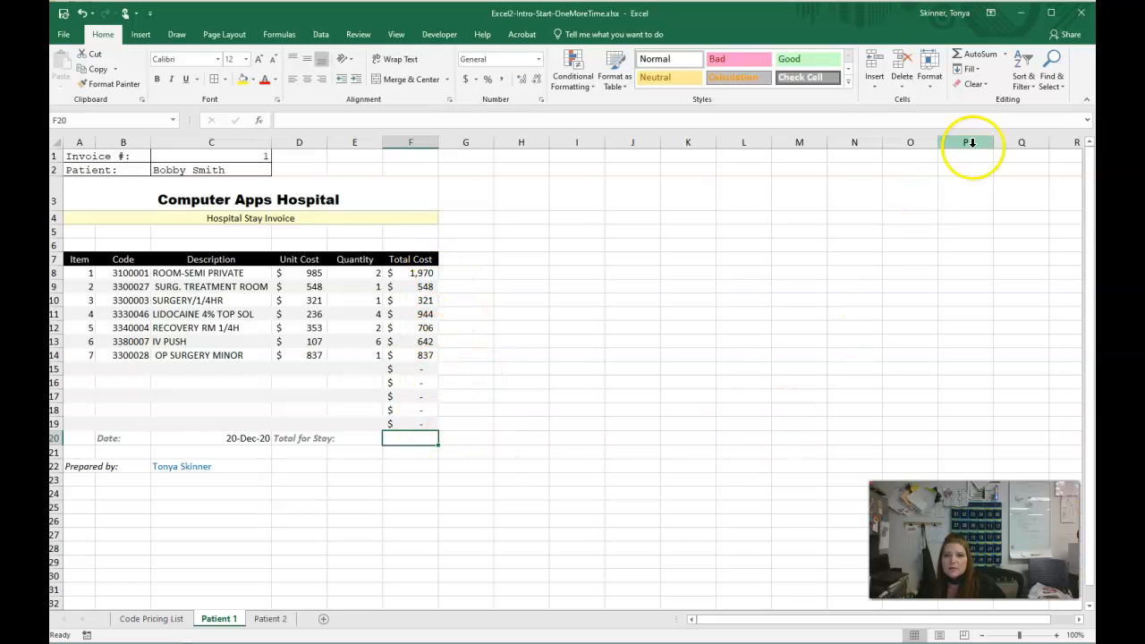
{"action": "left_click", "coordinate": [1006, 55]}
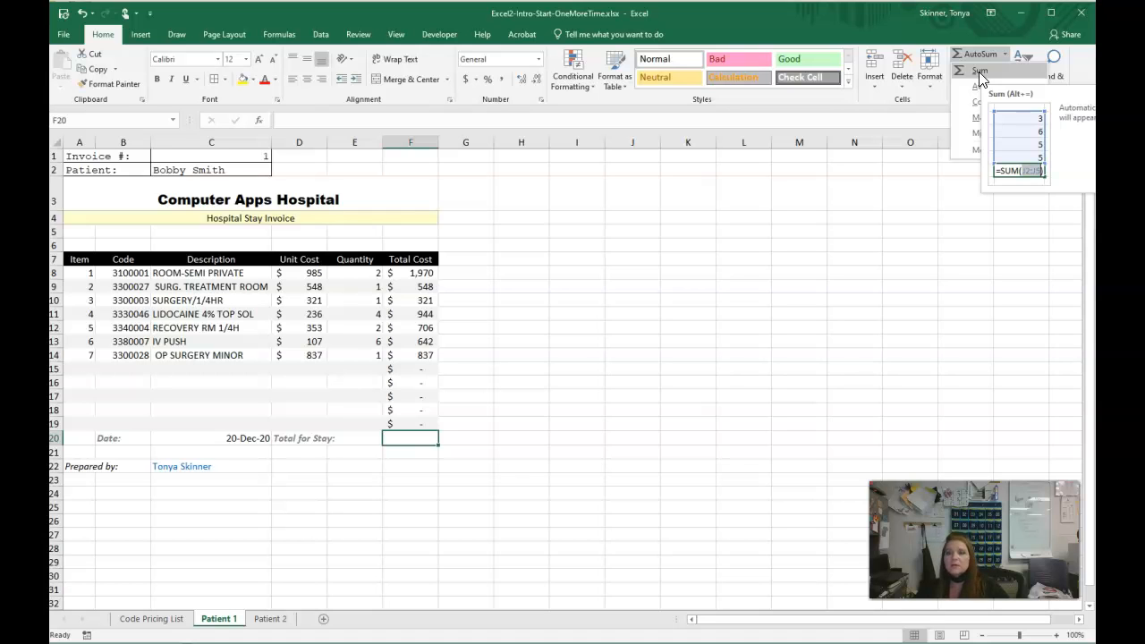
{"action": "left_click", "coordinate": [979, 71]}
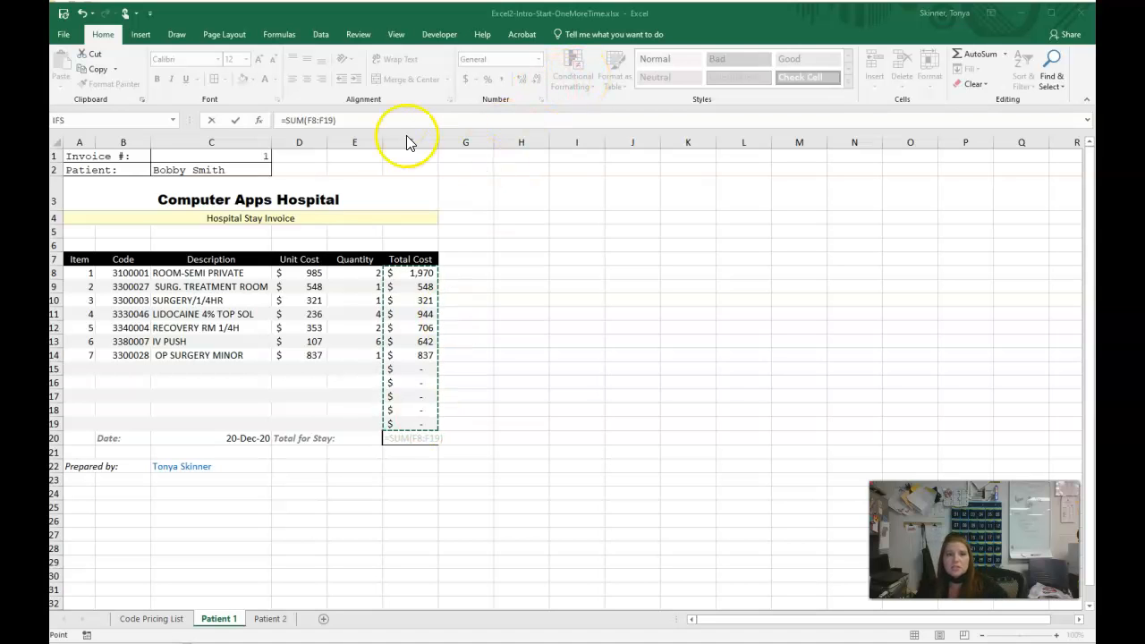
{"action": "left_click", "coordinate": [382, 124]}
{"action": "left_click", "coordinate": [355, 123]}
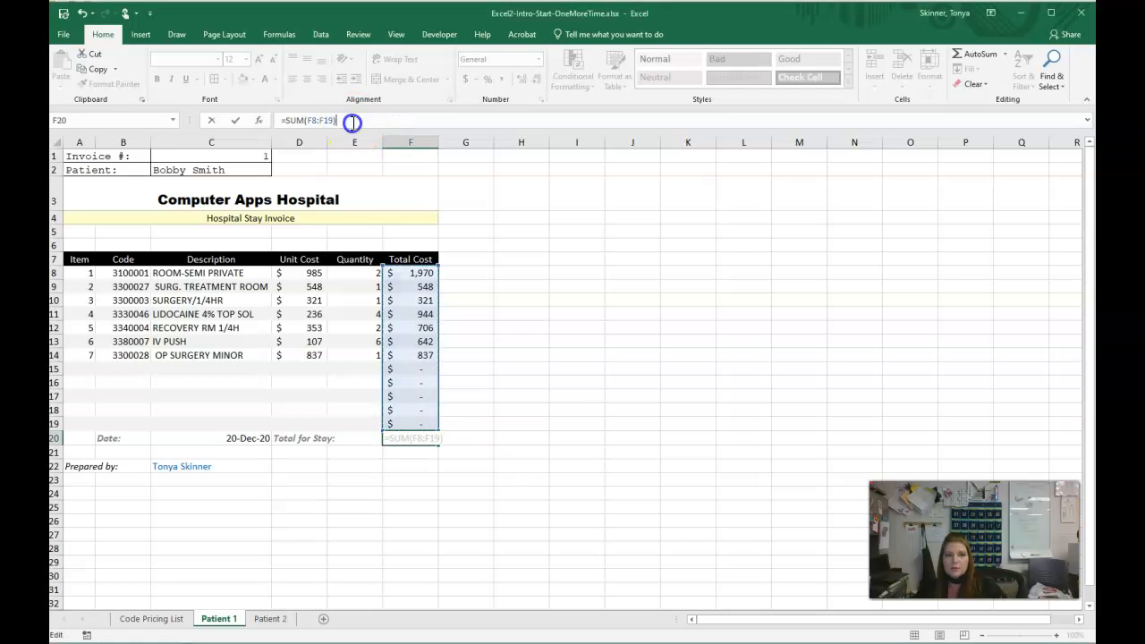
{"action": "key", "text": "Return"}
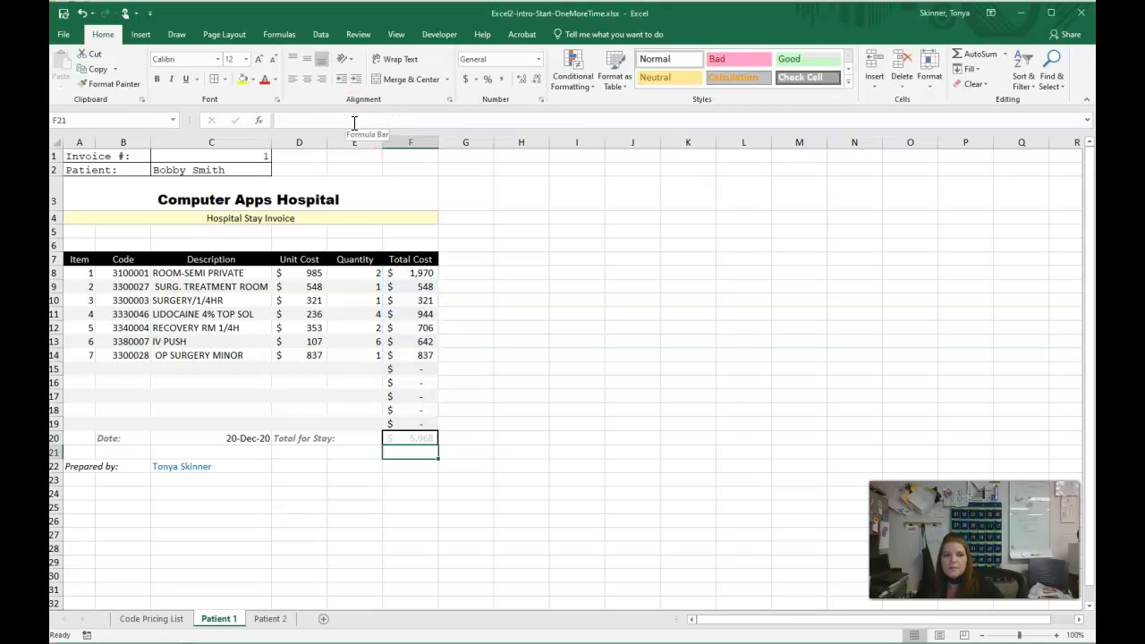
{"action": "left_click", "coordinate": [520, 438]}
{"action": "left_click", "coordinate": [424, 438]}
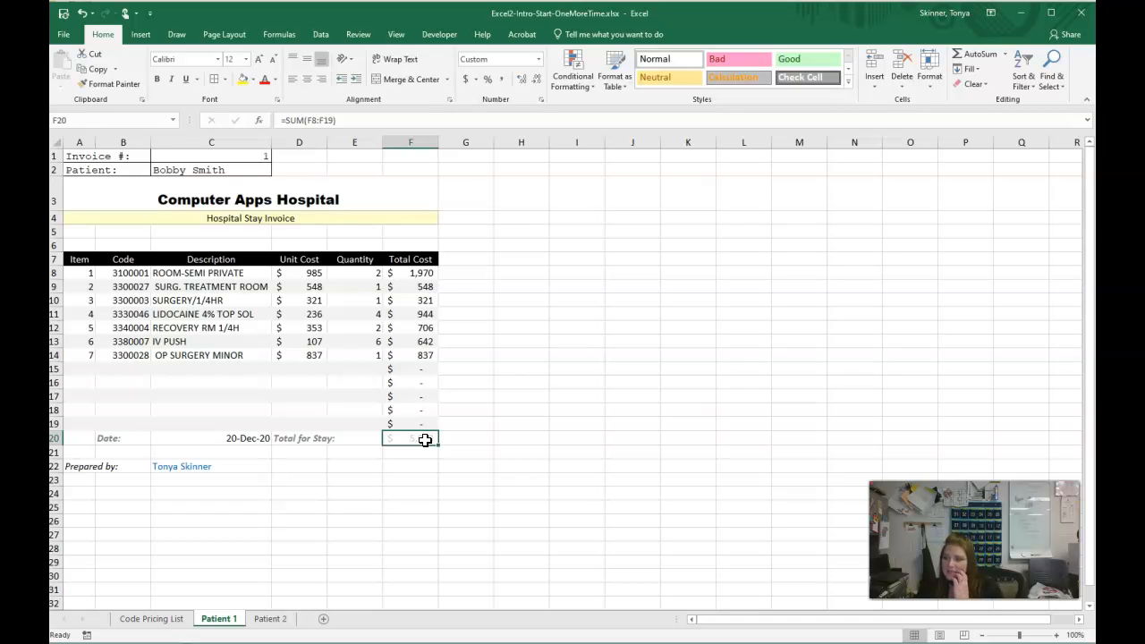
- Apply the Neutral cell style to the Total for Stay amount in F20 on the Patient 1 sheet
{"action": "left_click", "coordinate": [410, 442]}
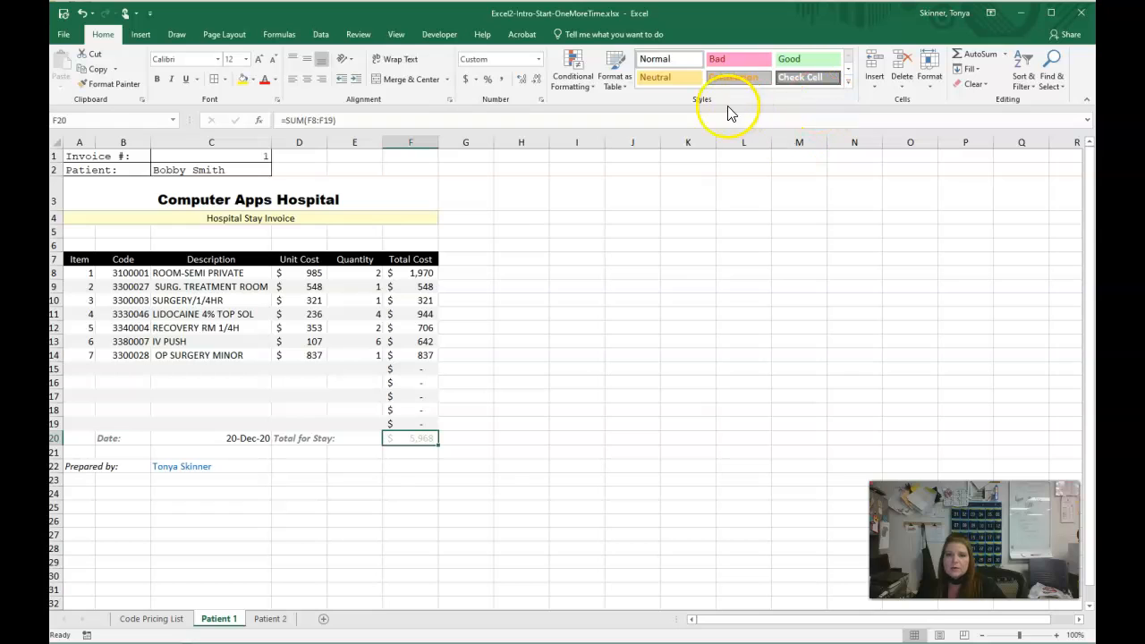
{"action": "left_click", "coordinate": [673, 77]}
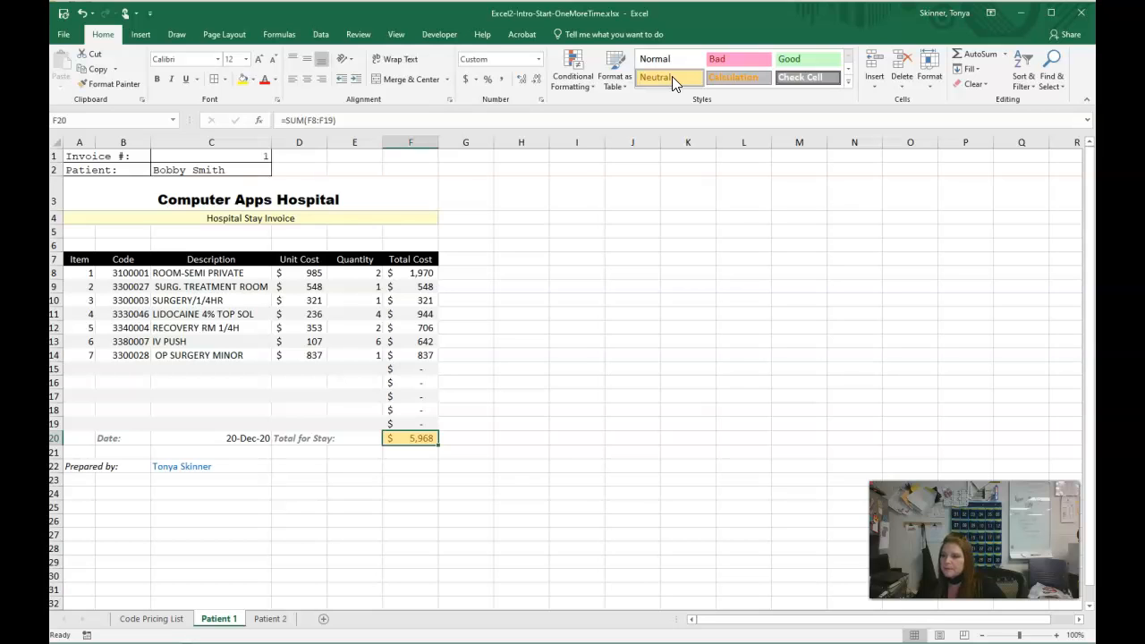
{"action": "left_click", "coordinate": [652, 284]}
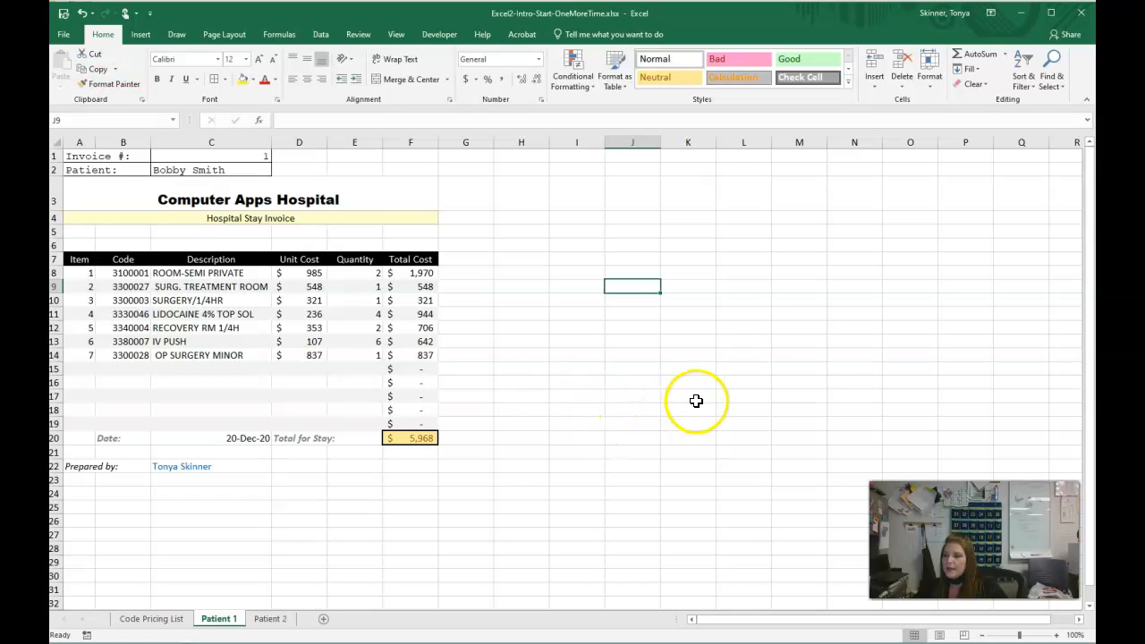
{"action": "left_click", "coordinate": [743, 368]}
{"action": "left_click", "coordinate": [789, 403]}
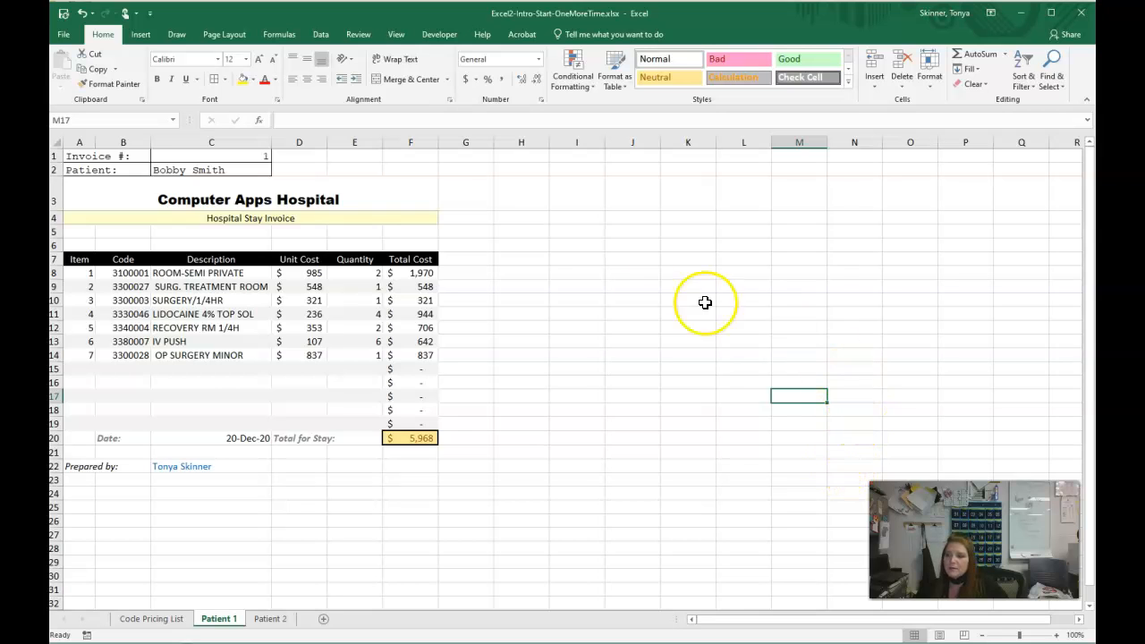
- Copy the formatting of the invoice and patient block A1:C2 on Patient 1 to A1:C2 on Patient 2 with Format Painter
{"action": "left_click_drag", "start_coordinate": [89, 160], "coordinate": [220, 167]}
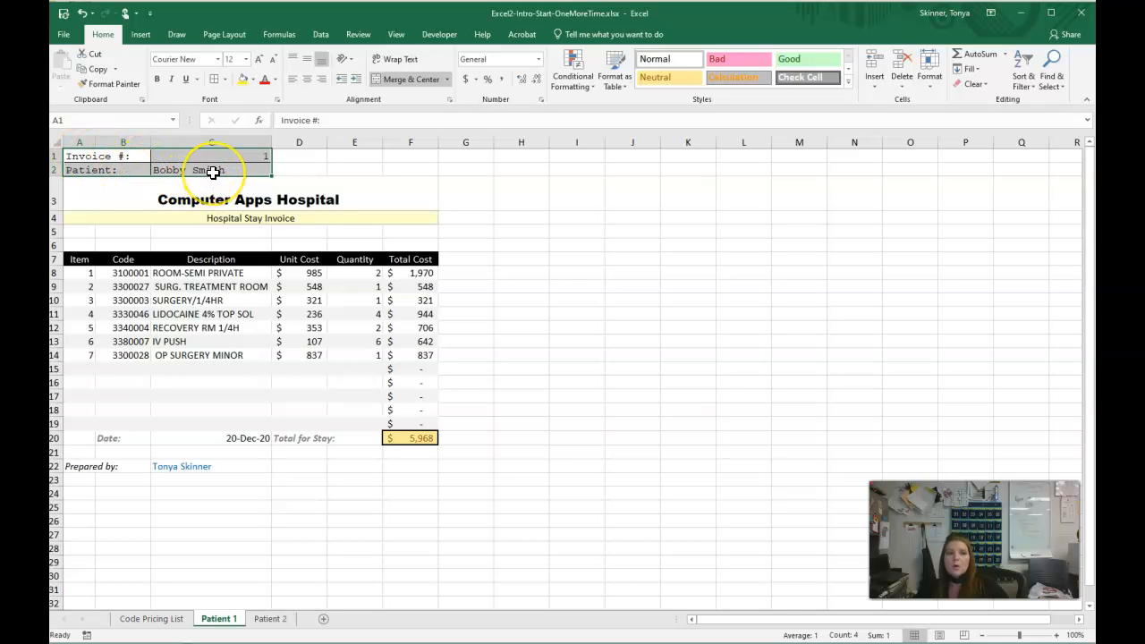
{"action": "left_click", "coordinate": [109, 86]}
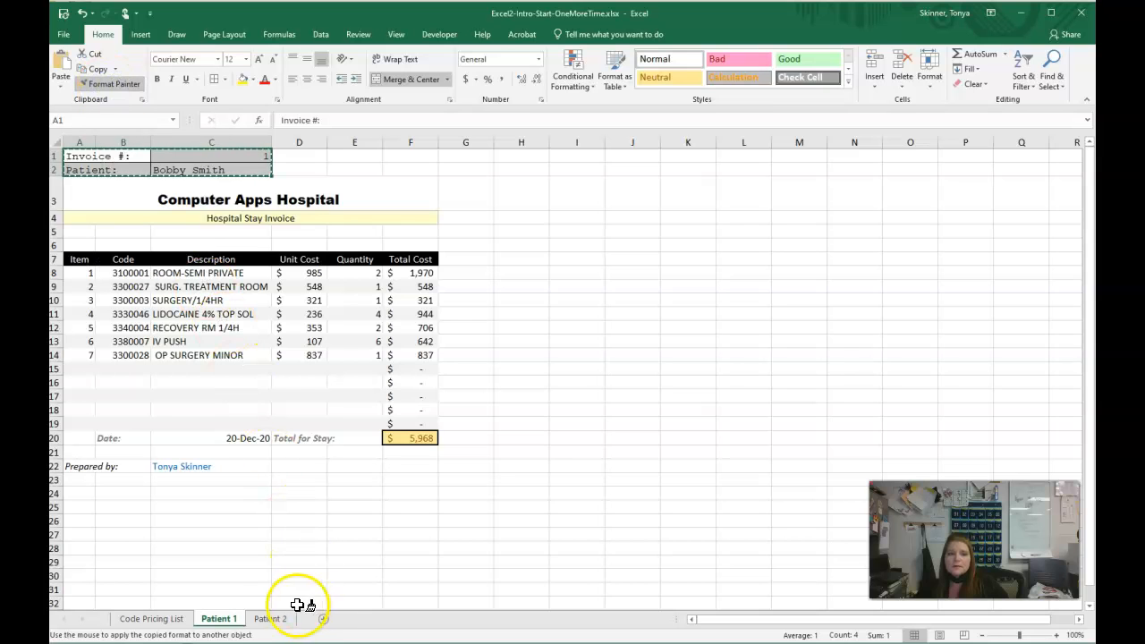
{"action": "left_click", "coordinate": [274, 620]}
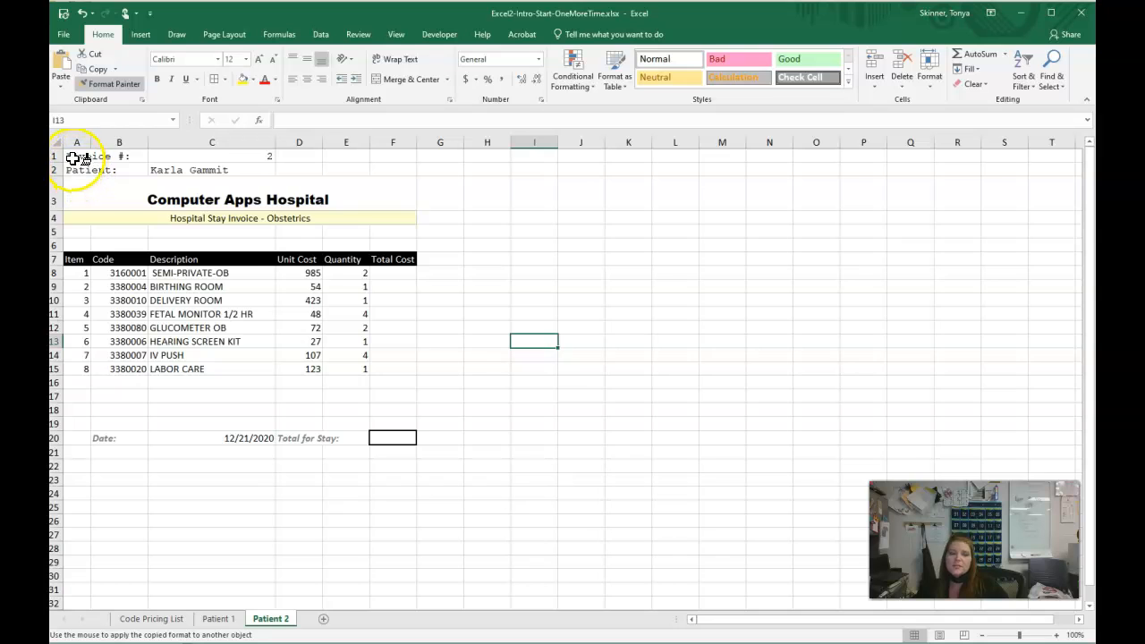
{"action": "left_click_drag", "start_coordinate": [73, 156], "coordinate": [237, 164]}
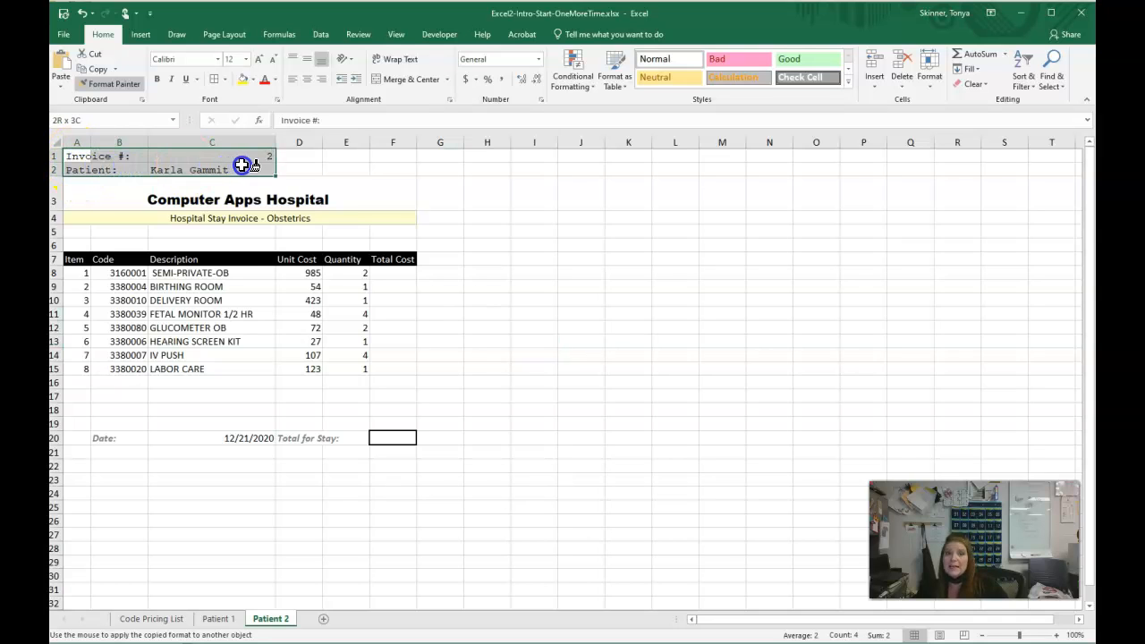
{"action": "left_click_drag", "start_coordinate": [242, 165], "coordinate": [242, 165]}
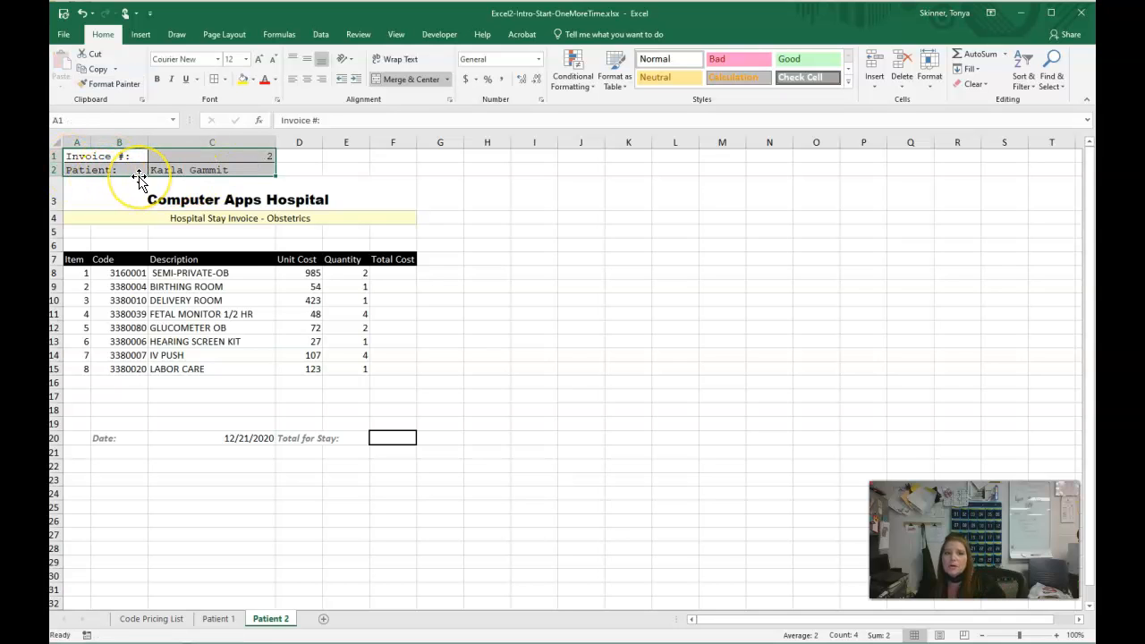
{"action": "left_click", "coordinate": [319, 168]}
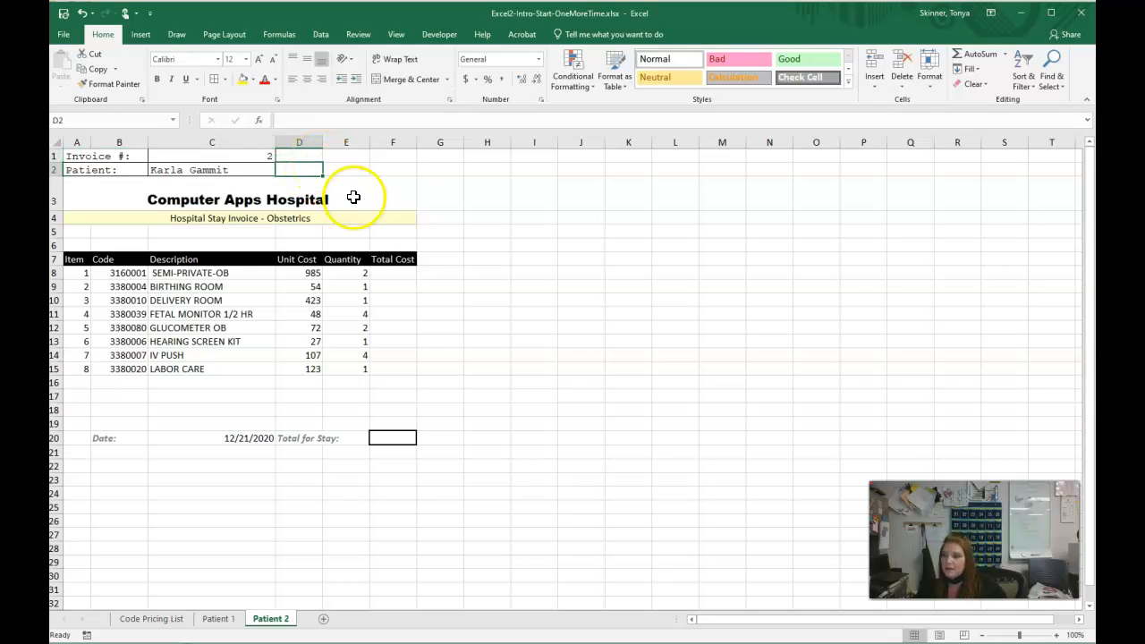
- Copy the date format from C20 on Patient 1 to the date in C20 on Patient 2 with Format Painter
{"action": "left_click", "coordinate": [220, 619], "text": "ctrl"}
{"action": "left_click", "coordinate": [220, 620]}
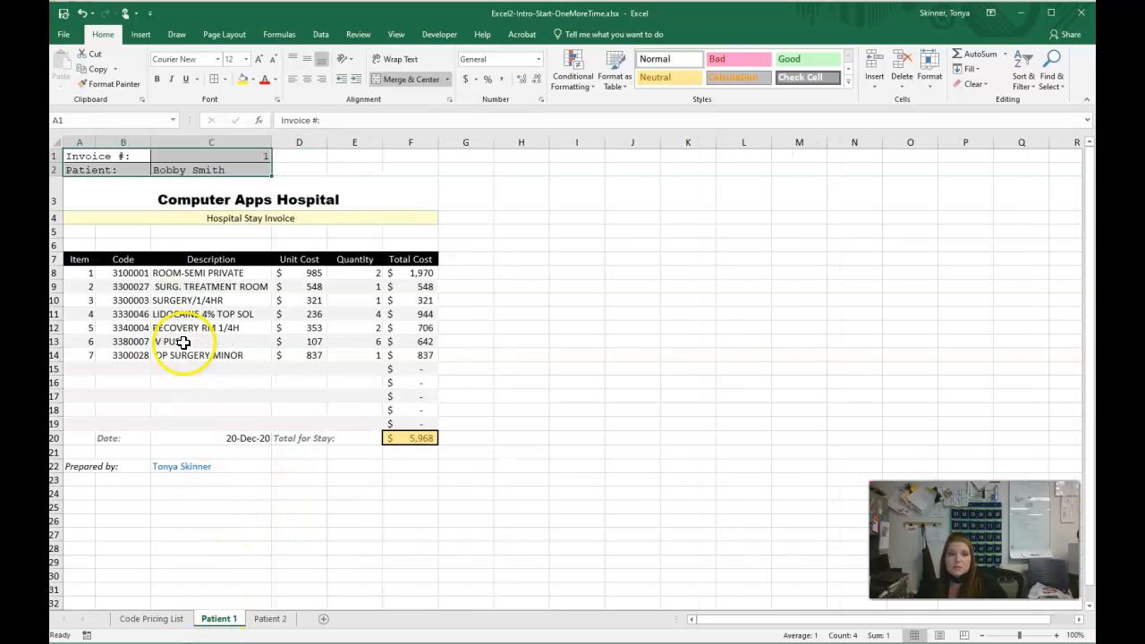
{"action": "left_click", "coordinate": [240, 439]}
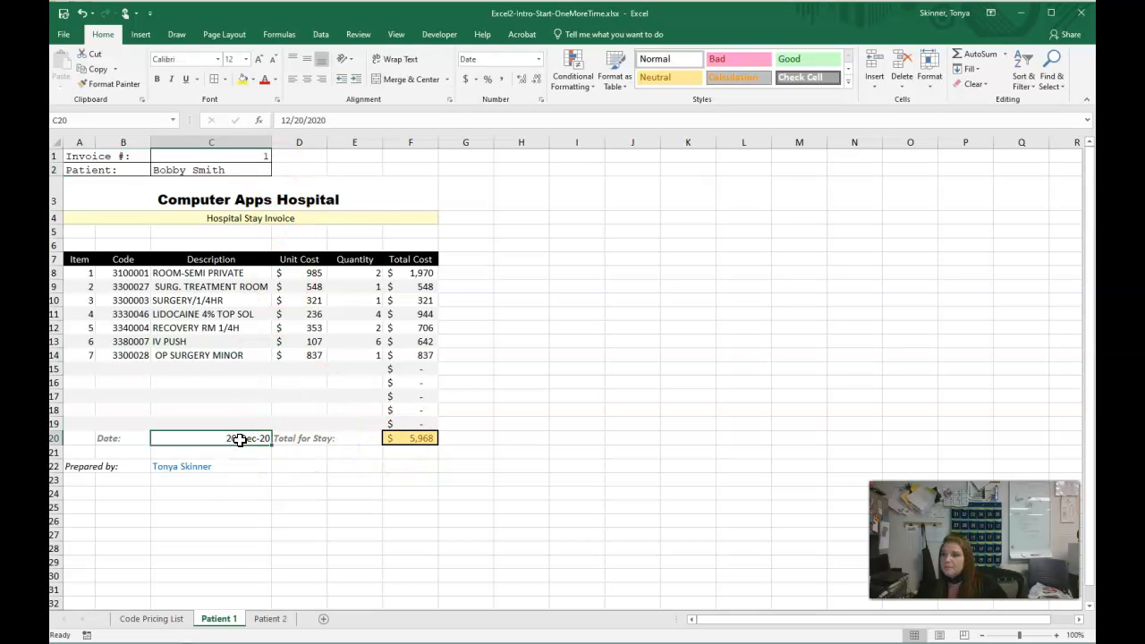
{"action": "left_click", "coordinate": [107, 84]}
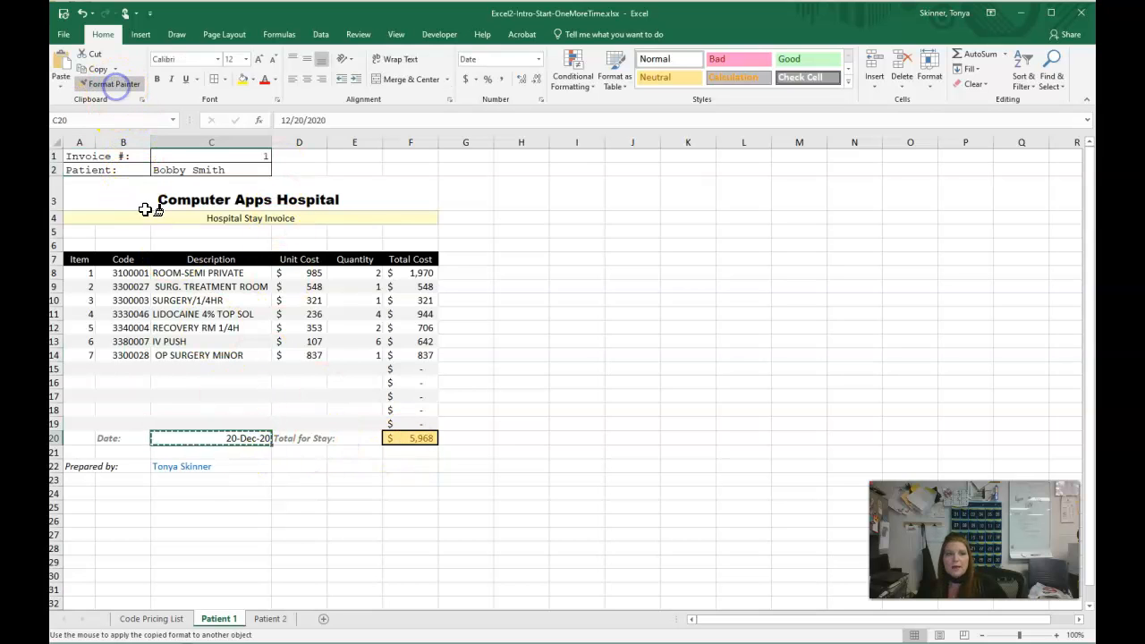
{"action": "left_click", "coordinate": [274, 624]}
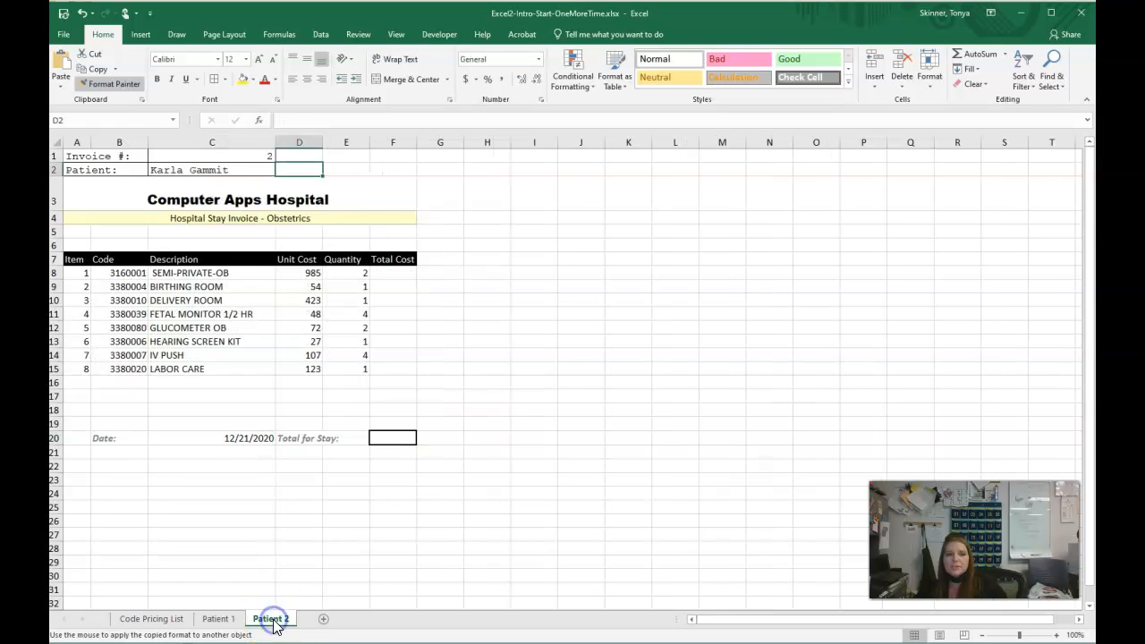
{"action": "left_click", "coordinate": [257, 439]}
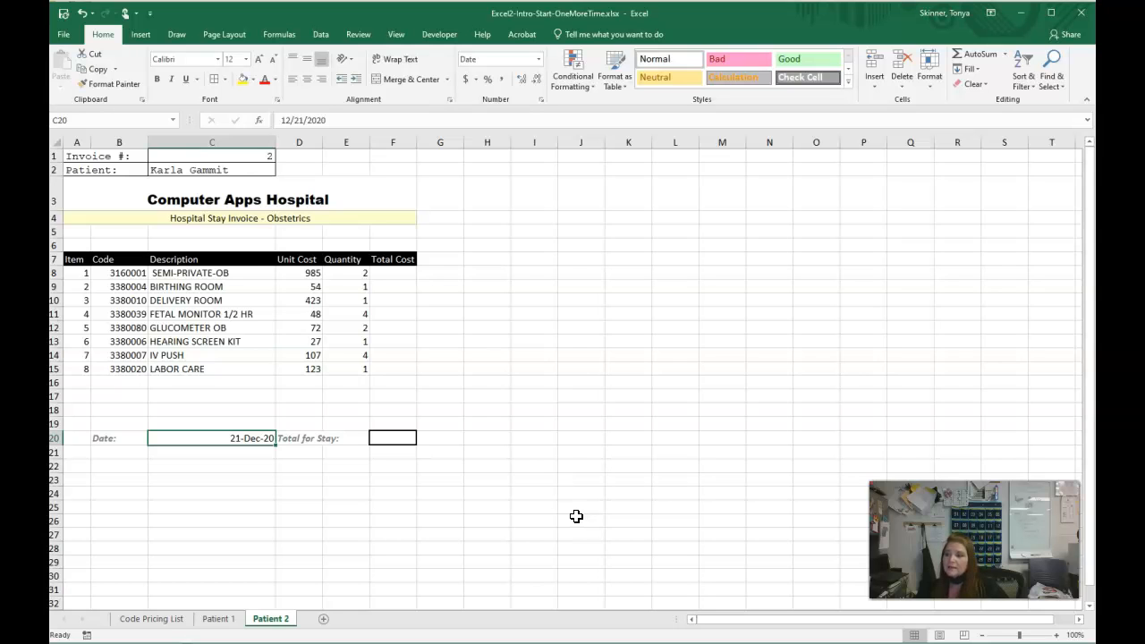
- Copy the formatting of the item table A7:F19 on Patient 1 to the same range on Patient 2 with Format Painter
{"action": "left_click", "coordinate": [219, 620]}
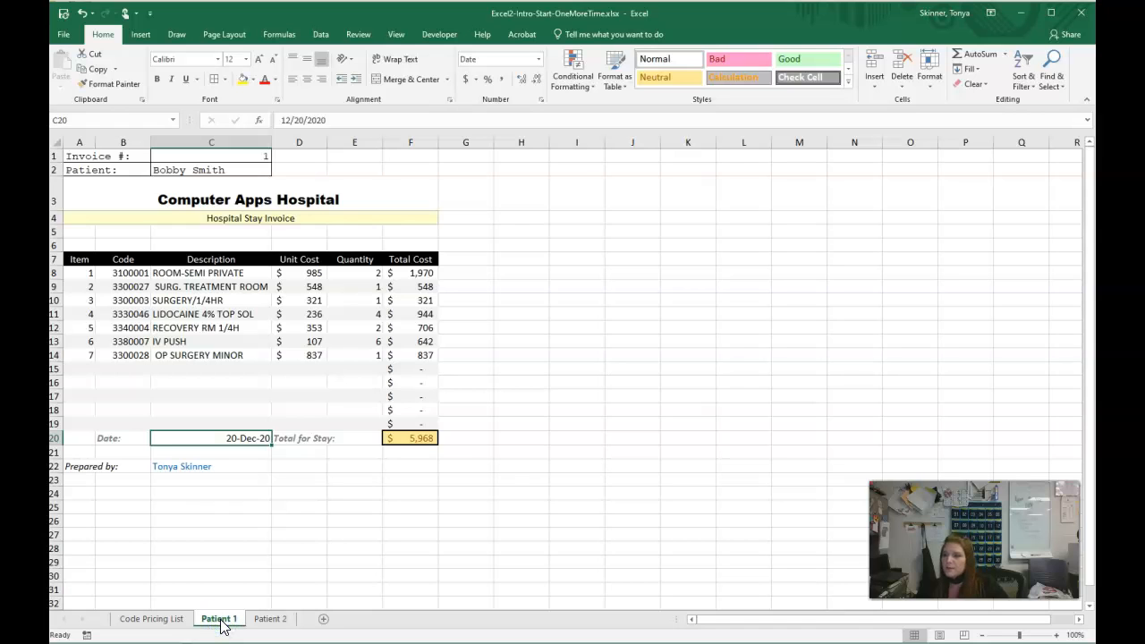
{"action": "left_click", "coordinate": [77, 261]}
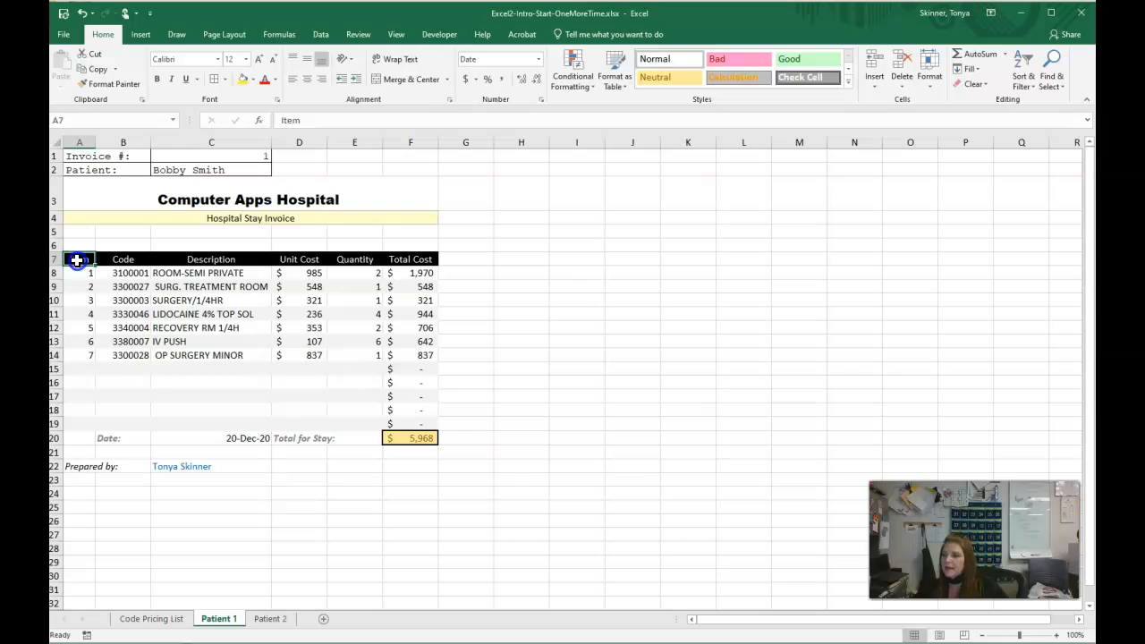
{"action": "left_click_drag", "start_coordinate": [77, 260], "coordinate": [427, 424]}
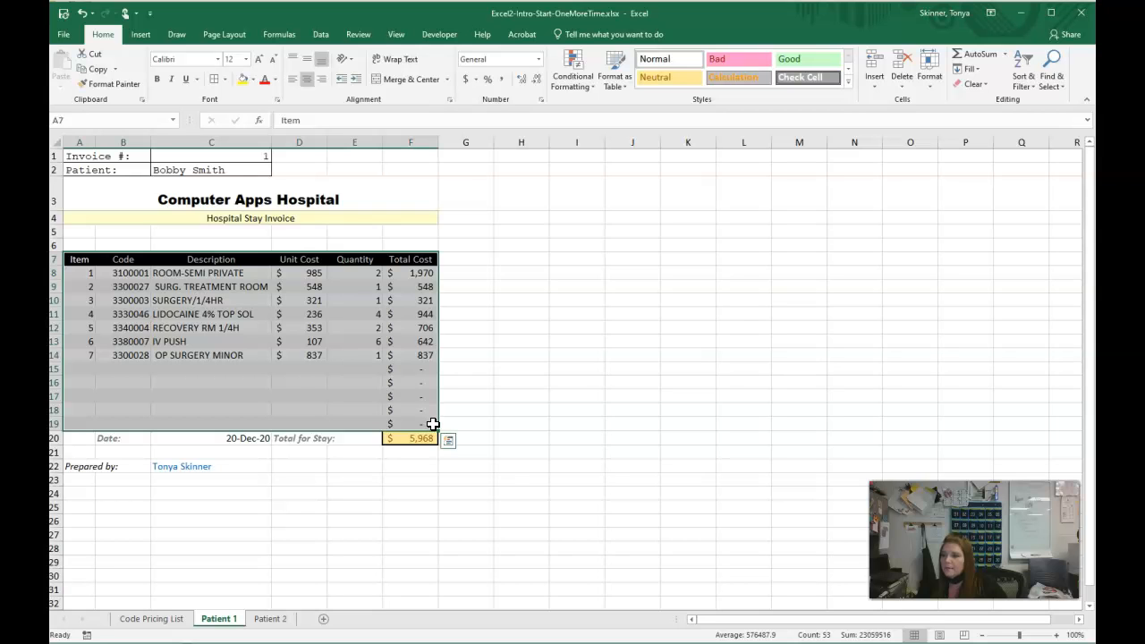
{"action": "left_click", "coordinate": [102, 84]}
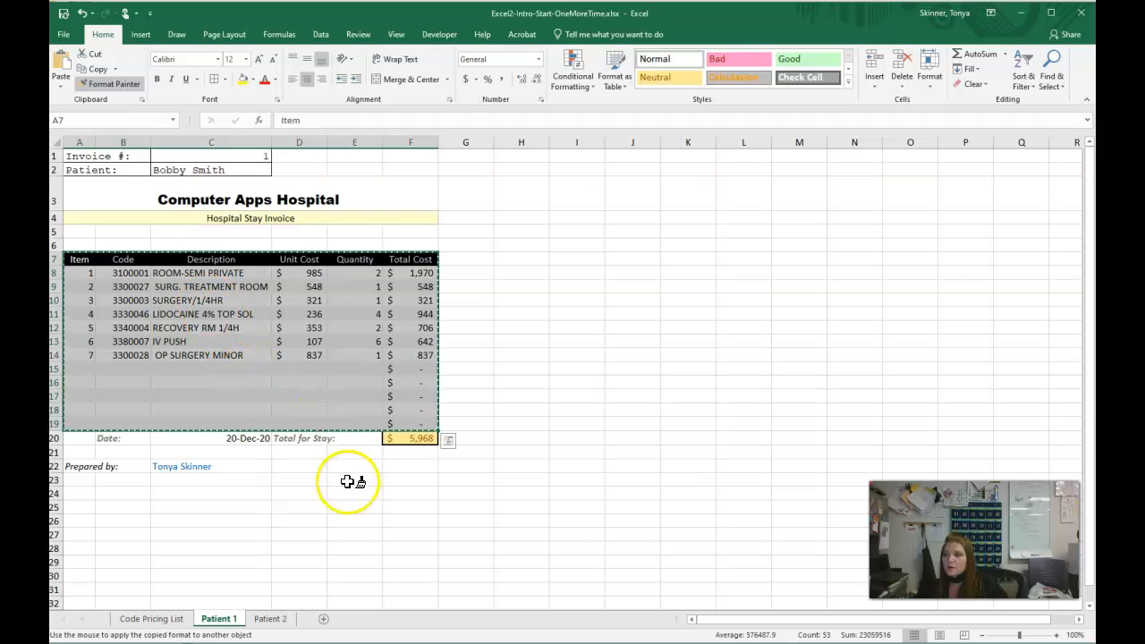
{"action": "left_click", "coordinate": [272, 618]}
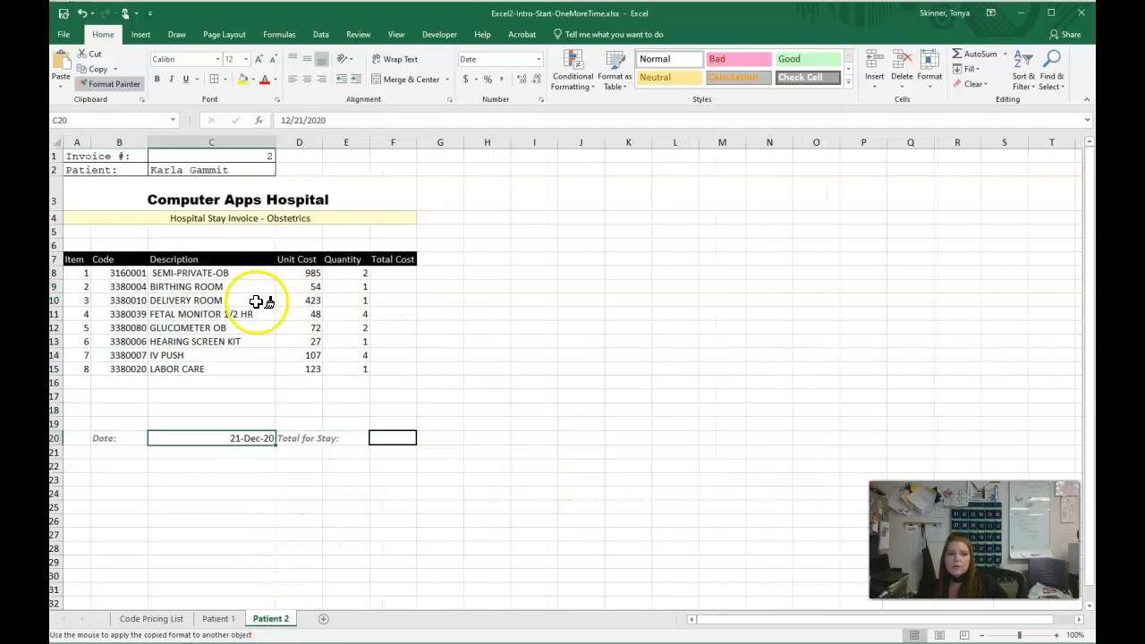
{"action": "mouse_move", "coordinate": [77, 260]}
{"action": "left_mouse_down"}
{"action": "mouse_move", "coordinate": [384, 353]}
{"action": "mouse_move", "coordinate": [386, 423]}
{"action": "left_mouse_up"}
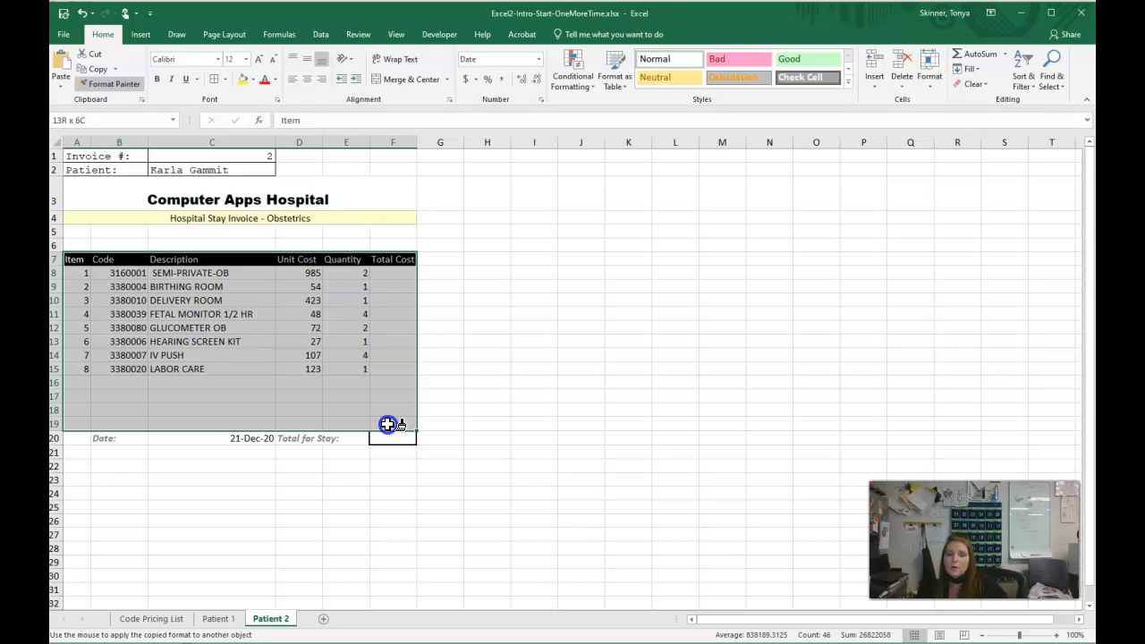
{"action": "left_click_drag", "start_coordinate": [386, 423], "coordinate": [387, 423]}
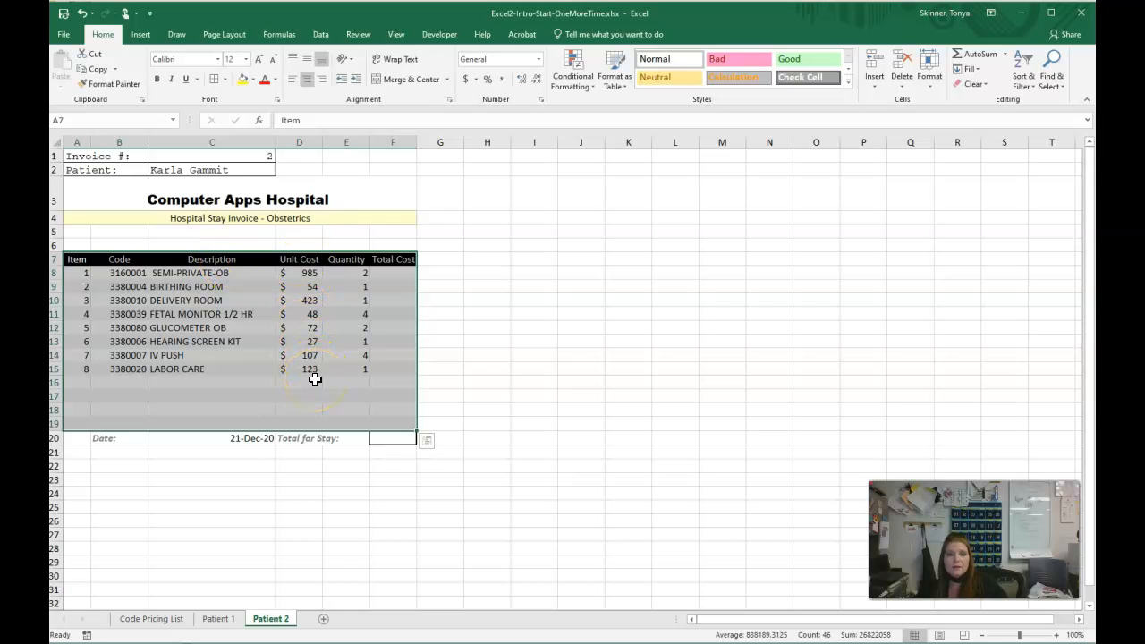
{"action": "left_click", "coordinate": [469, 372]}
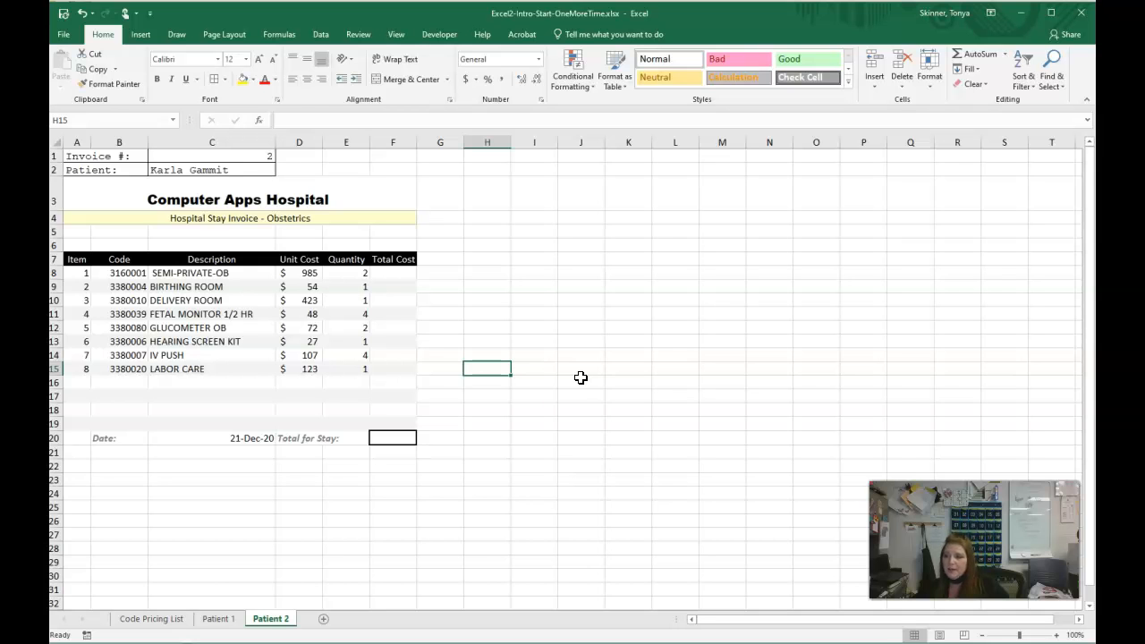
- Copy the total costs in F8:F19 on Patient 1, paste them as Formulas at F8 on Patient 2, and check the IV PUSH formula in F14
{"action": "left_click", "coordinate": [219, 618]}
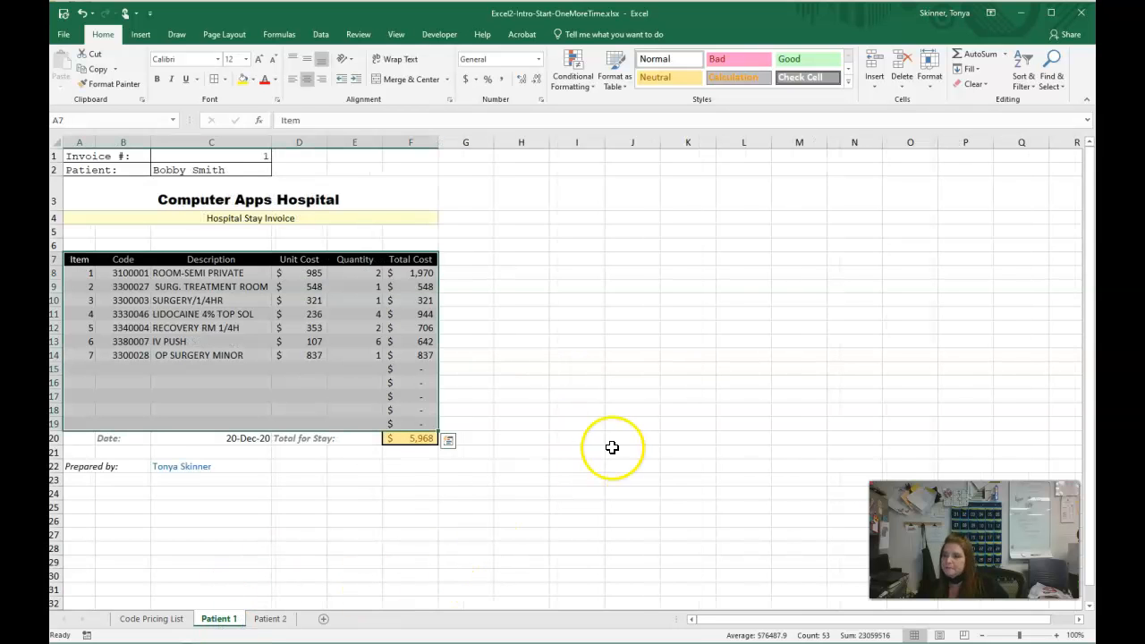
{"action": "left_click", "coordinate": [630, 395]}
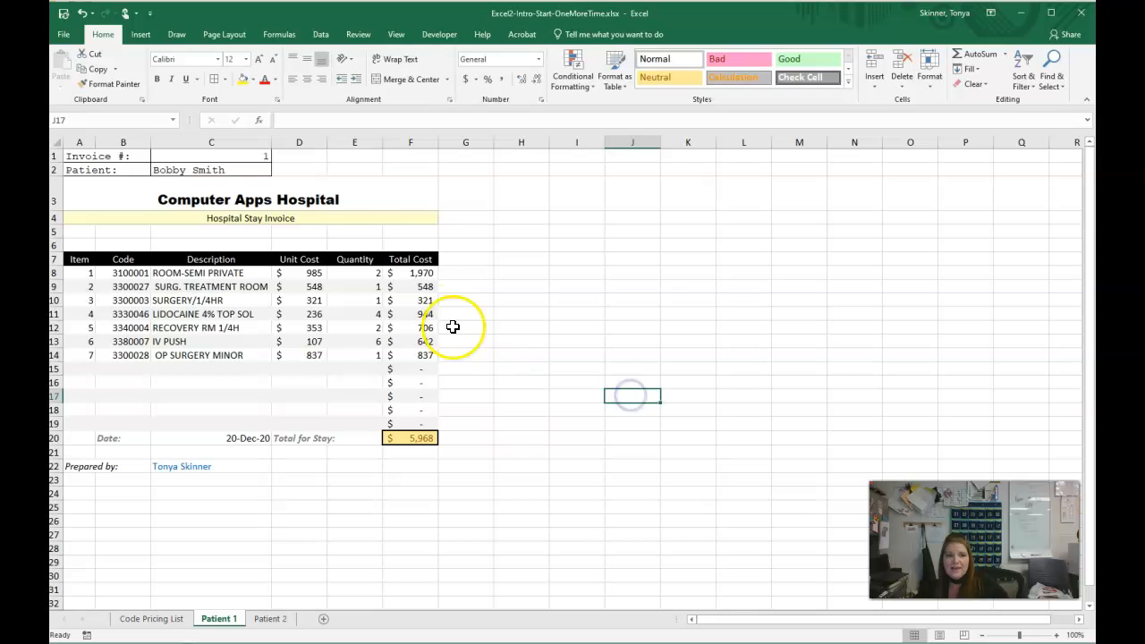
{"action": "left_click_drag", "start_coordinate": [411, 274], "coordinate": [426, 423]}
{"action": "left_click", "coordinate": [95, 69]}
{"action": "left_click", "coordinate": [281, 618]}
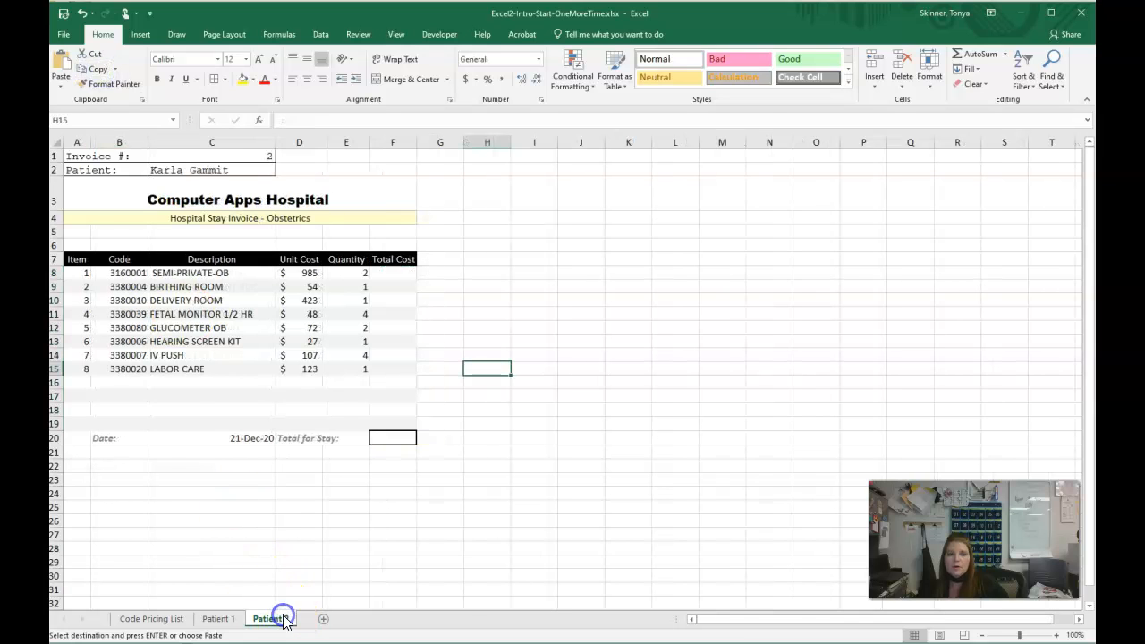
{"action": "left_click", "coordinate": [387, 274]}
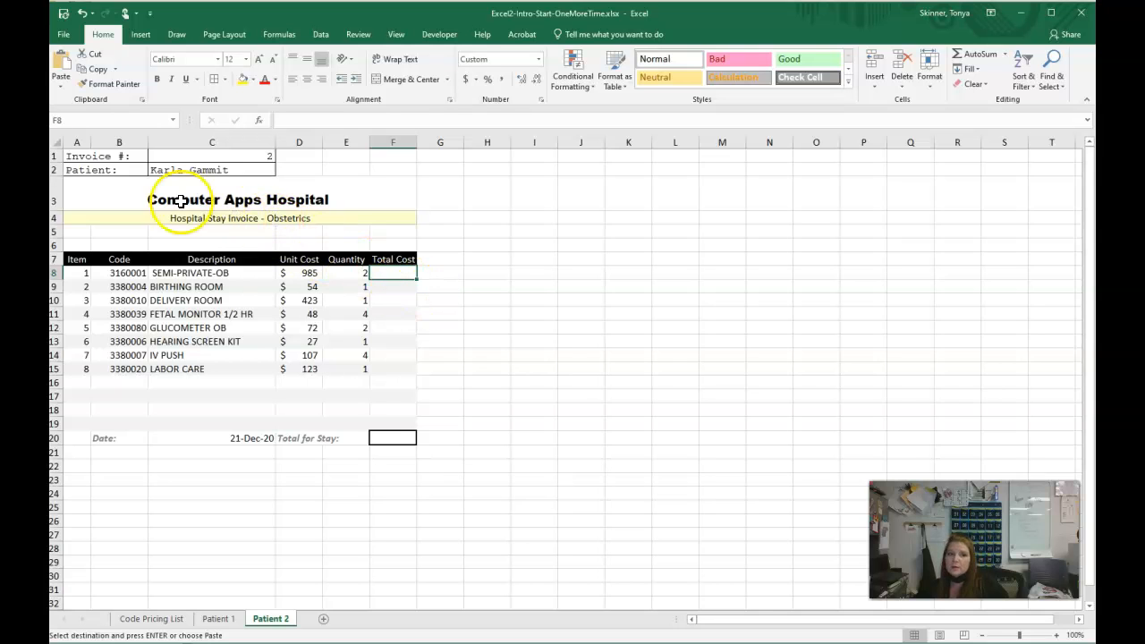
{"action": "left_click", "coordinate": [62, 86]}
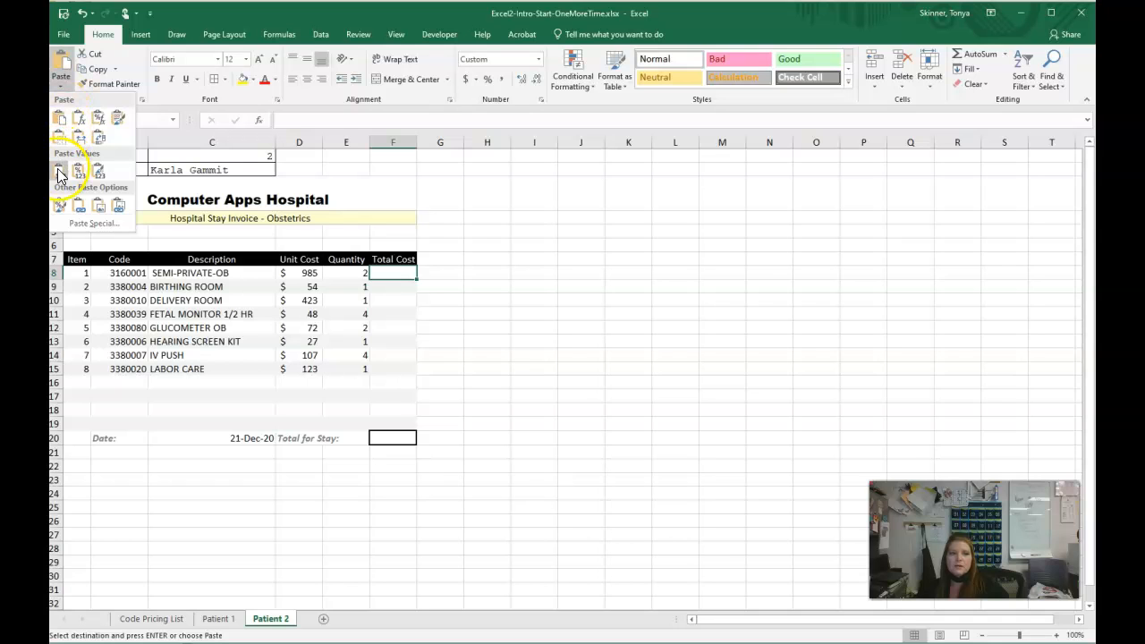
{"action": "left_click", "coordinate": [80, 124]}
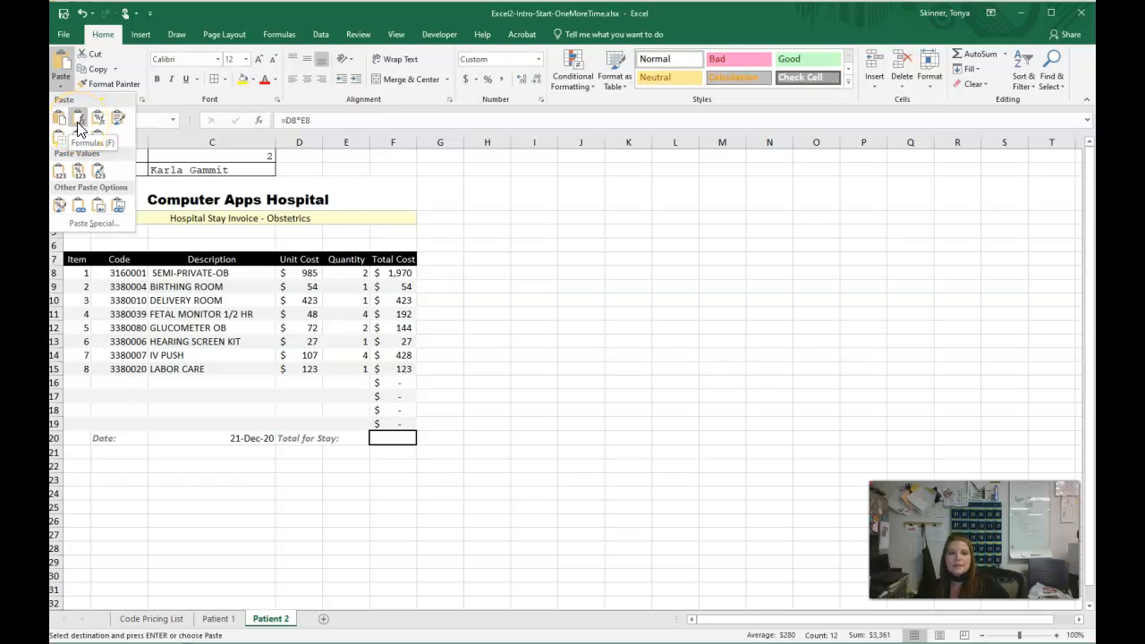
{"action": "left_click", "coordinate": [79, 124]}
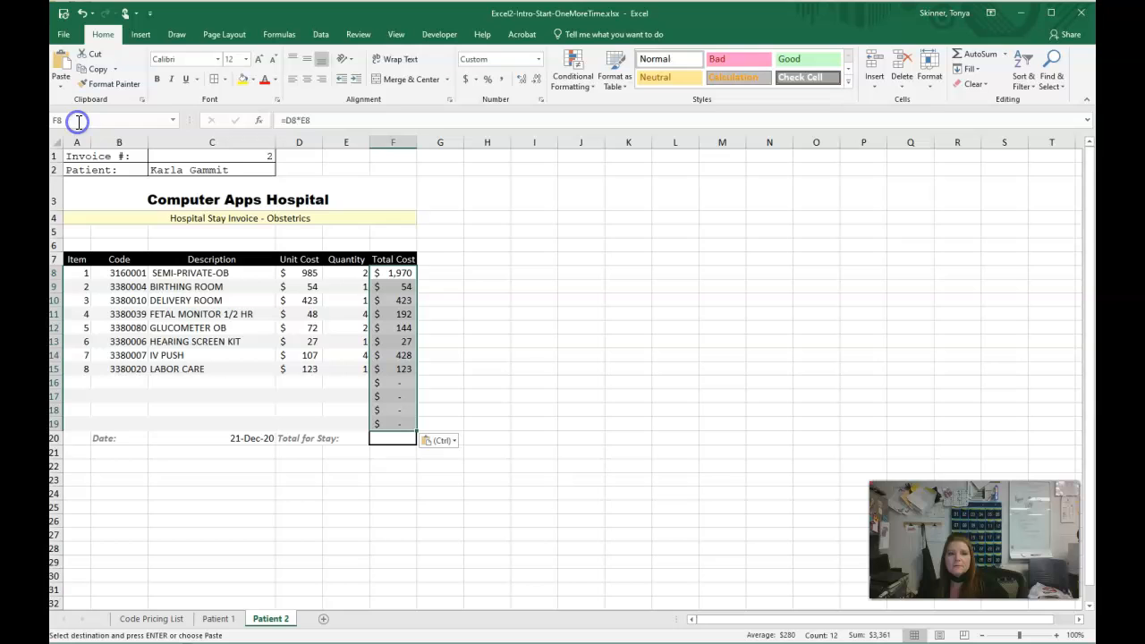
{"action": "left_click", "coordinate": [440, 276]}
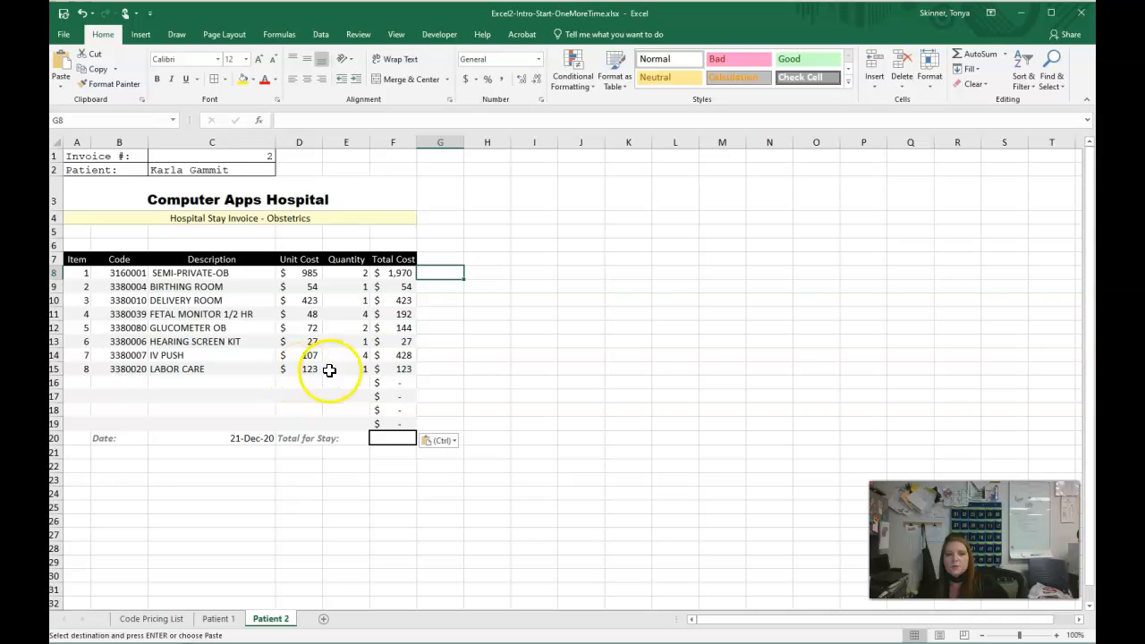
{"action": "double_click", "coordinate": [401, 355]}
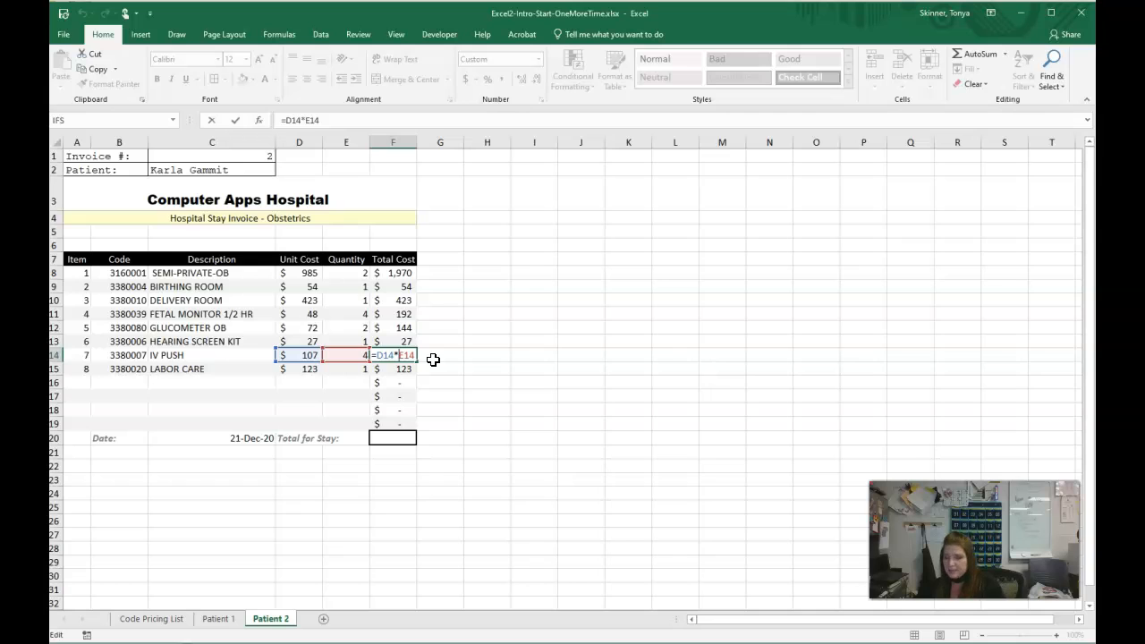
{"action": "key", "text": "ctrl+Return"}
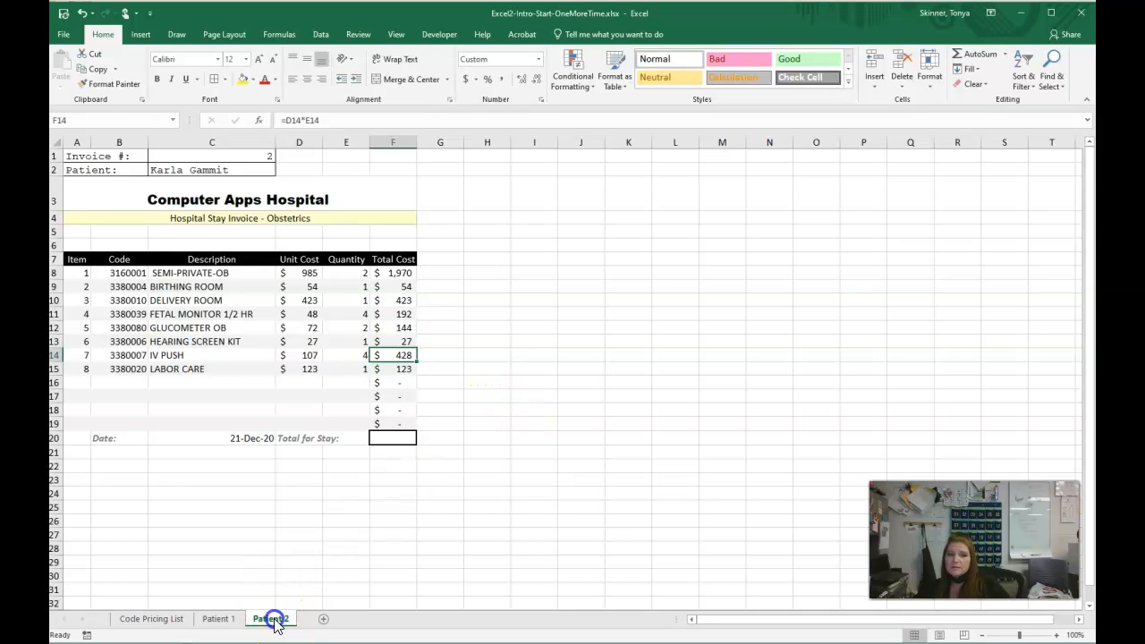
- Total the stay in F20 on Patient 2 with AutoSum over the total costs in F8:F19
{"action": "left_click", "coordinate": [388, 437]}
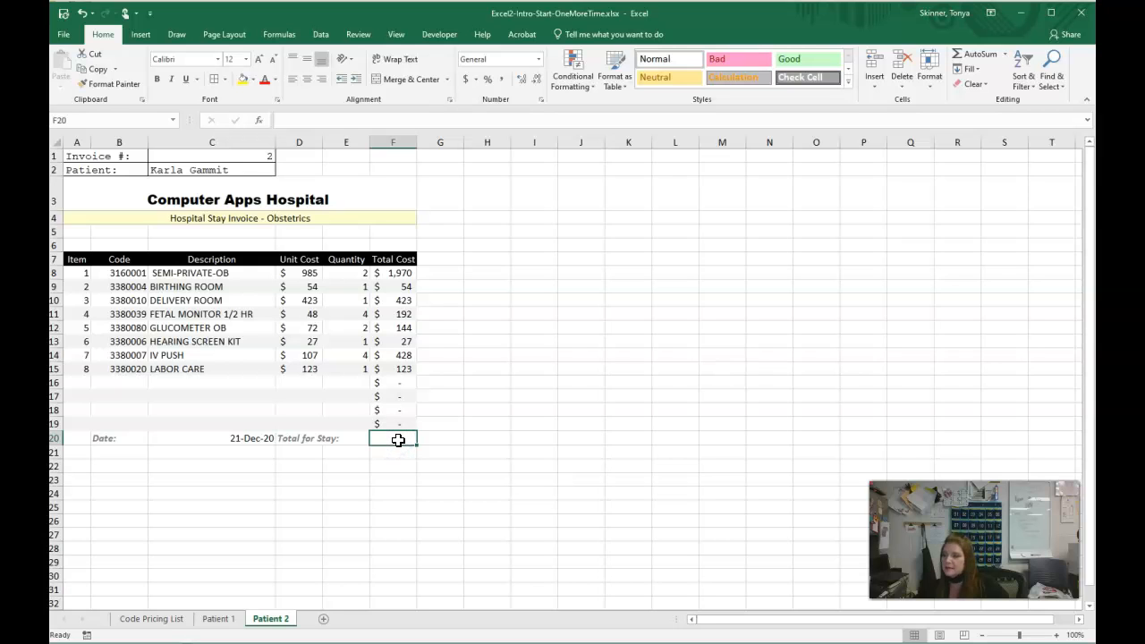
{"action": "left_click", "coordinate": [1009, 58]}
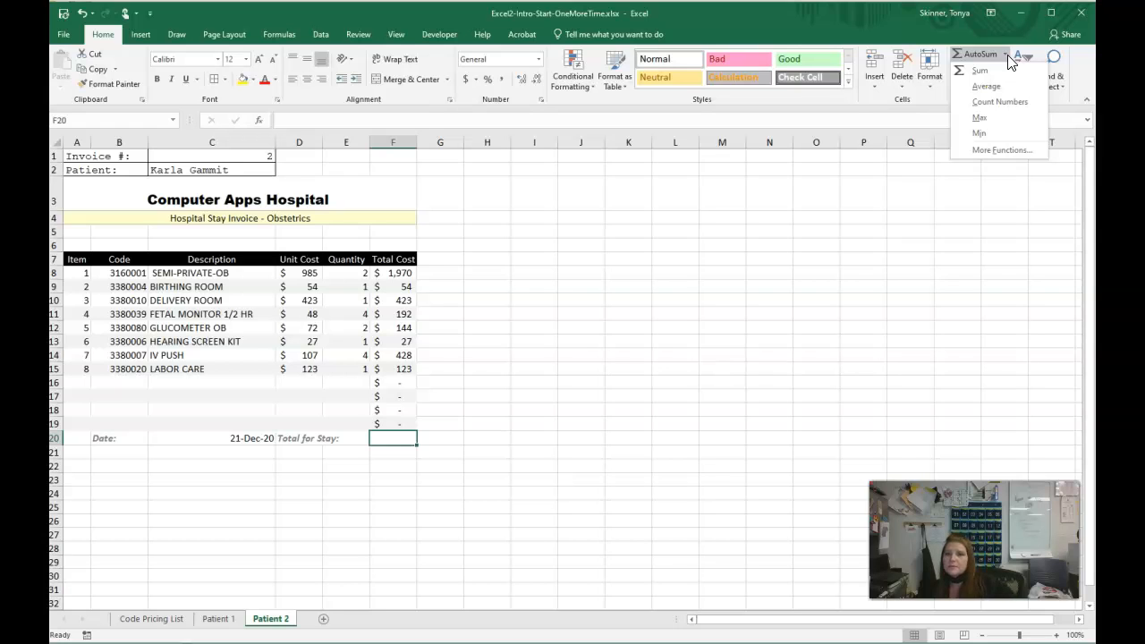
{"action": "left_click", "coordinate": [982, 69]}
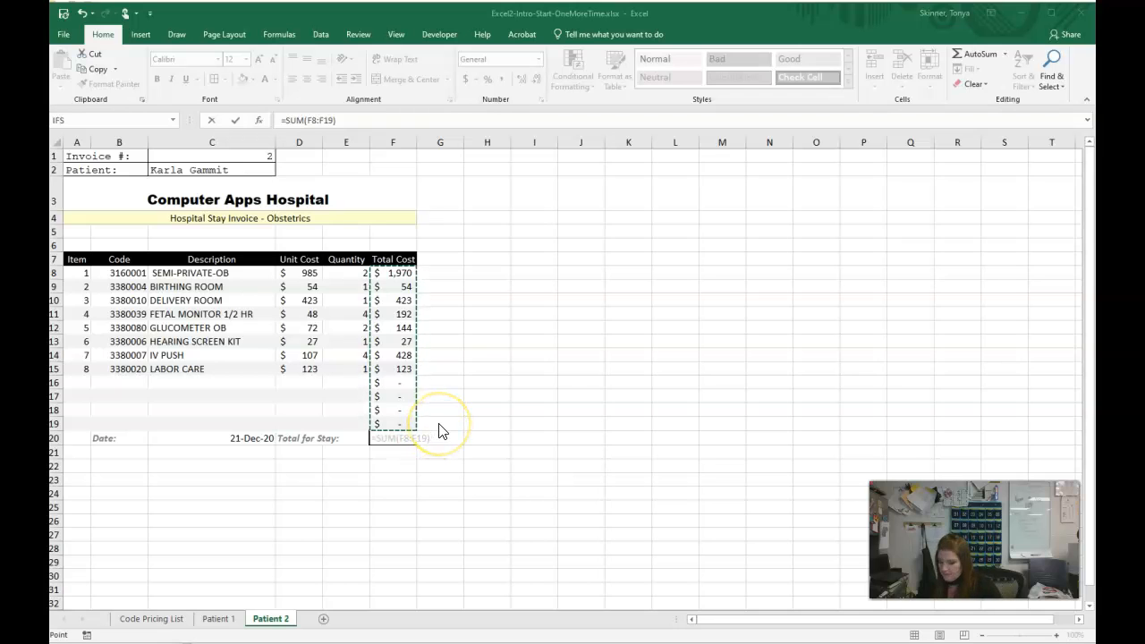
{"action": "left_click", "coordinate": [366, 126]}
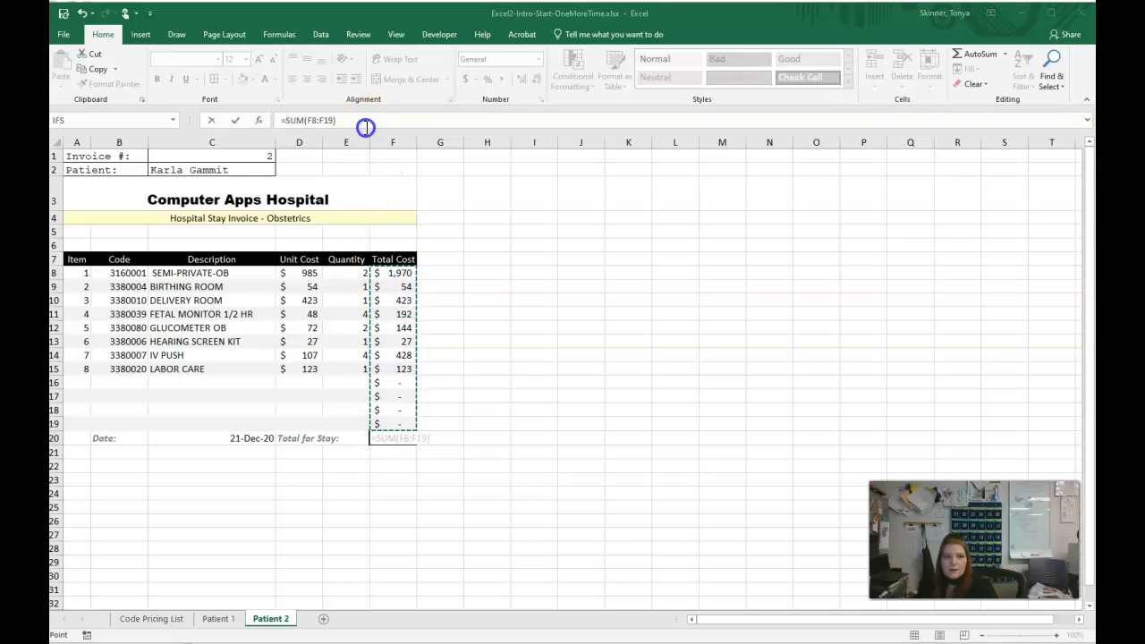
{"action": "key", "text": "Return"}
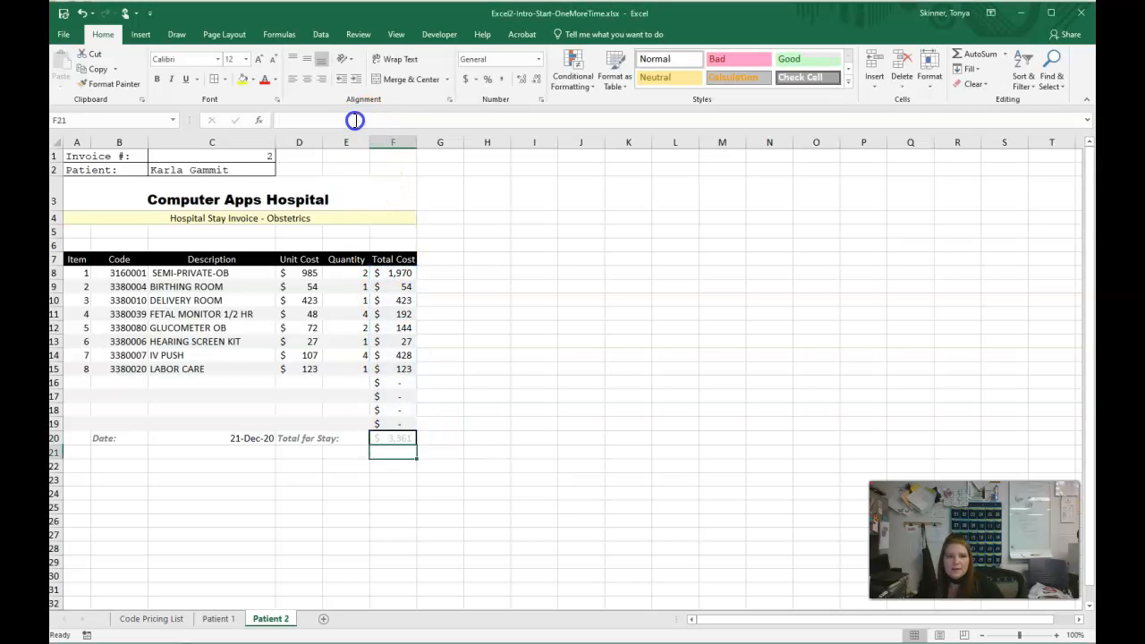
- Apply the Good cell style to the stay total in F20 on Patient 2
{"action": "left_click", "coordinate": [402, 440]}
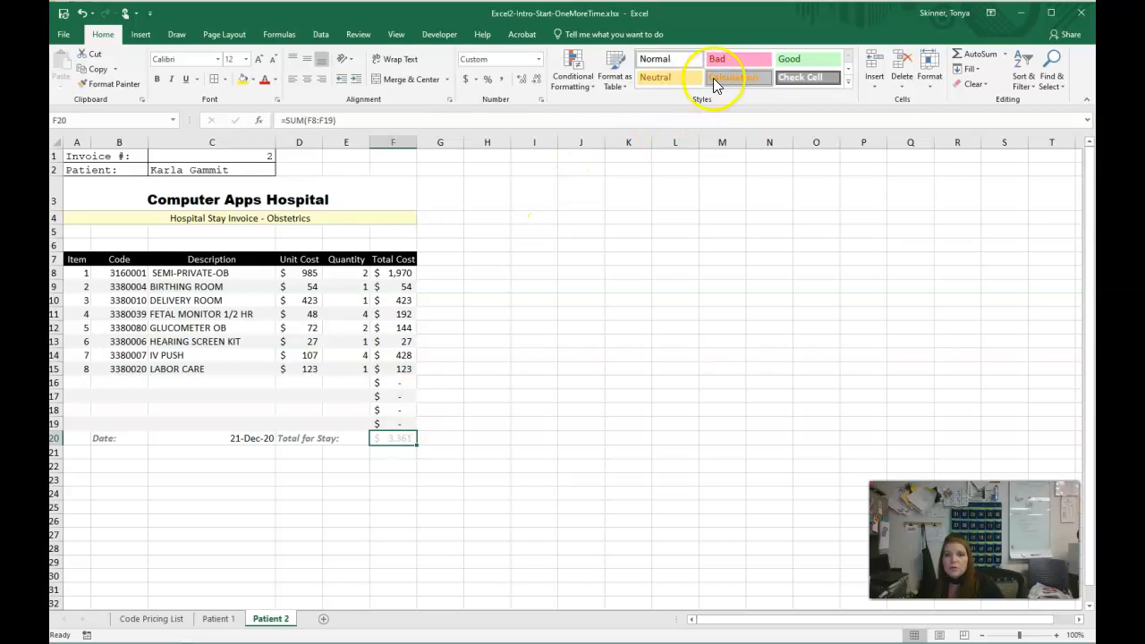
{"action": "left_click", "coordinate": [804, 62]}
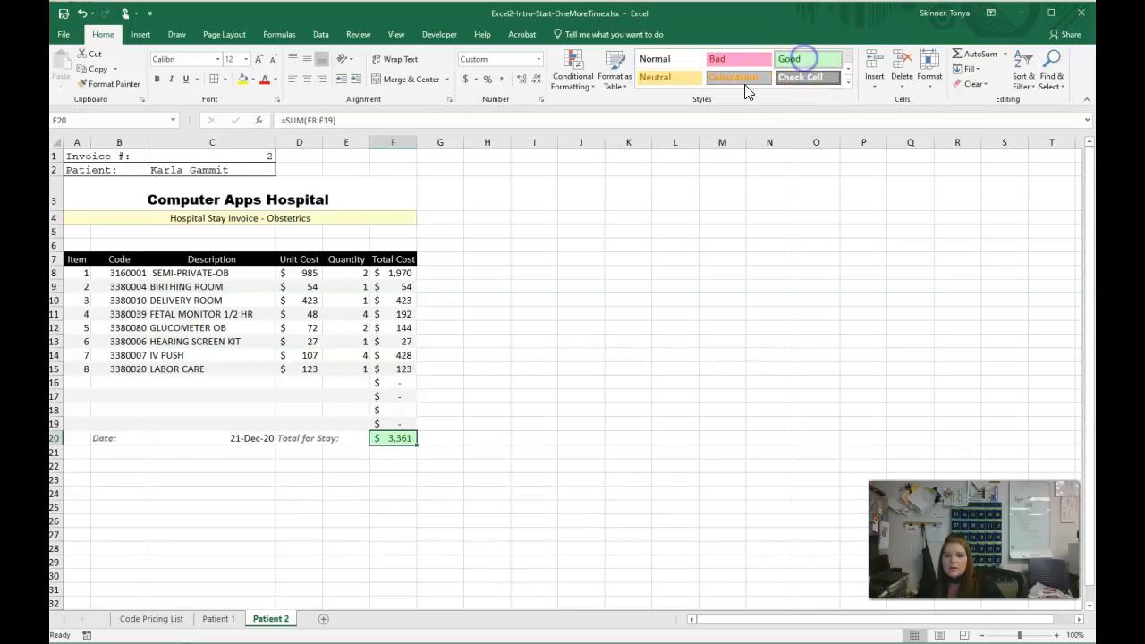
{"action": "left_click", "coordinate": [581, 438]}
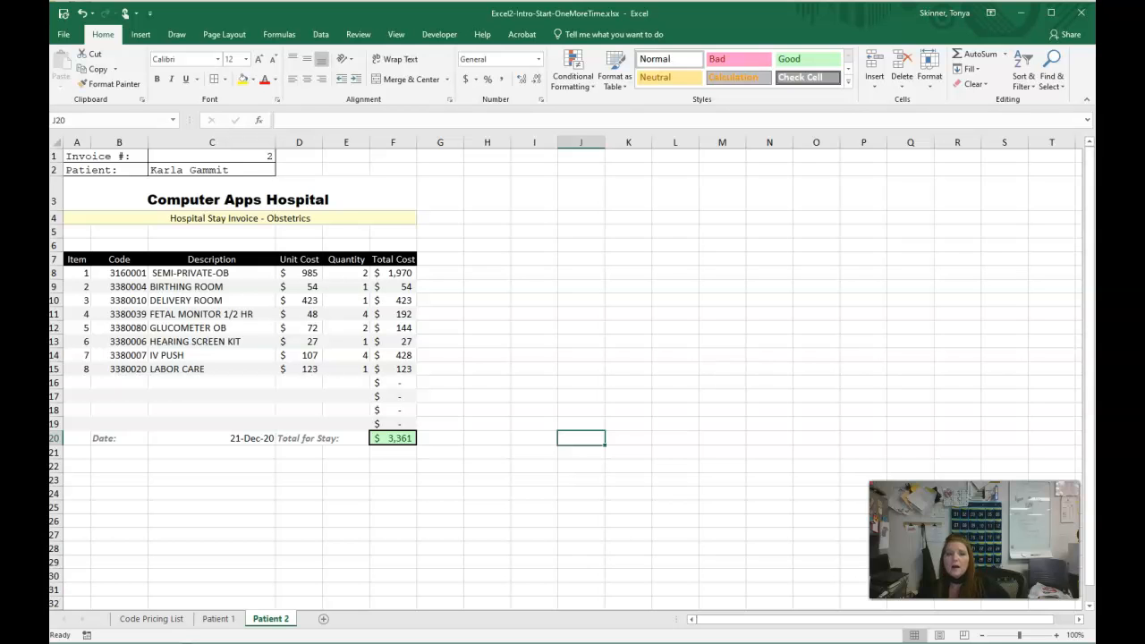
- Count the CPT codes in G5 on Code Pricing List with the formula =COUNT(D5:D999)
{"action": "left_click", "coordinate": [151, 619]}
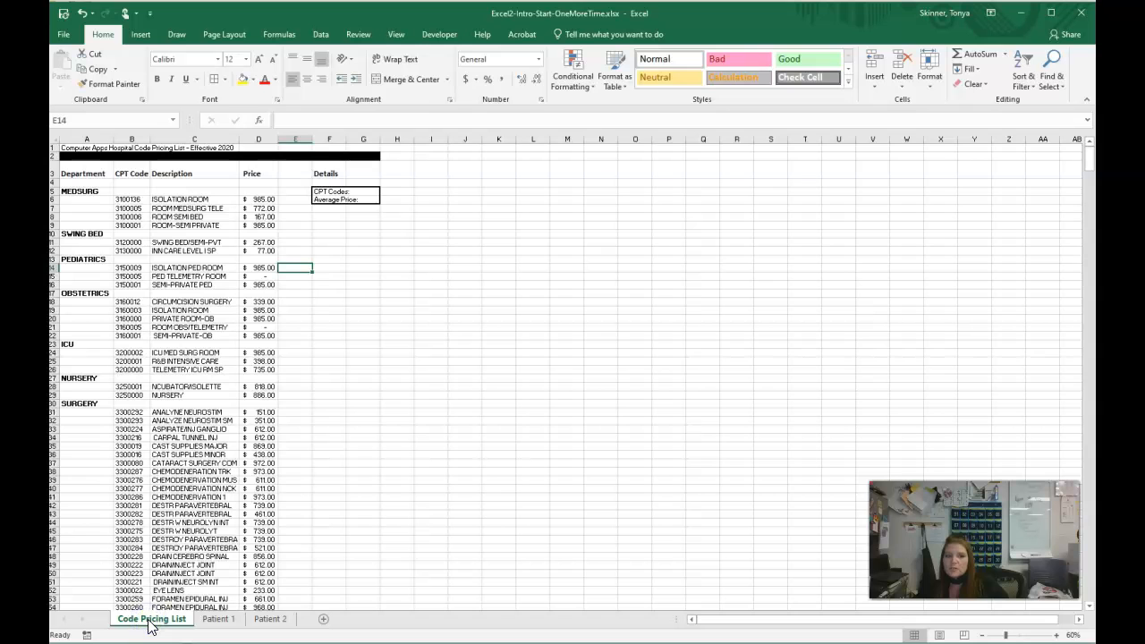
{"action": "left_click", "coordinate": [1056, 635]}
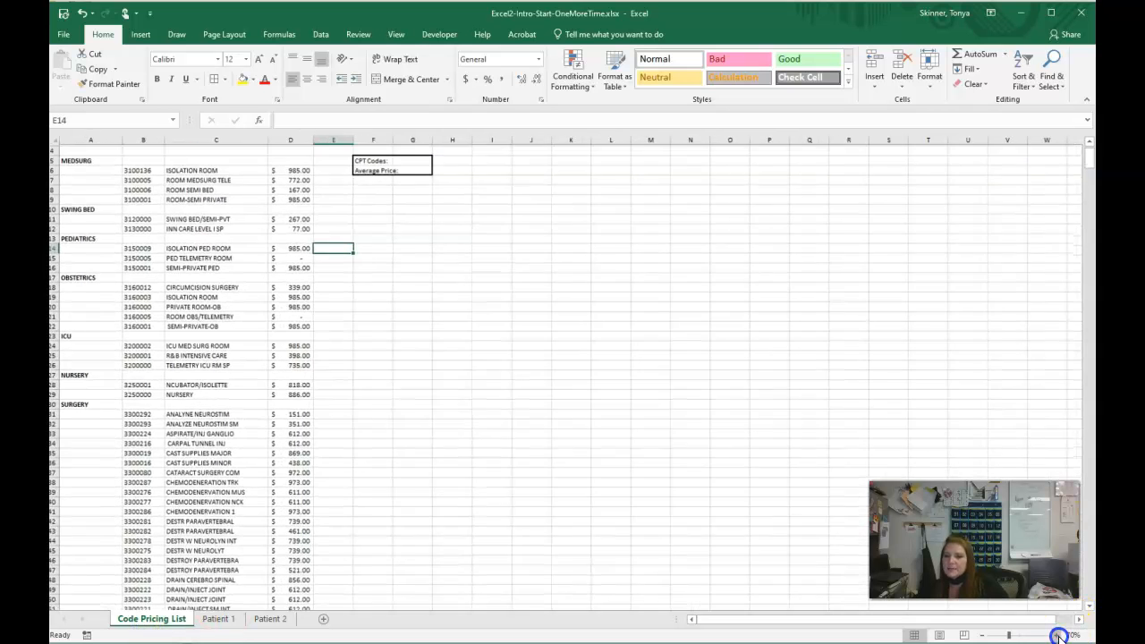
{"action": "left_click", "coordinate": [1056, 635]}
{"action": "scroll", "coordinate": [560, 417], "scroll_direction": "up", "scroll_amount": 2}
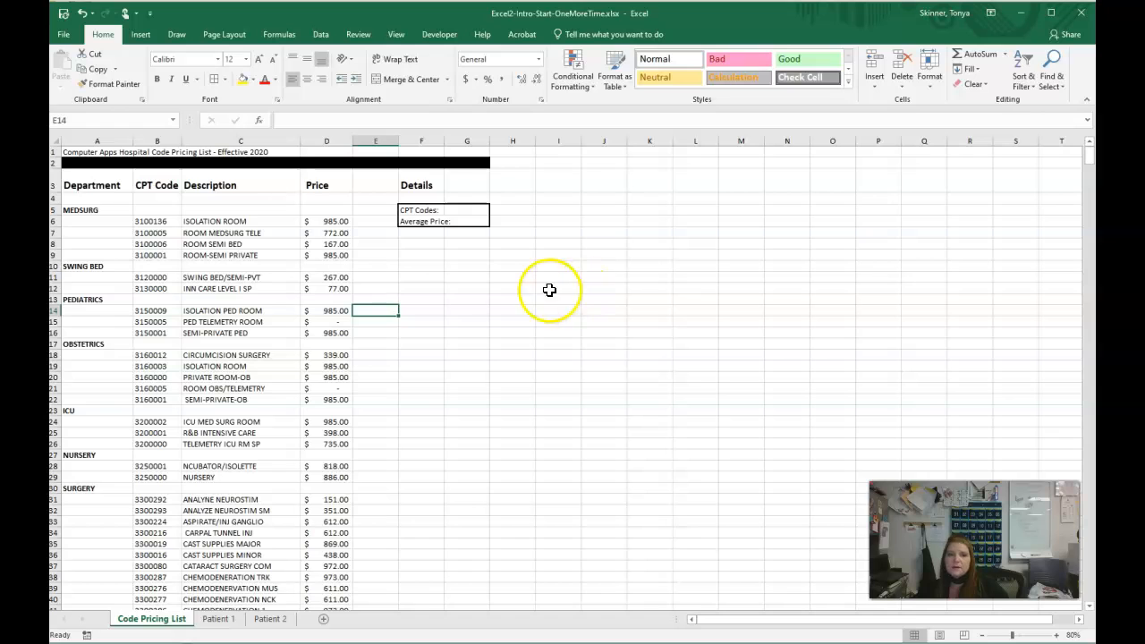
{"action": "left_click", "coordinate": [465, 212]}
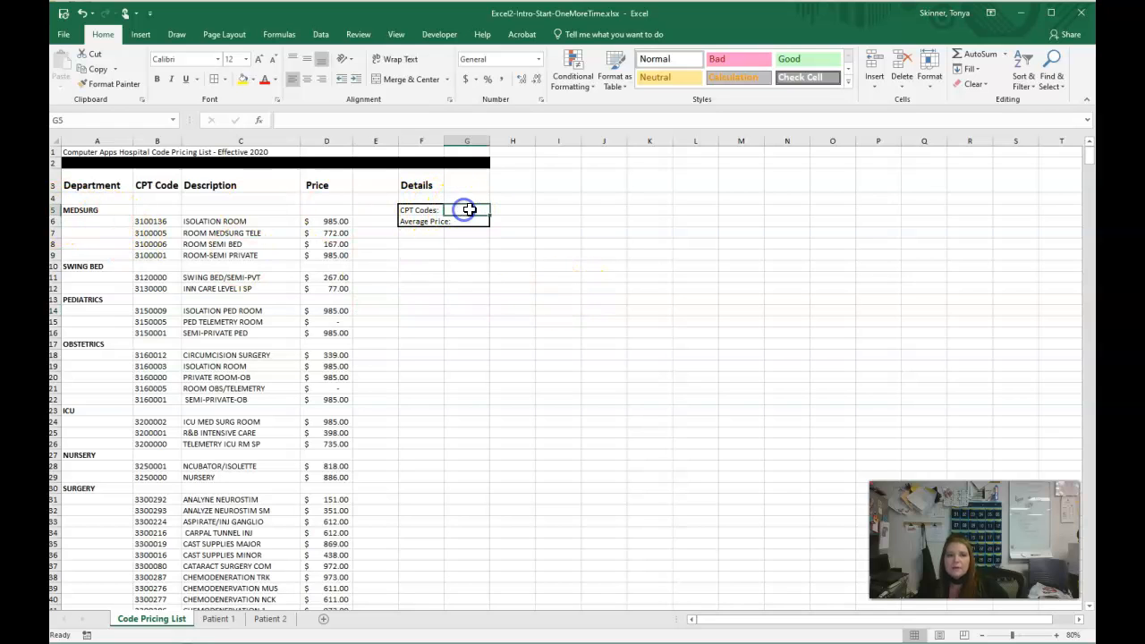
{"action": "left_click", "coordinate": [1006, 56]}
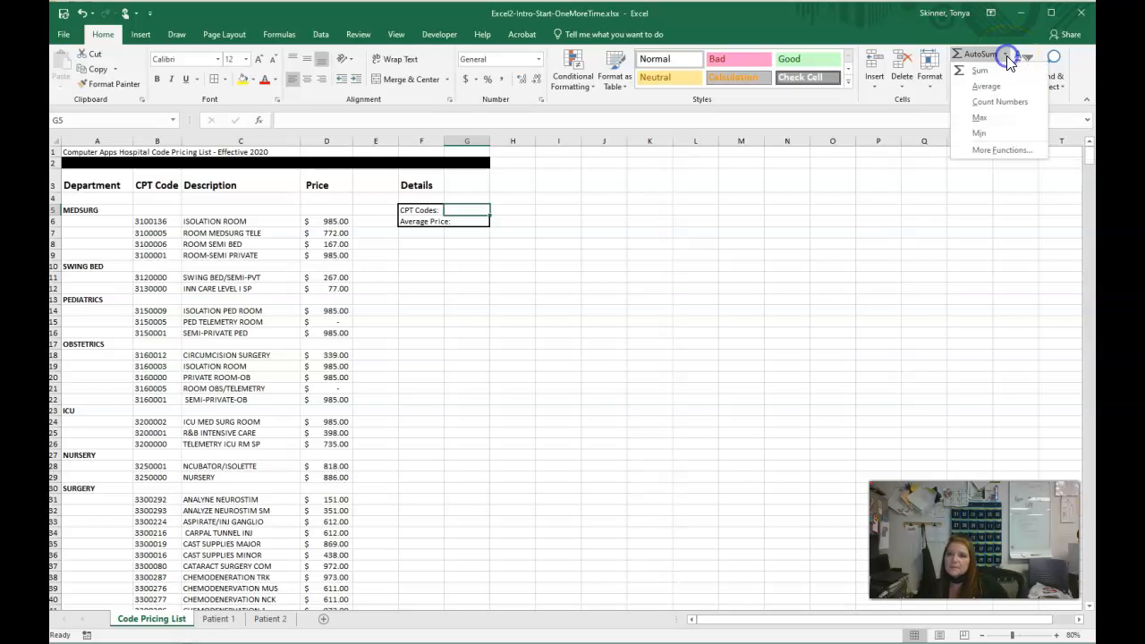
{"action": "left_click", "coordinate": [990, 104]}
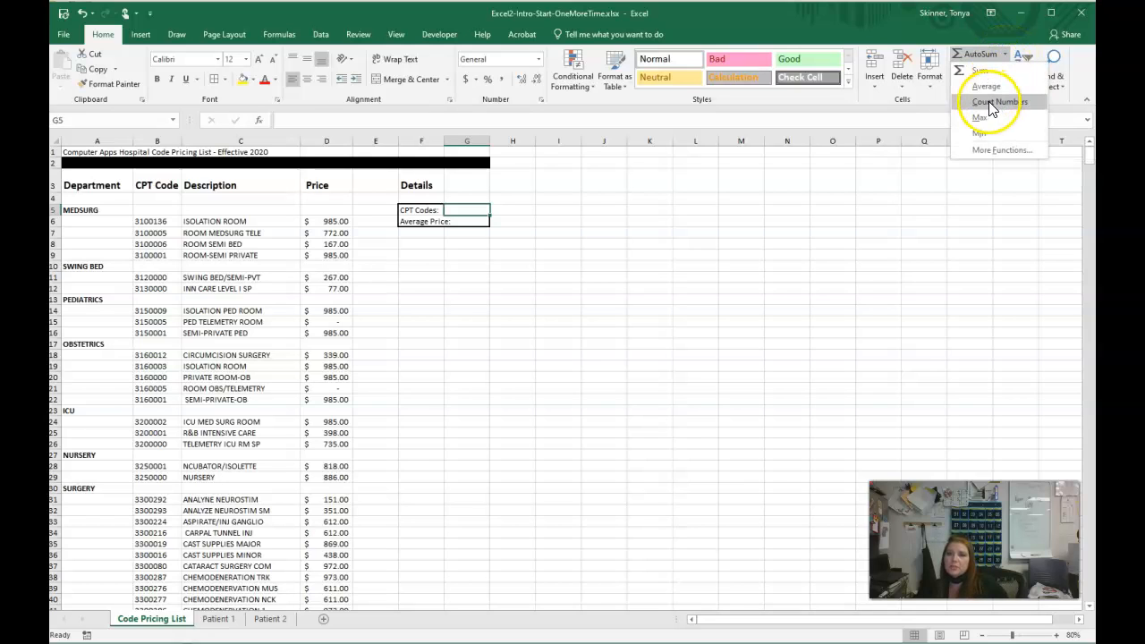
{"action": "left_click", "coordinate": [313, 122]}
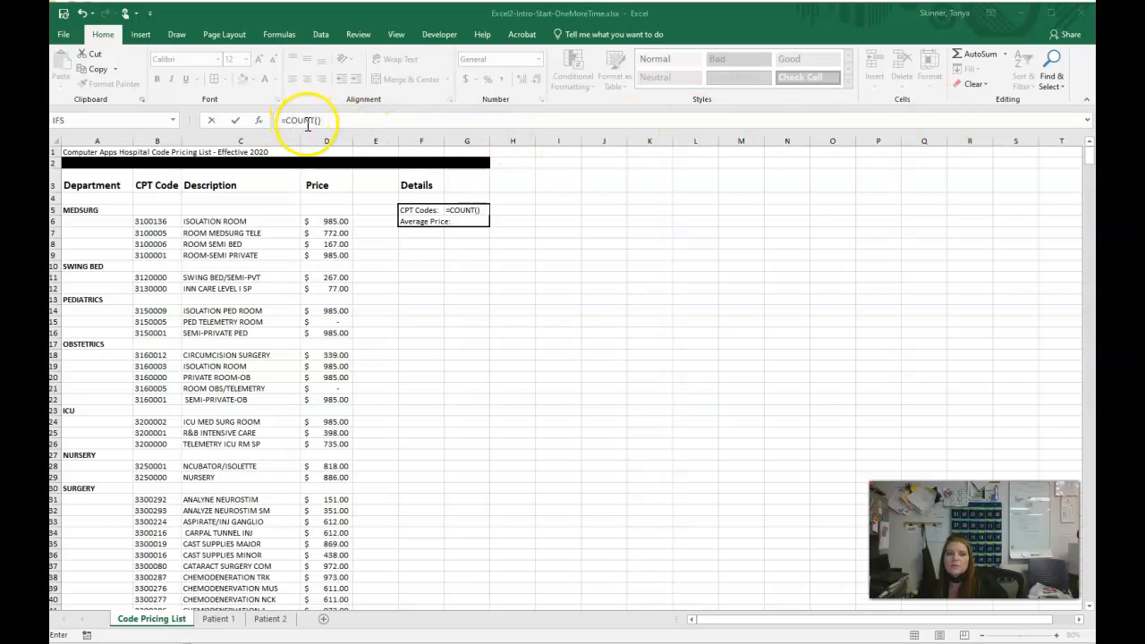
{"action": "left_click", "coordinate": [318, 119]}
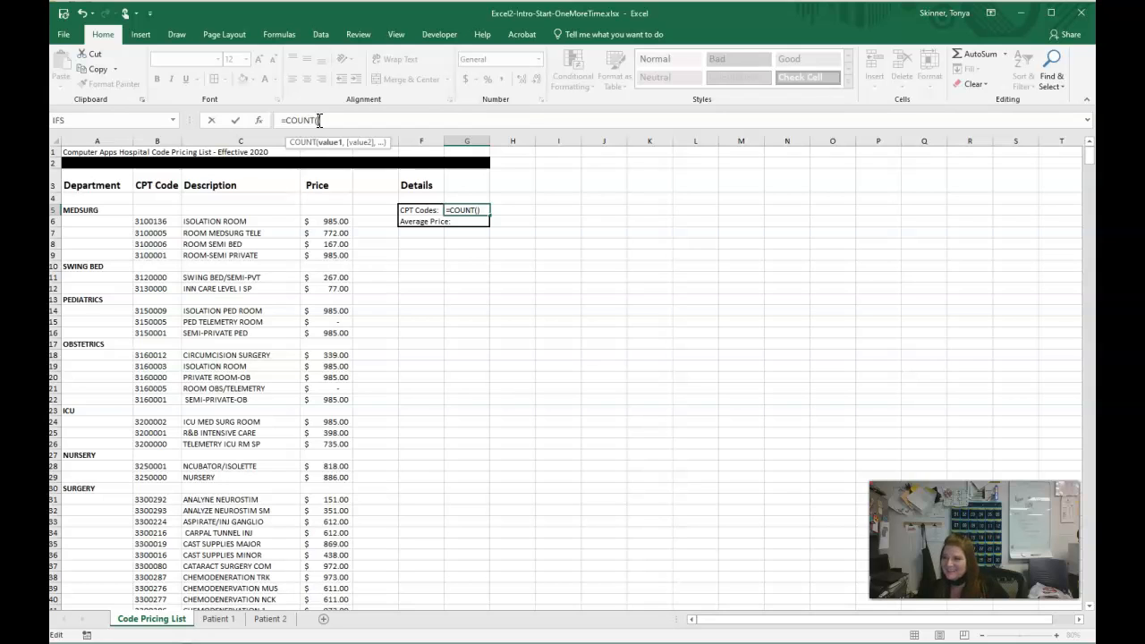
{"action": "type", "text": "D5"}
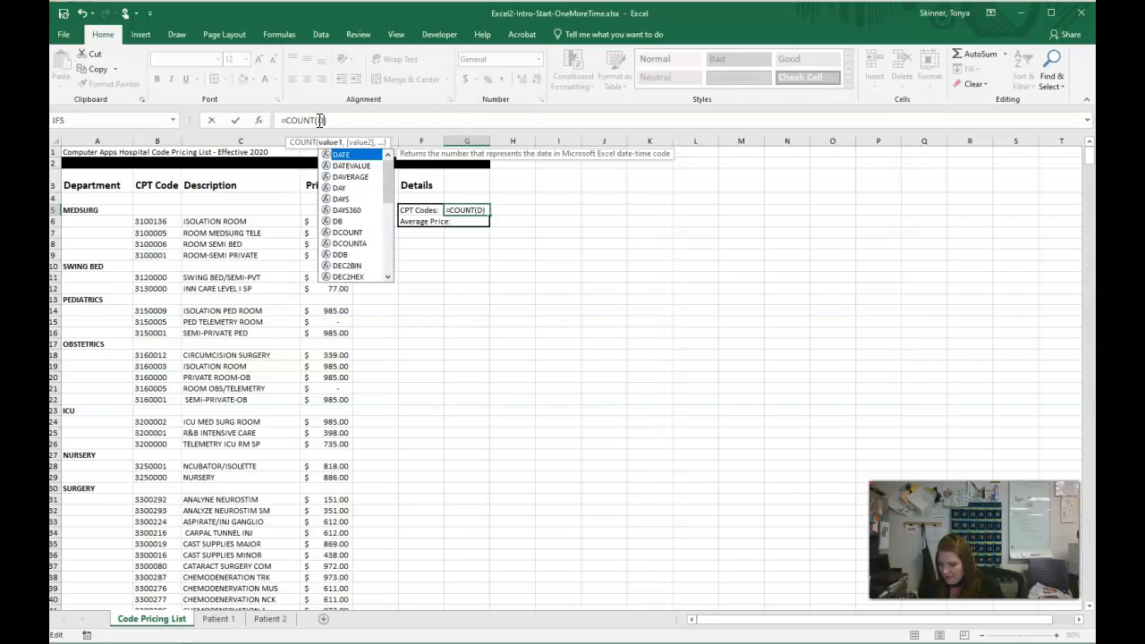
{"action": "type", "text": ":D"}
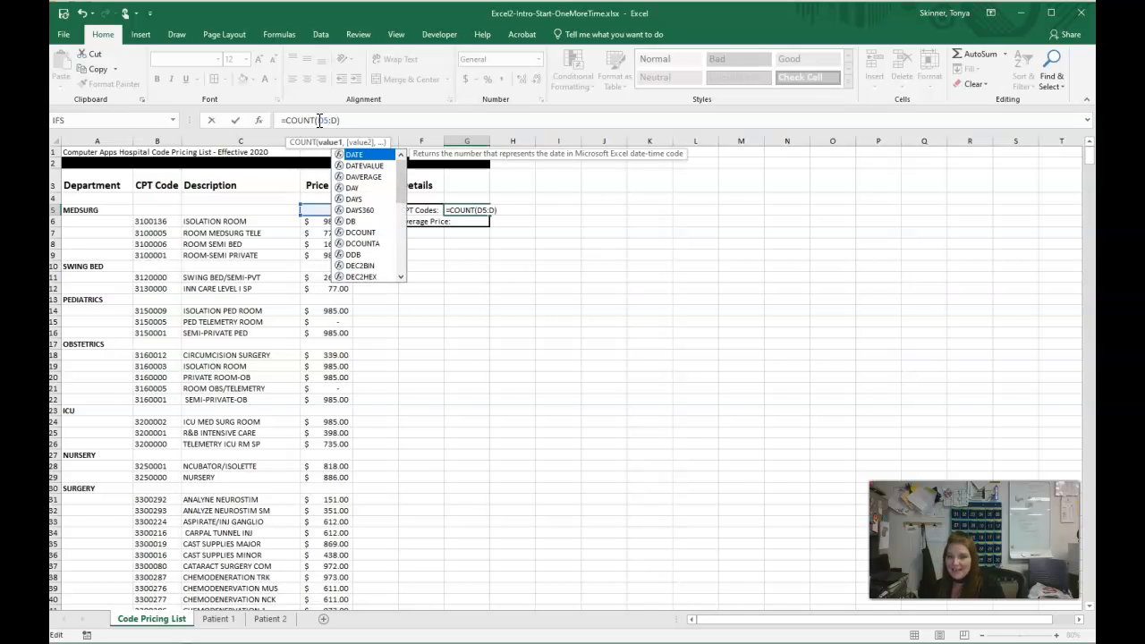
{"action": "type", "text": "999)"}
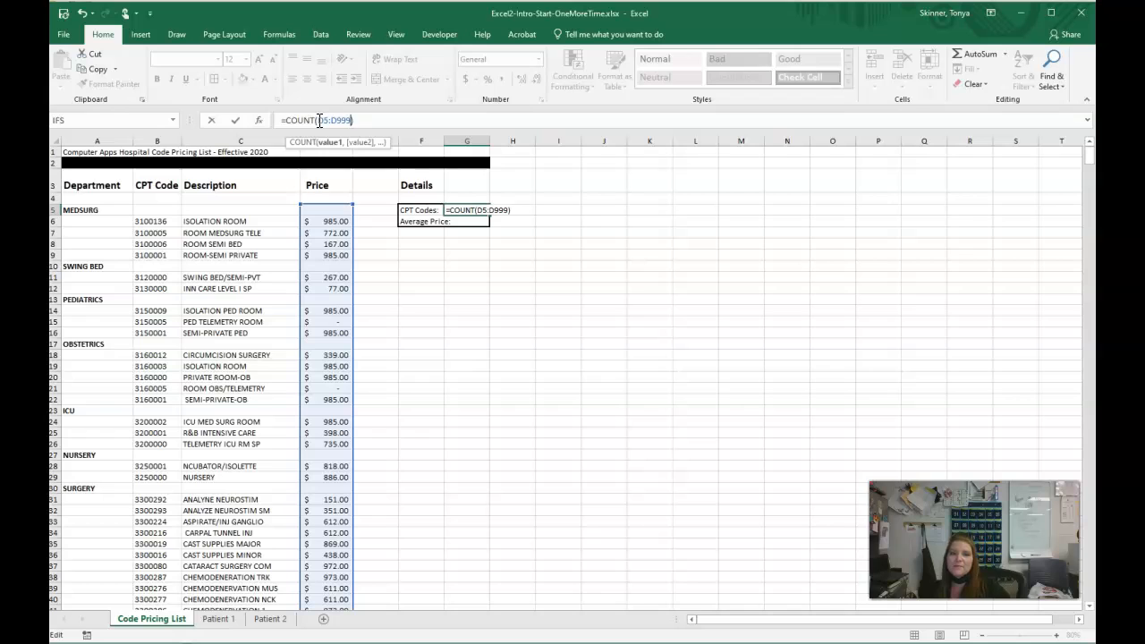
{"action": "key", "text": "Return"}
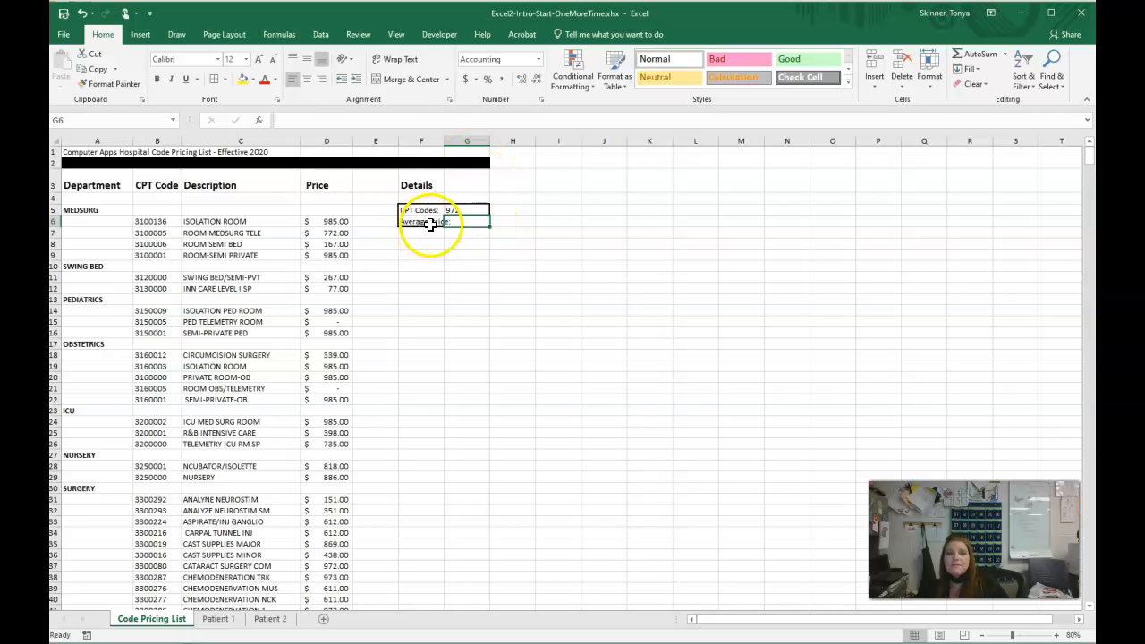
- Calculate the average price in G6 on Code Pricing List with the formula =AVERAGE(D5:D999)
{"action": "left_click", "coordinate": [1005, 52]}
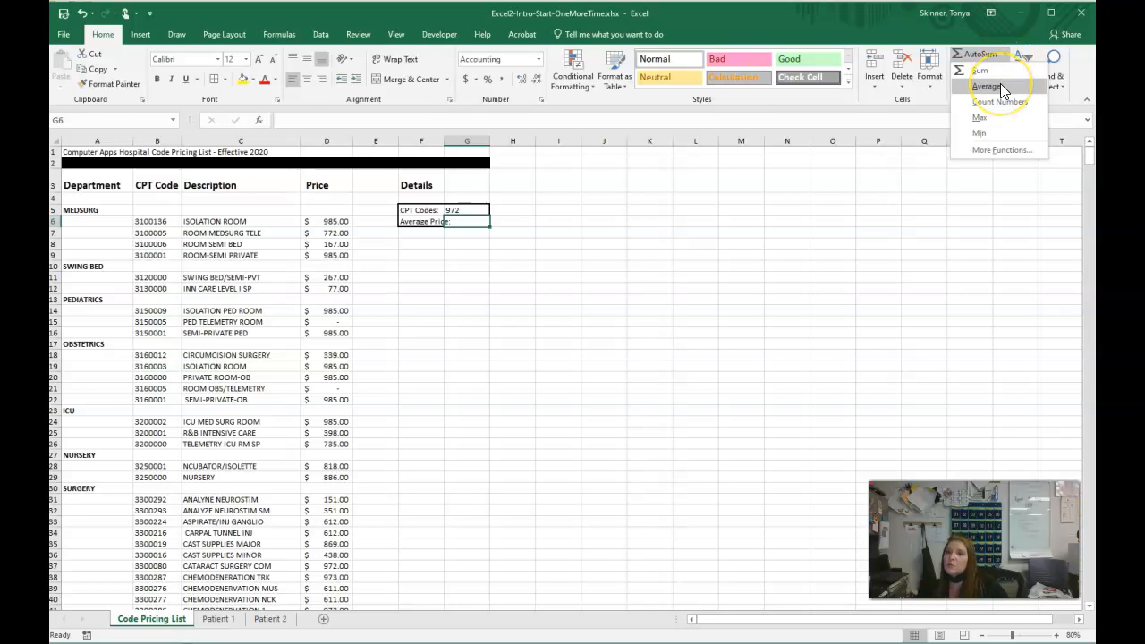
{"action": "left_click", "coordinate": [1000, 84]}
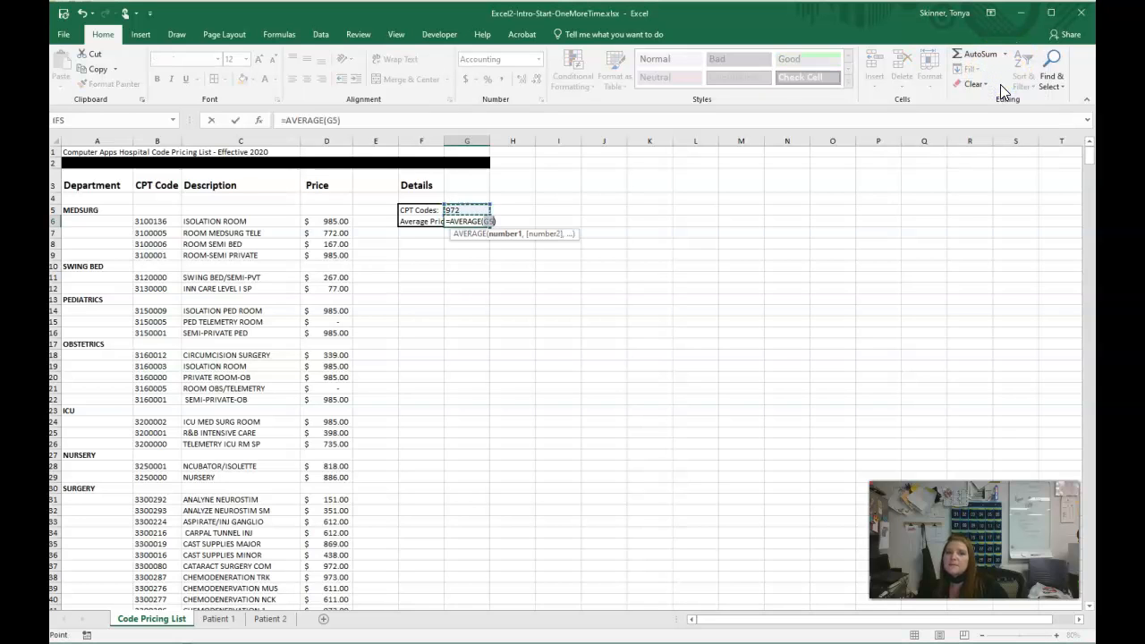
{"action": "left_click", "coordinate": [332, 120]}
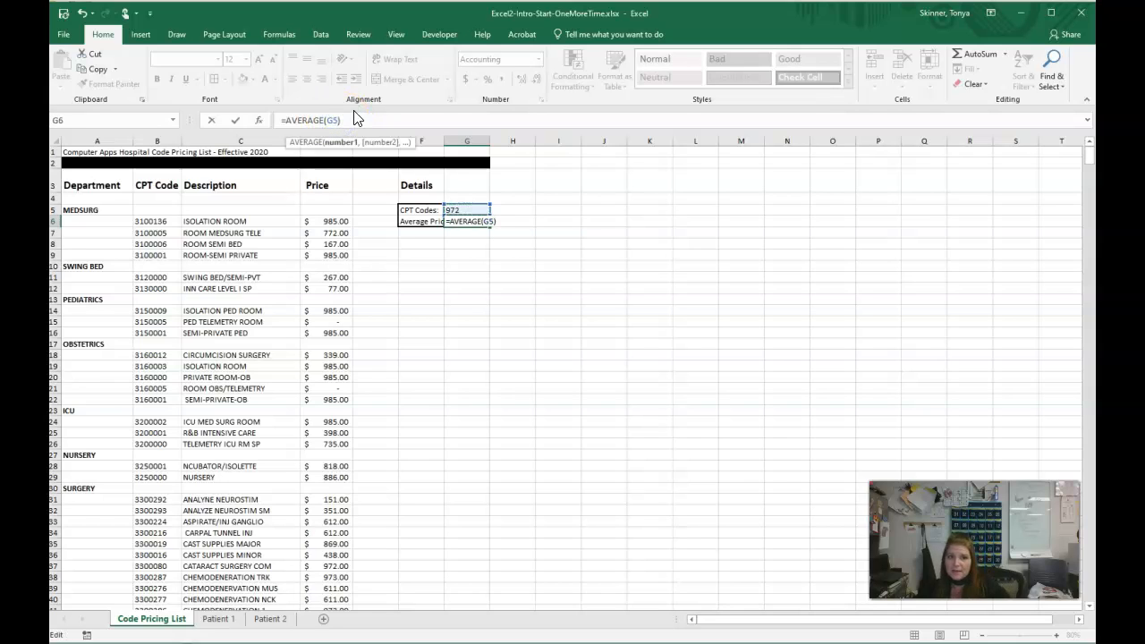
{"action": "key", "text": "BackSpace"}
{"action": "key", "text": "BackSpace"}
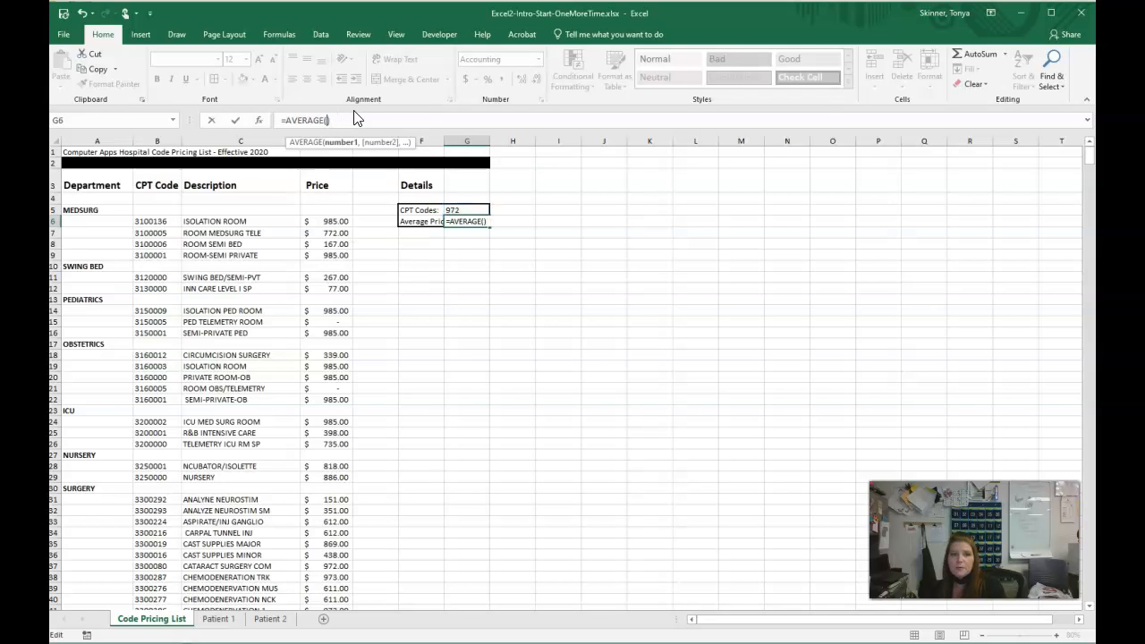
{"action": "type", "text": "D5:D999"}
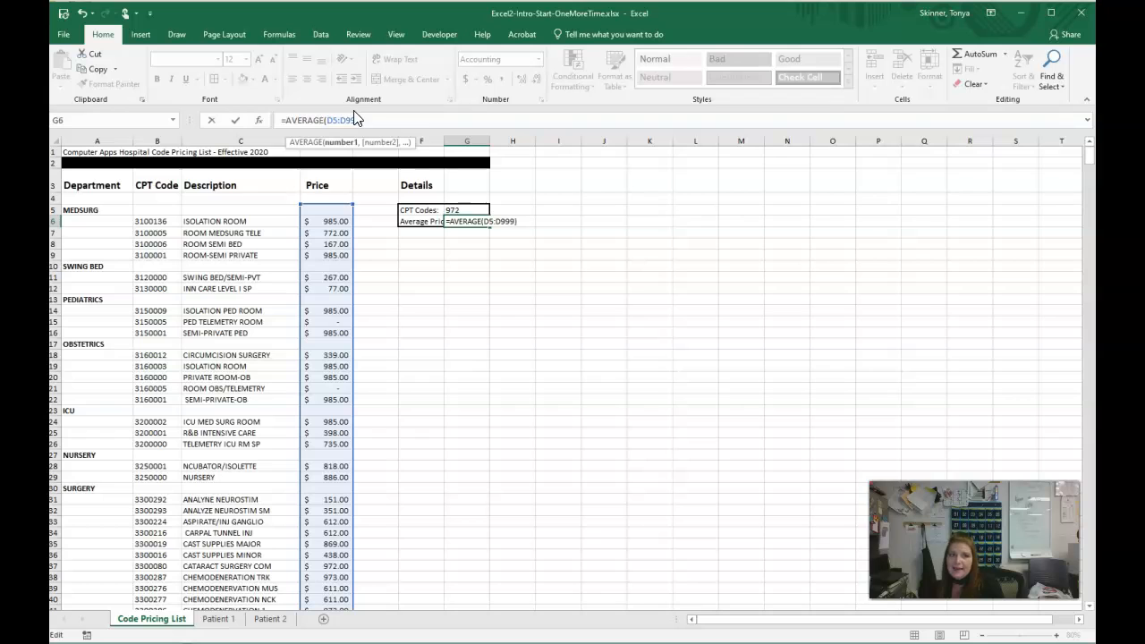
{"action": "key", "text": "Return"}
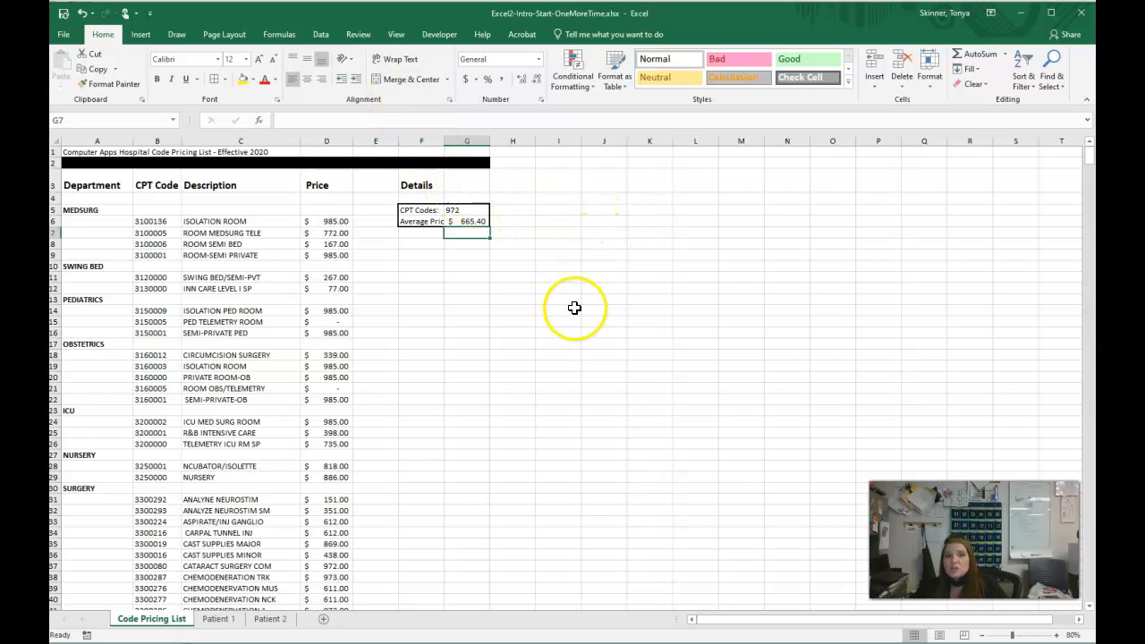
{"action": "left_click", "coordinate": [613, 309]}
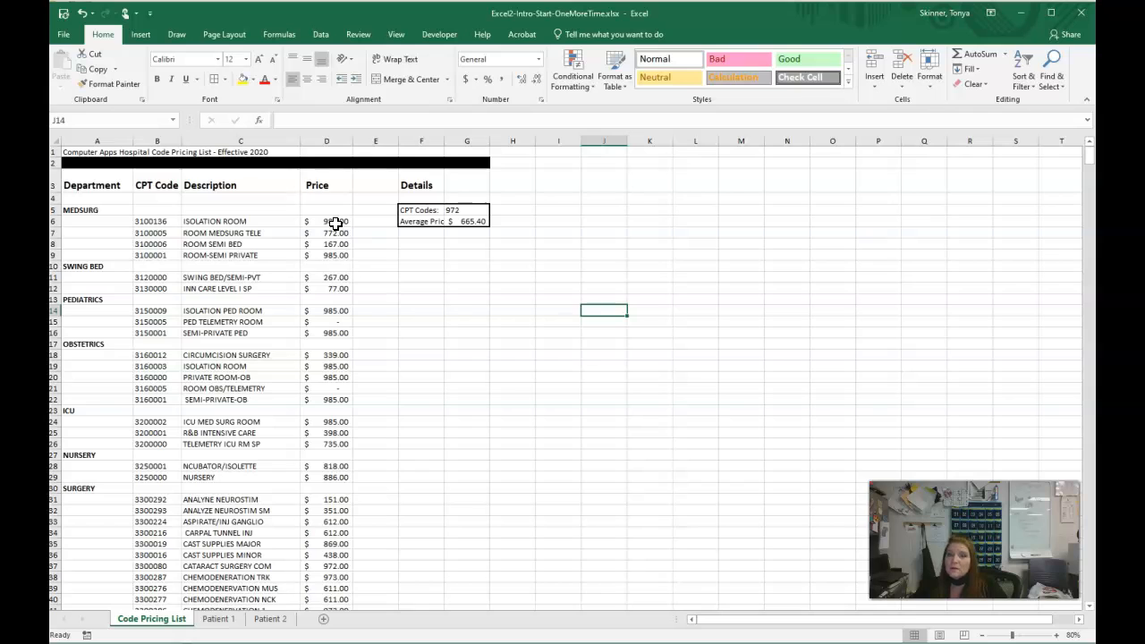
- Highlight prices greater than 900 in D5:D999 on Code Pricing List with Light Red Fill with Dark Red Text
{"action": "left_click", "coordinate": [86, 120]}
{"action": "type", "text": "D5:D999"}
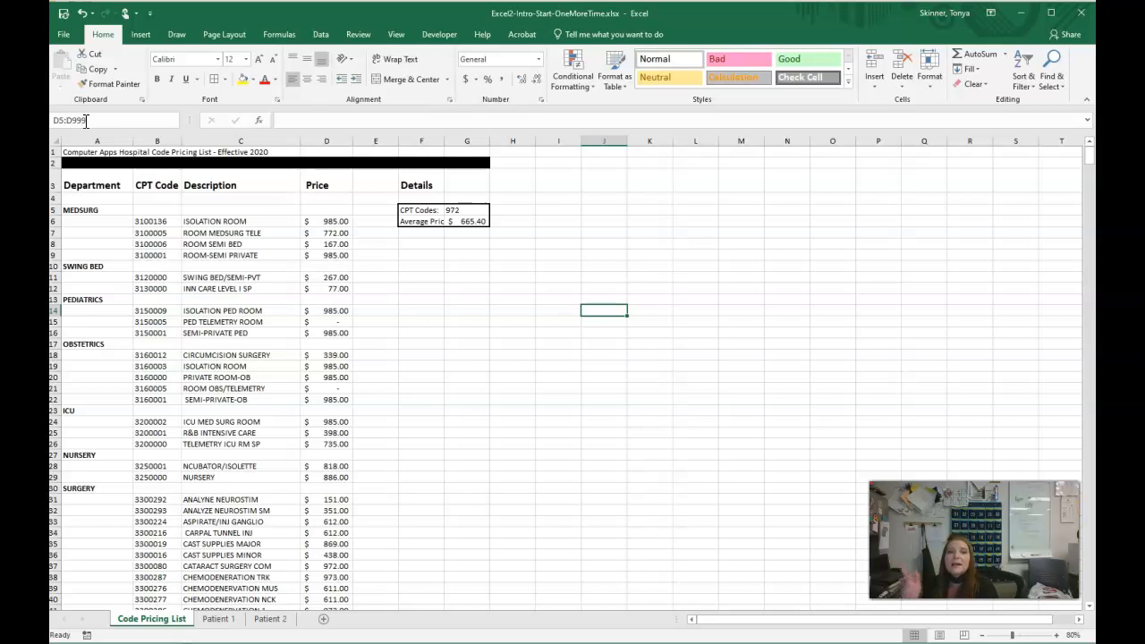
{"action": "key", "text": "Return"}
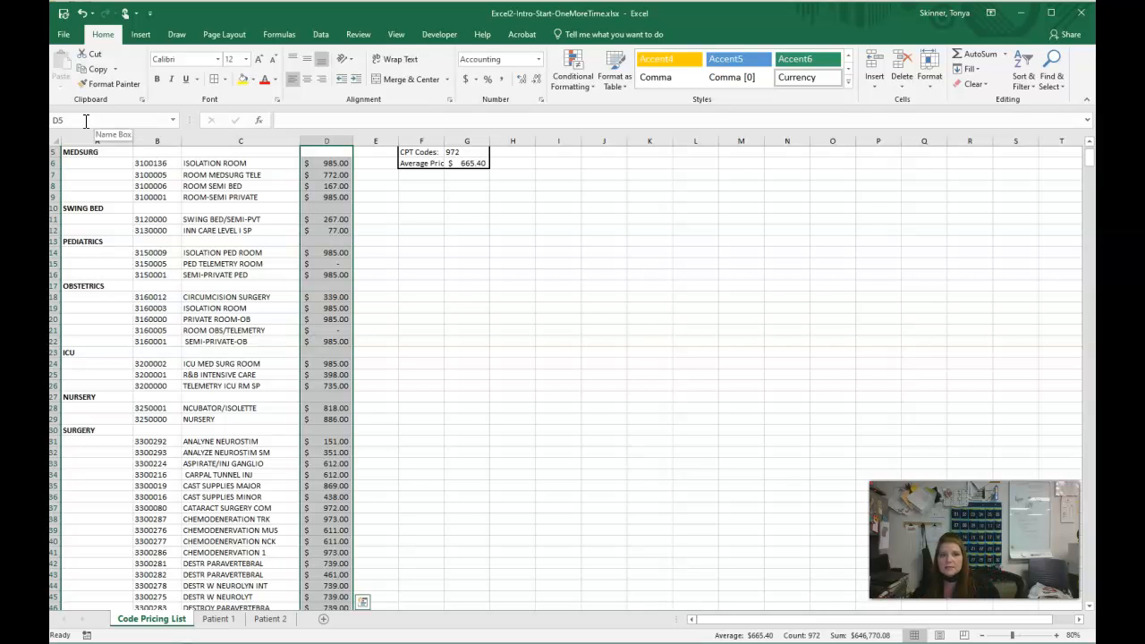
{"action": "left_click", "coordinate": [589, 90]}
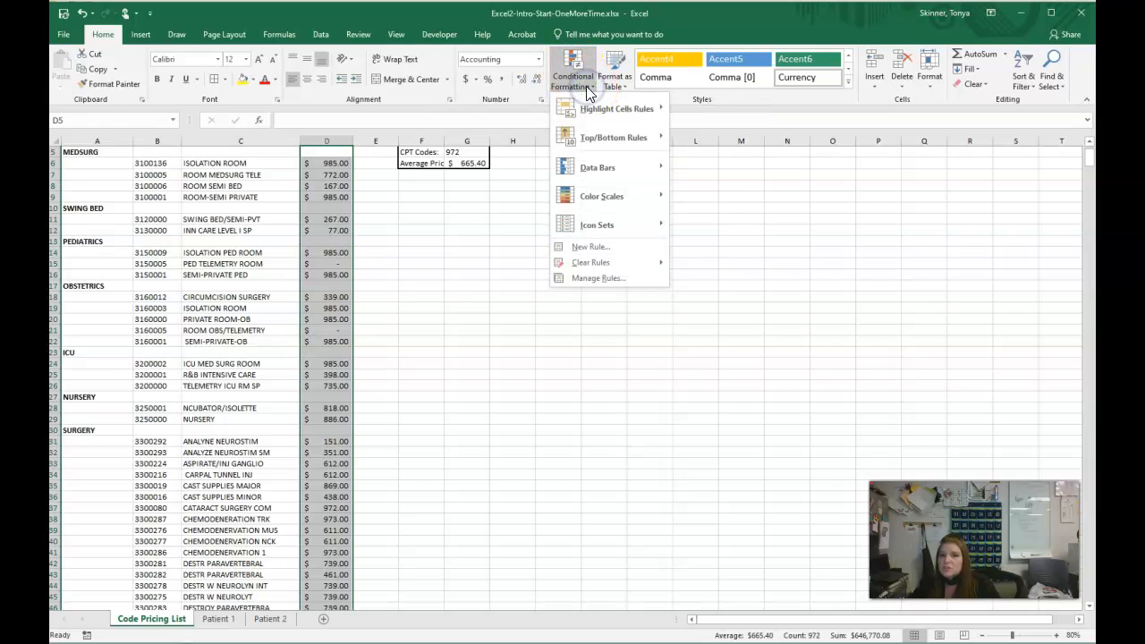
{"action": "left_click", "coordinate": [624, 113]}
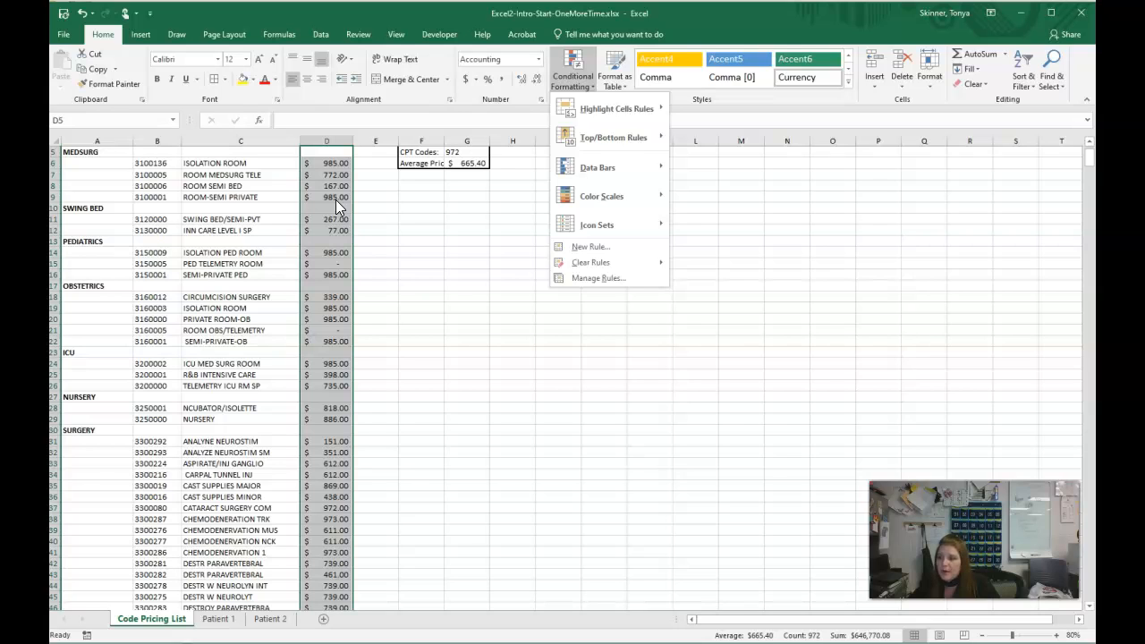
{"action": "mouse_move", "coordinate": [582, 110]}
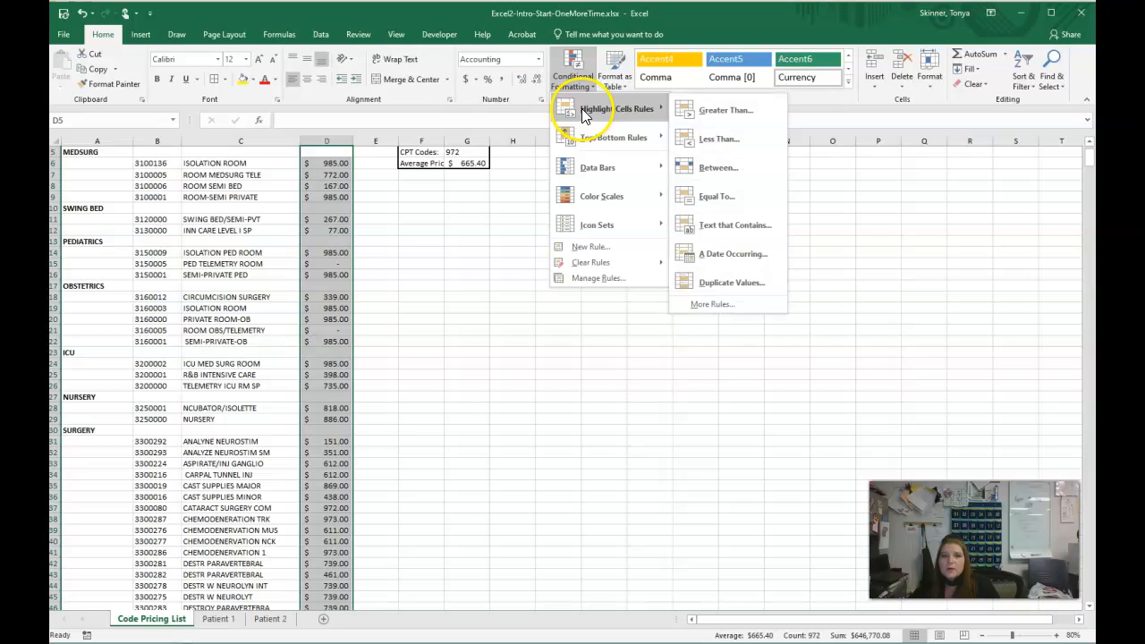
{"action": "left_click", "coordinate": [726, 109]}
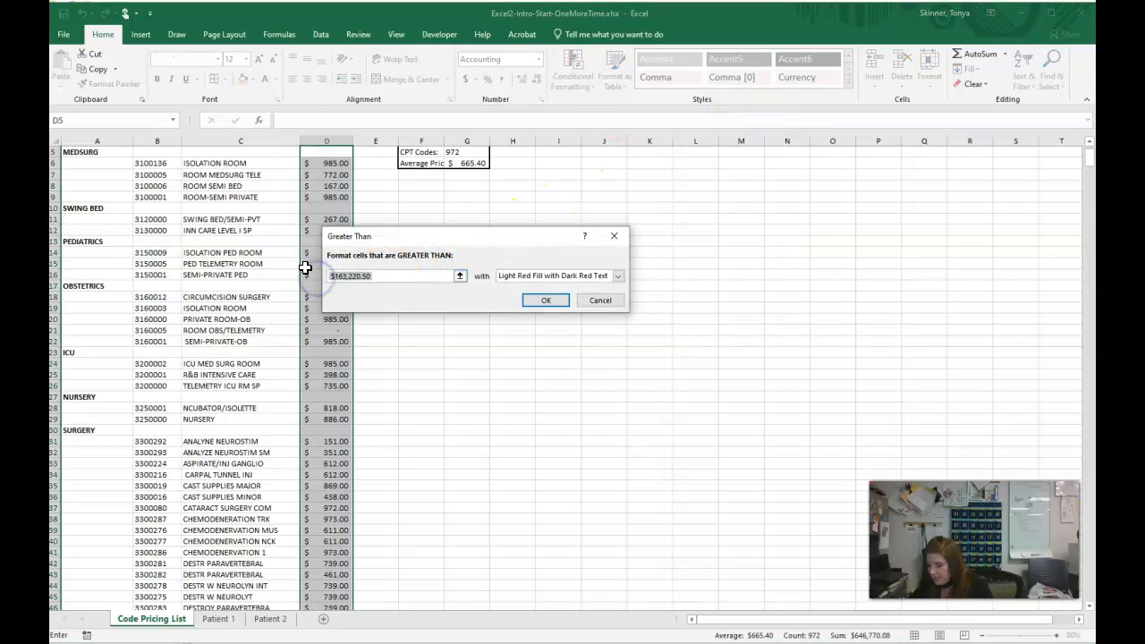
{"action": "type", "text": "900"}
{"action": "left_click_drag", "start_coordinate": [510, 236], "coordinate": [544, 196]}
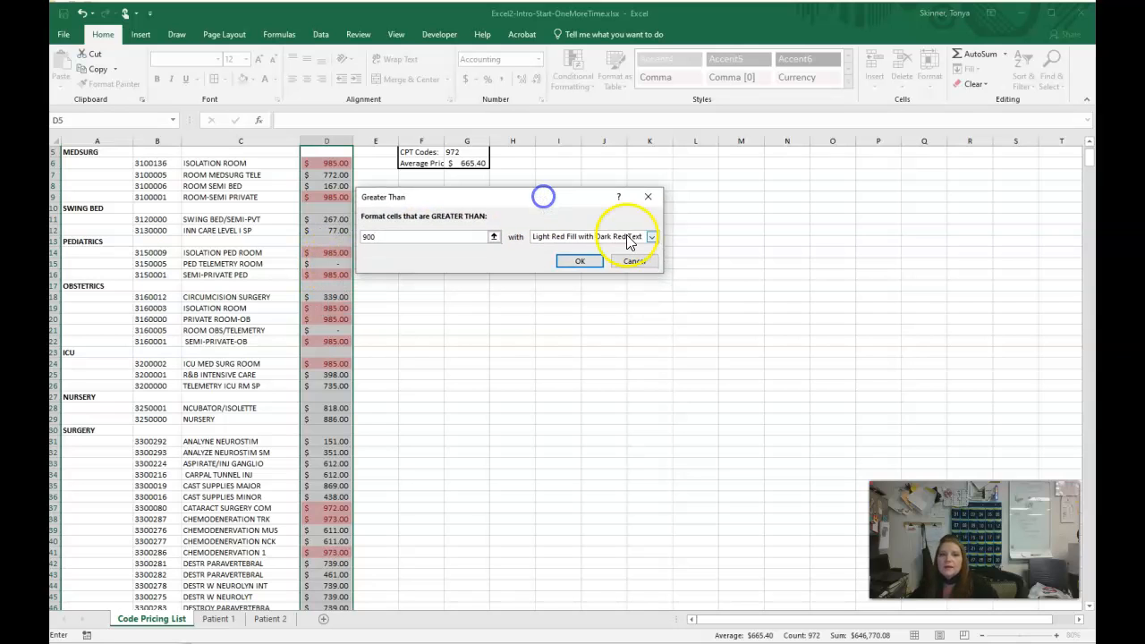
{"action": "left_click", "coordinate": [651, 236]}
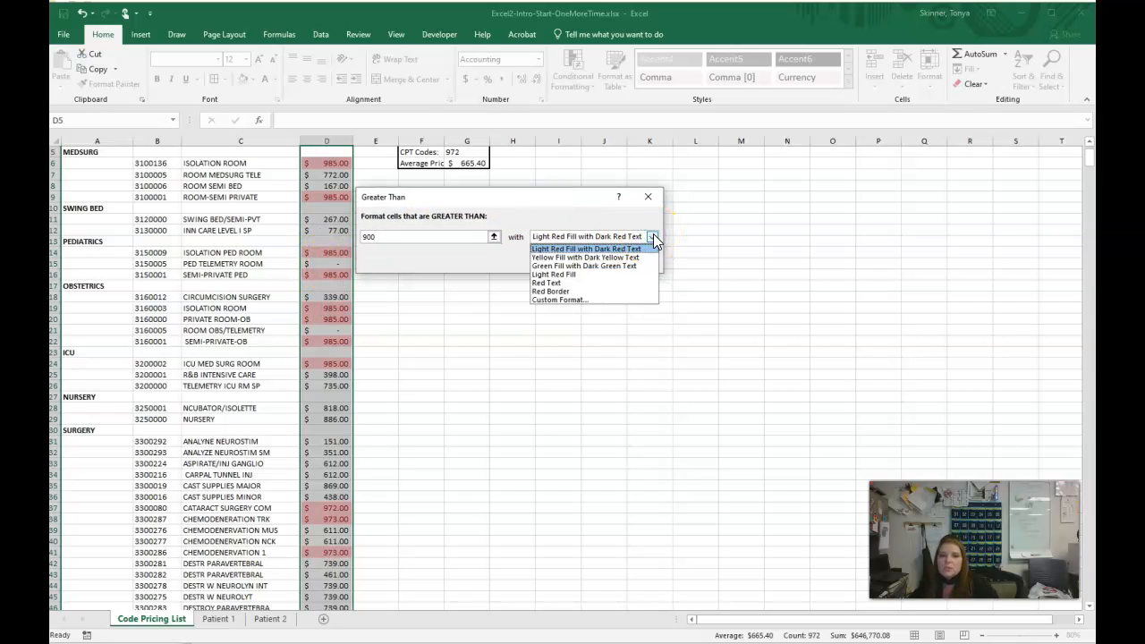
{"action": "left_click", "coordinate": [653, 236]}
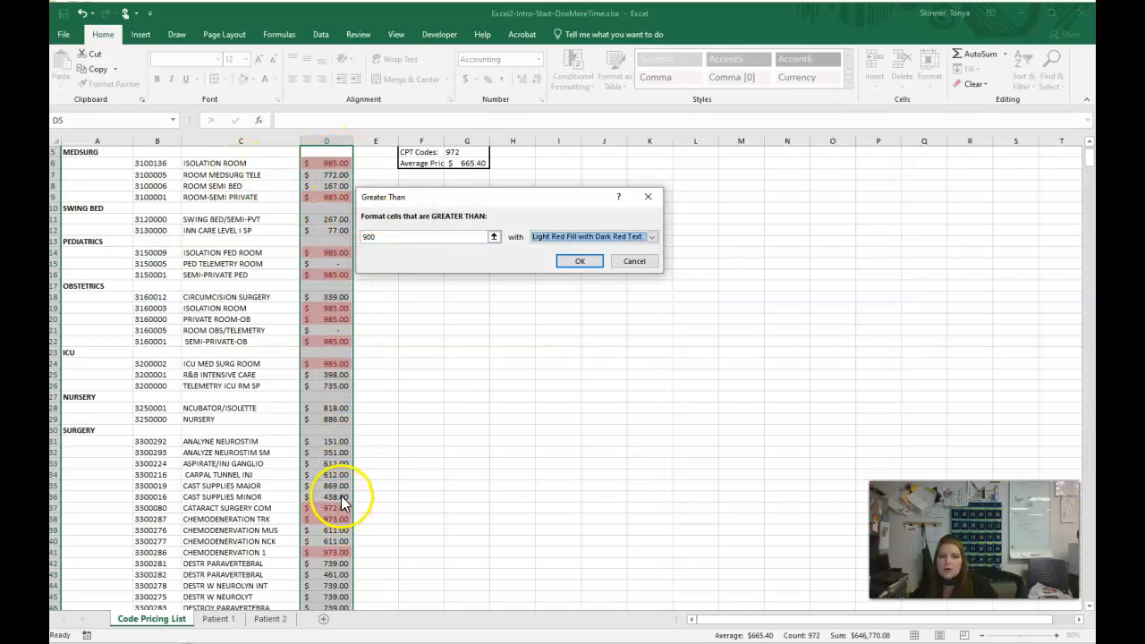
{"action": "left_click", "coordinate": [583, 263]}
{"action": "left_click", "coordinate": [502, 319]}
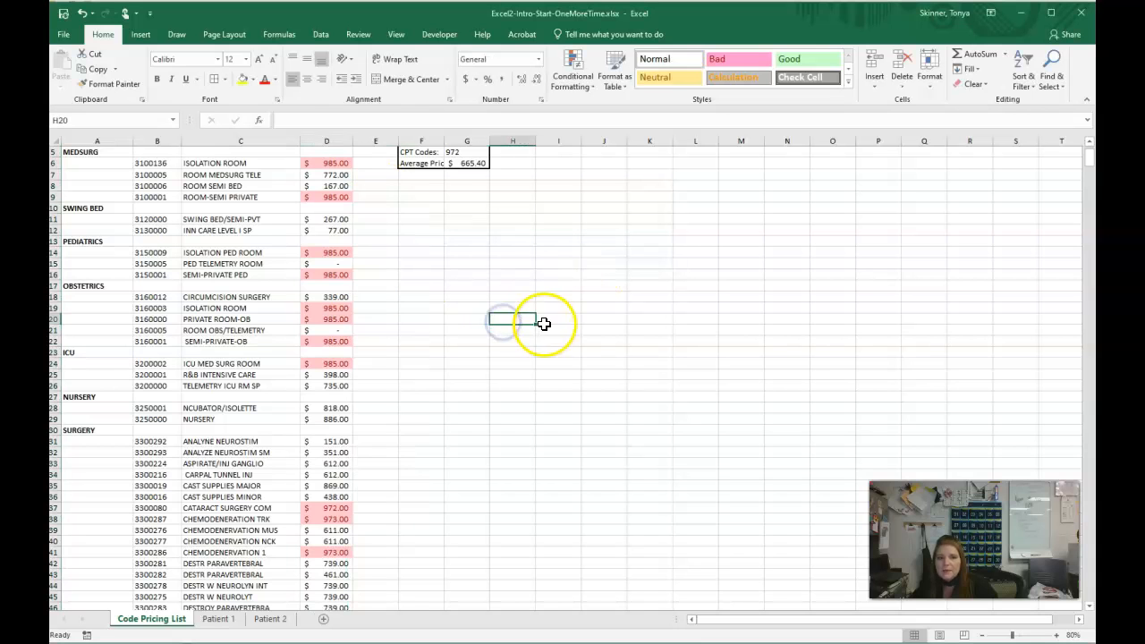
- Test the highlight rule by entering a price of 5 in D6, and undo the entry
{"action": "scroll", "coordinate": [543, 324], "scroll_direction": "up", "scroll_amount": 1}
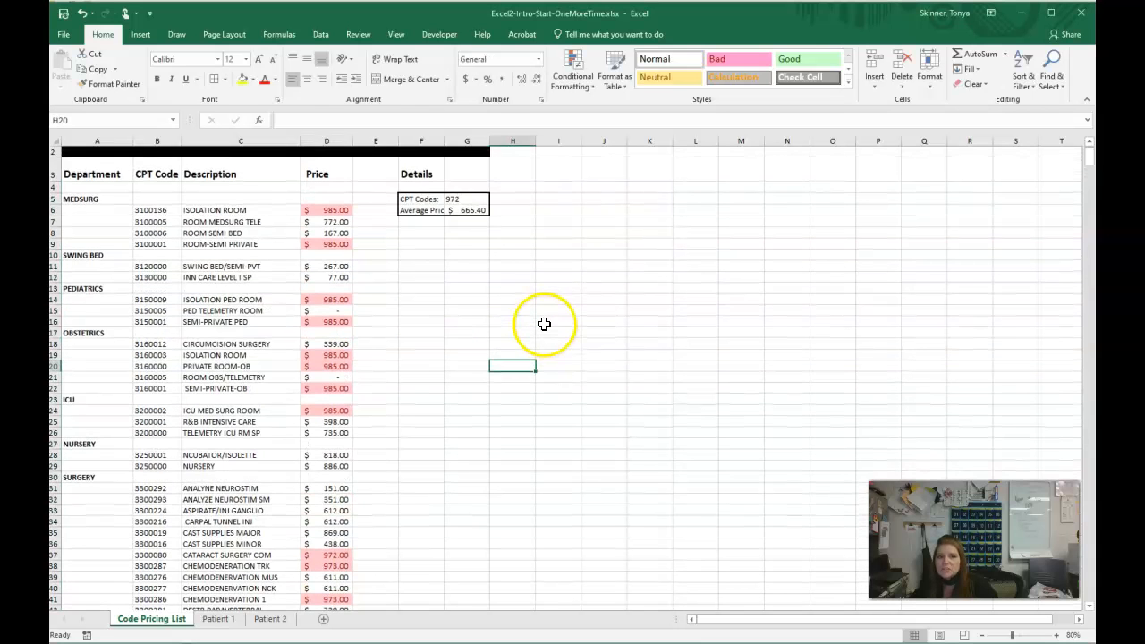
{"action": "left_click", "coordinate": [333, 211]}
{"action": "type", "text": "5"}
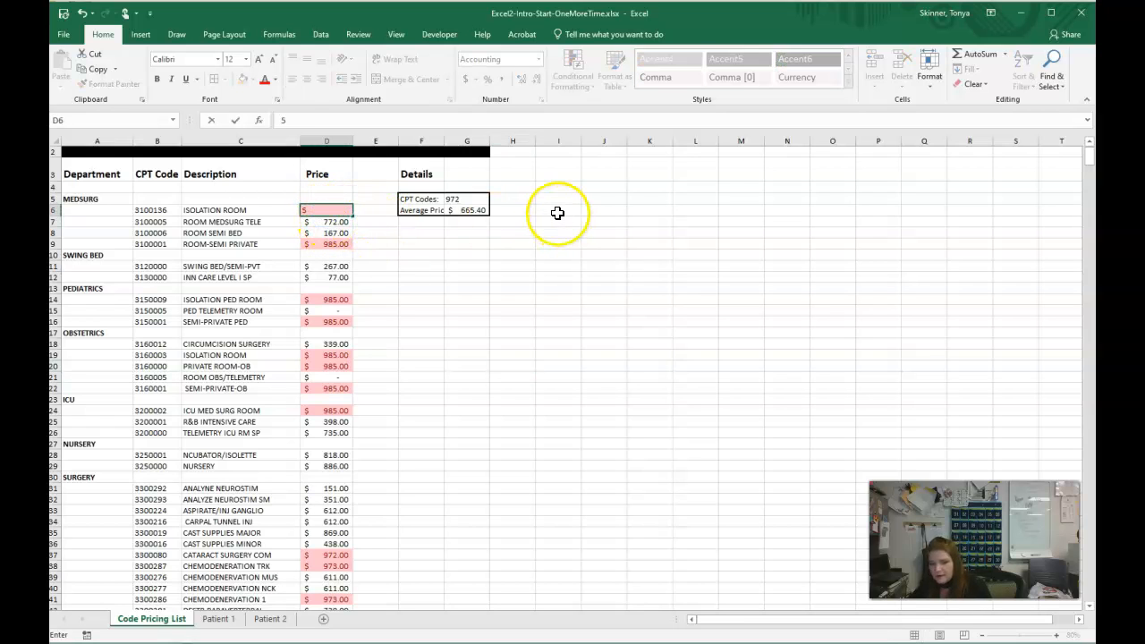
{"action": "key", "text": "Return"}
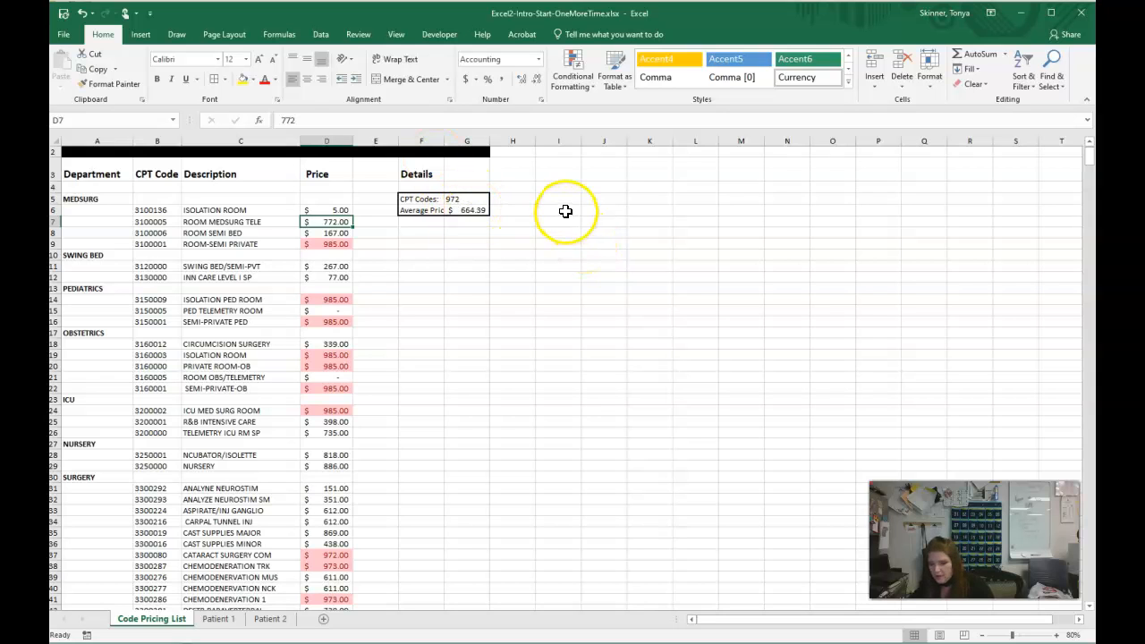
{"action": "key", "text": "ctrl+z"}
{"action": "left_click", "coordinate": [524, 265]}
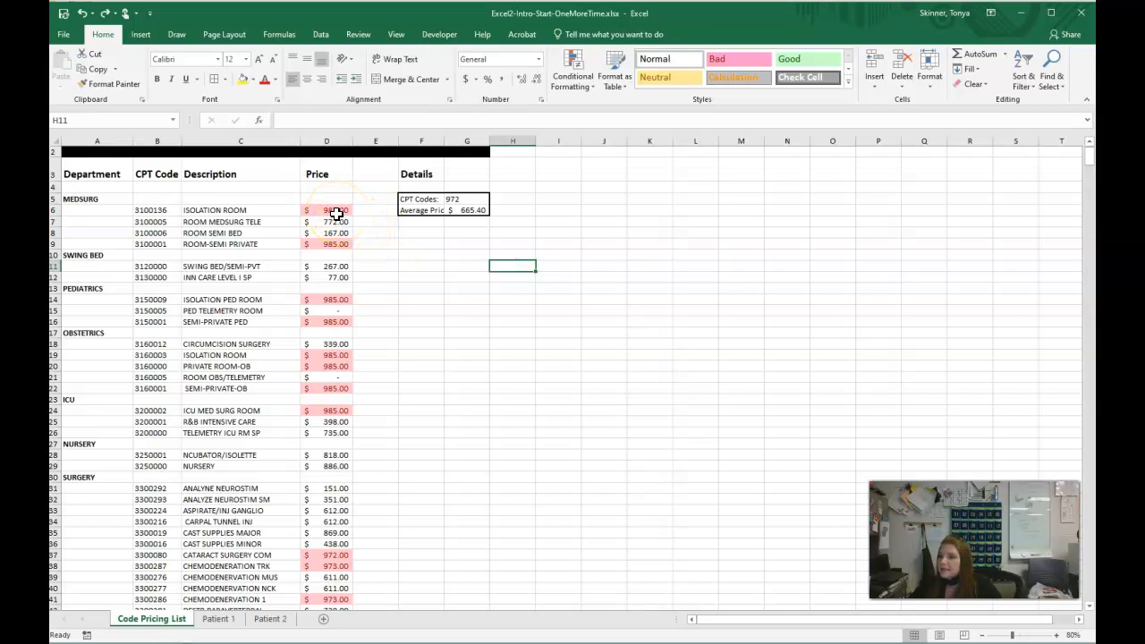
- Apply the Title cell style to the sheet title in A1 and merge and center it across A1:G1
{"action": "scroll", "coordinate": [492, 363], "scroll_direction": "up", "scroll_amount": 1}
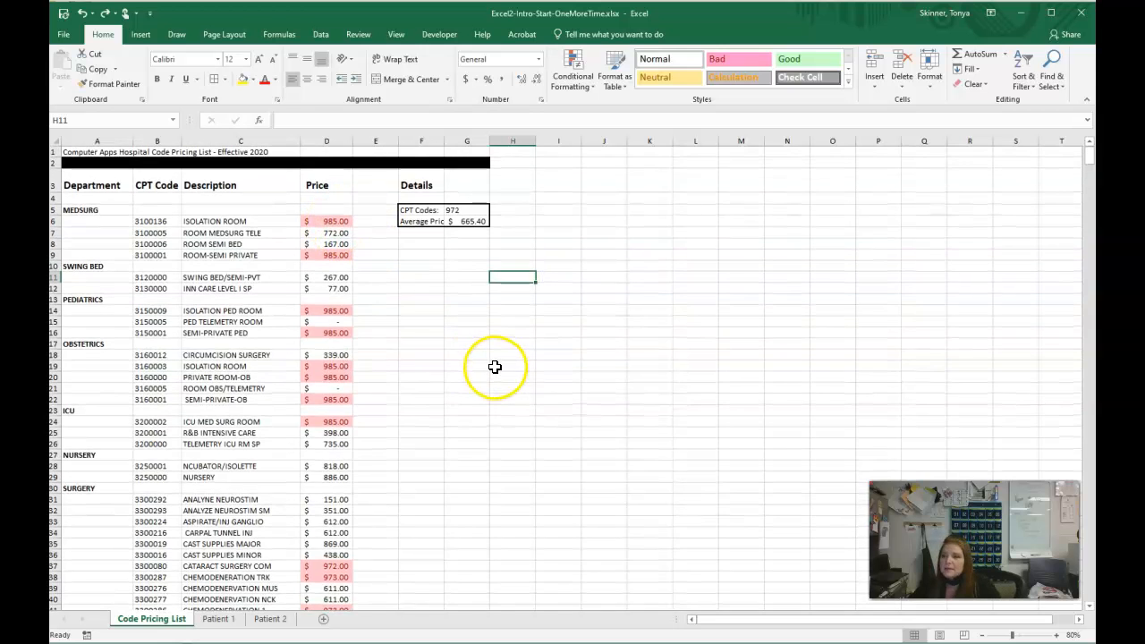
{"action": "left_click", "coordinate": [77, 154]}
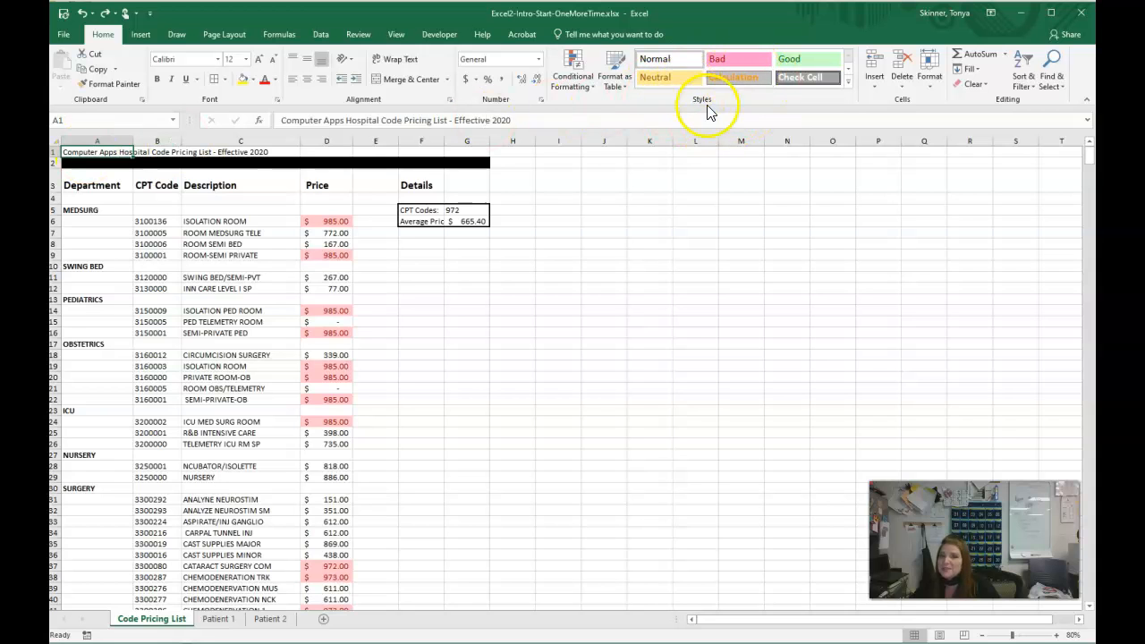
{"action": "left_click", "coordinate": [848, 82]}
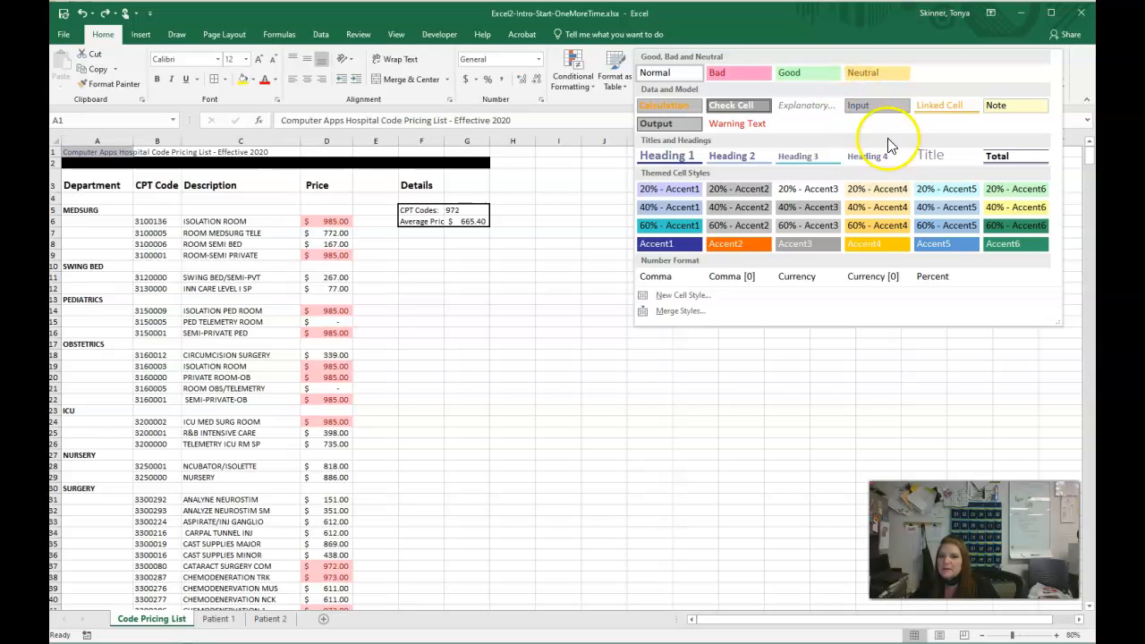
{"action": "left_click", "coordinate": [924, 154]}
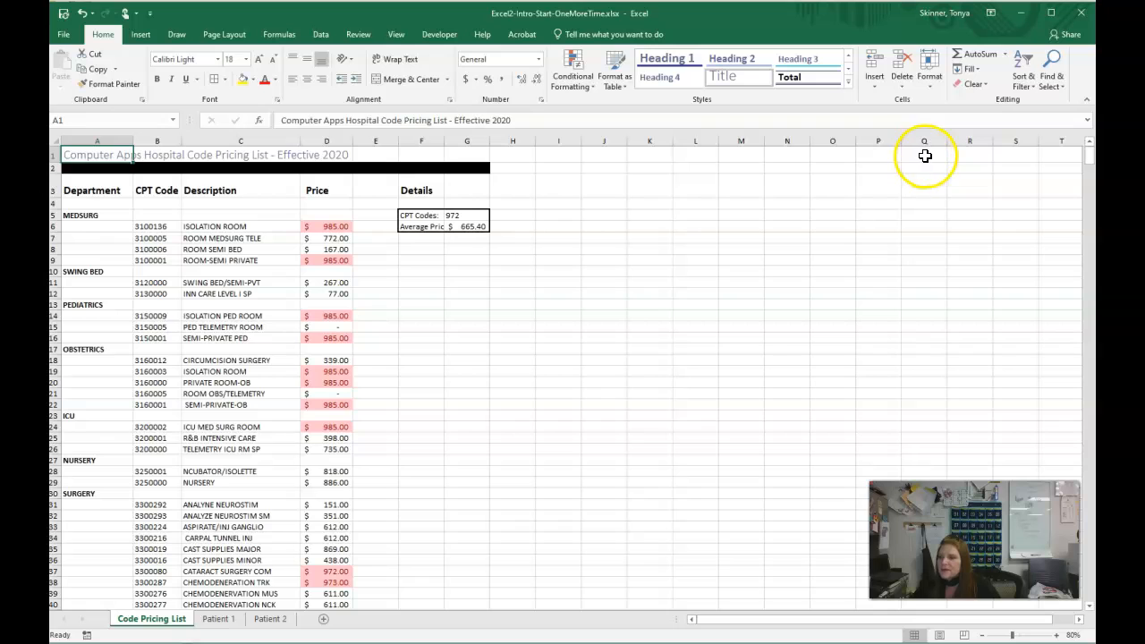
{"action": "left_click_drag", "start_coordinate": [90, 158], "coordinate": [489, 157]}
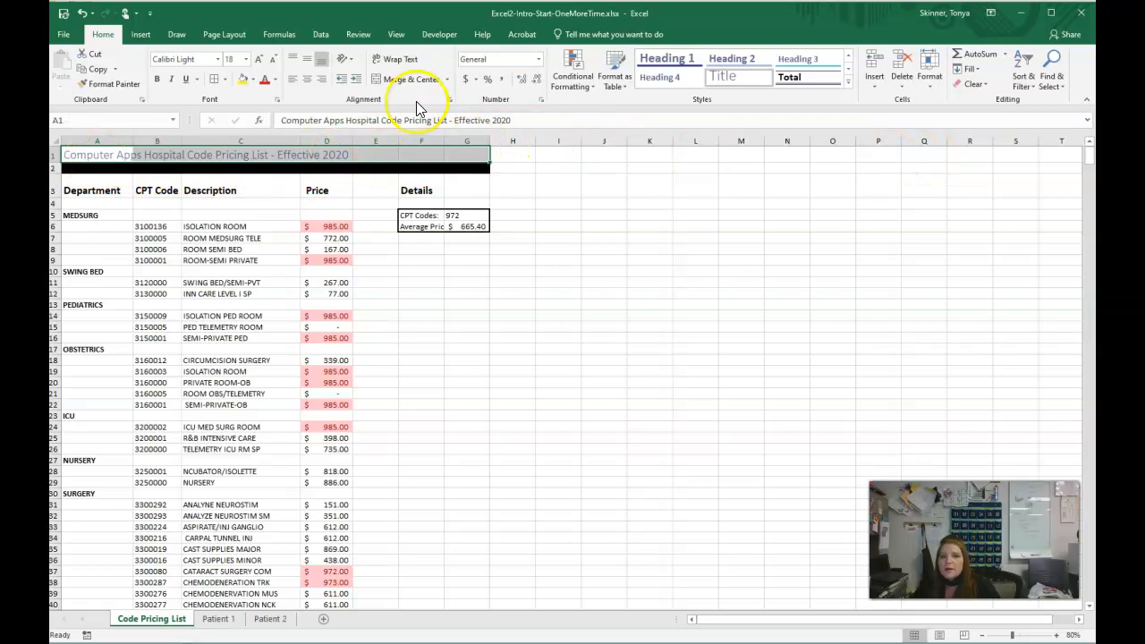
{"action": "left_click", "coordinate": [406, 80]}
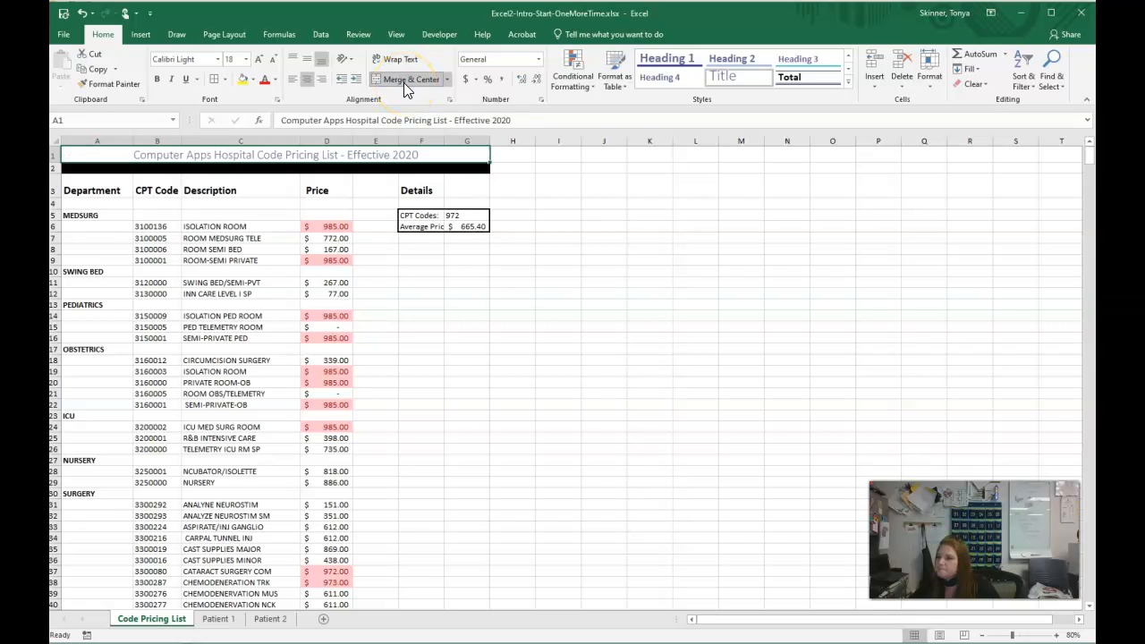
{"action": "left_click", "coordinate": [605, 305]}
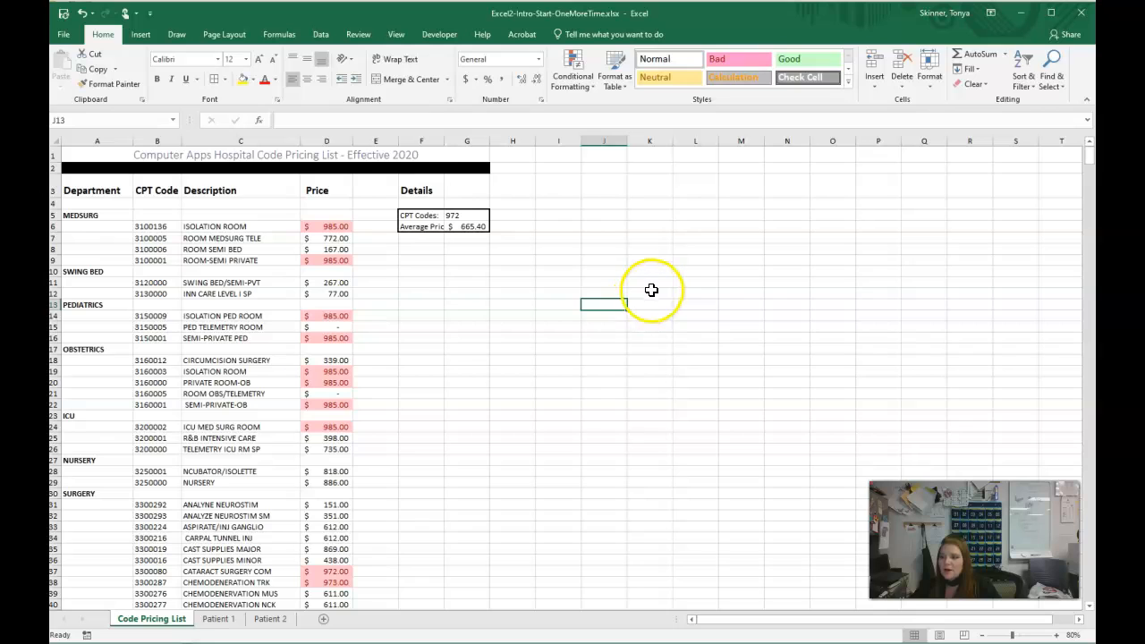
- Apply the Heading 2 cell style to the column headings in A3:F3
{"action": "left_click_drag", "start_coordinate": [75, 190], "coordinate": [430, 193]}
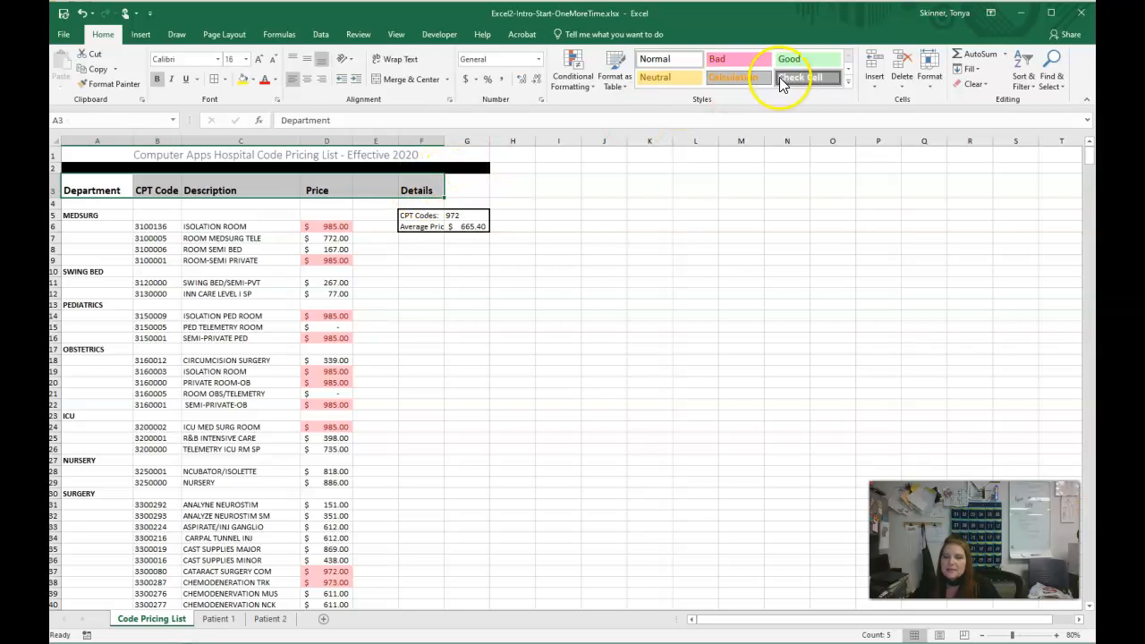
{"action": "left_click", "coordinate": [848, 81]}
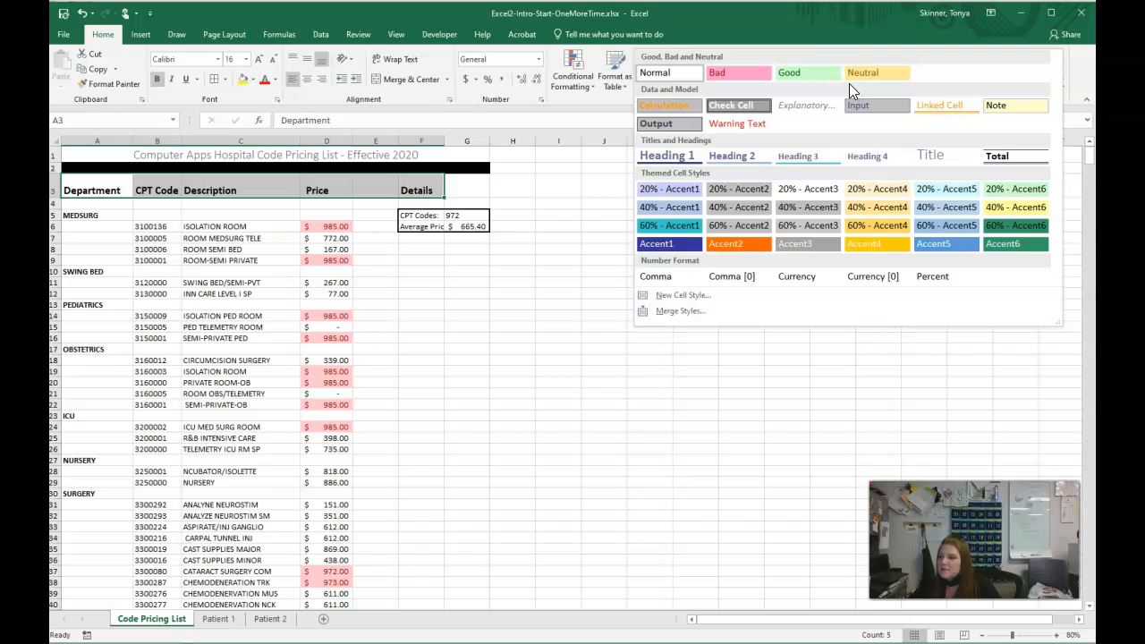
{"action": "left_click", "coordinate": [741, 167]}
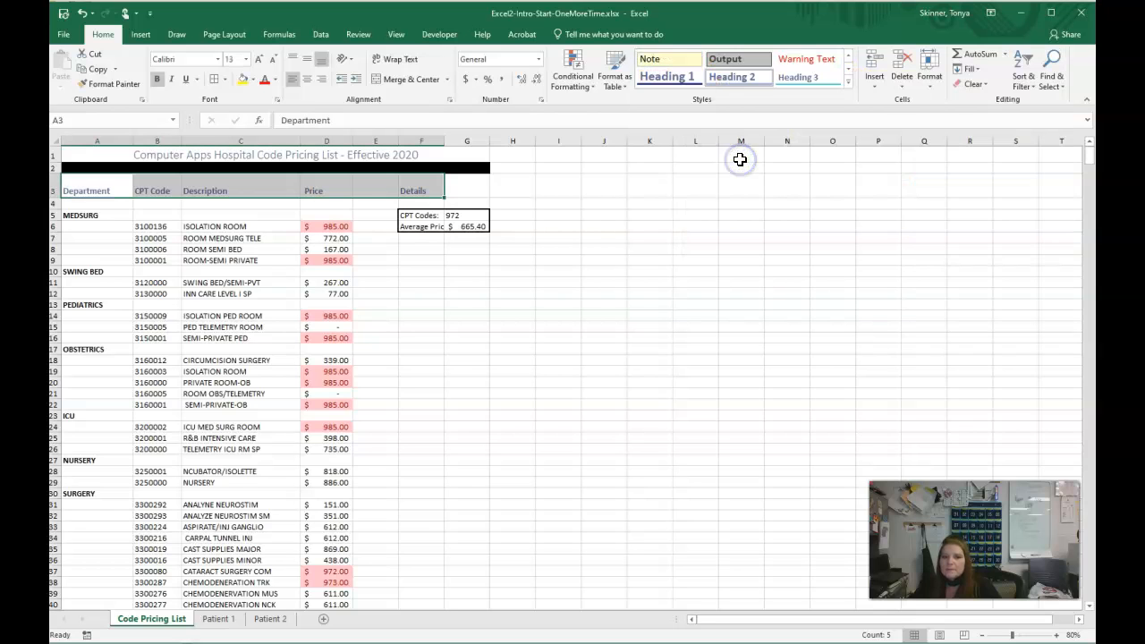
{"action": "left_click", "coordinate": [695, 259]}
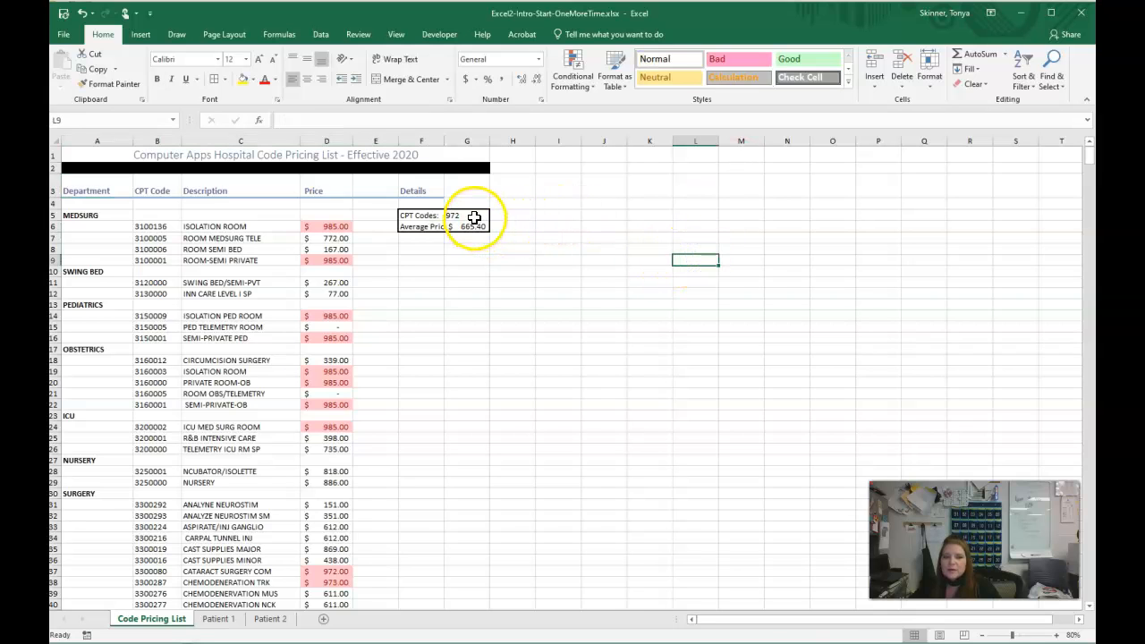
- Apply the Total cell style to the code count and average price in G5:G6
{"action": "left_click_drag", "start_coordinate": [473, 219], "coordinate": [474, 225]}
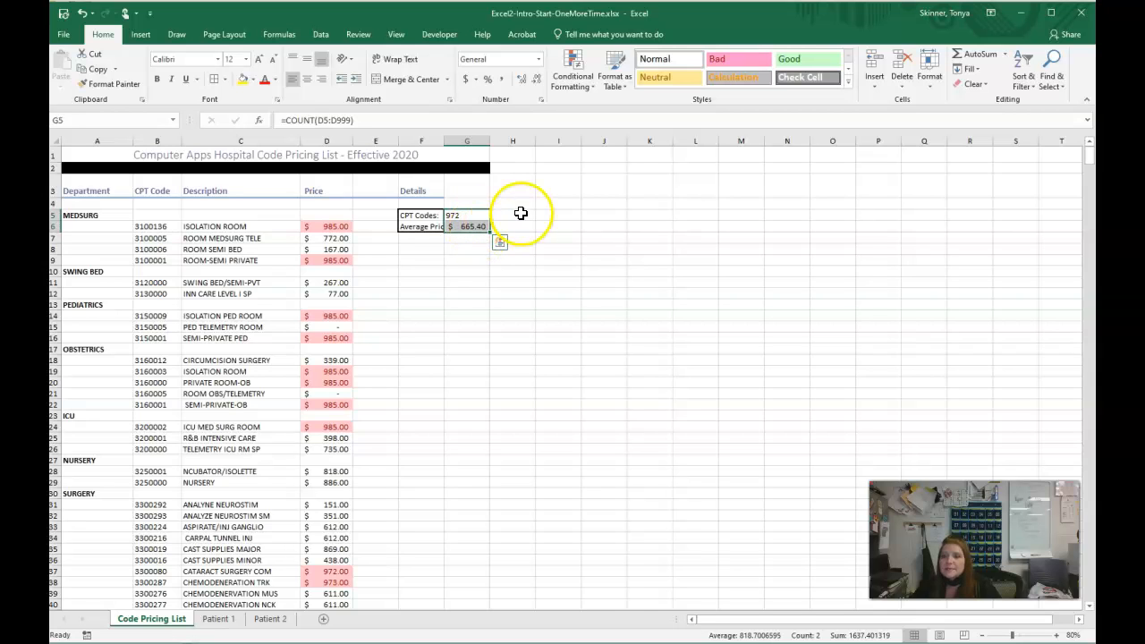
{"action": "left_click", "coordinate": [849, 83]}
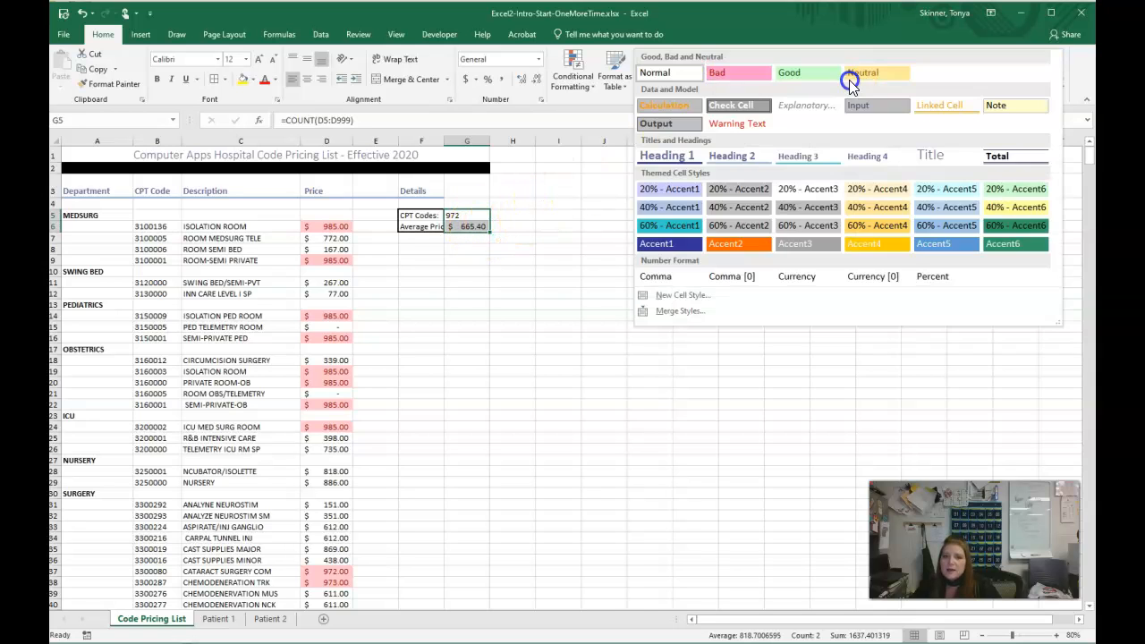
{"action": "left_click", "coordinate": [1015, 161]}
{"action": "left_click", "coordinate": [537, 253]}
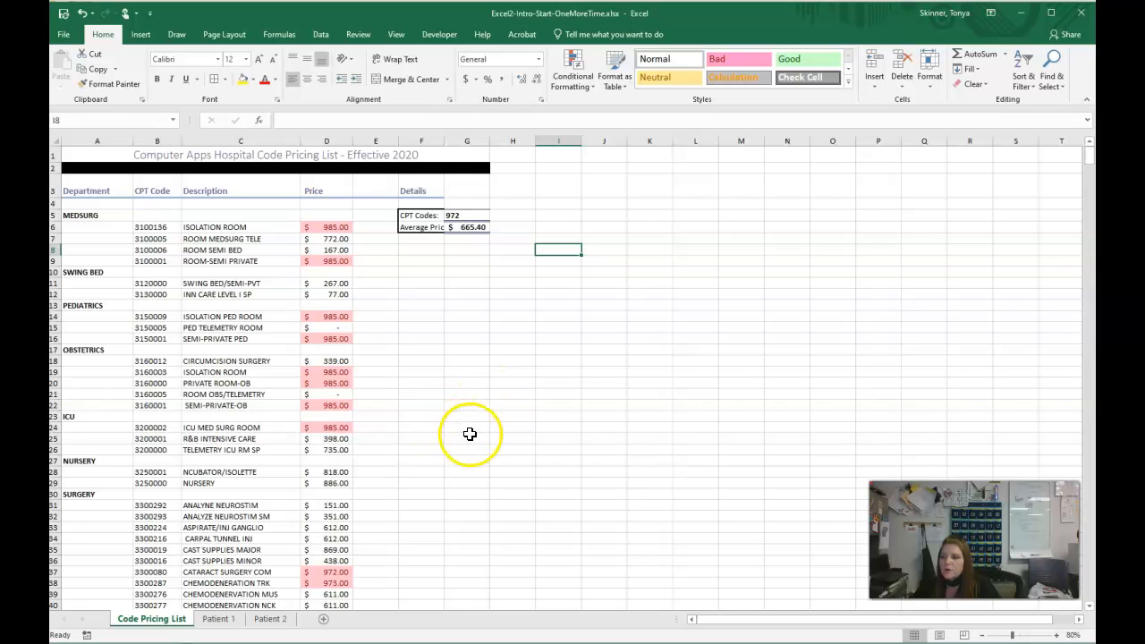
- Set the tab color of the Code Pricing List sheet to green
{"action": "right_click", "coordinate": [155, 626]}
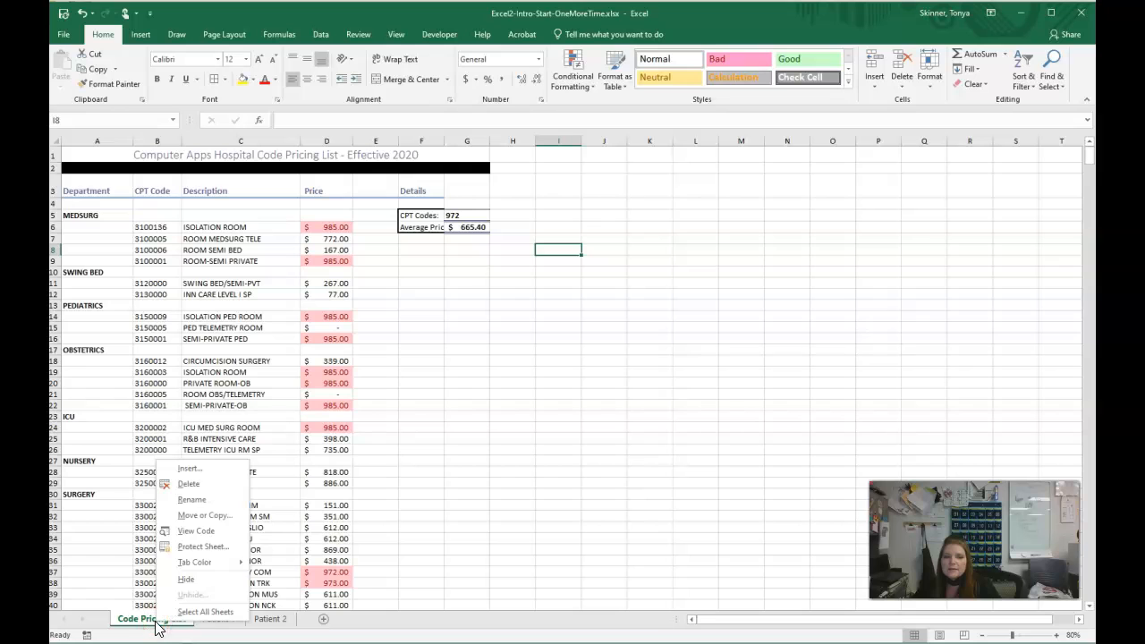
{"action": "mouse_move", "coordinate": [217, 564]}
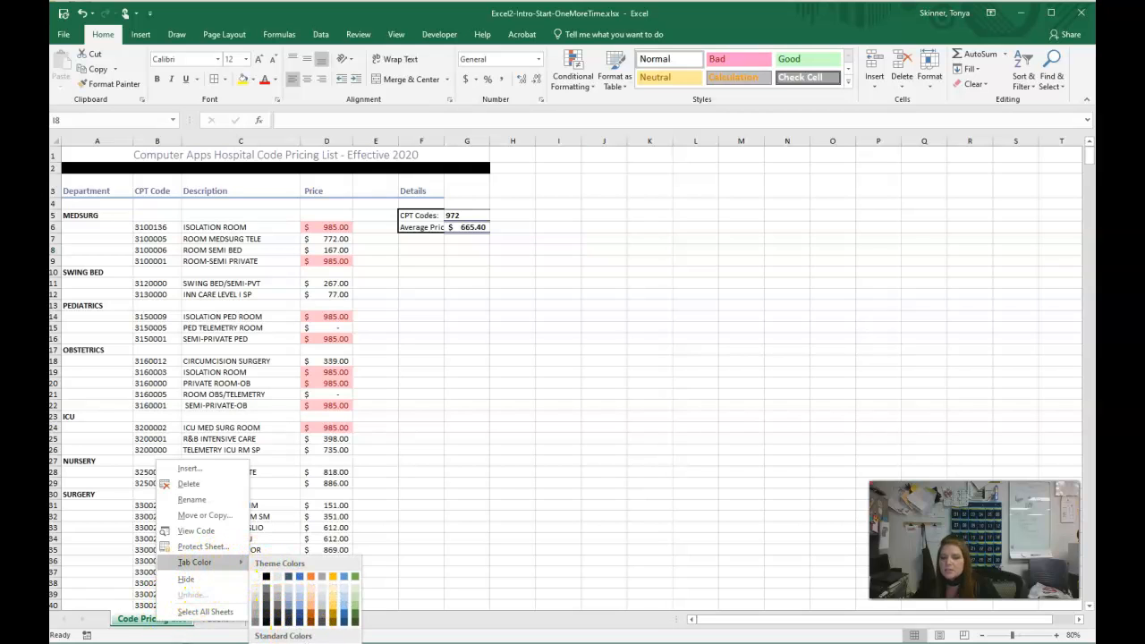
{"action": "left_click", "coordinate": [310, 643]}
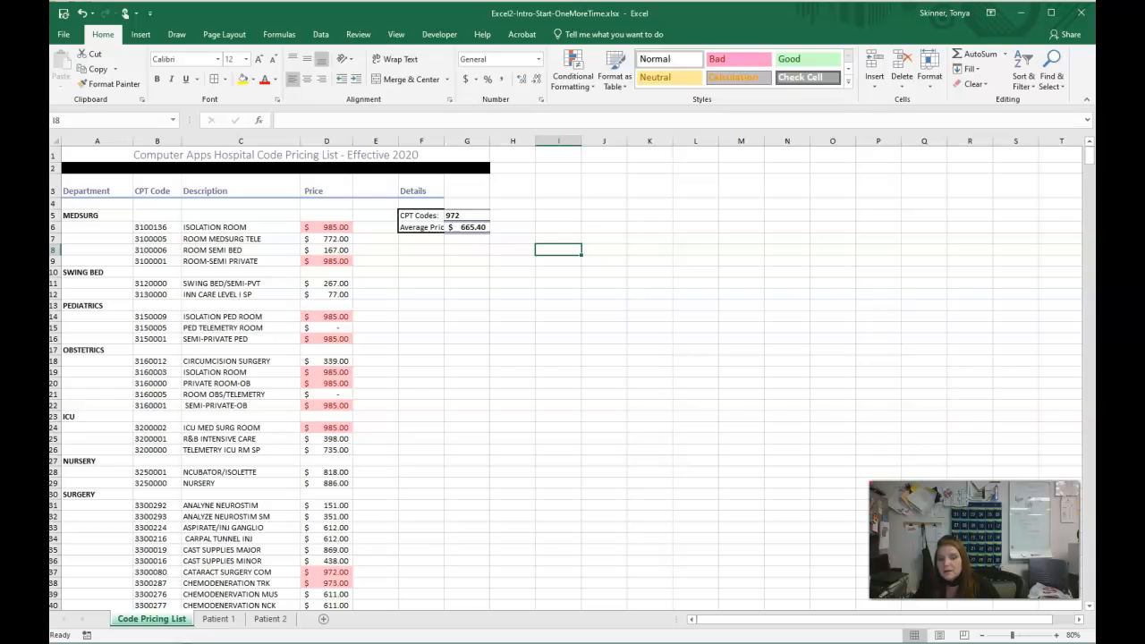
{"action": "left_click", "coordinate": [170, 628]}
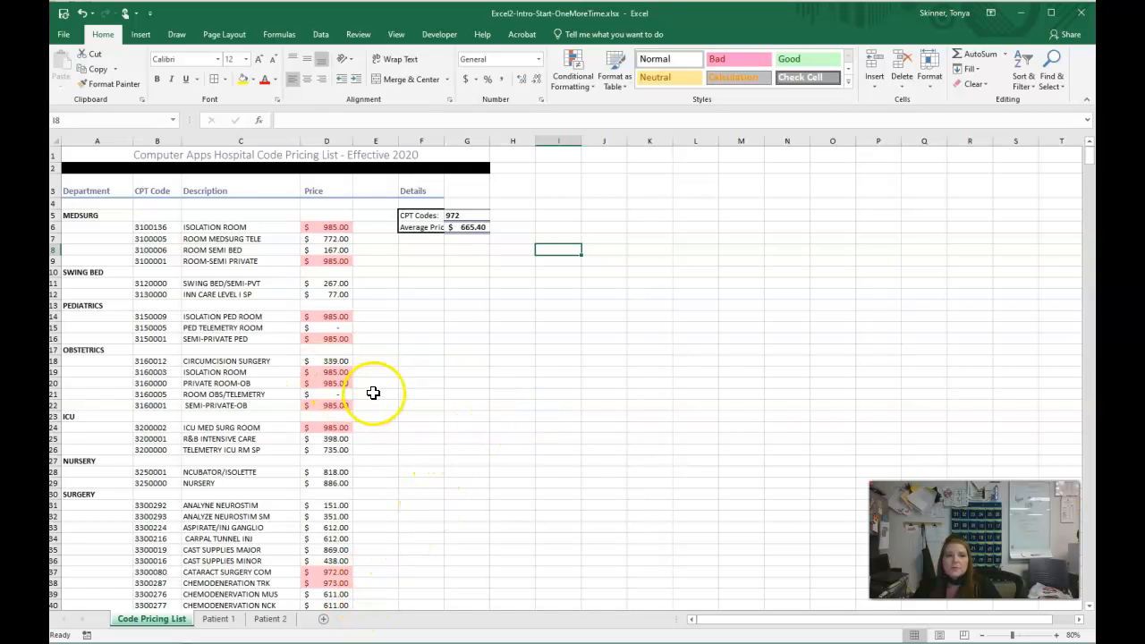
- Rotate the column headings in A3:F3 to a 15 degree text orientation
{"action": "left_click_drag", "start_coordinate": [95, 190], "coordinate": [414, 186]}
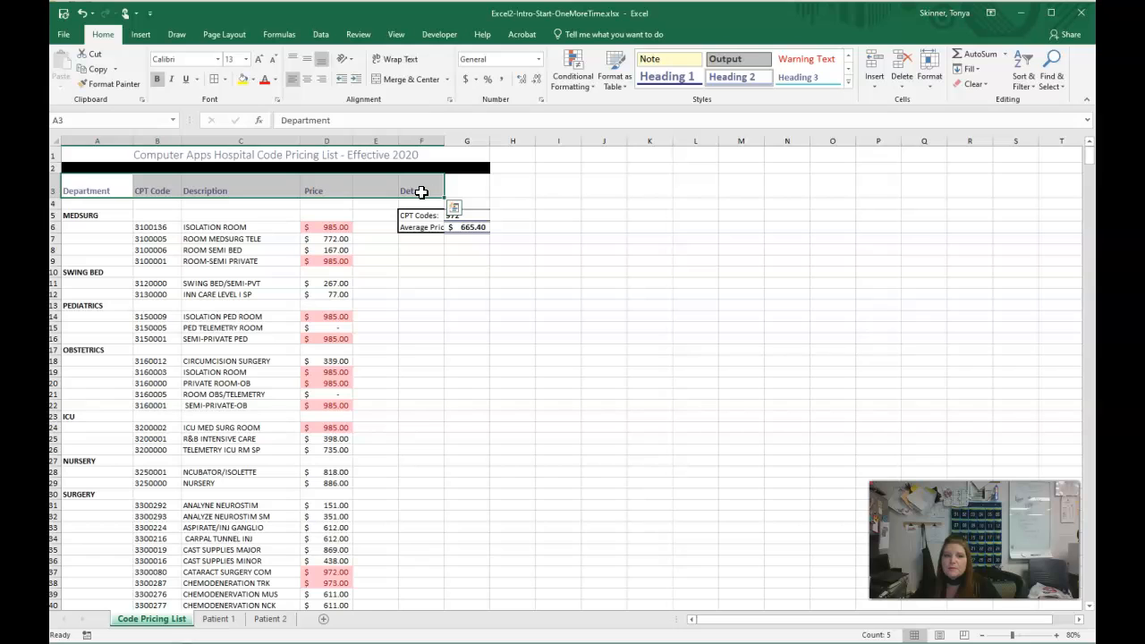
{"action": "left_click", "coordinate": [350, 57]}
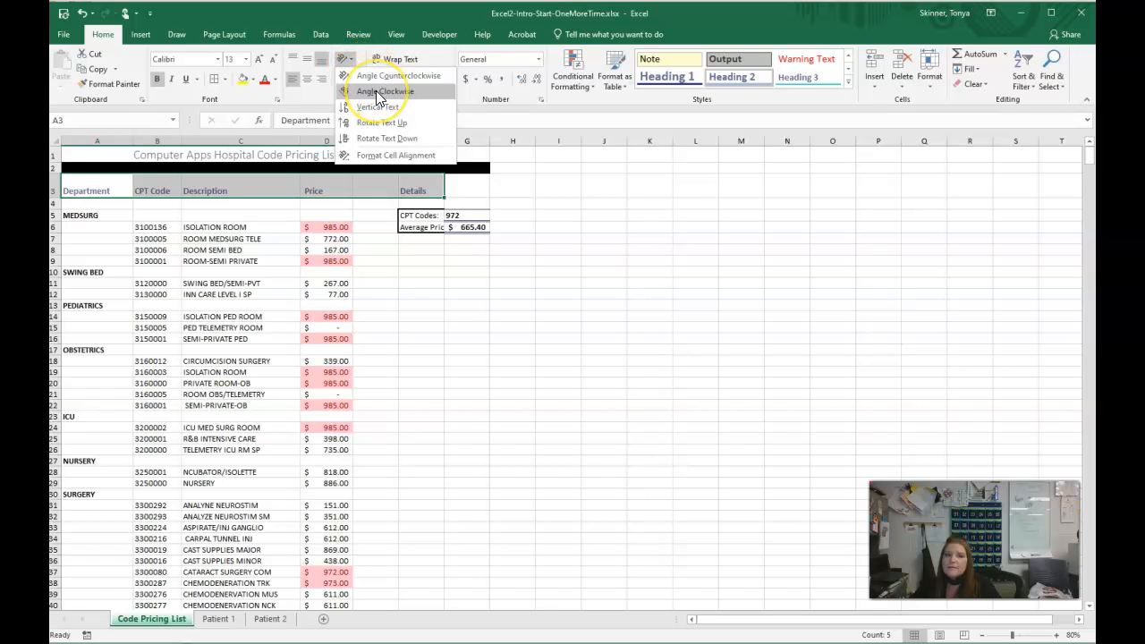
{"action": "left_click", "coordinate": [380, 139]}
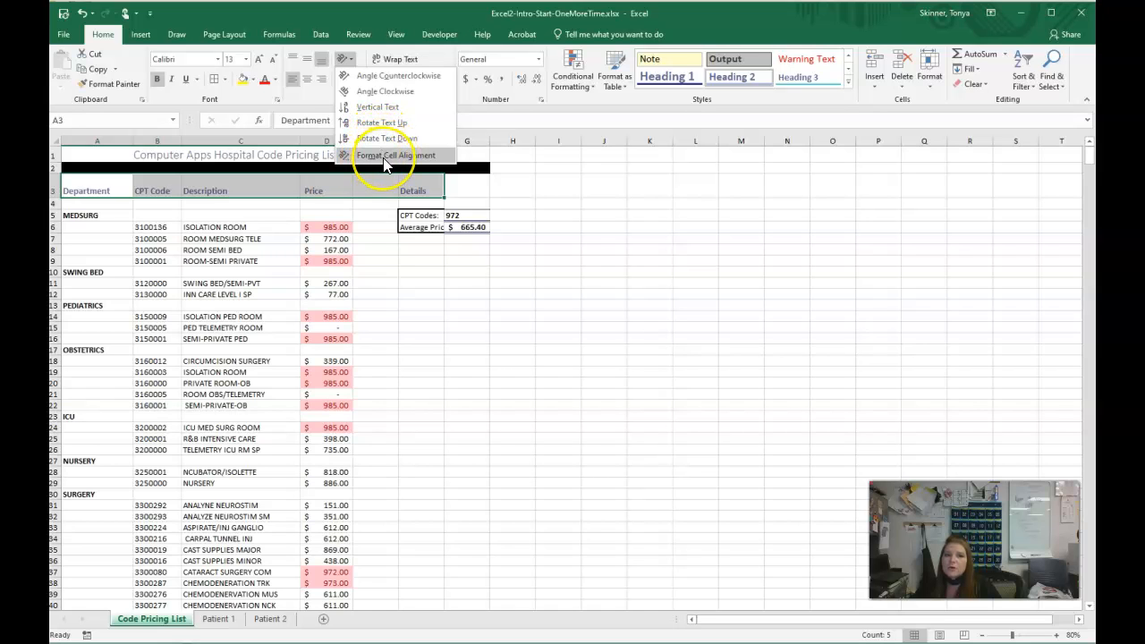
{"action": "left_click", "coordinate": [384, 156]}
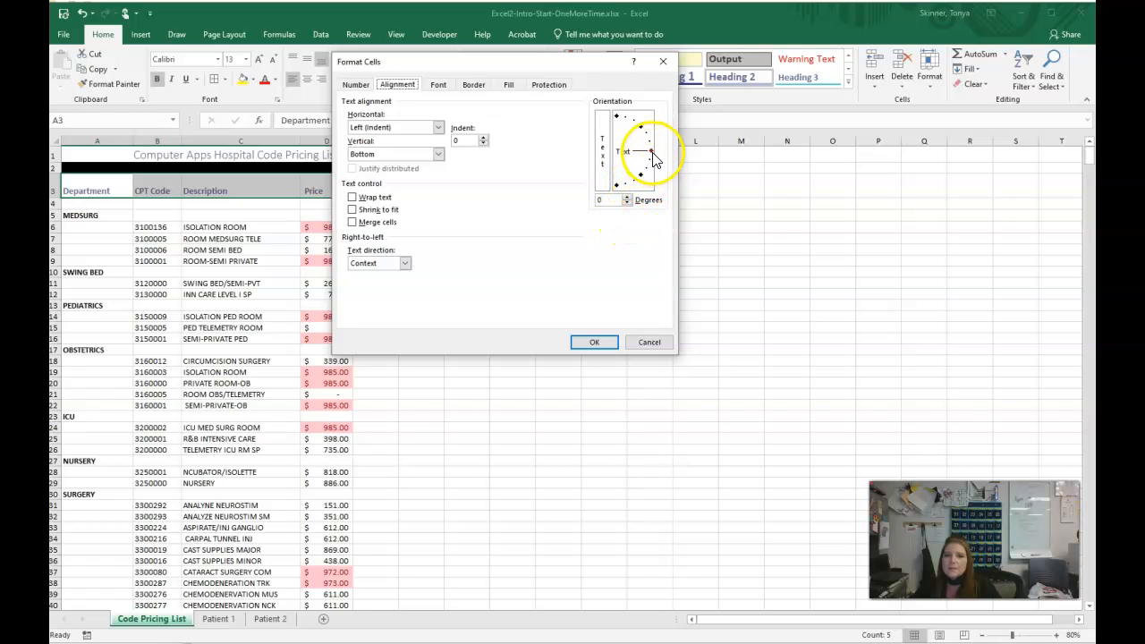
{"action": "left_click_drag", "start_coordinate": [651, 152], "coordinate": [652, 145]}
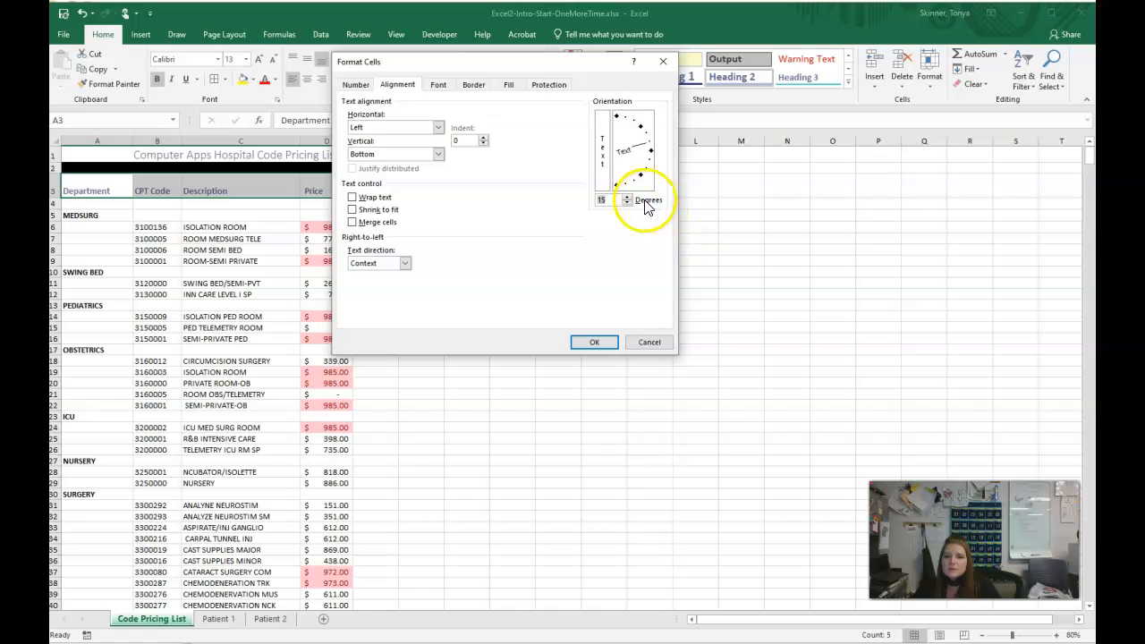
{"action": "left_click", "coordinate": [600, 345]}
{"action": "left_click", "coordinate": [590, 264]}
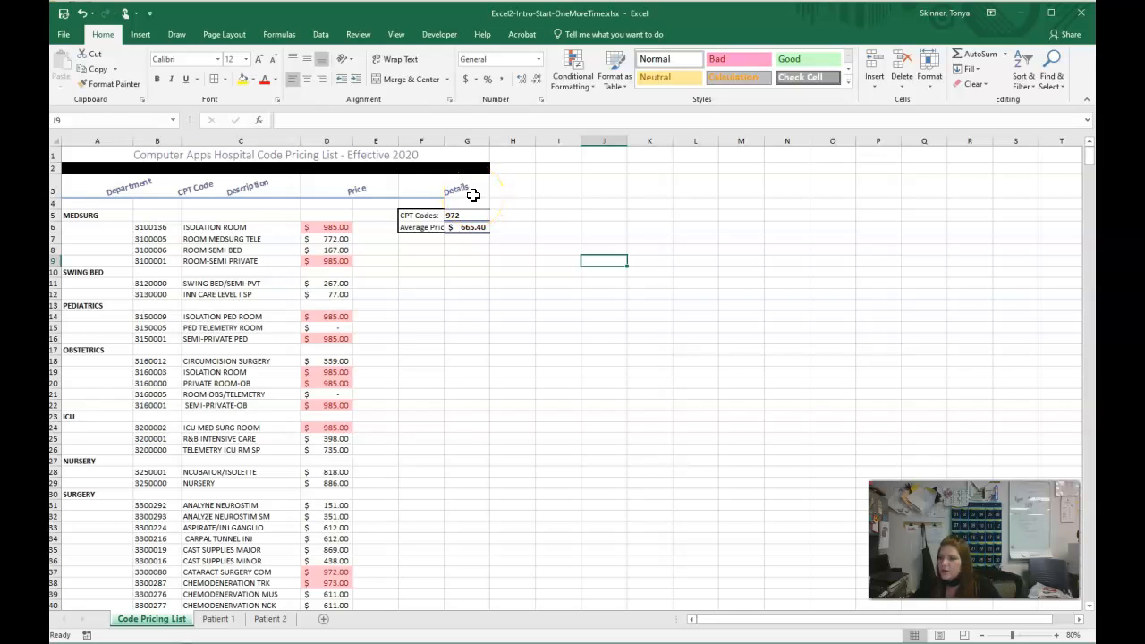
- Indent the code count and average price in G5:G6 by 2 and autofit column F to its labels
{"action": "left_click_drag", "start_coordinate": [469, 216], "coordinate": [472, 224]}
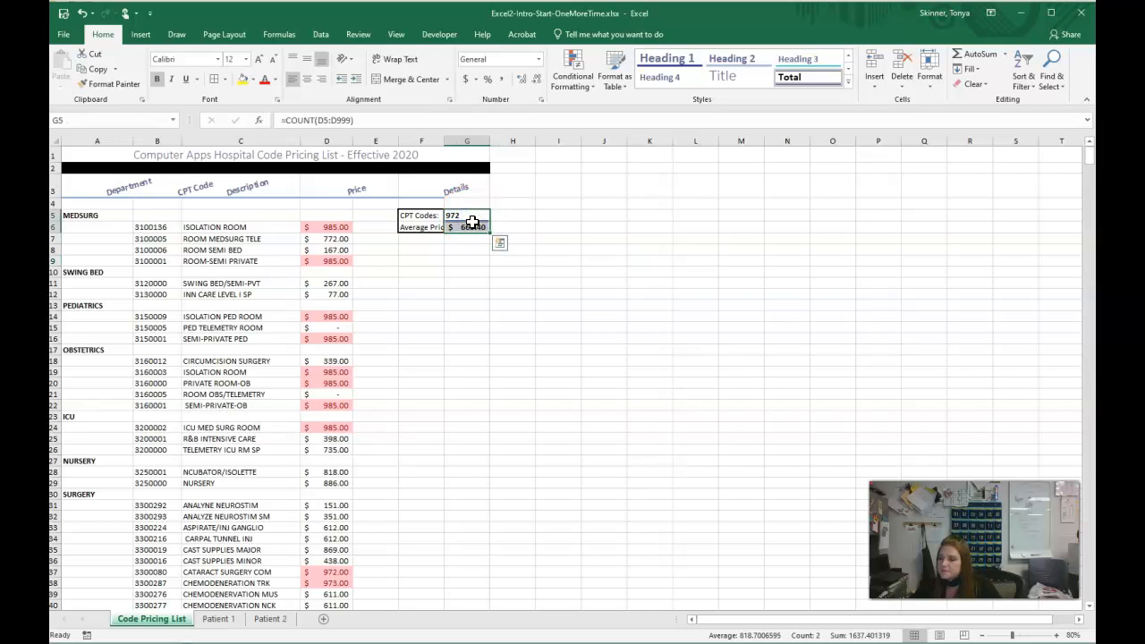
{"action": "left_click", "coordinate": [472, 220]}
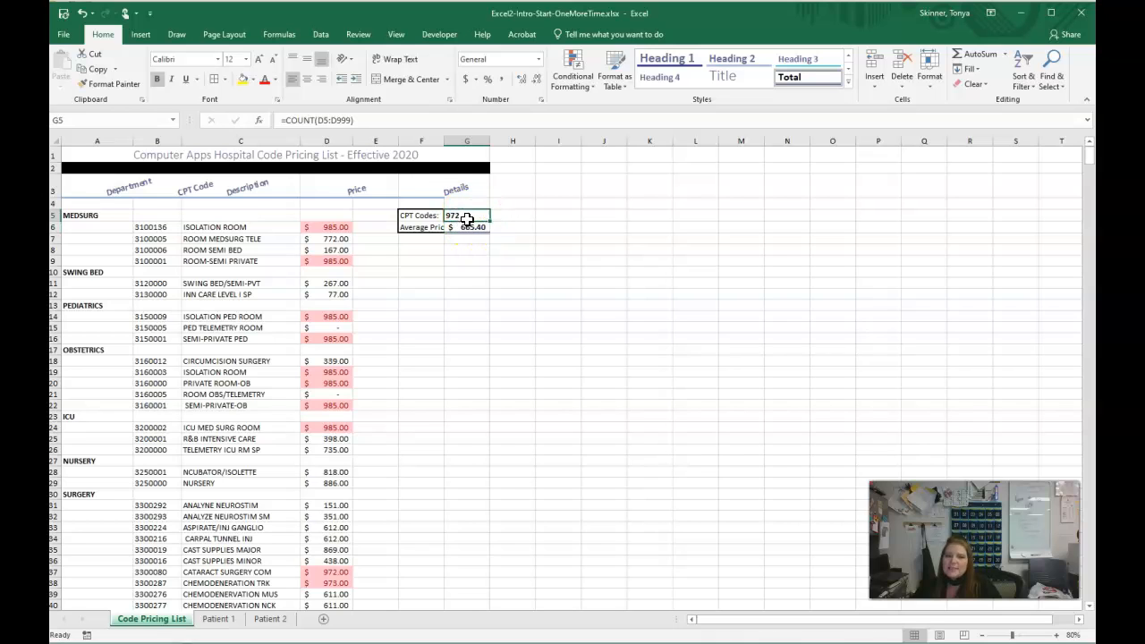
{"action": "left_click_drag", "start_coordinate": [466, 217], "coordinate": [467, 225]}
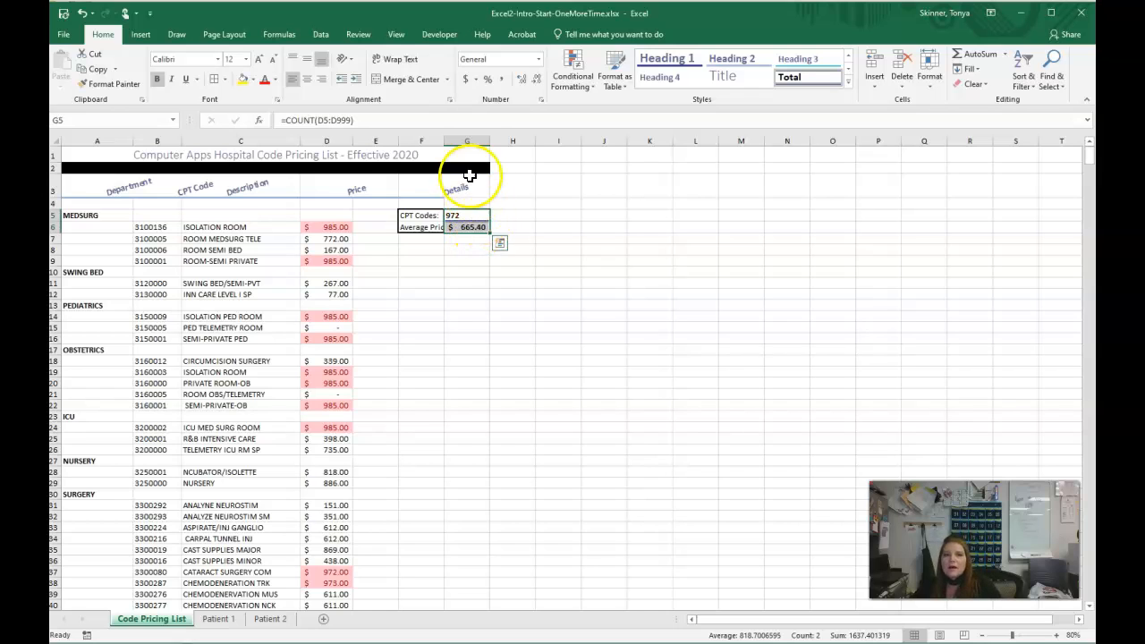
{"action": "left_click", "coordinate": [450, 101]}
{"action": "left_click_drag", "start_coordinate": [458, 56], "coordinate": [652, 135]}
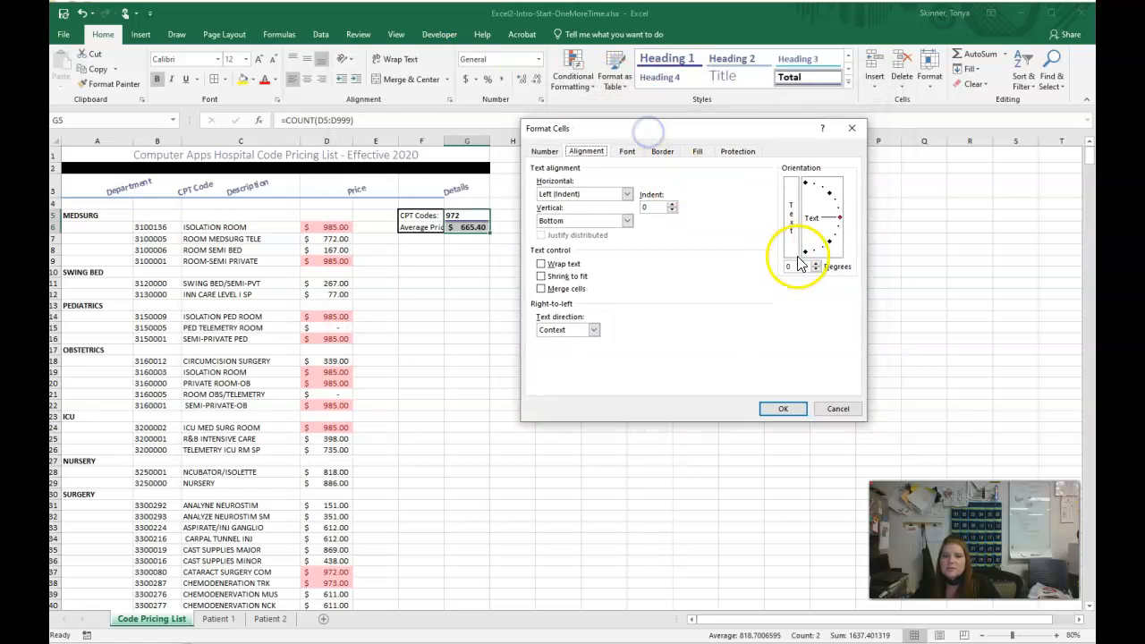
{"action": "left_click", "coordinate": [672, 204]}
{"action": "left_click", "coordinate": [671, 204]}
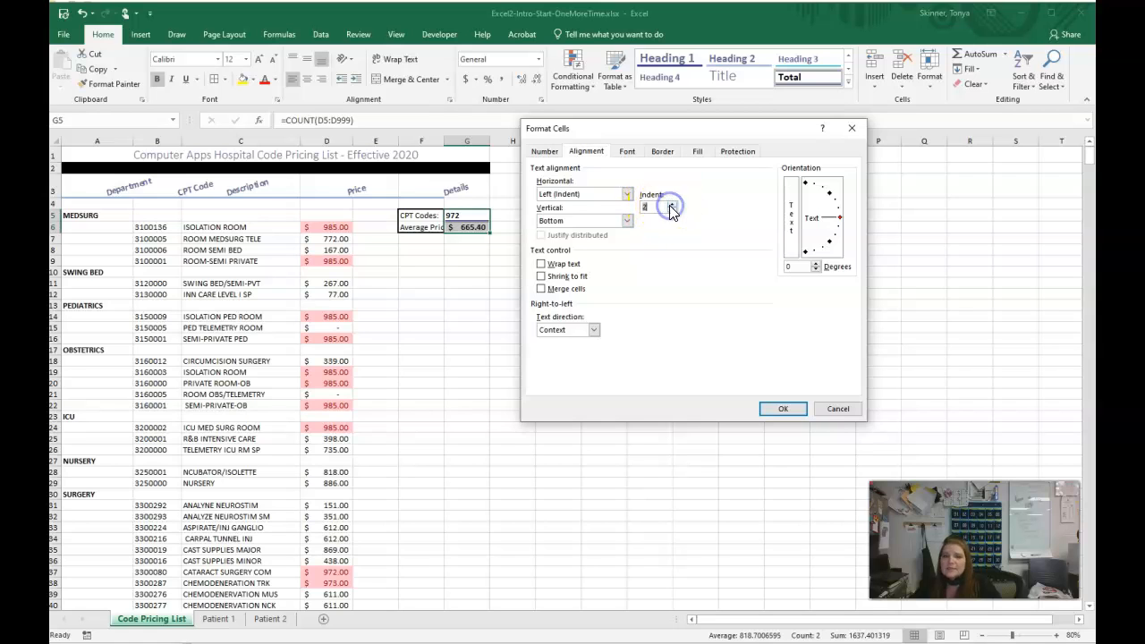
{"action": "left_click", "coordinate": [786, 410]}
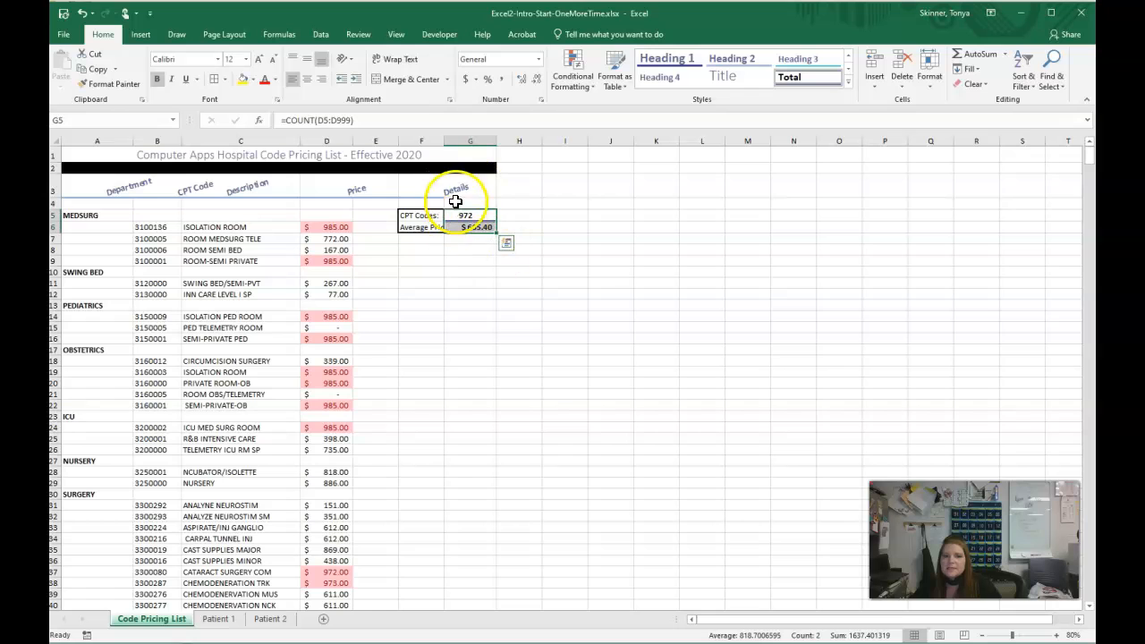
{"action": "left_click", "coordinate": [470, 251]}
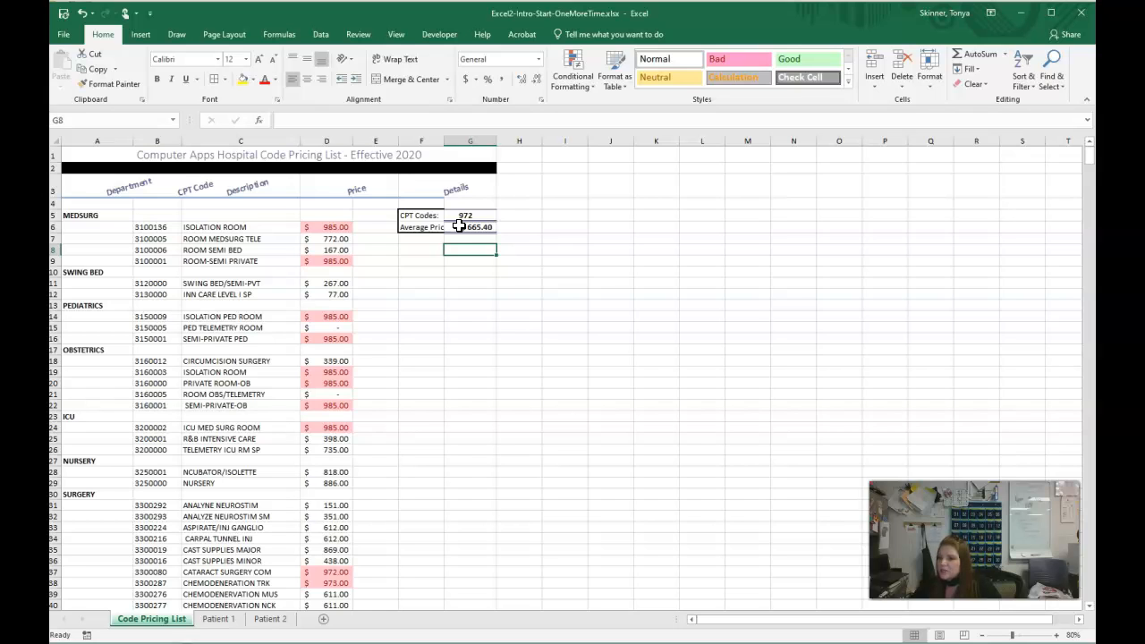
{"action": "double_click", "coordinate": [443, 141]}
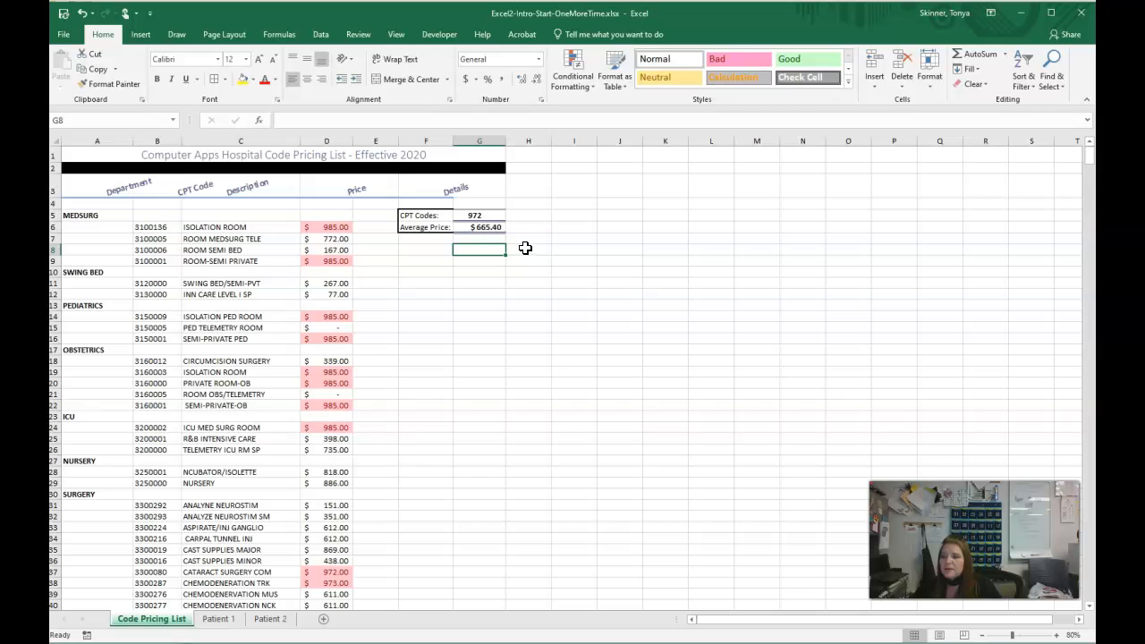
- Apply the Wisp theme to the workbook
{"action": "left_click", "coordinate": [224, 36]}
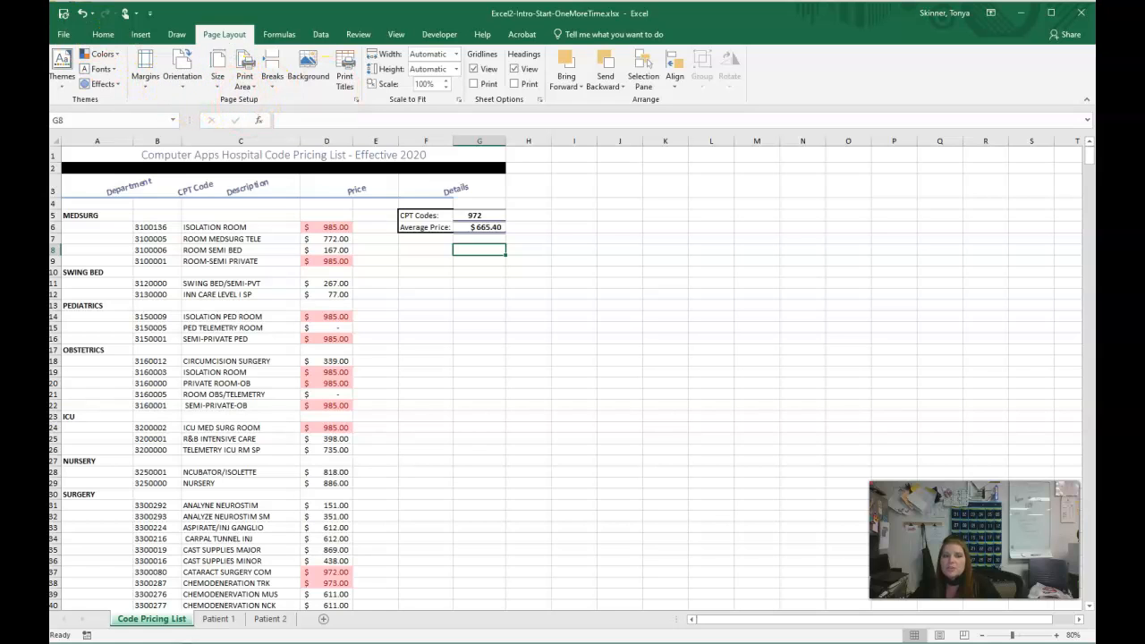
{"action": "left_click", "coordinate": [61, 88]}
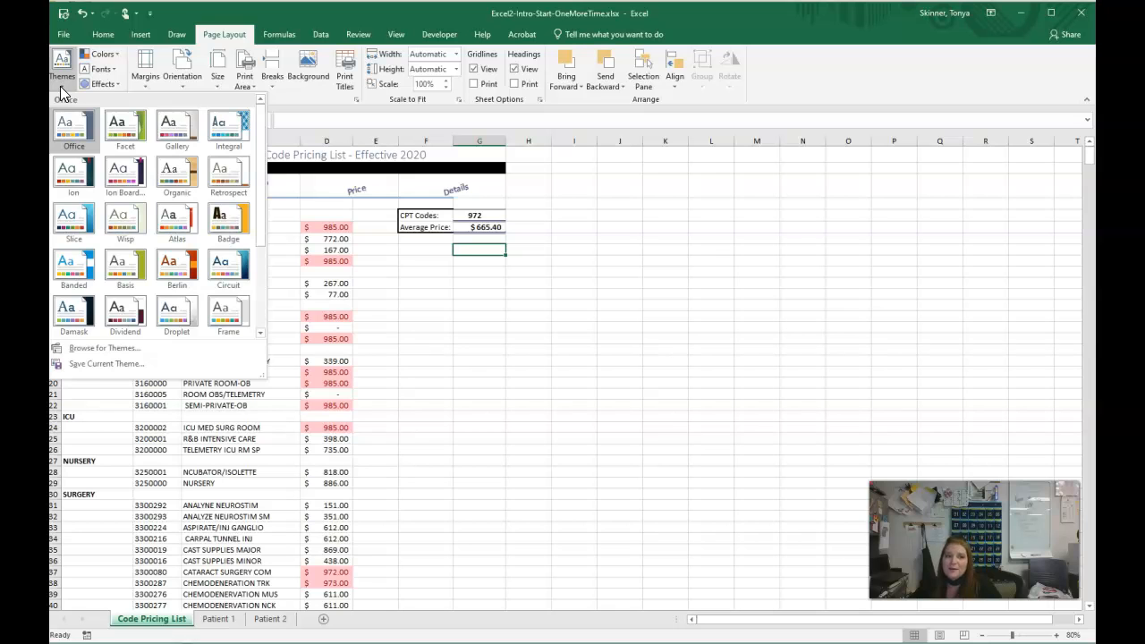
{"action": "left_click", "coordinate": [130, 214]}
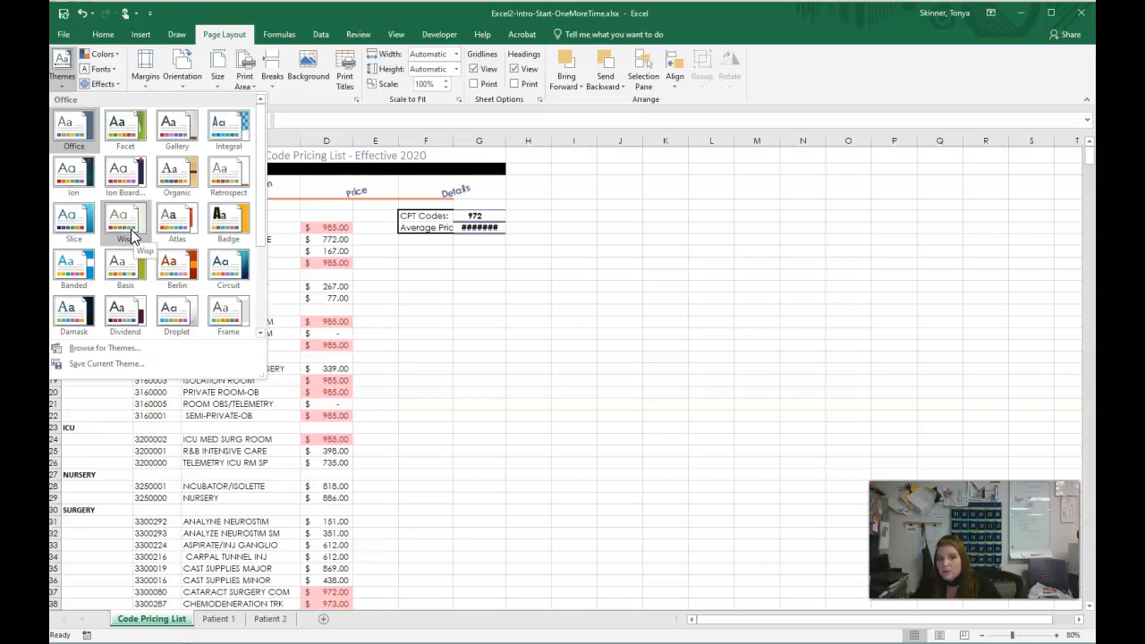
{"action": "left_click", "coordinate": [131, 228]}
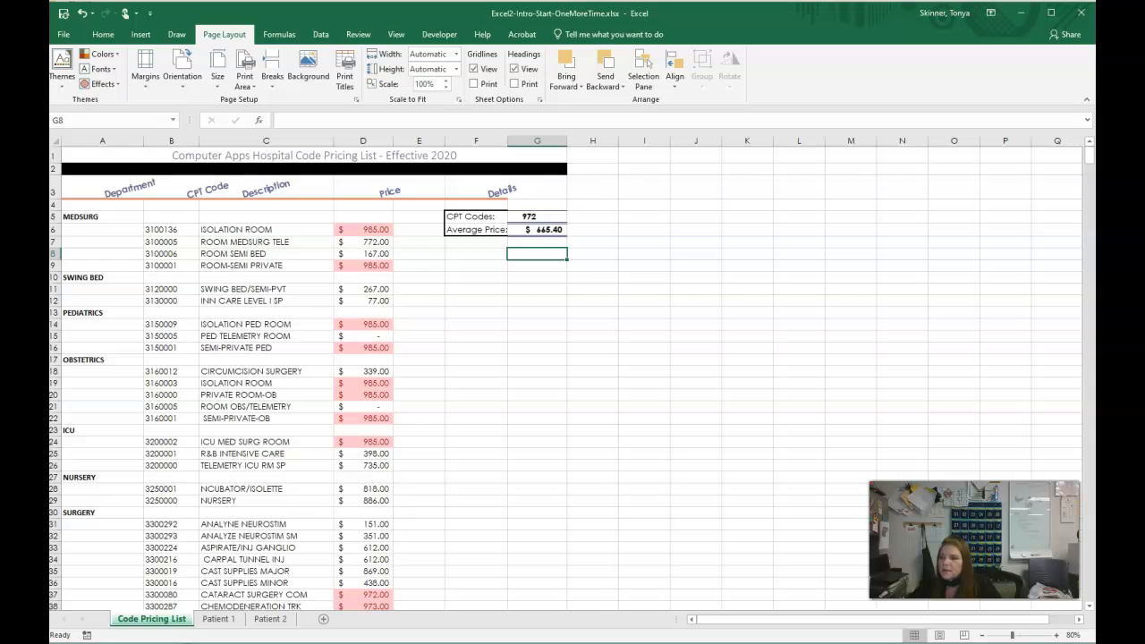
{"action": "left_click", "coordinate": [456, 291]}
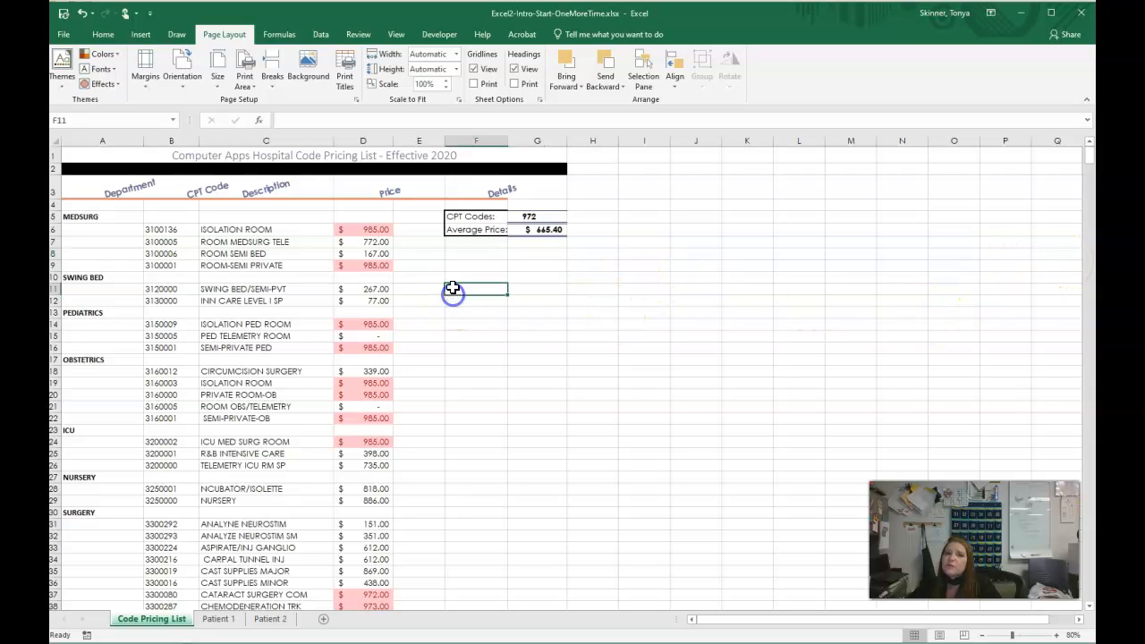
- Replace every occurrence of FB with FOR BODY in the Code Pricing List
{"action": "left_click", "coordinate": [101, 35]}
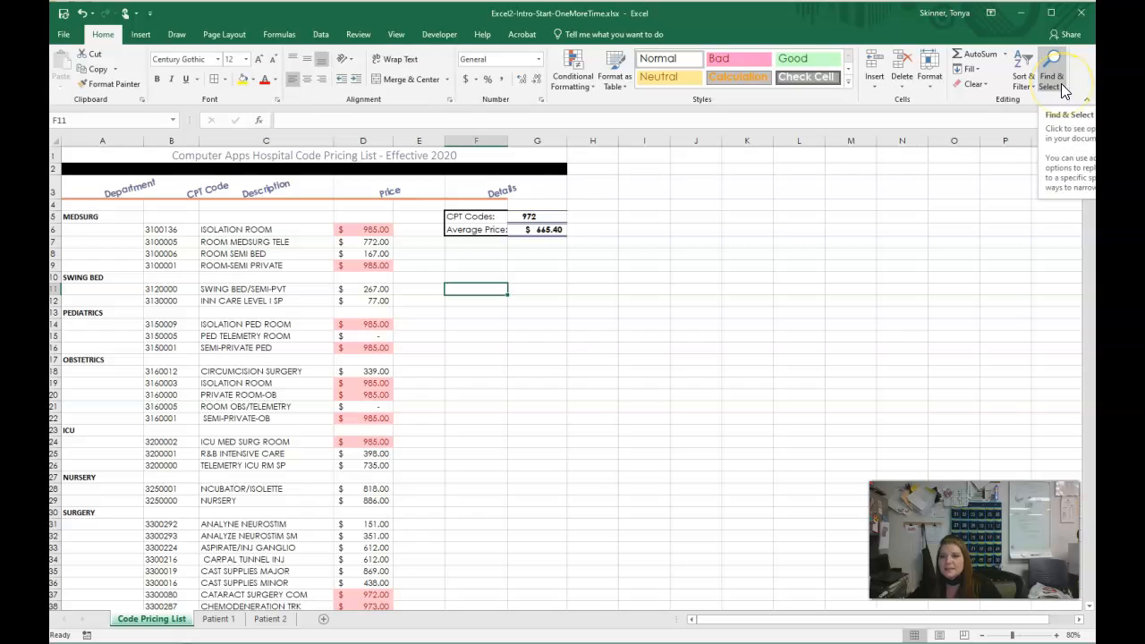
{"action": "key", "text": "ctrl+f"}
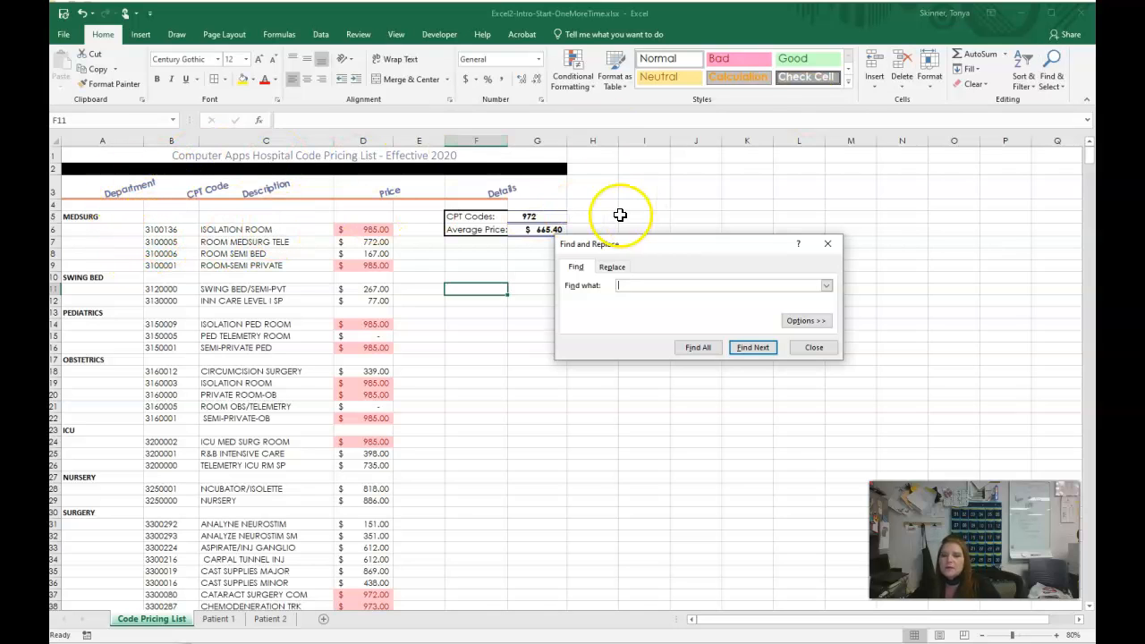
{"action": "left_click", "coordinate": [611, 267]}
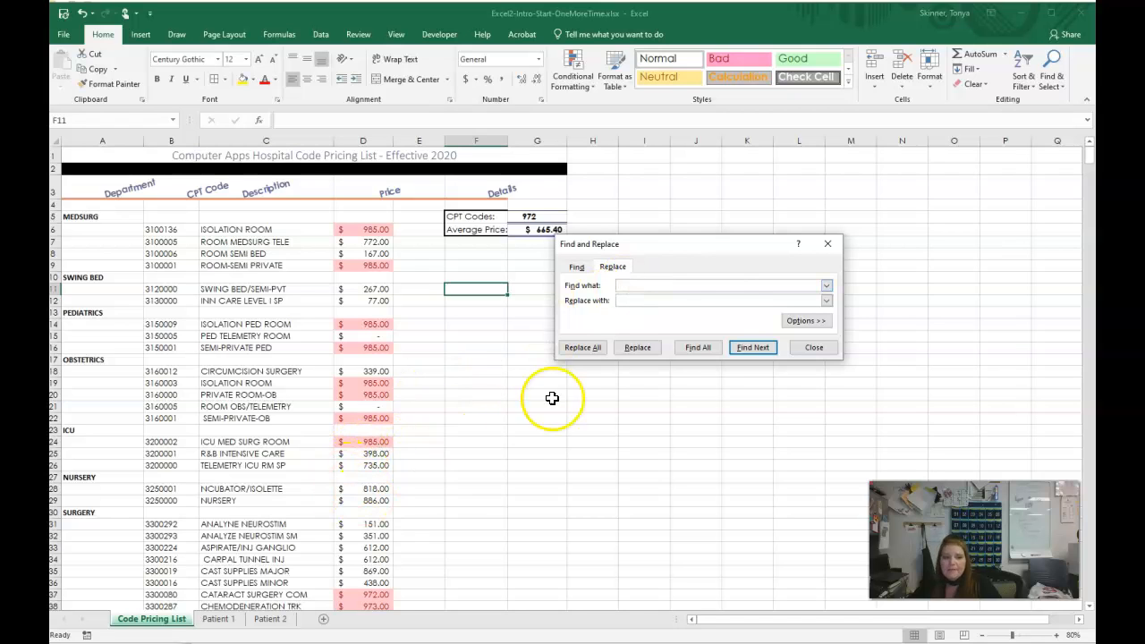
{"action": "left_click", "coordinate": [634, 301]}
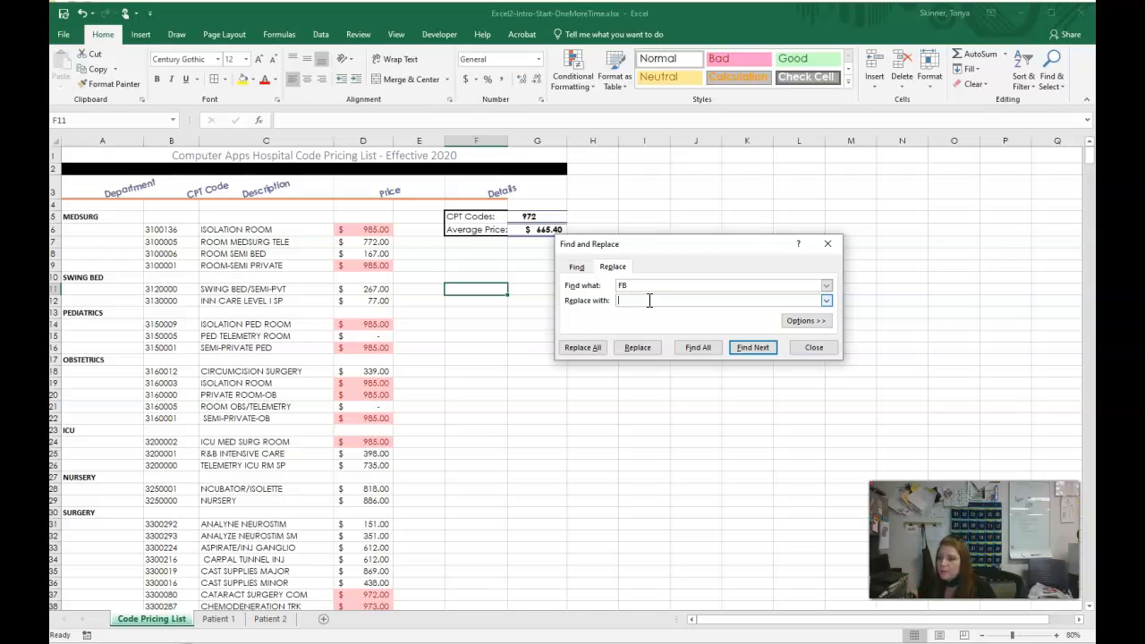
{"action": "left_click", "coordinate": [696, 352]}
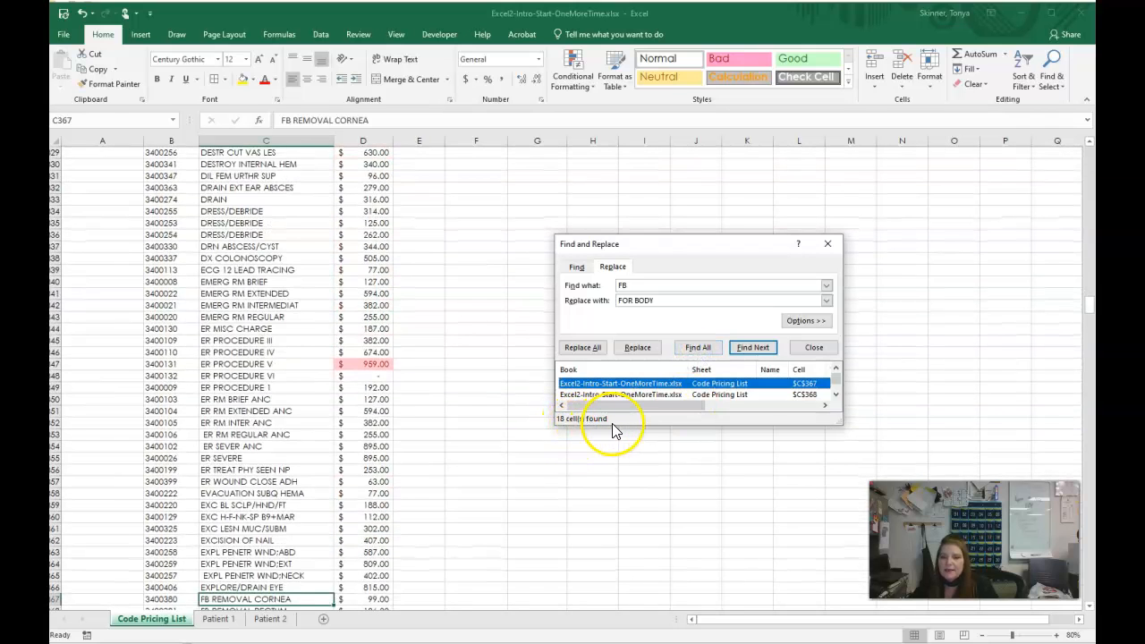
{"action": "left_click", "coordinate": [590, 350]}
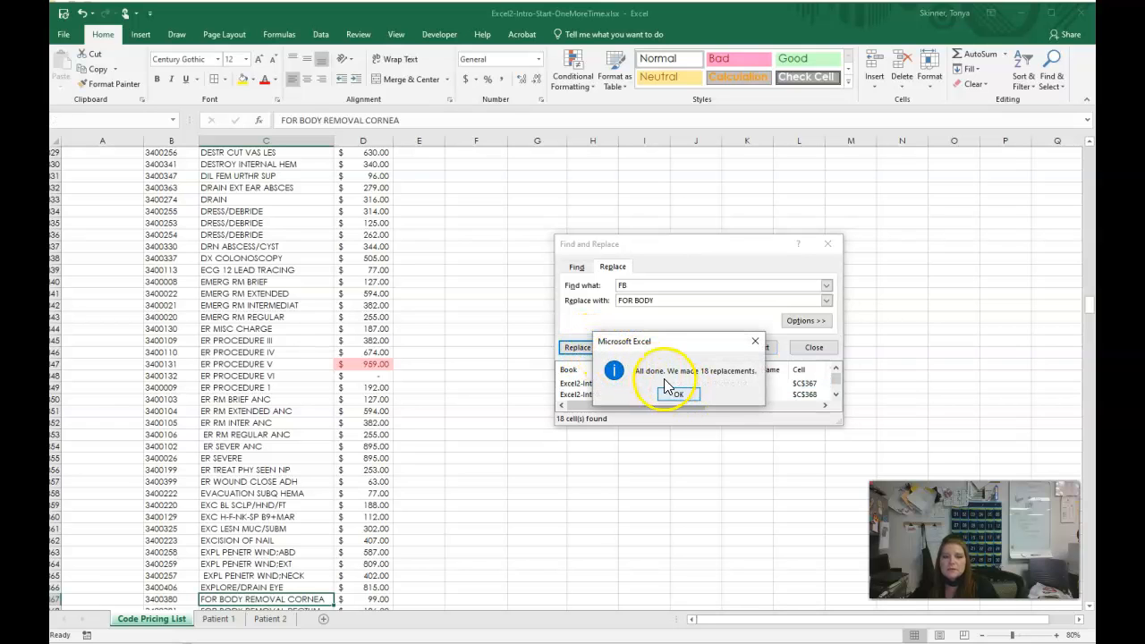
{"action": "left_click", "coordinate": [679, 395]}
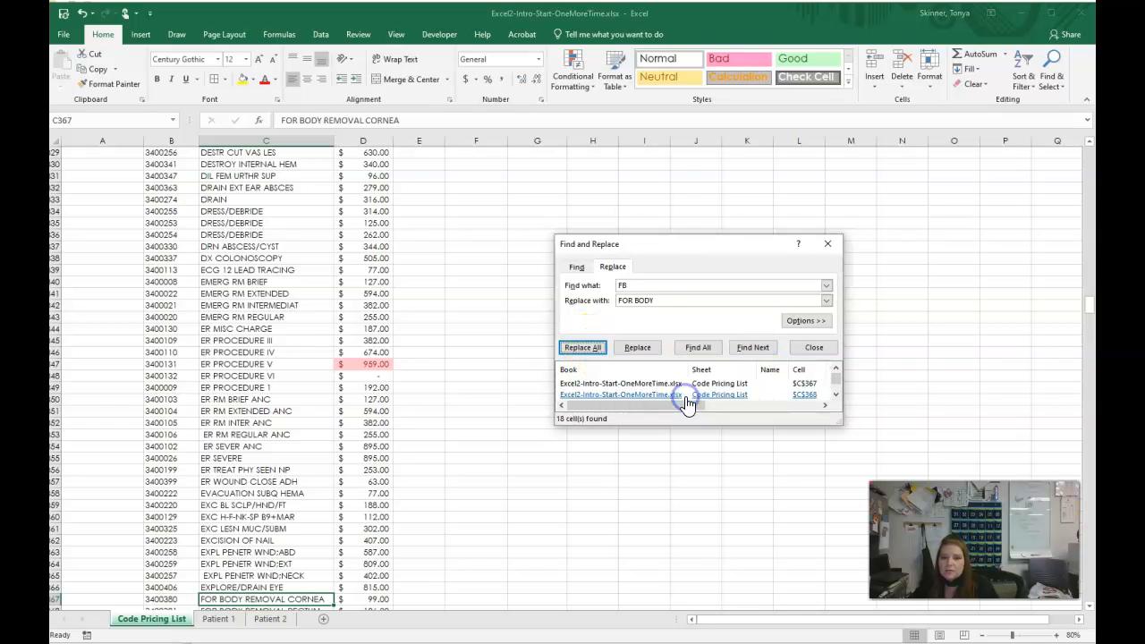
{"action": "left_click", "coordinate": [811, 349]}
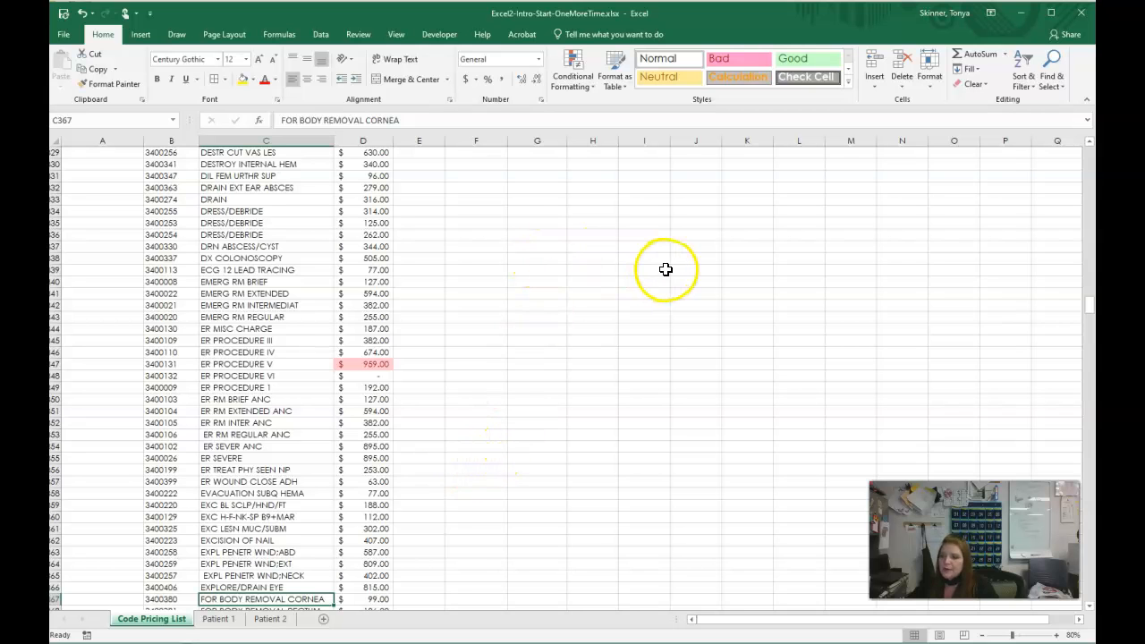
- Return to cell A1 and examine the first several pages of the Code Pricing List in the print preview
{"action": "left_click", "coordinate": [635, 363]}
{"action": "key", "text": "ctrl+Home"}
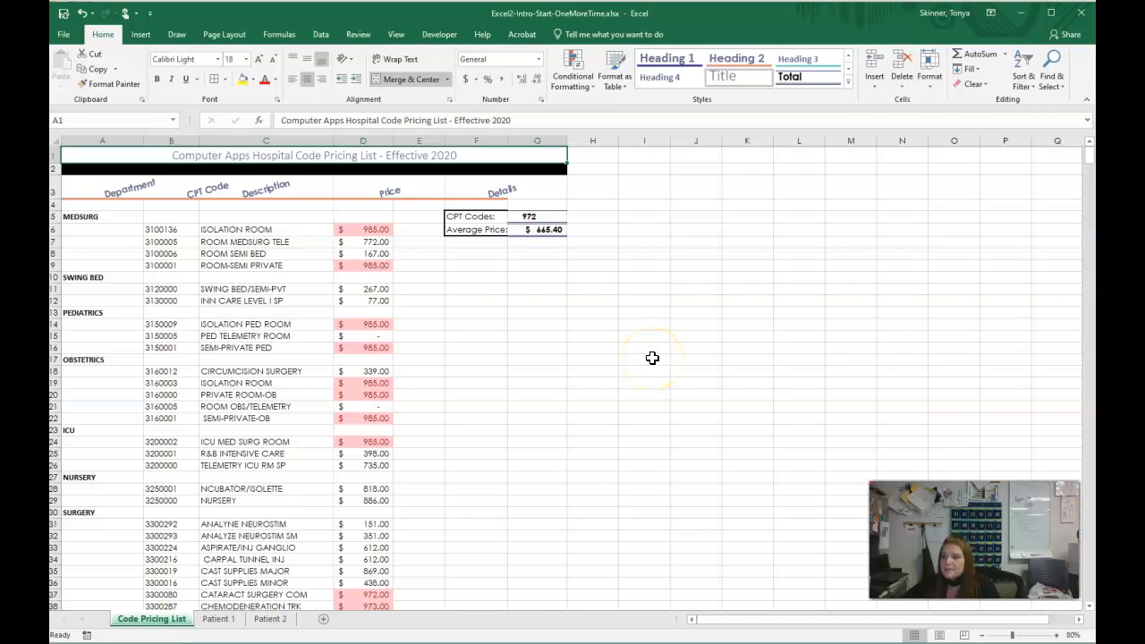
{"action": "left_click", "coordinate": [72, 35]}
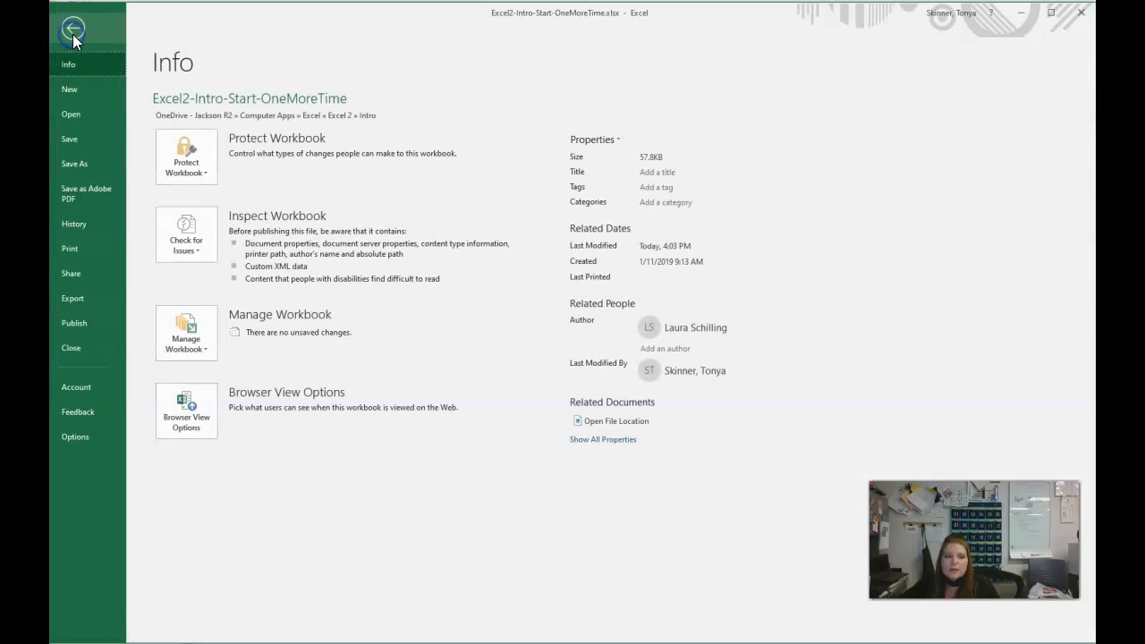
{"action": "left_click", "coordinate": [89, 254]}
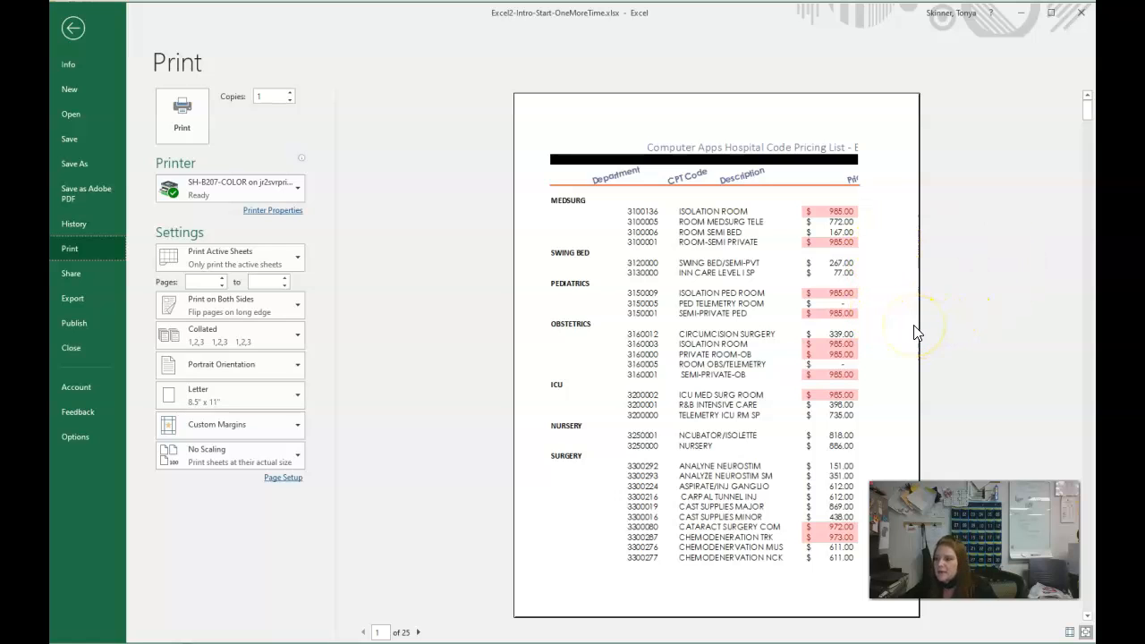
{"action": "scroll", "coordinate": [651, 333], "scroll_direction": "down", "scroll_amount": 2}
{"action": "scroll", "coordinate": [651, 333], "scroll_direction": "down", "scroll_amount": 1}
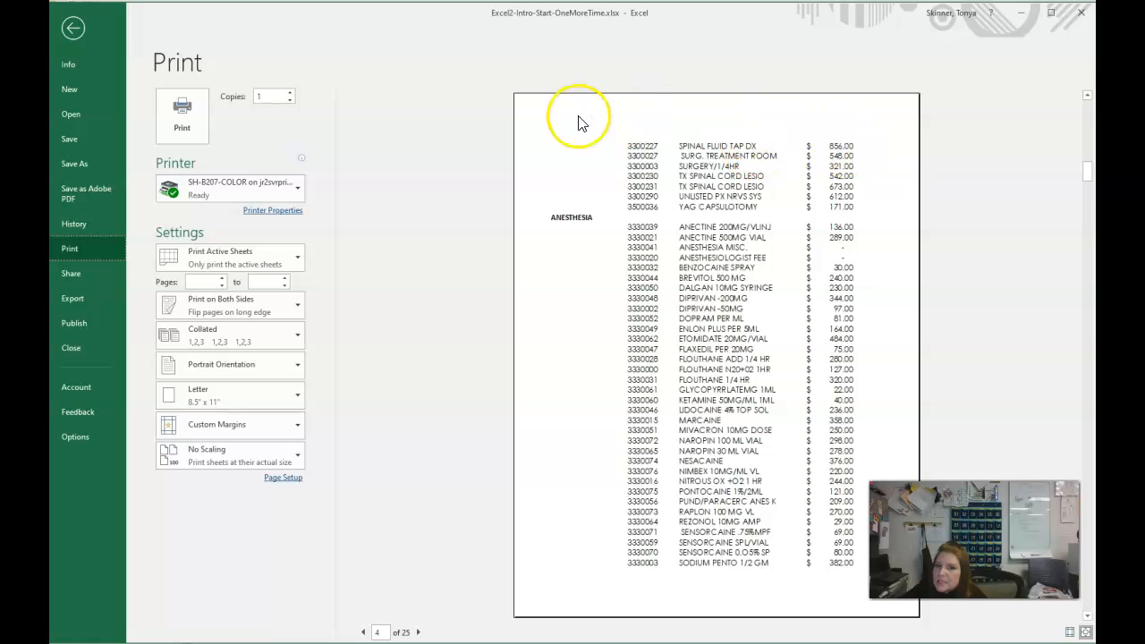
{"action": "scroll", "coordinate": [774, 166], "scroll_direction": "down", "scroll_amount": 2}
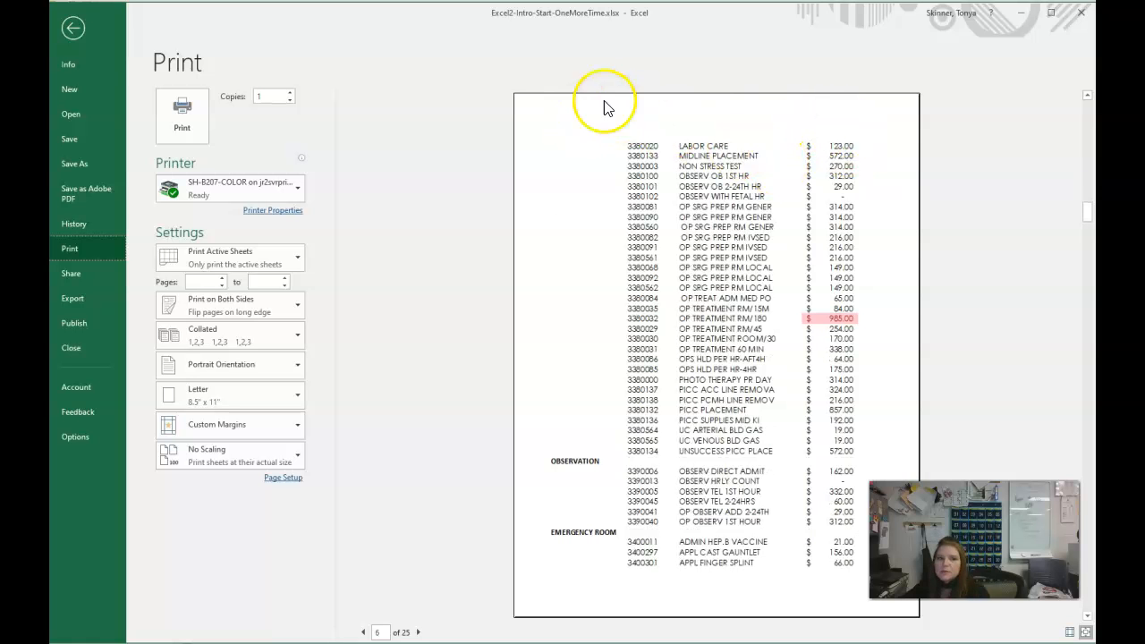
{"action": "left_click", "coordinate": [77, 30]}
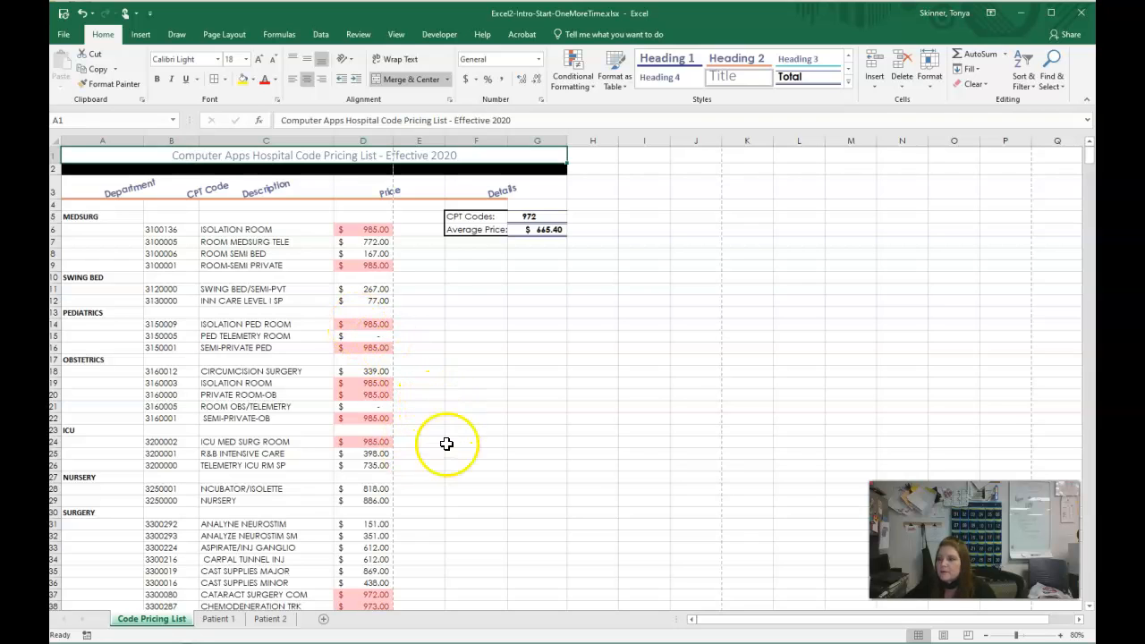
- Insert a page break above the NURSERY department in row 27 of the Code Pricing List
{"action": "left_click", "coordinate": [78, 477]}
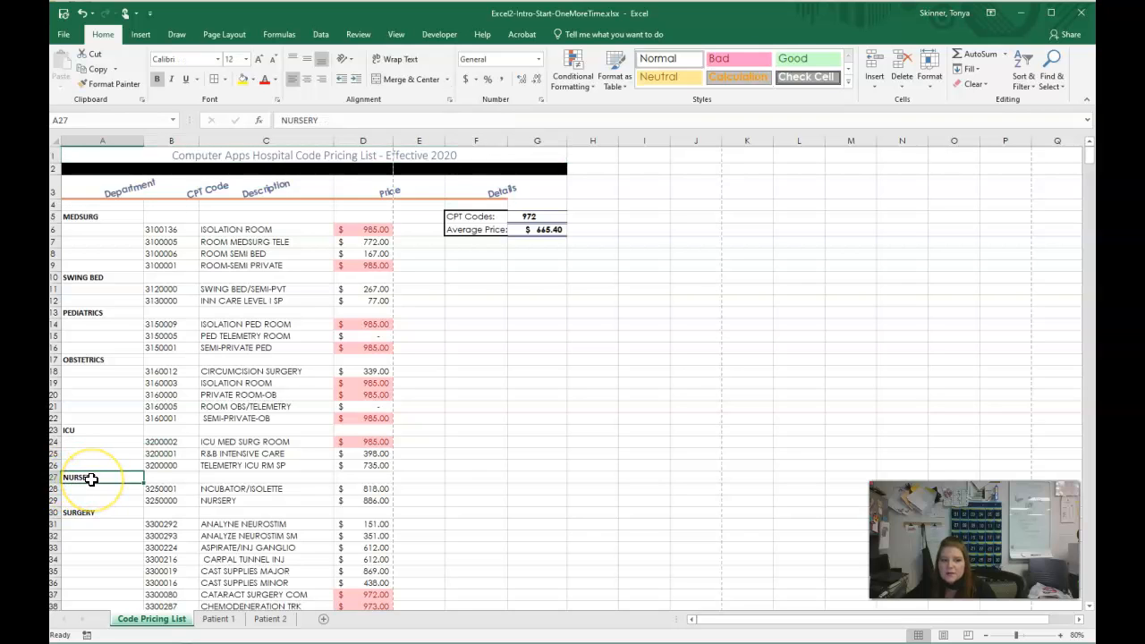
{"action": "left_click", "coordinate": [232, 37]}
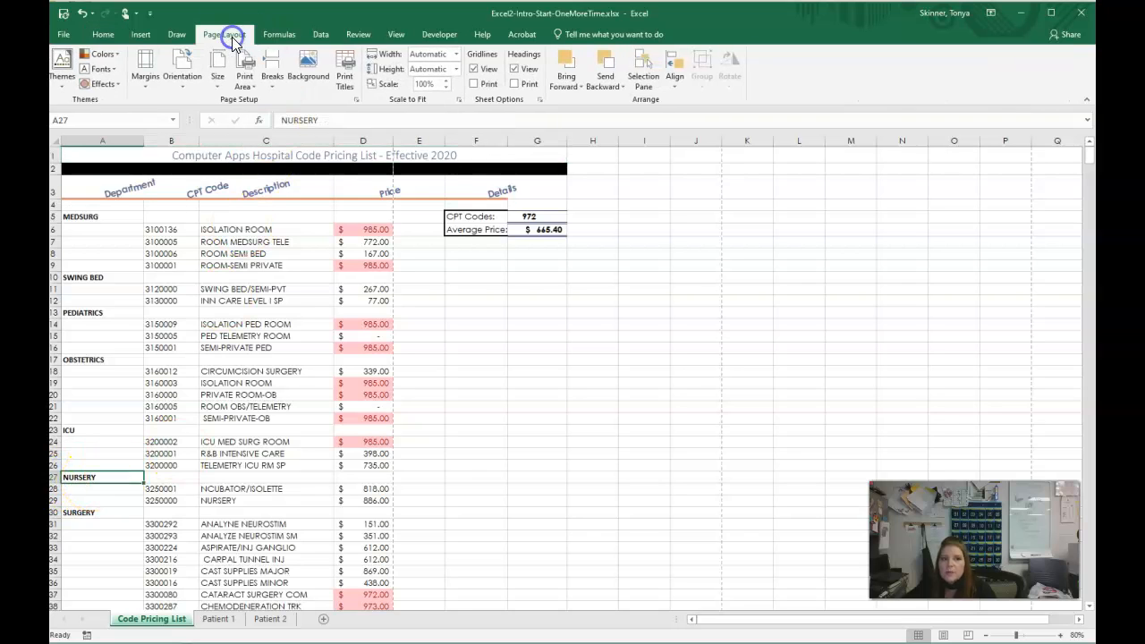
{"action": "left_click", "coordinate": [271, 82]}
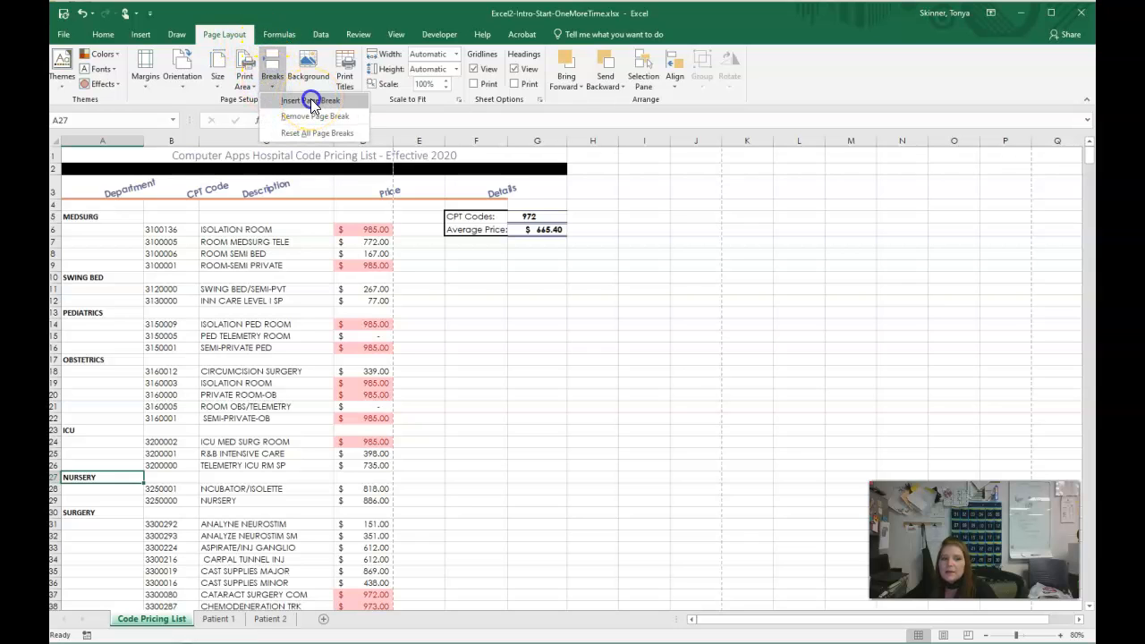
{"action": "left_click", "coordinate": [311, 100]}
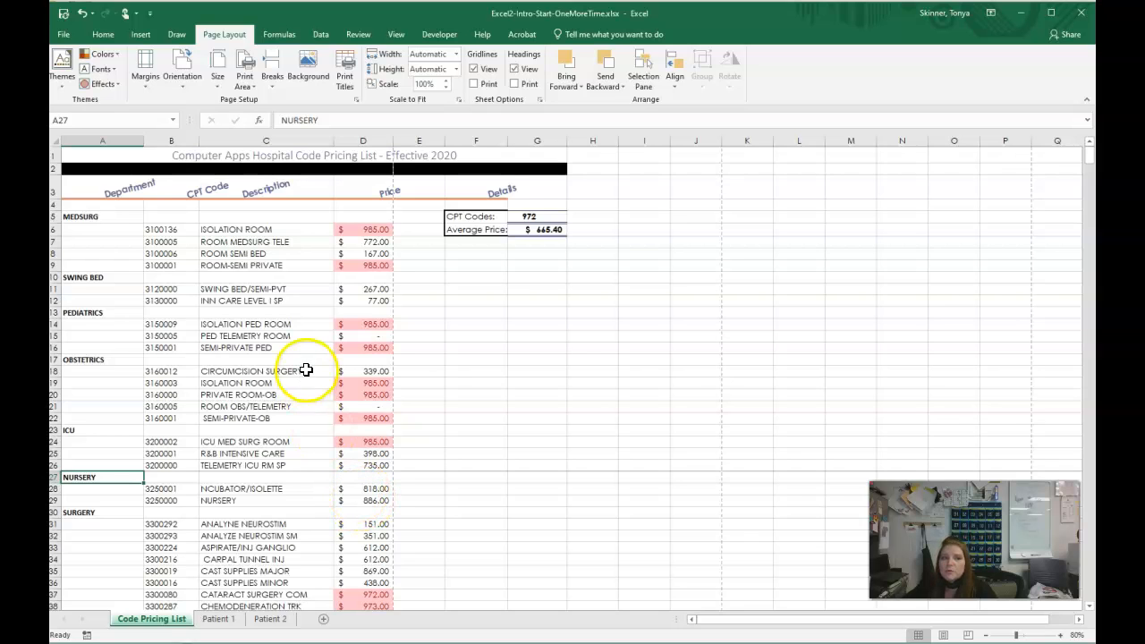
- Set the Code Pricing List to landscape orientation with narrow margins and check its first two pages in the print preview
{"action": "left_click", "coordinate": [181, 83]}
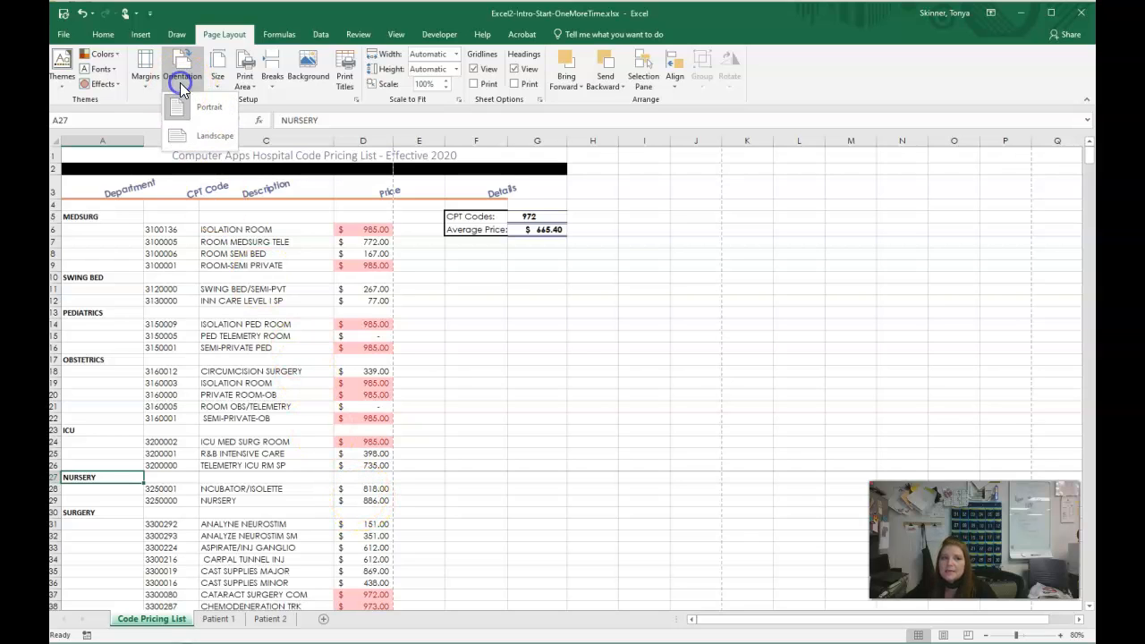
{"action": "left_click", "coordinate": [207, 133]}
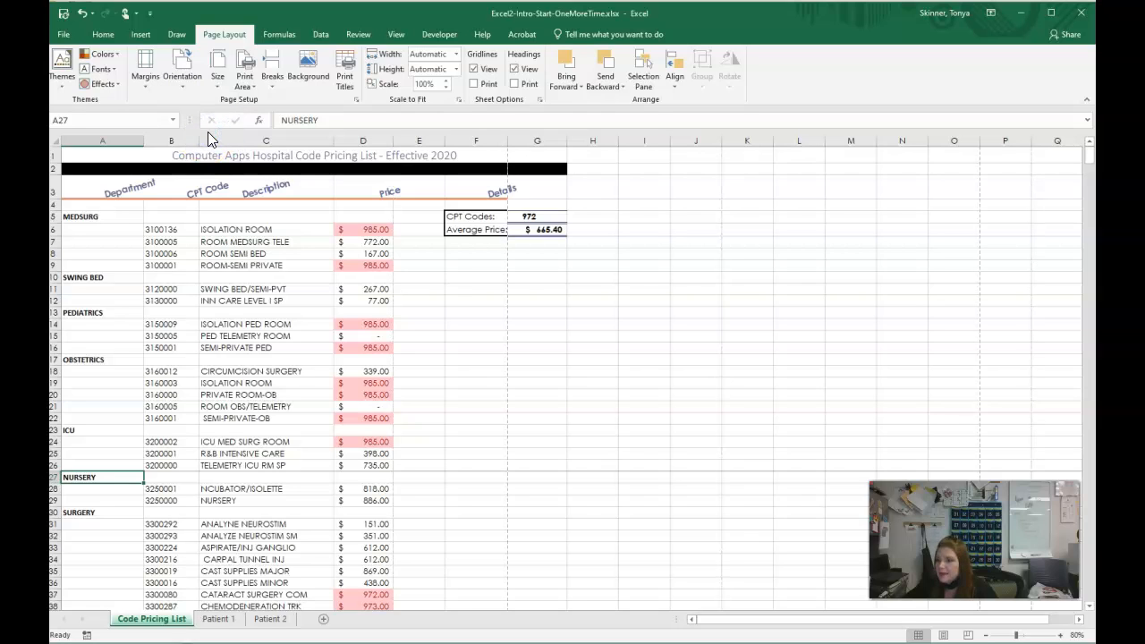
{"action": "left_click", "coordinate": [148, 76]}
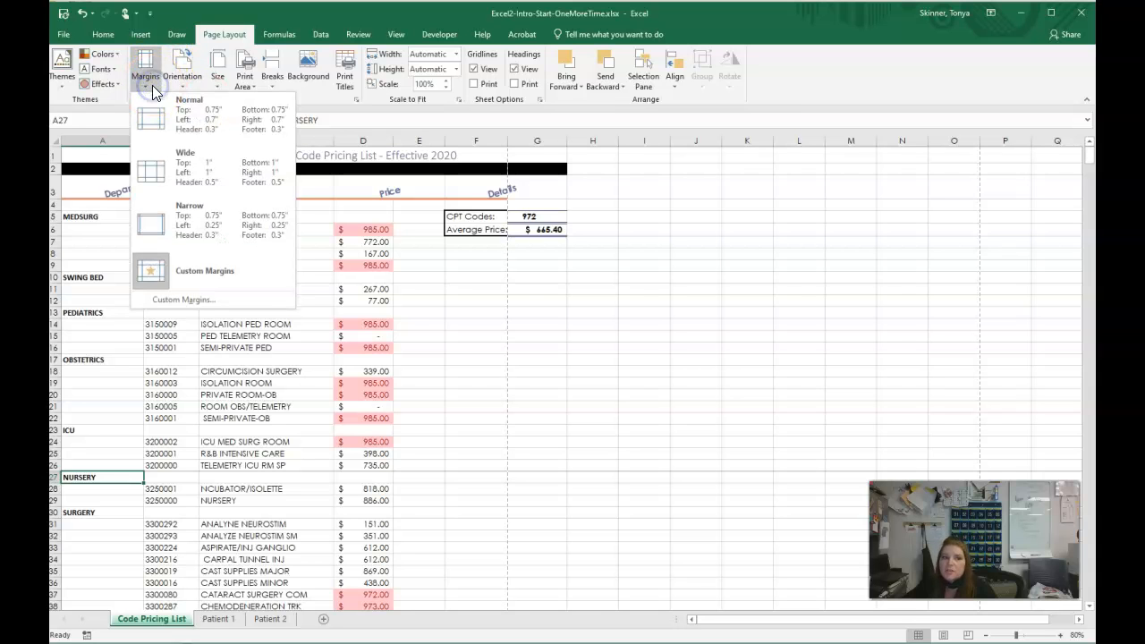
{"action": "left_click", "coordinate": [200, 213]}
{"action": "left_click", "coordinate": [62, 36]}
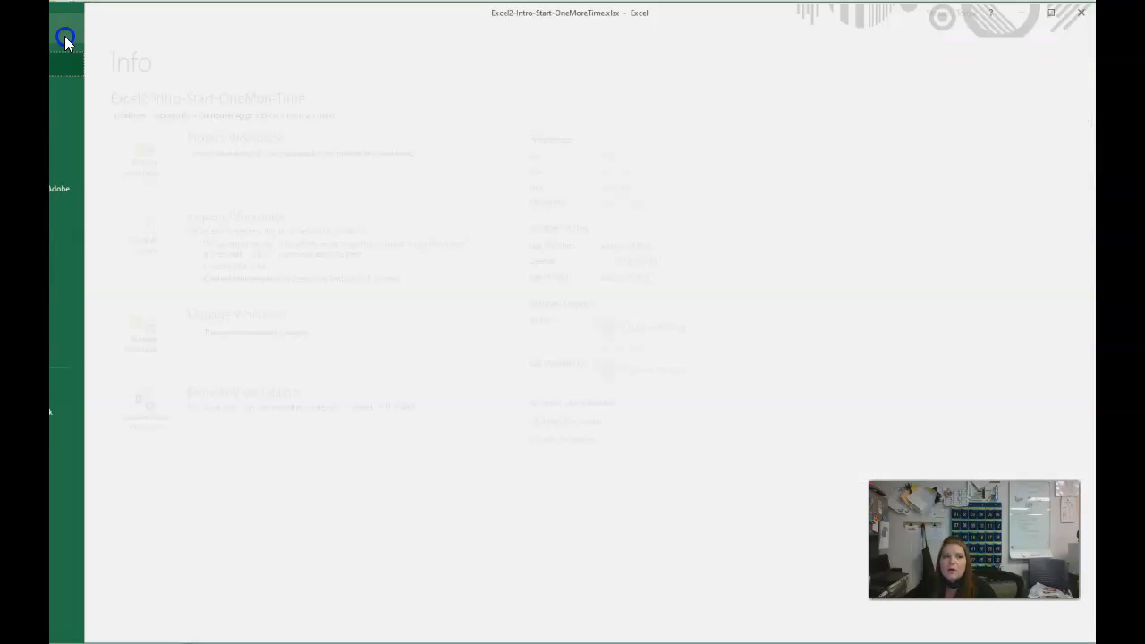
{"action": "left_click", "coordinate": [90, 244]}
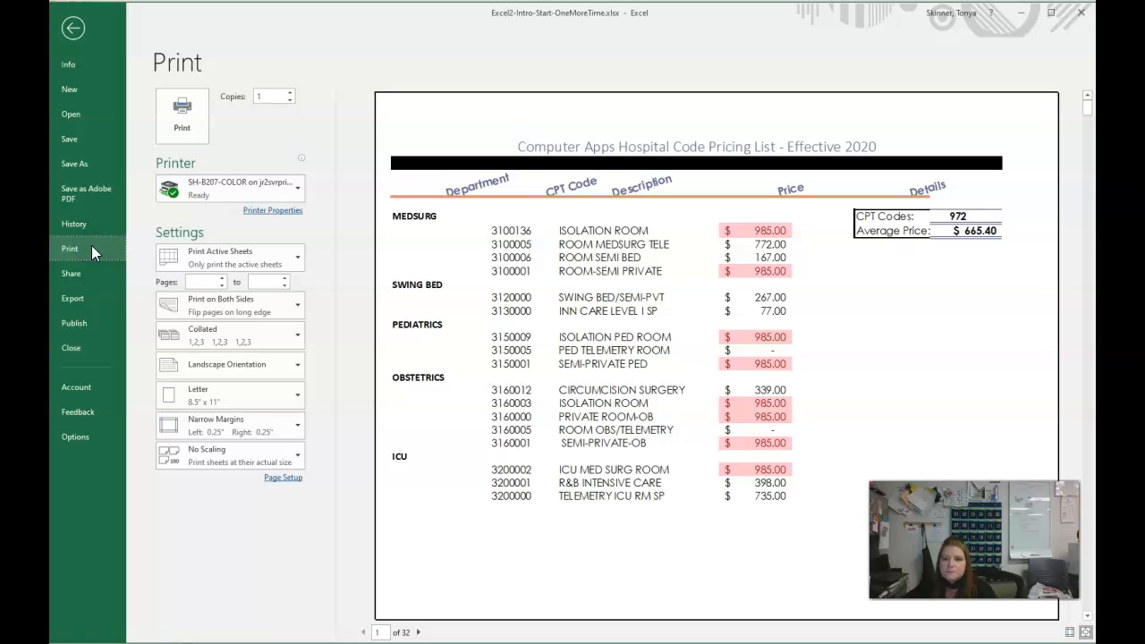
{"action": "left_click", "coordinate": [419, 632]}
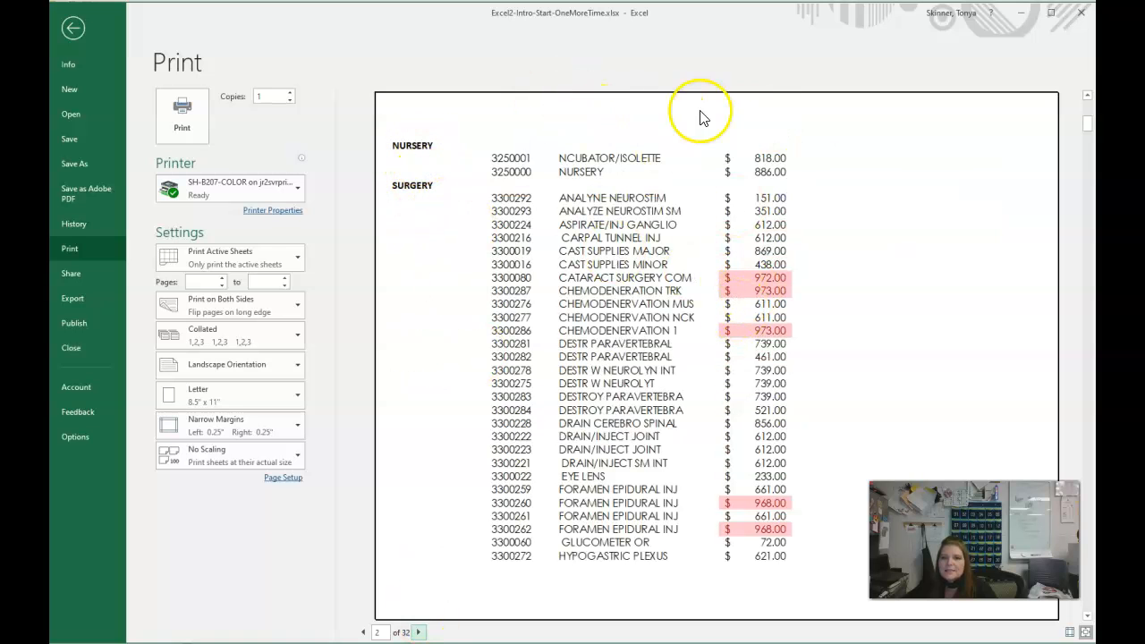
{"action": "left_click", "coordinate": [73, 29]}
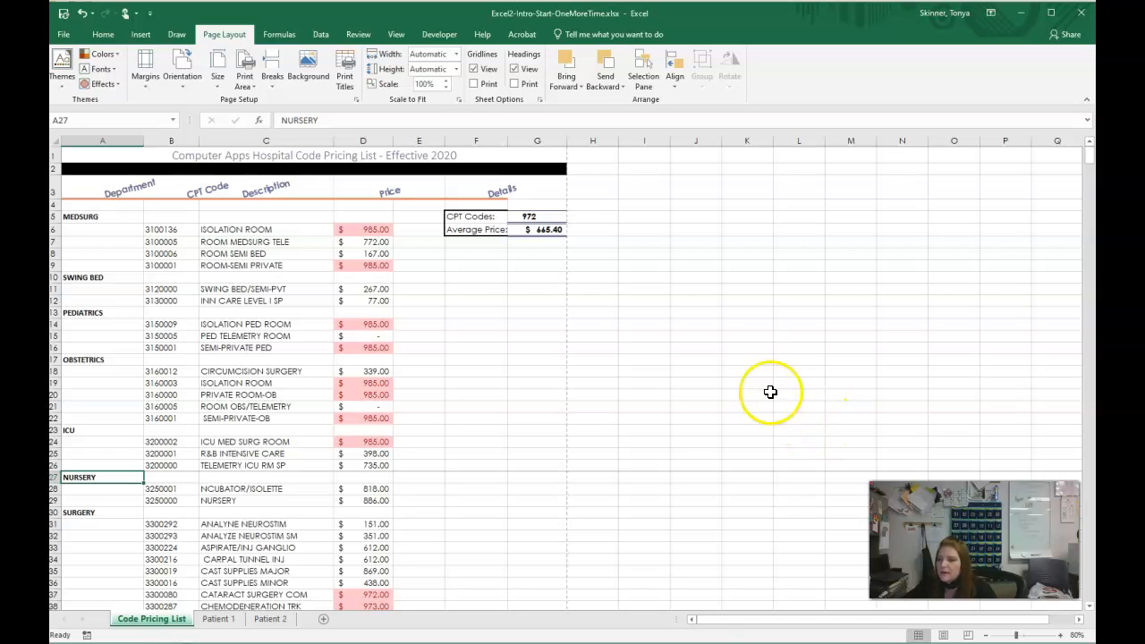
- Set row 3 with the column headings to repeat at the top of every printed page
{"action": "left_click", "coordinate": [343, 79]}
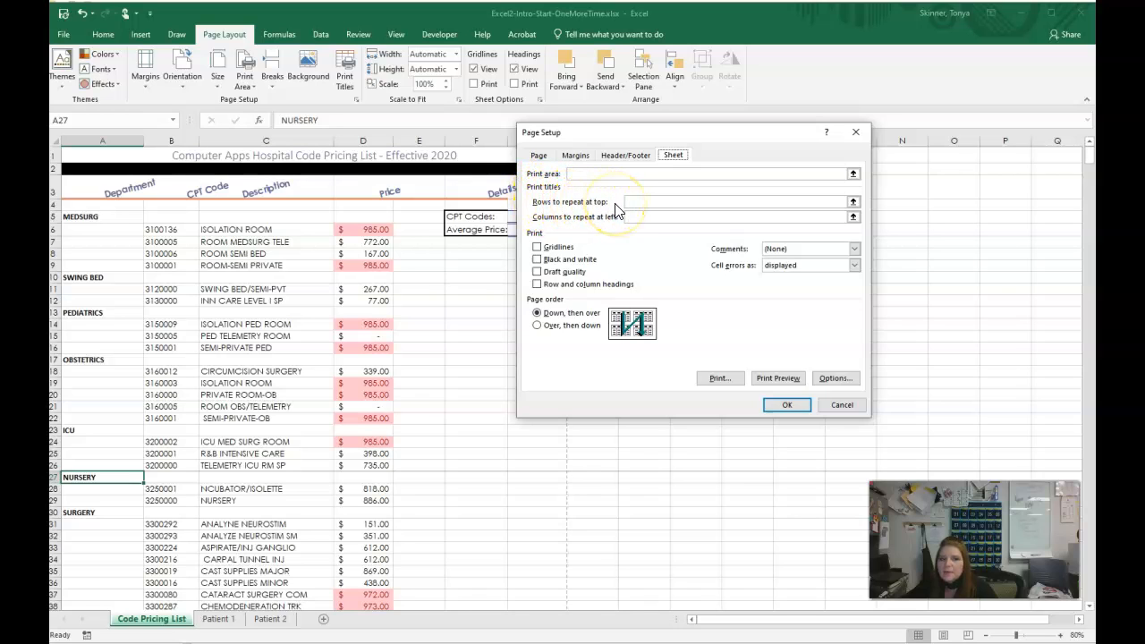
{"action": "left_click", "coordinate": [853, 203]}
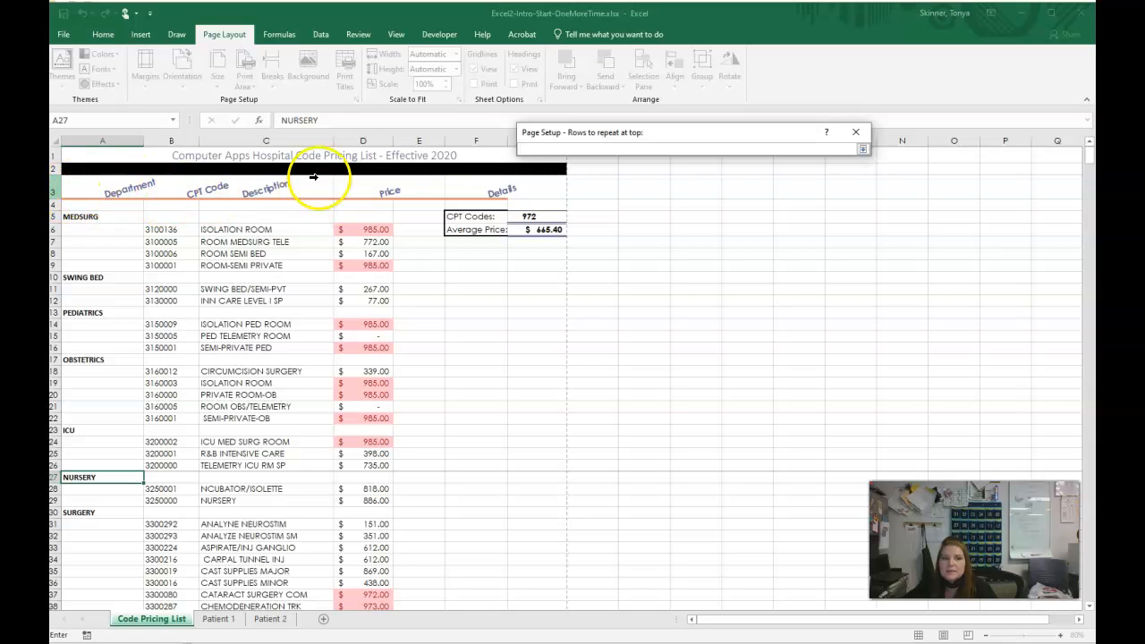
{"action": "left_click", "coordinate": [62, 187]}
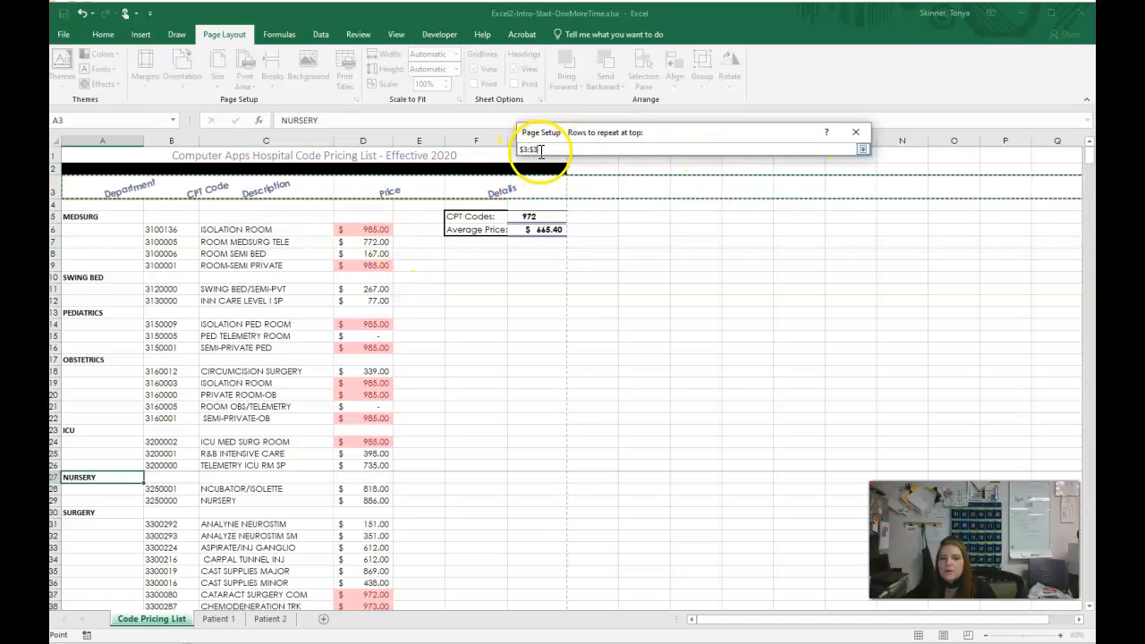
{"action": "left_click", "coordinate": [863, 150]}
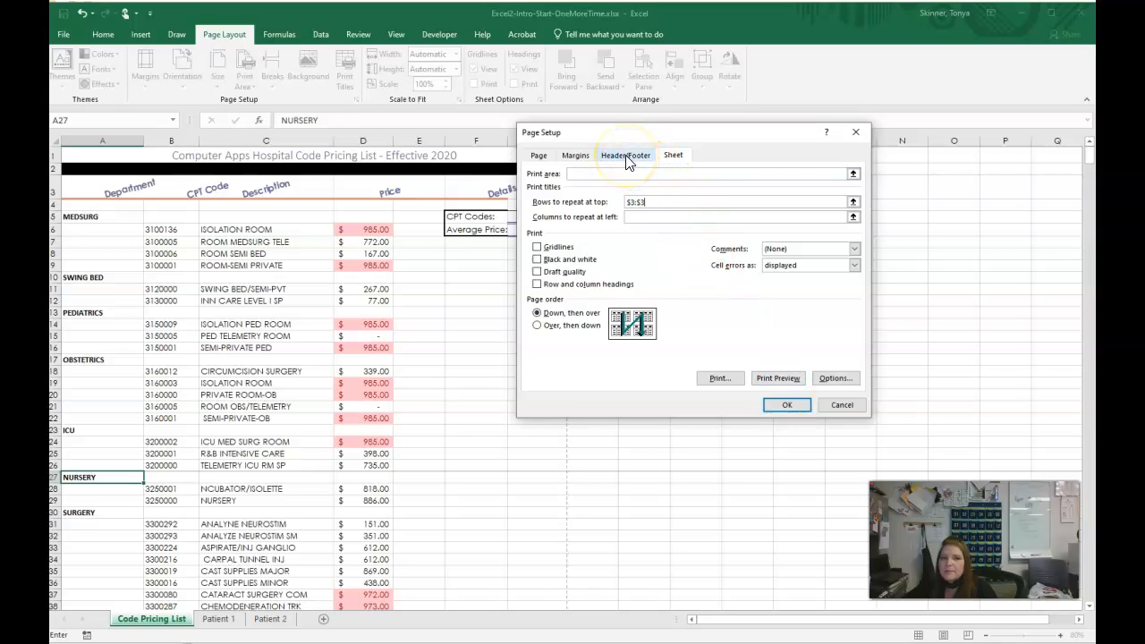
{"action": "left_click", "coordinate": [785, 405]}
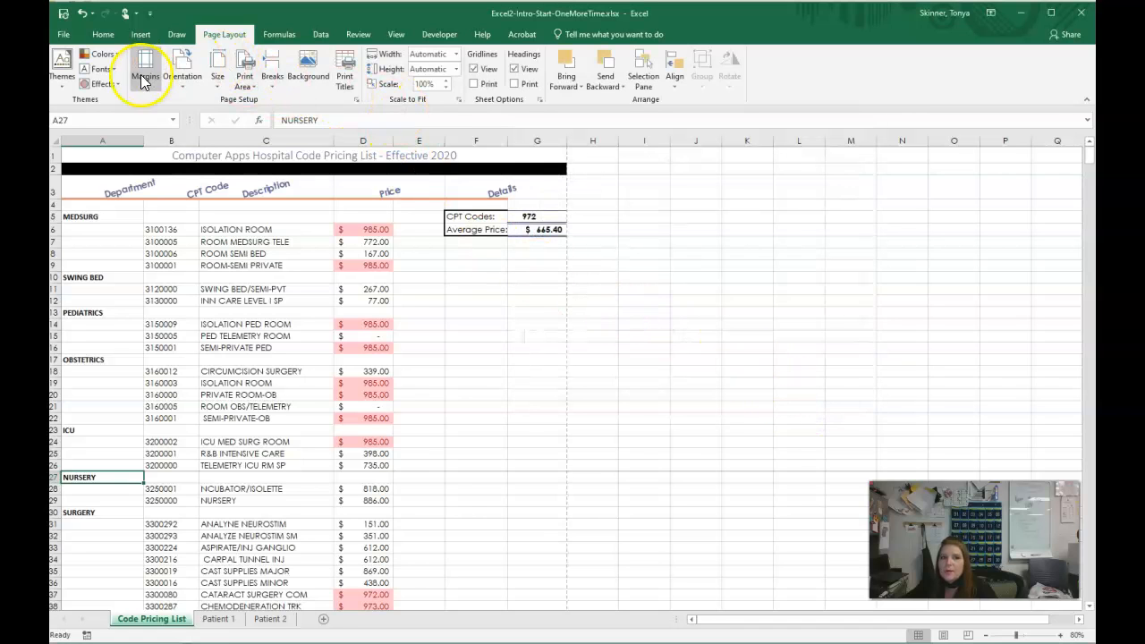
- Create a custom footer with the page number in the left section and the sheet name in the center section
{"action": "left_click", "coordinate": [356, 101]}
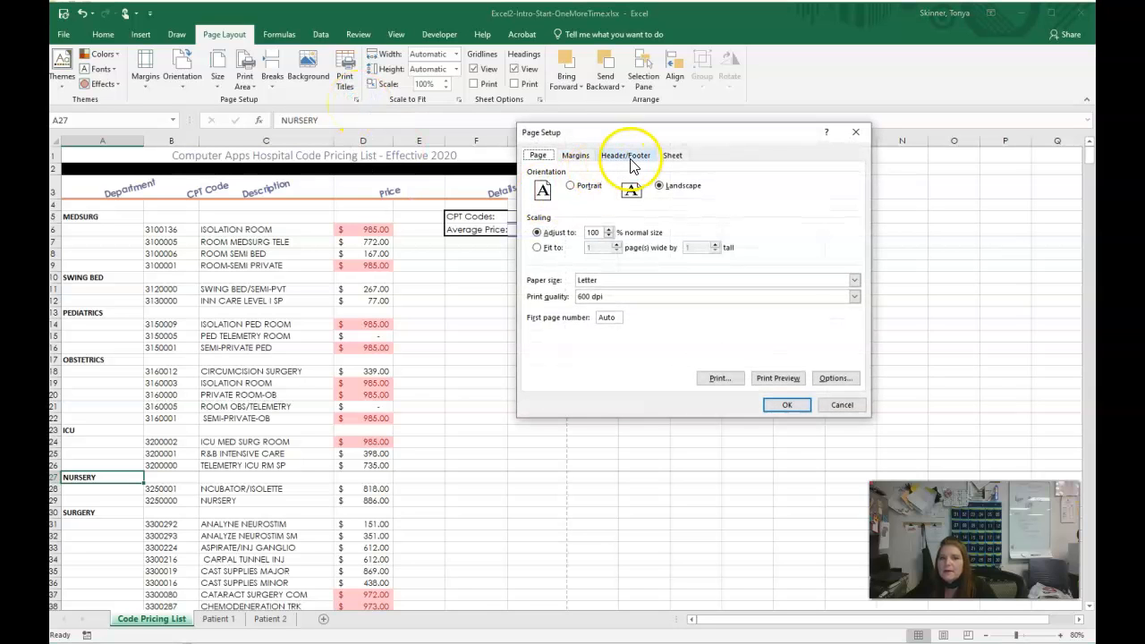
{"action": "left_click", "coordinate": [630, 161]}
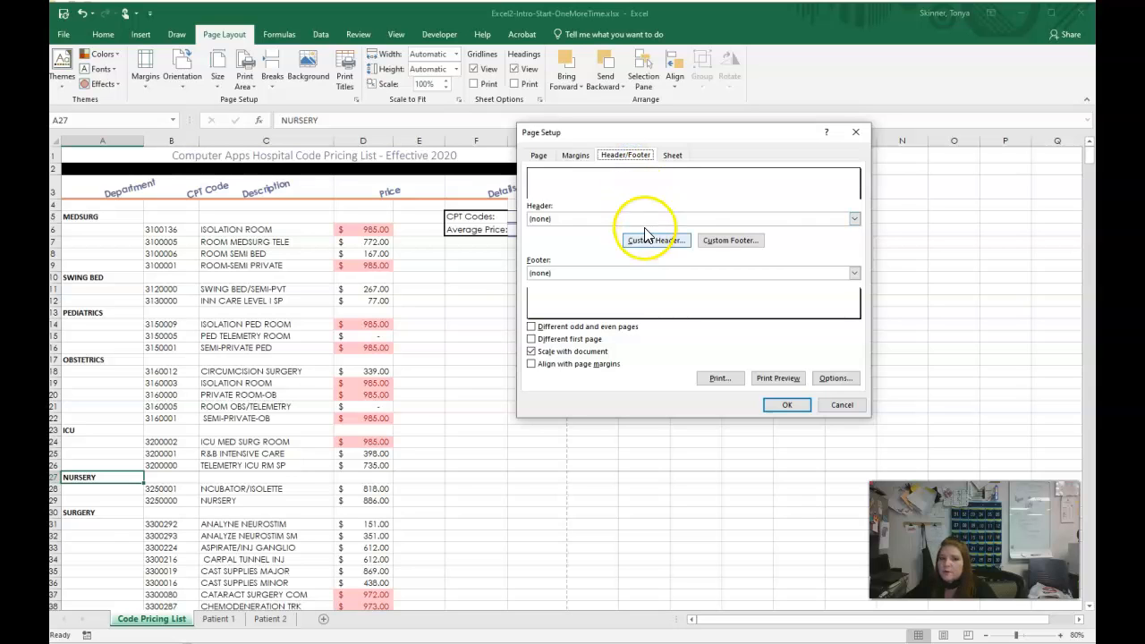
{"action": "left_click", "coordinate": [730, 240]}
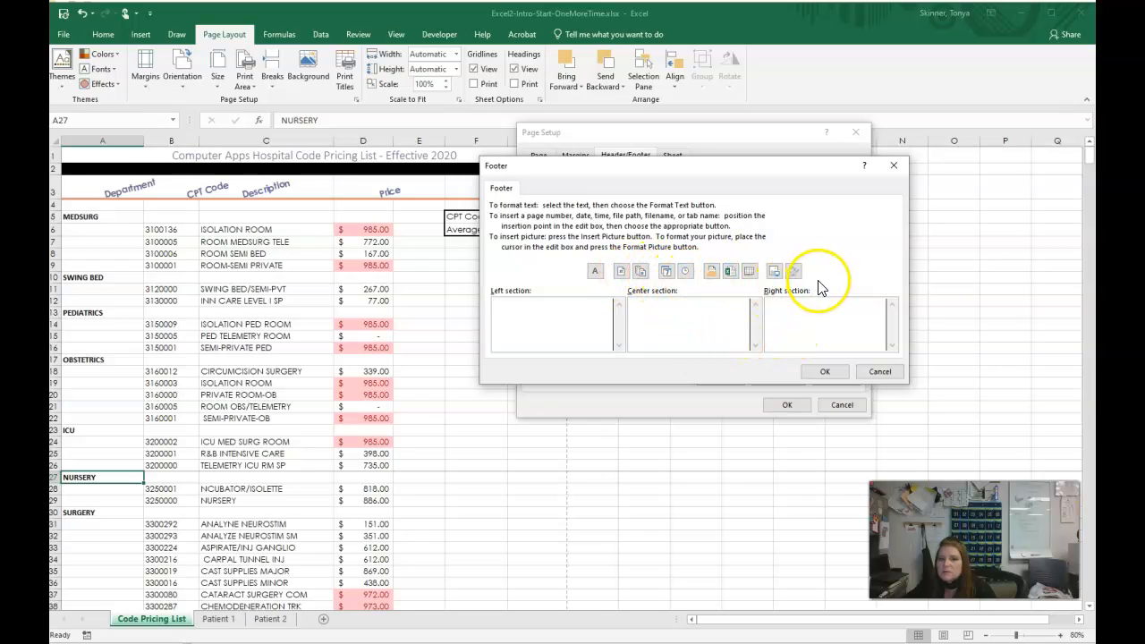
{"action": "left_click", "coordinate": [522, 320]}
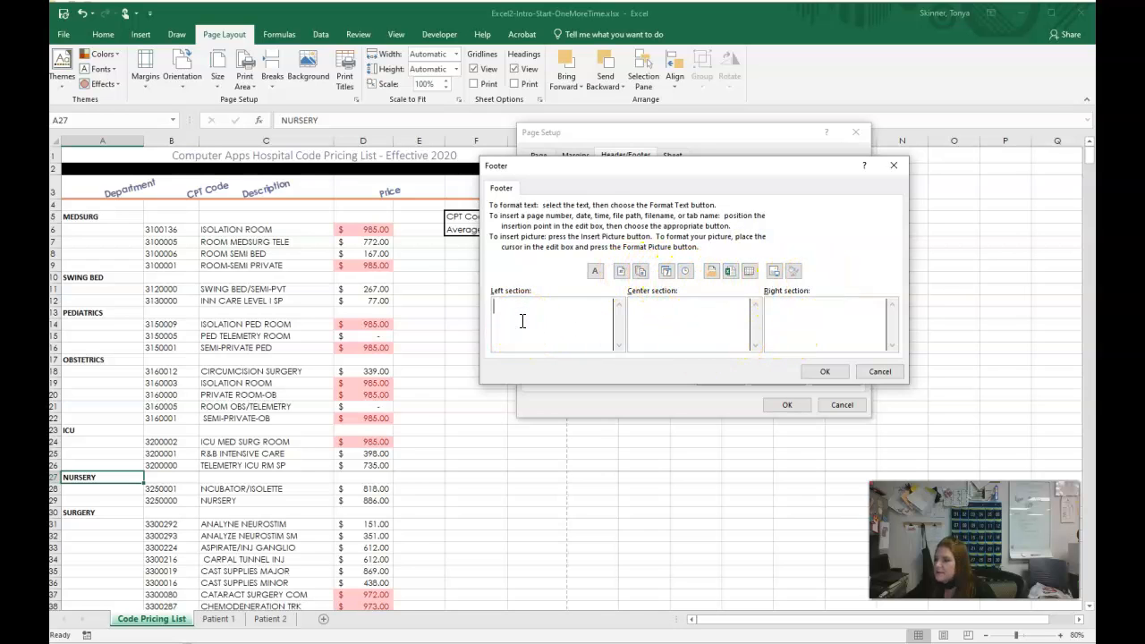
{"action": "left_click", "coordinate": [621, 271]}
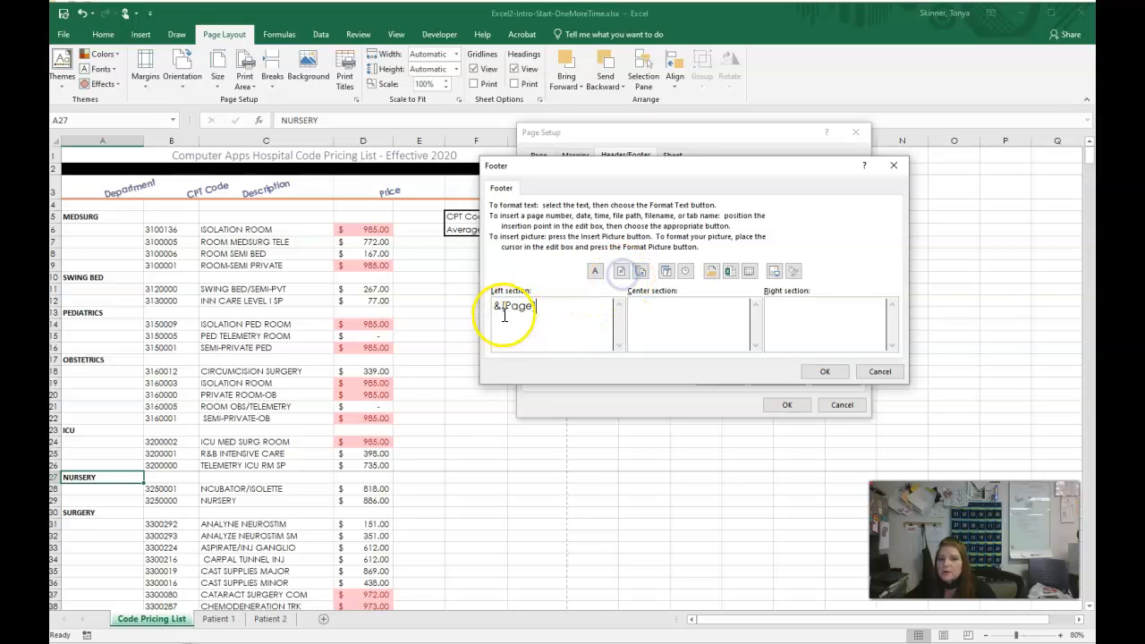
{"action": "left_click", "coordinate": [636, 315]}
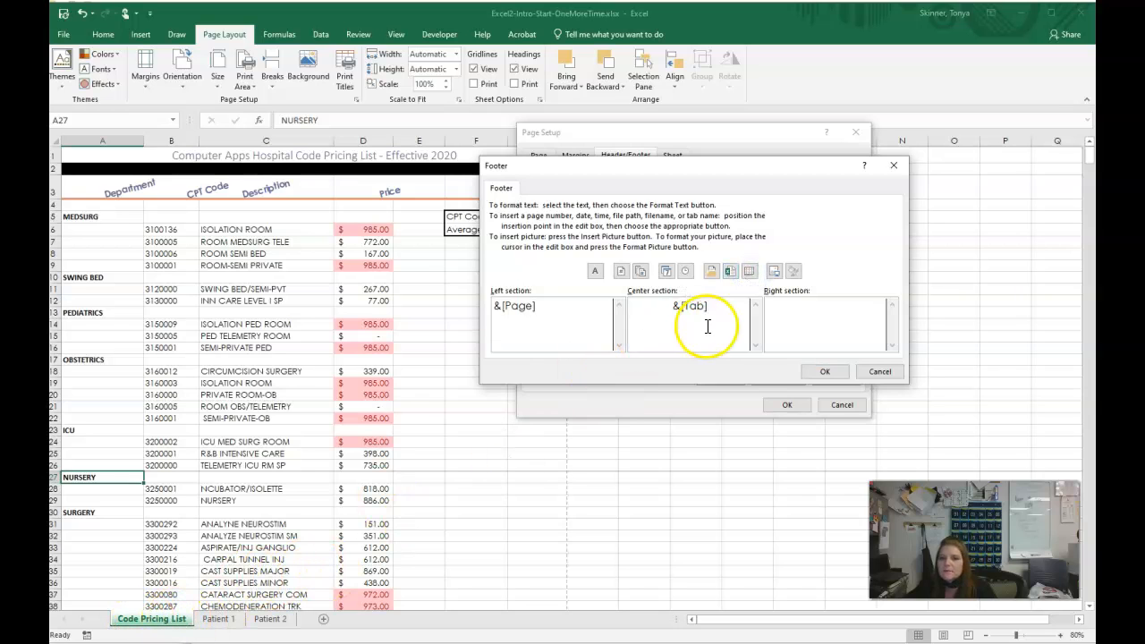
{"action": "left_click", "coordinate": [825, 372]}
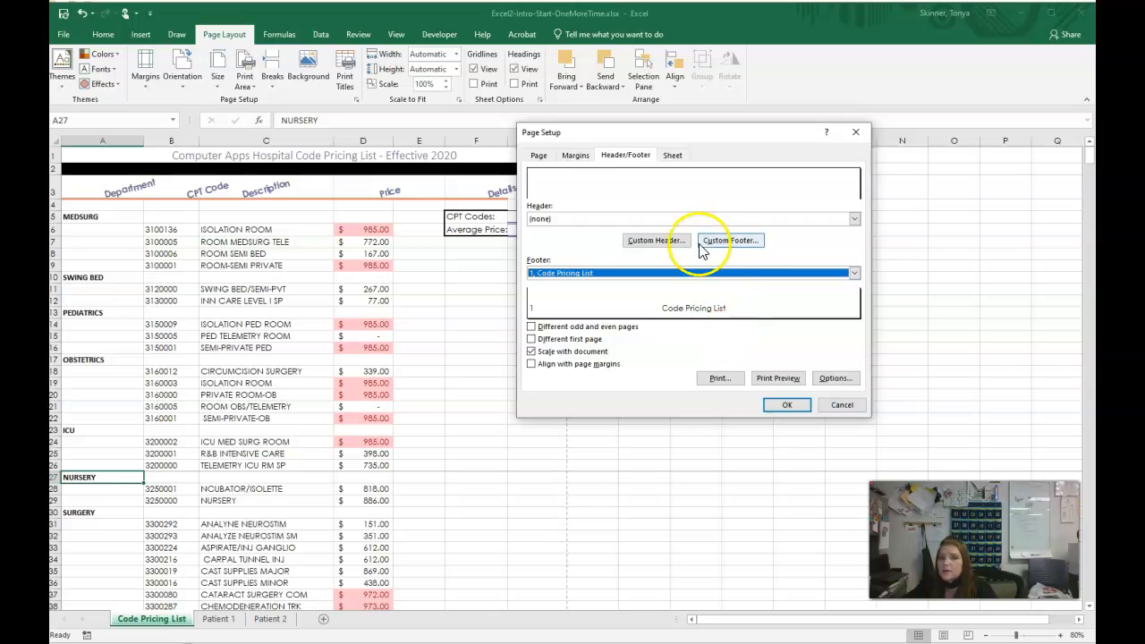
- Add a custom header with the author's full name in the center section and apply the page setup
{"action": "left_click", "coordinate": [658, 239]}
{"action": "left_click", "coordinate": [673, 319]}
{"action": "left_click", "coordinate": [682, 322]}
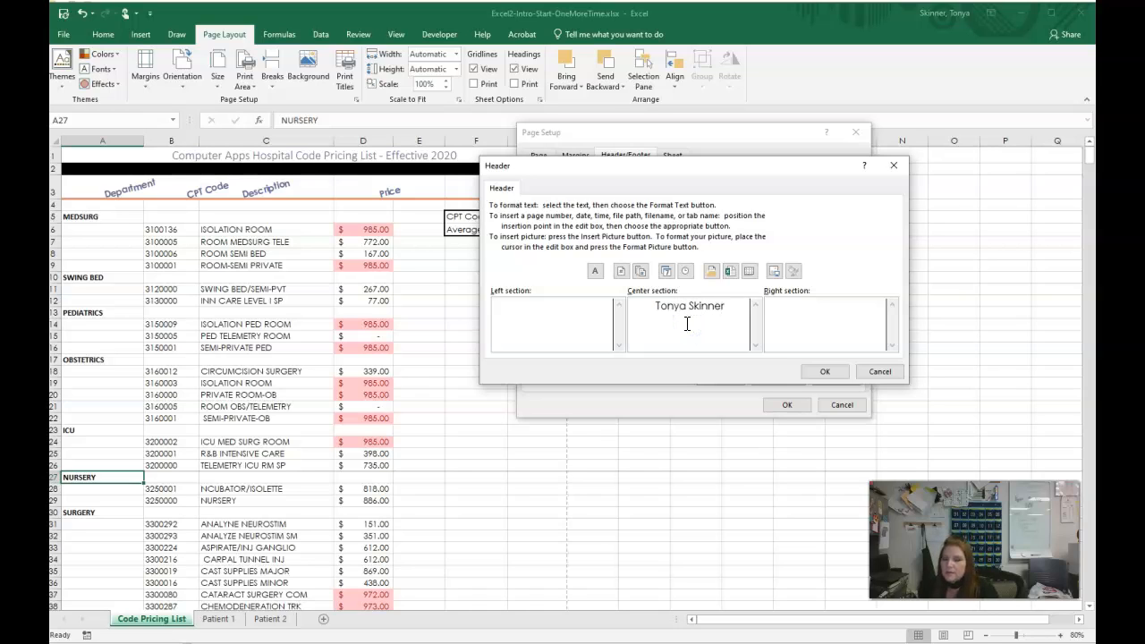
{"action": "left_click", "coordinate": [823, 372]}
{"action": "left_click", "coordinate": [799, 407]}
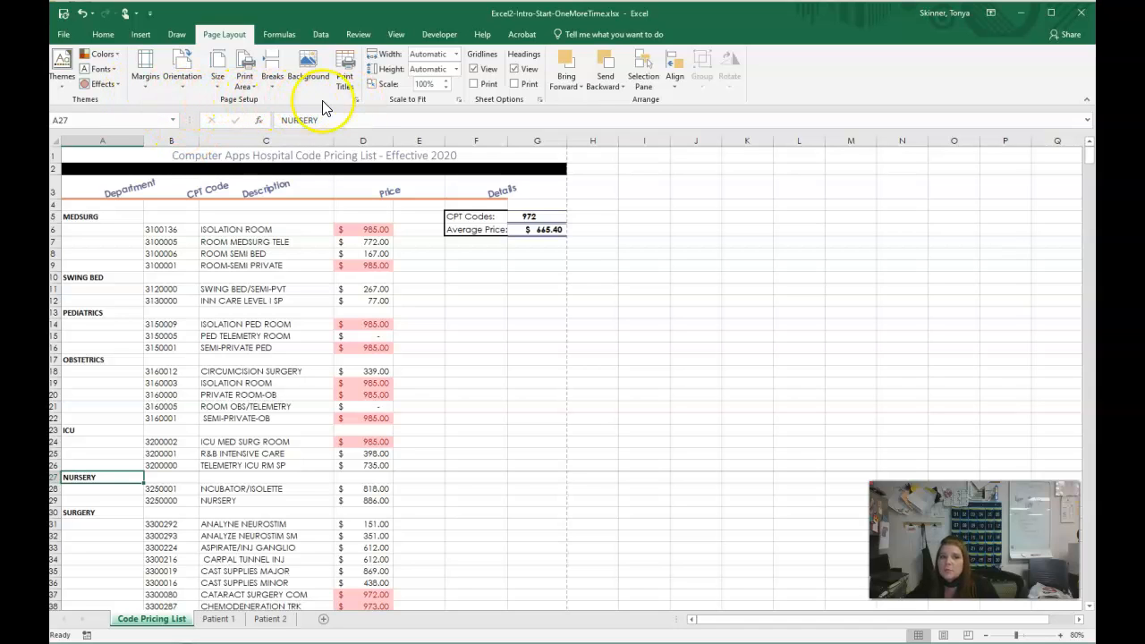
- Examine the header, footer and repeated headings on pages 1 and 19 of the print preview, and return to the worksheet
{"action": "left_click", "coordinate": [354, 99]}
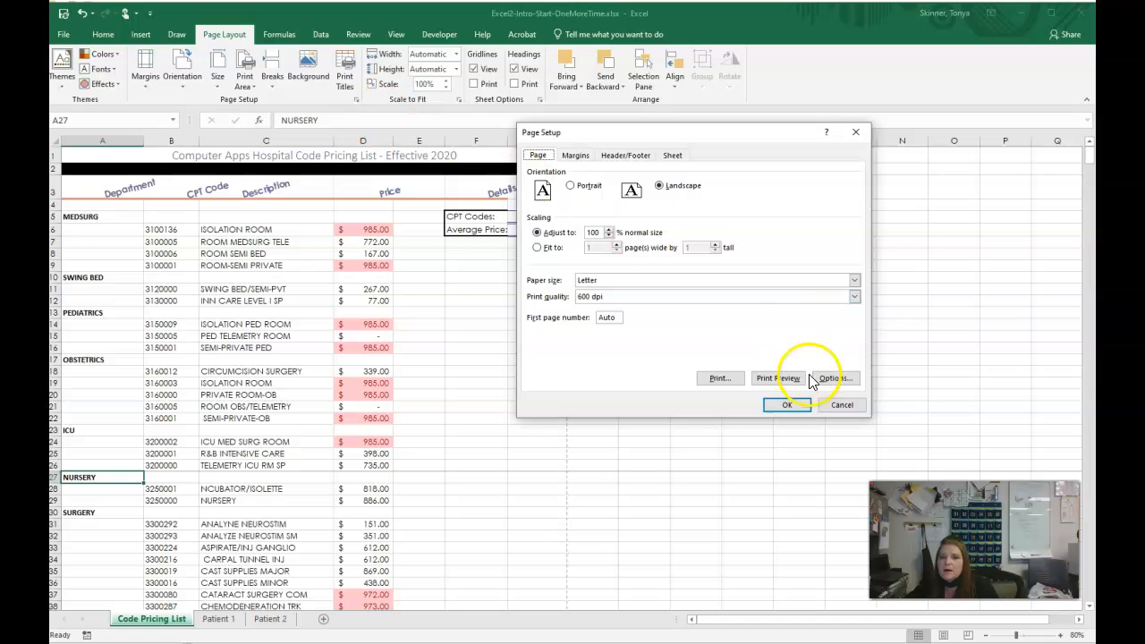
{"action": "left_click", "coordinate": [787, 381]}
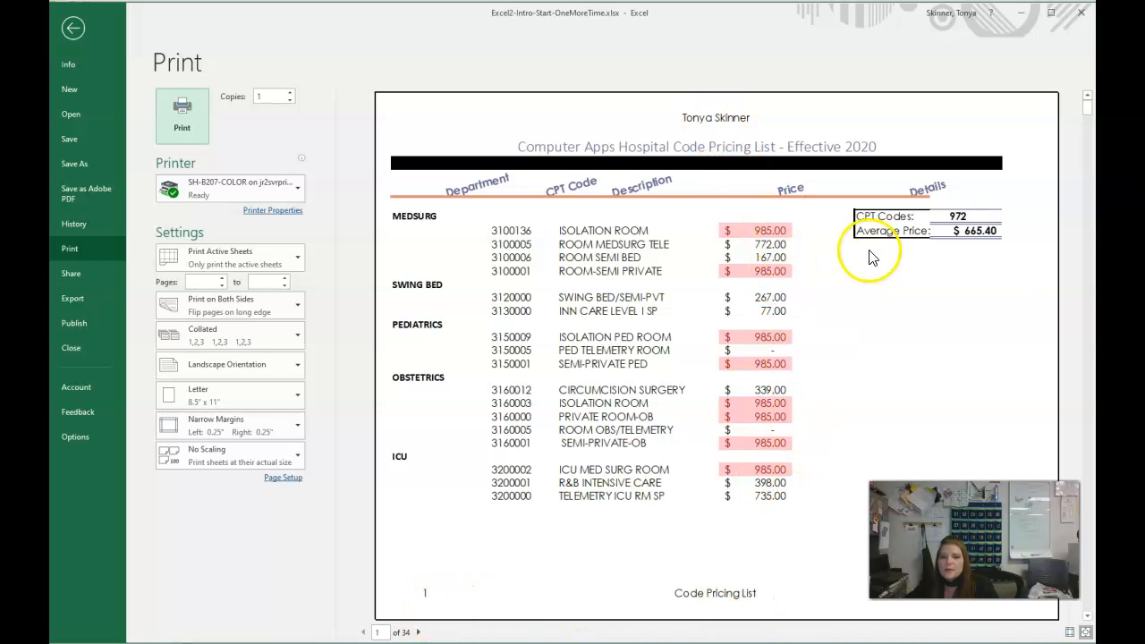
{"action": "left_click", "coordinate": [381, 632]}
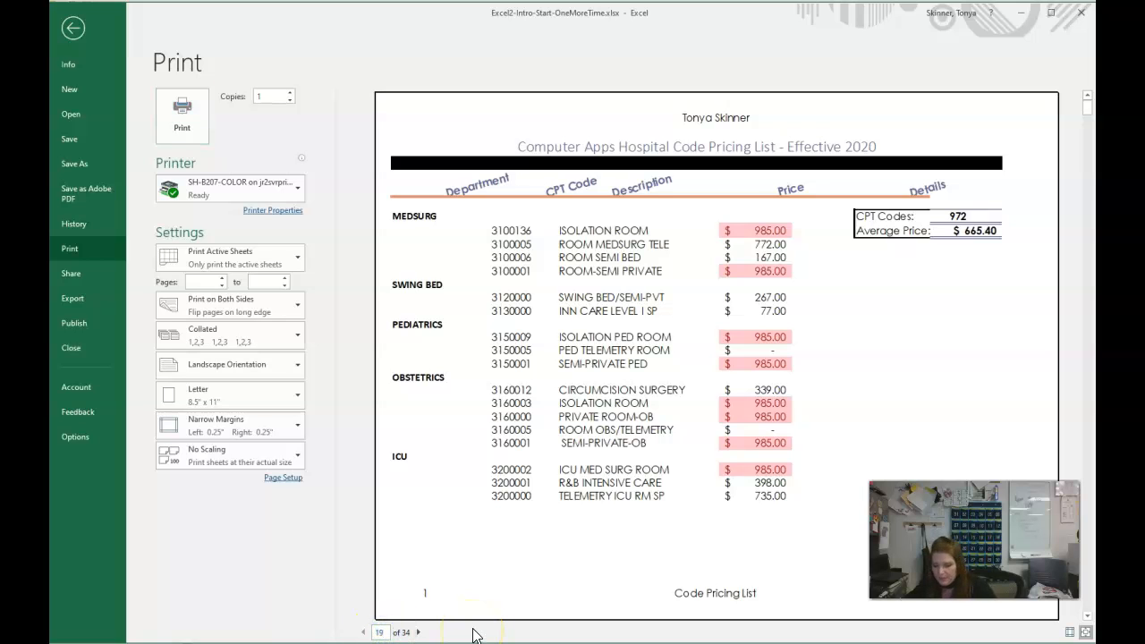
{"action": "key", "text": "Return"}
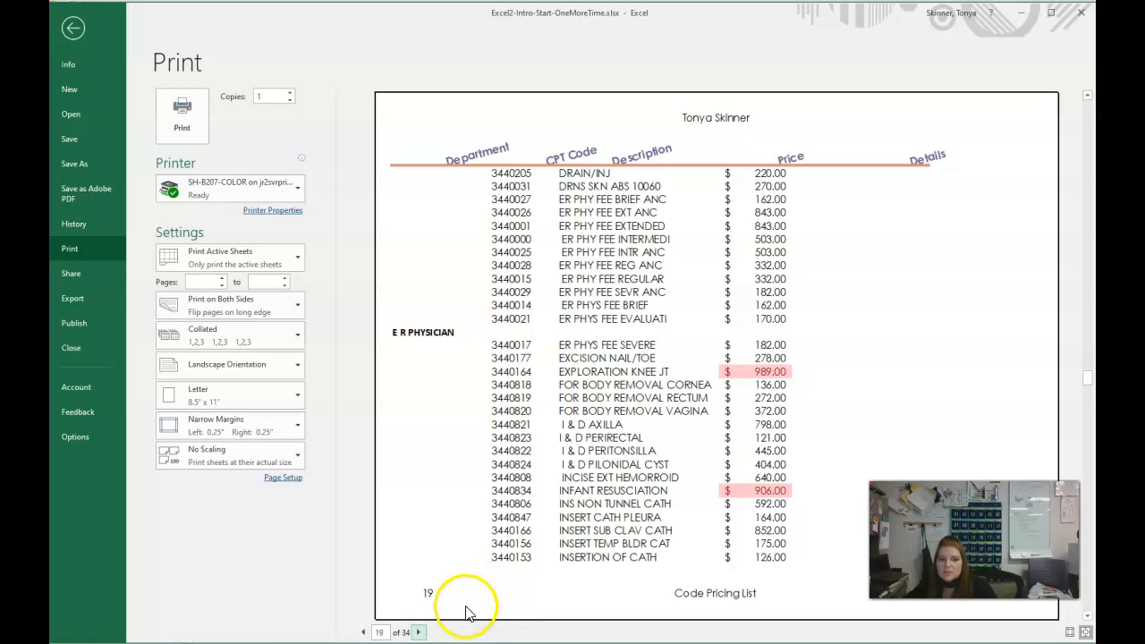
{"action": "left_click", "coordinate": [488, 613]}
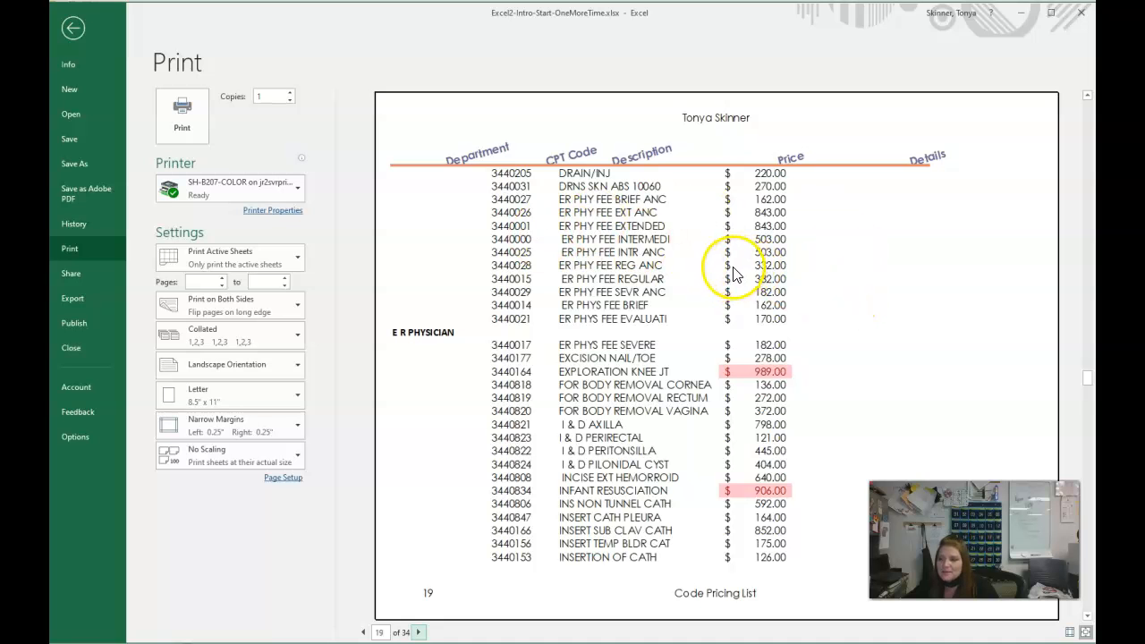
{"action": "left_click", "coordinate": [82, 36]}
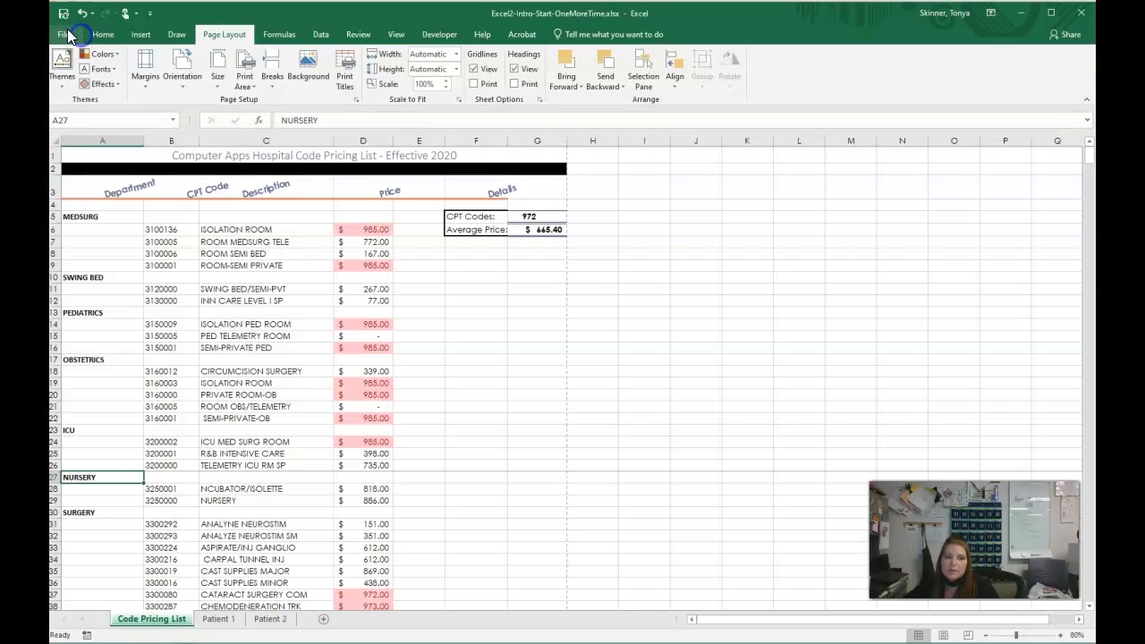
- Switch to the Patient 1 sheet, deselect the total cost cells, and toggle the formula display on and back off
{"action": "left_click", "coordinate": [220, 618]}
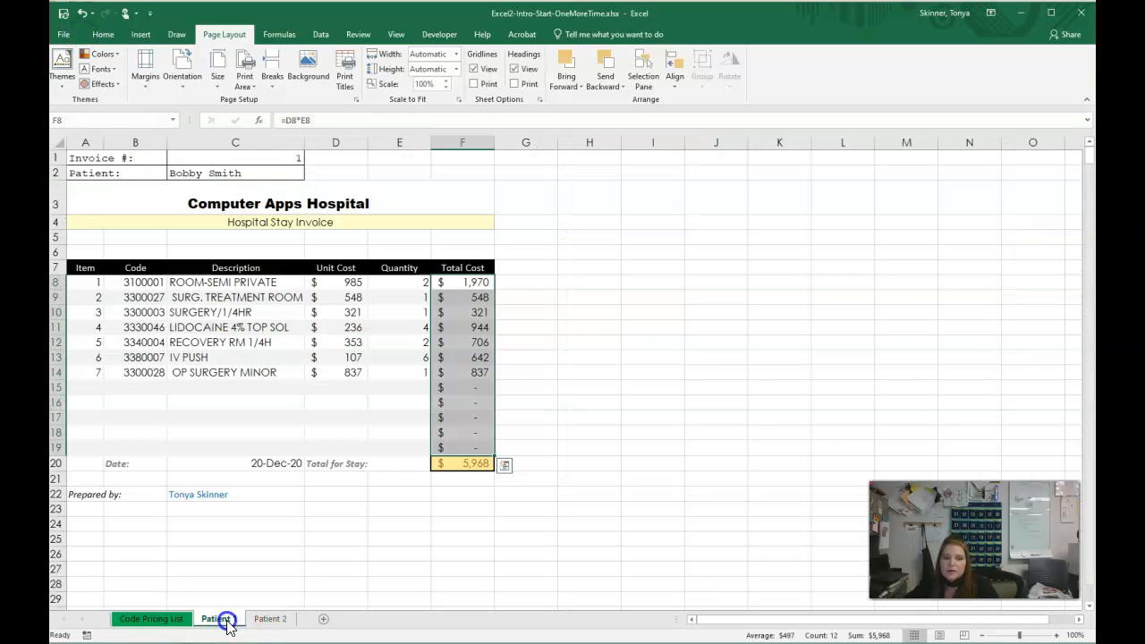
{"action": "left_click", "coordinate": [584, 415]}
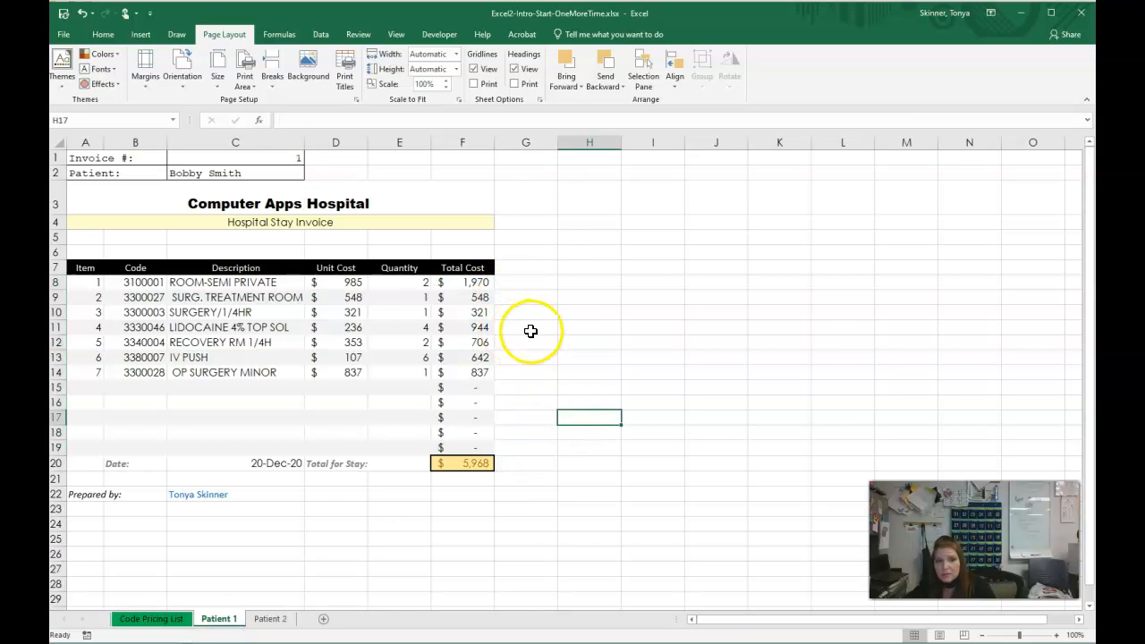
{"action": "key", "text": "ctrl+grave"}
{"action": "key", "text": "ctrl+grave"}
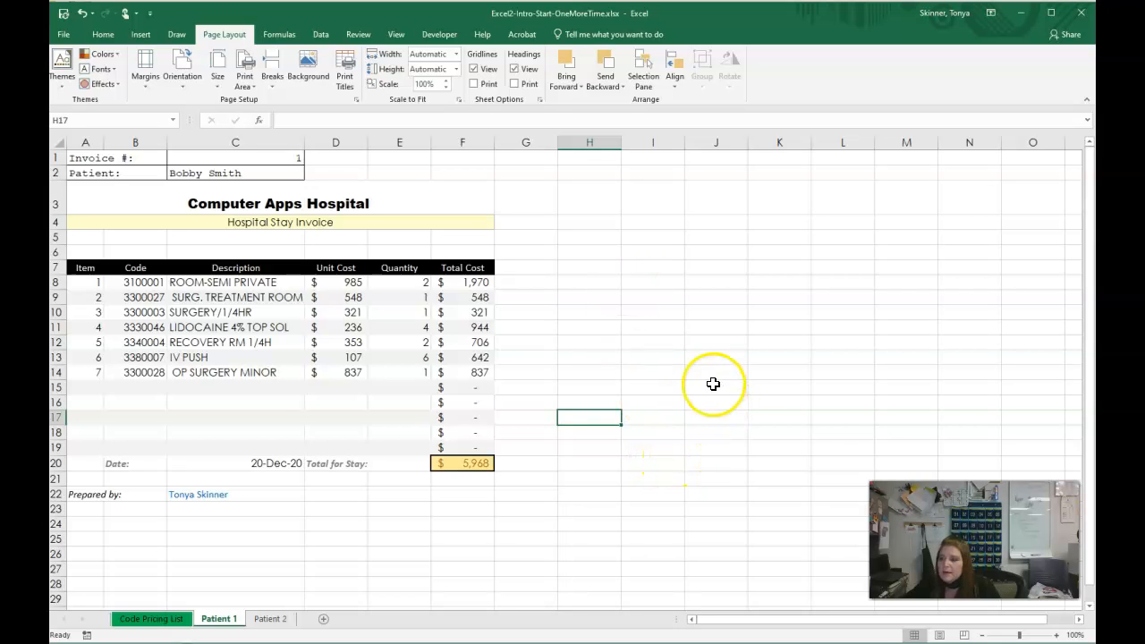
- Insert a picture from the Zoom BG folder as the Patient 1 sheet background, and delete the background again
{"action": "left_click", "coordinate": [308, 77]}
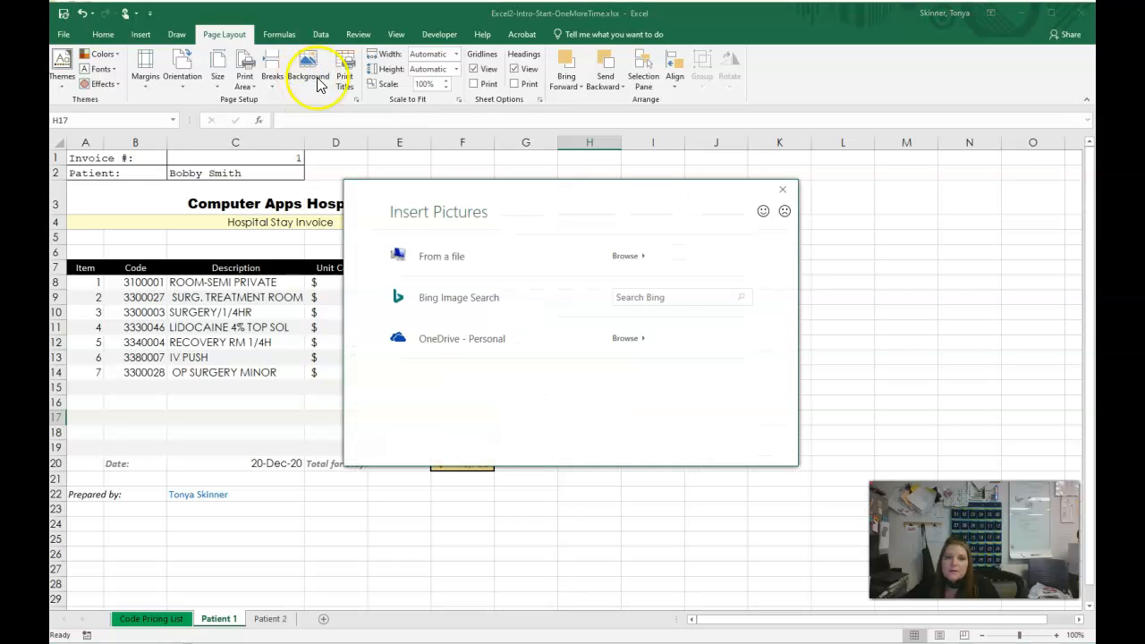
{"action": "left_click", "coordinate": [626, 256]}
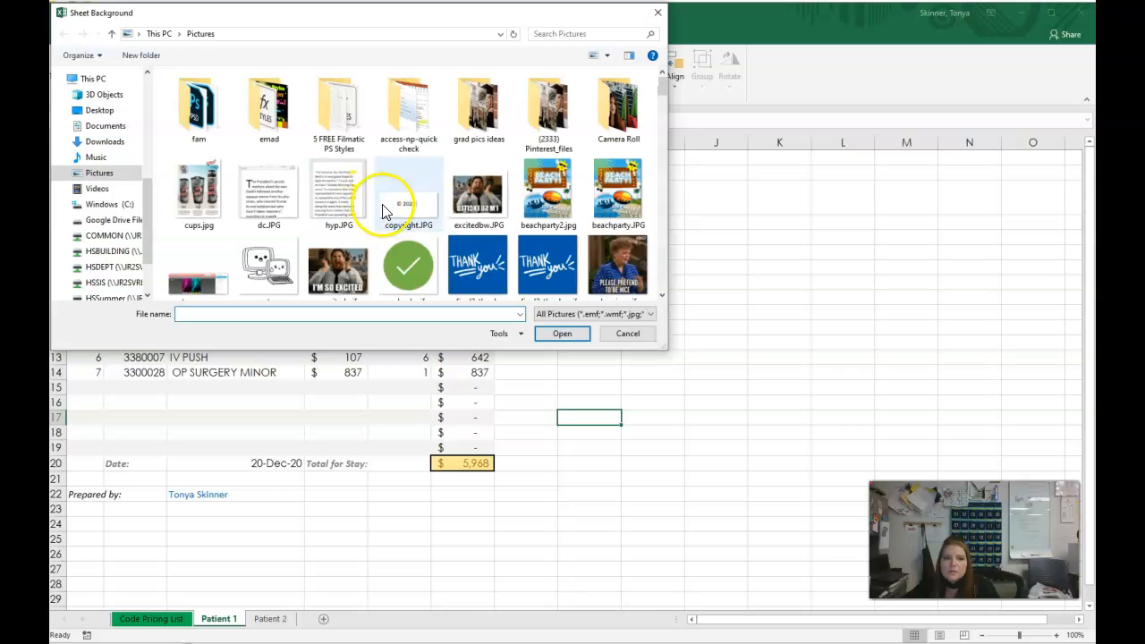
{"action": "scroll", "coordinate": [408, 205], "scroll_direction": "down", "scroll_amount": 5}
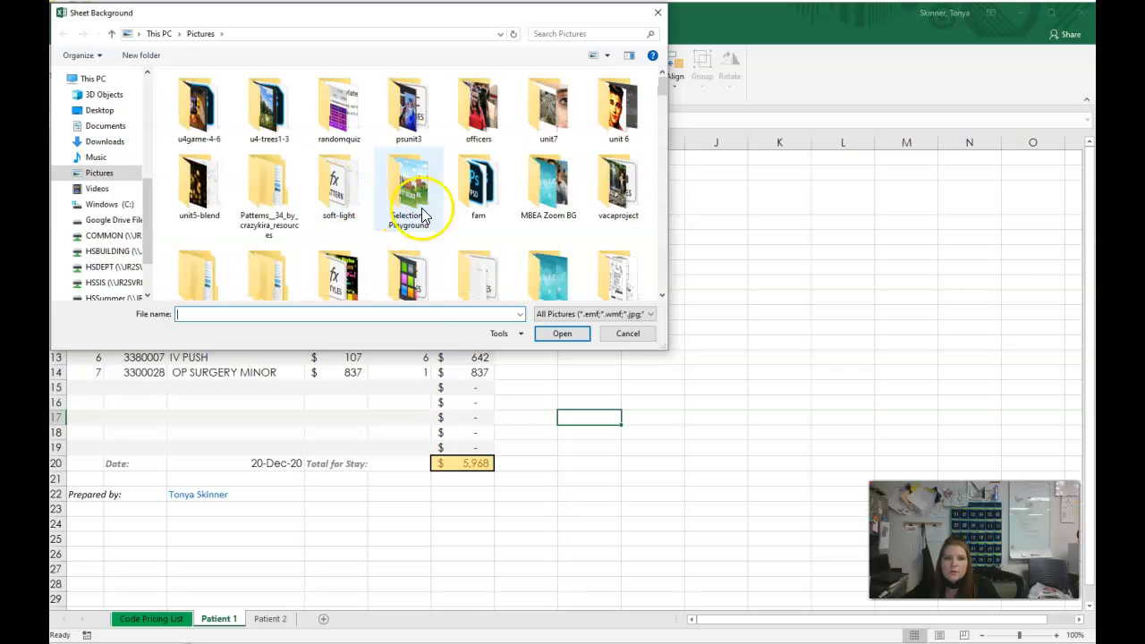
{"action": "double_click", "coordinate": [556, 256]}
{"action": "left_click", "coordinate": [187, 114]}
{"action": "left_click", "coordinate": [564, 333]}
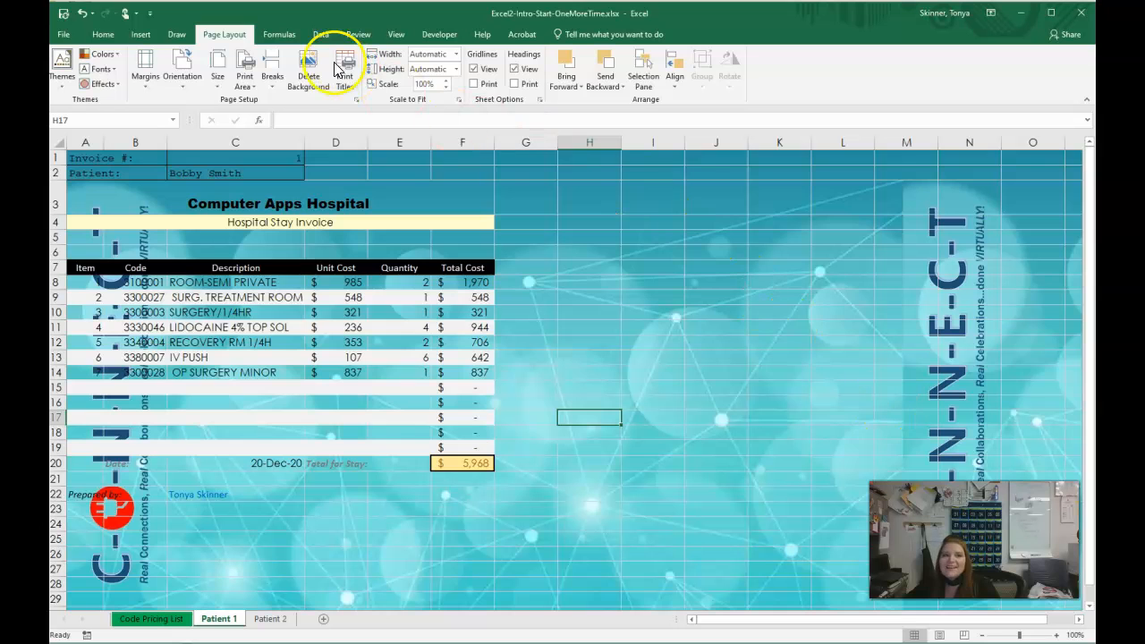
{"action": "left_click", "coordinate": [309, 86]}
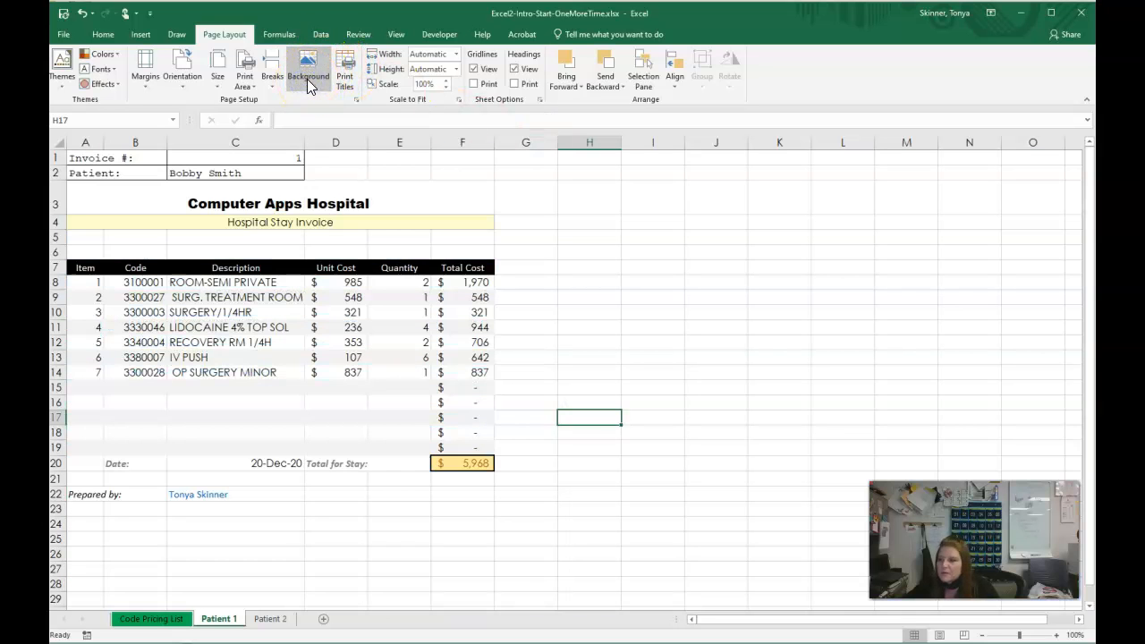
{"action": "left_click", "coordinate": [654, 313]}
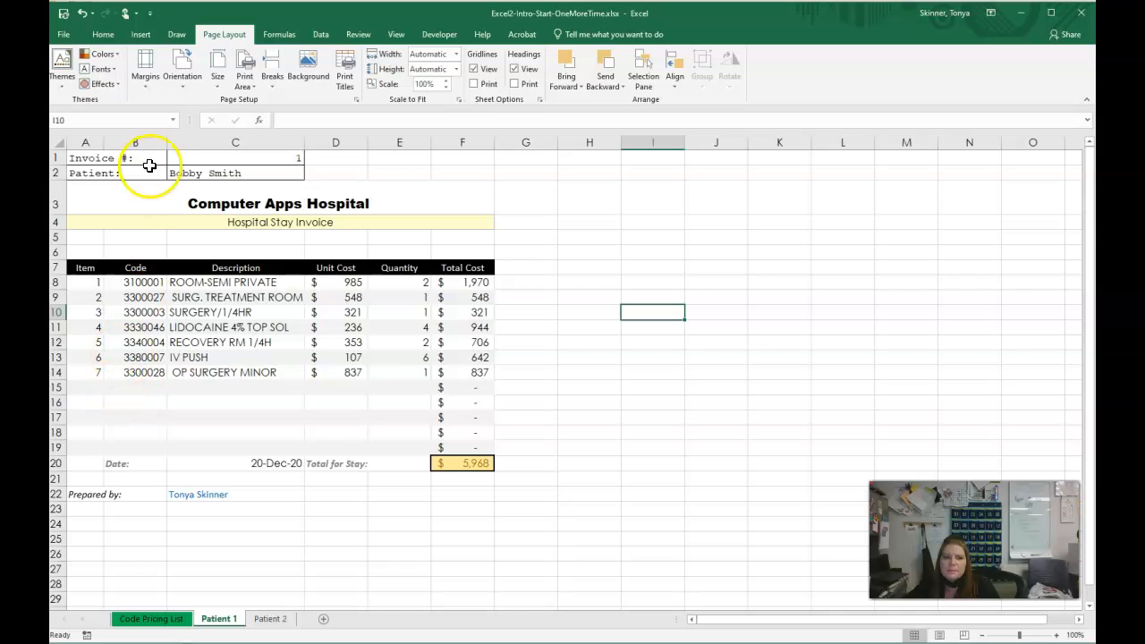
- Examine the fill color choices for the empty cells G8:G17 and close the palette without applying one
{"action": "left_click", "coordinate": [97, 35]}
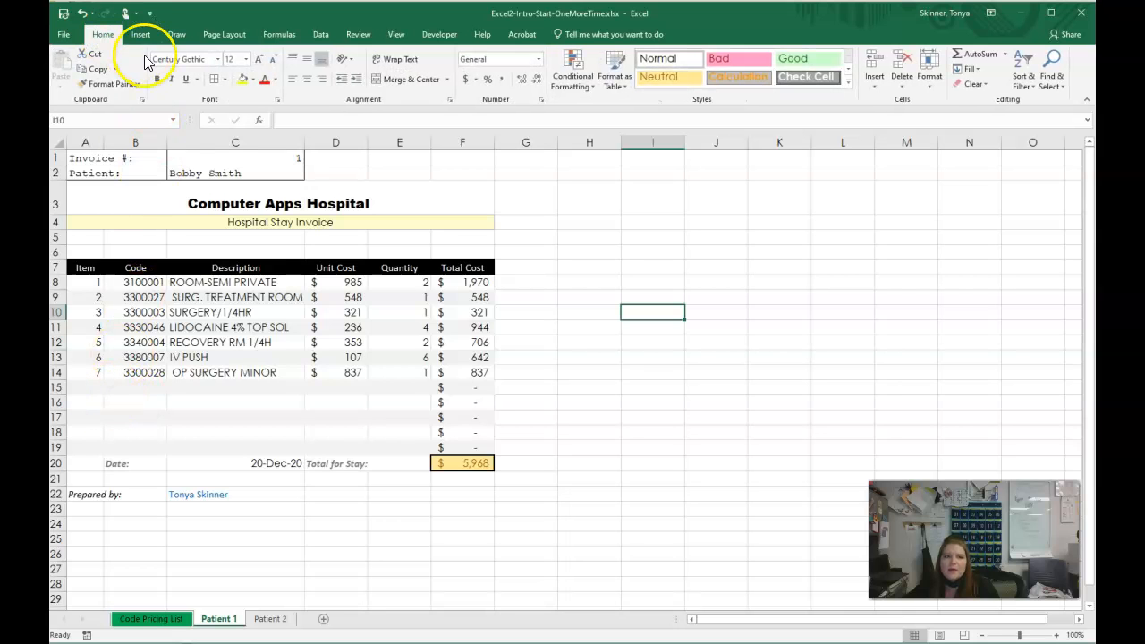
{"action": "left_click", "coordinate": [253, 80]}
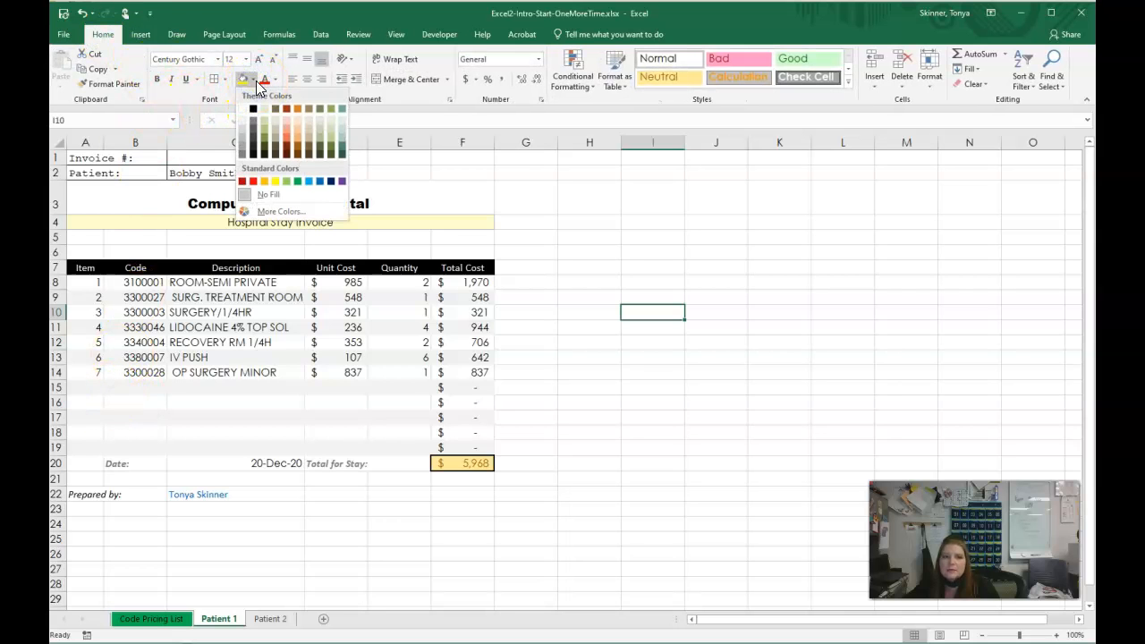
{"action": "left_click", "coordinate": [256, 78]}
{"action": "left_click_drag", "start_coordinate": [537, 284], "coordinate": [555, 417]}
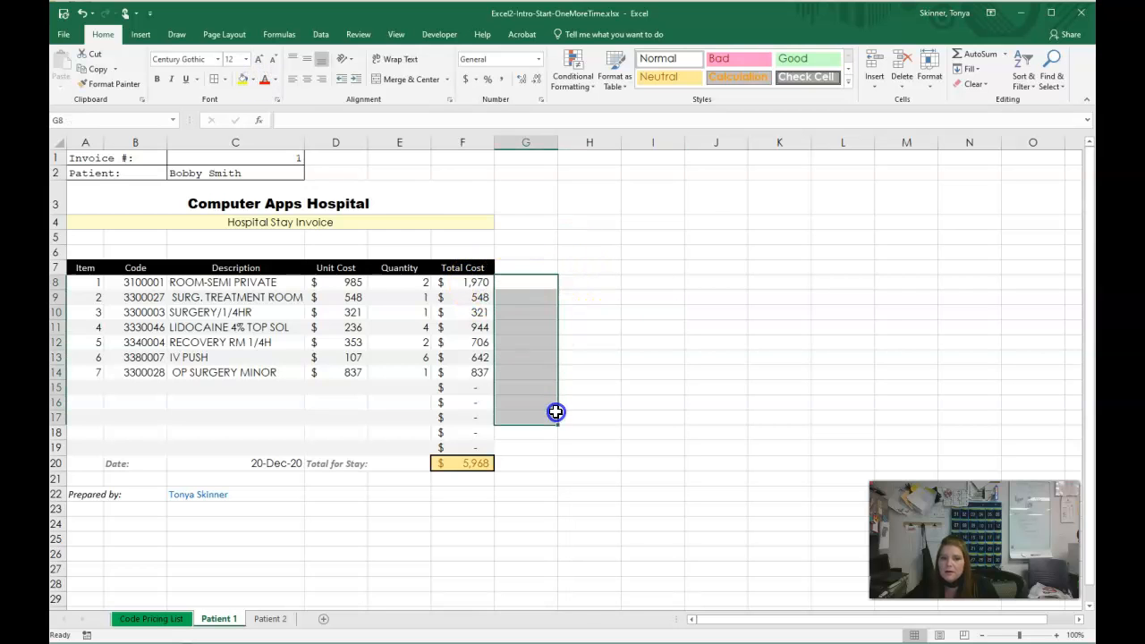
{"action": "left_click", "coordinate": [254, 79]}
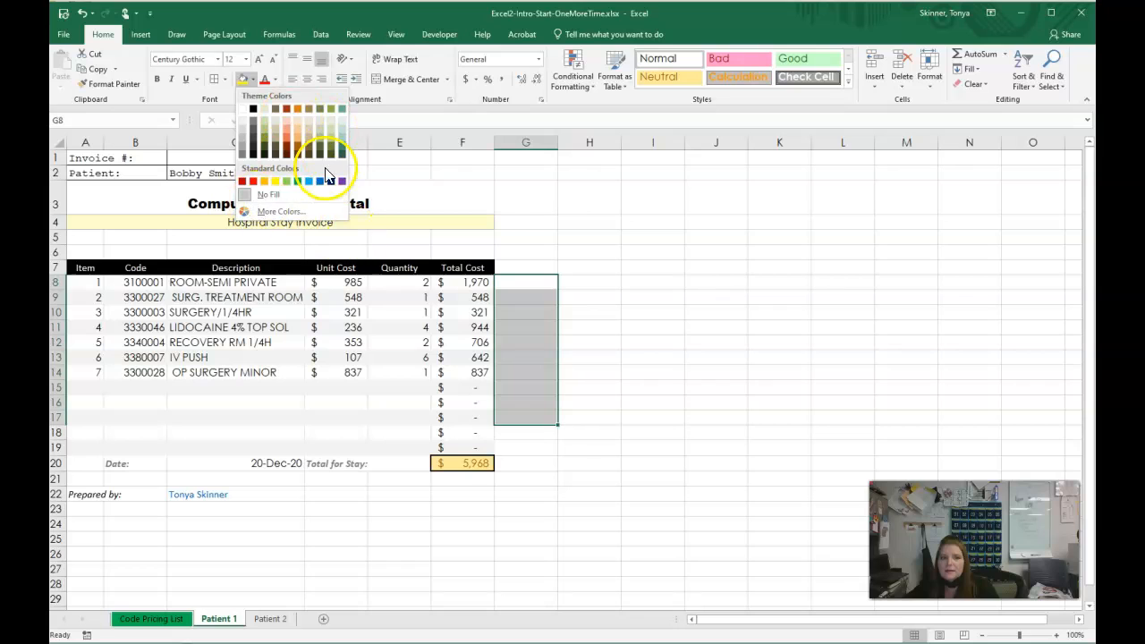
{"action": "left_click", "coordinate": [695, 293]}
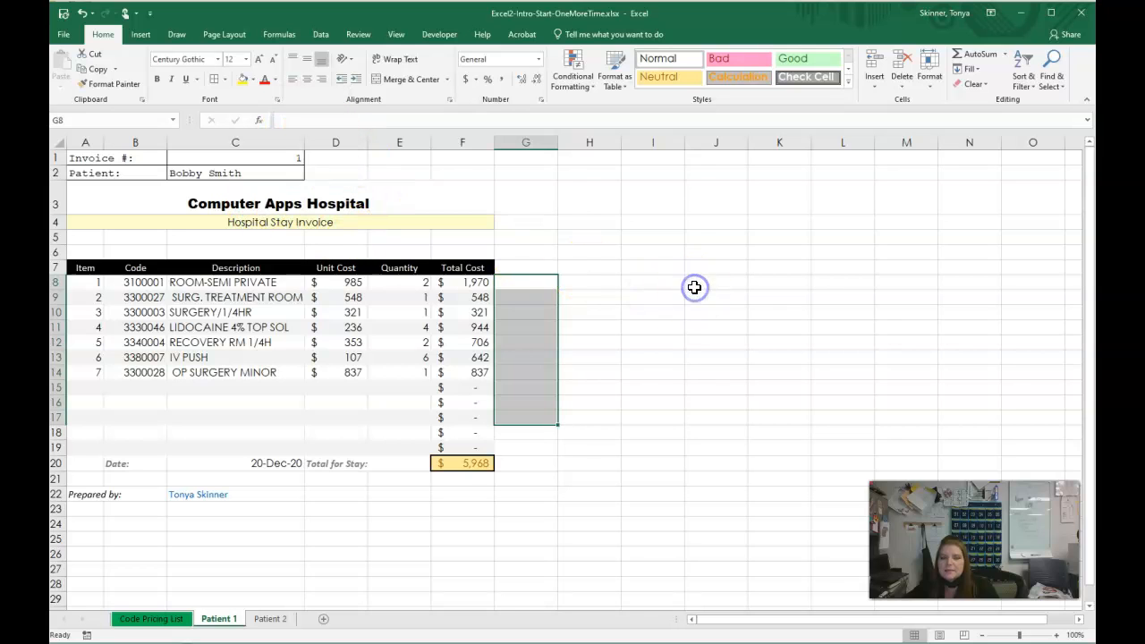
- Examine the Text, Custom and Special number format categories for cell I8, and cancel without applying a format
{"action": "left_click", "coordinate": [647, 285]}
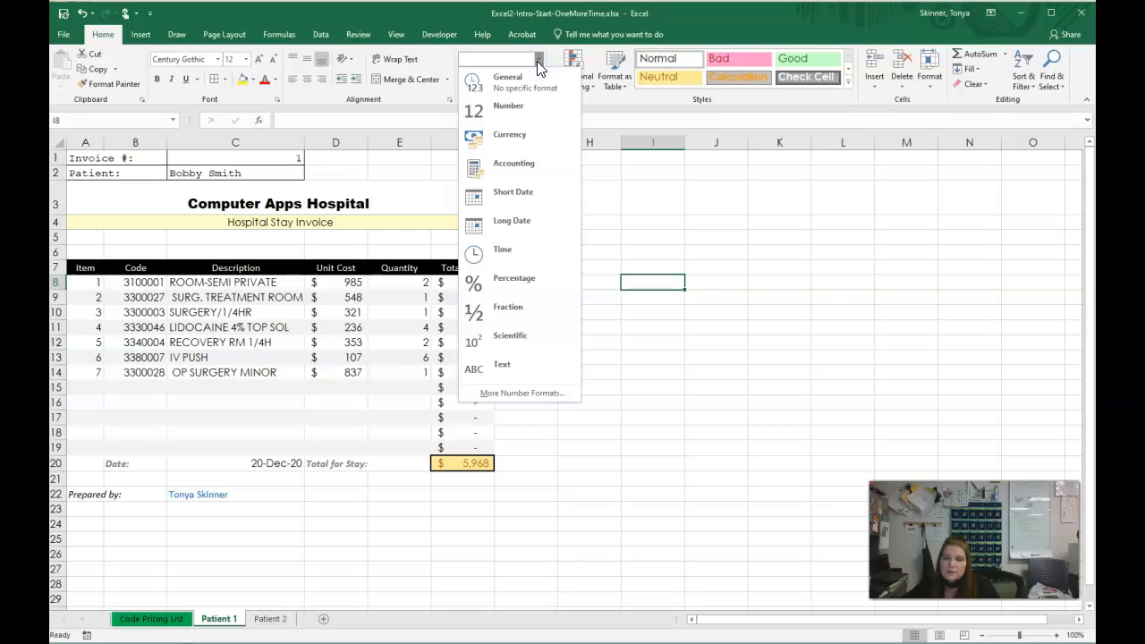
{"action": "left_click", "coordinate": [523, 392]}
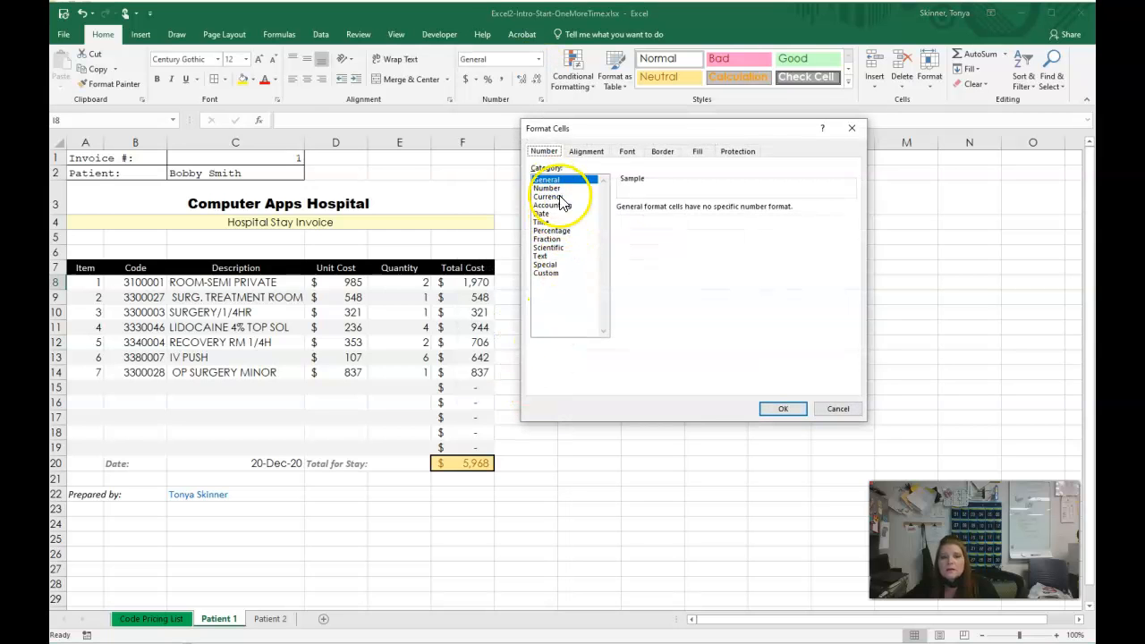
{"action": "left_click", "coordinate": [546, 256]}
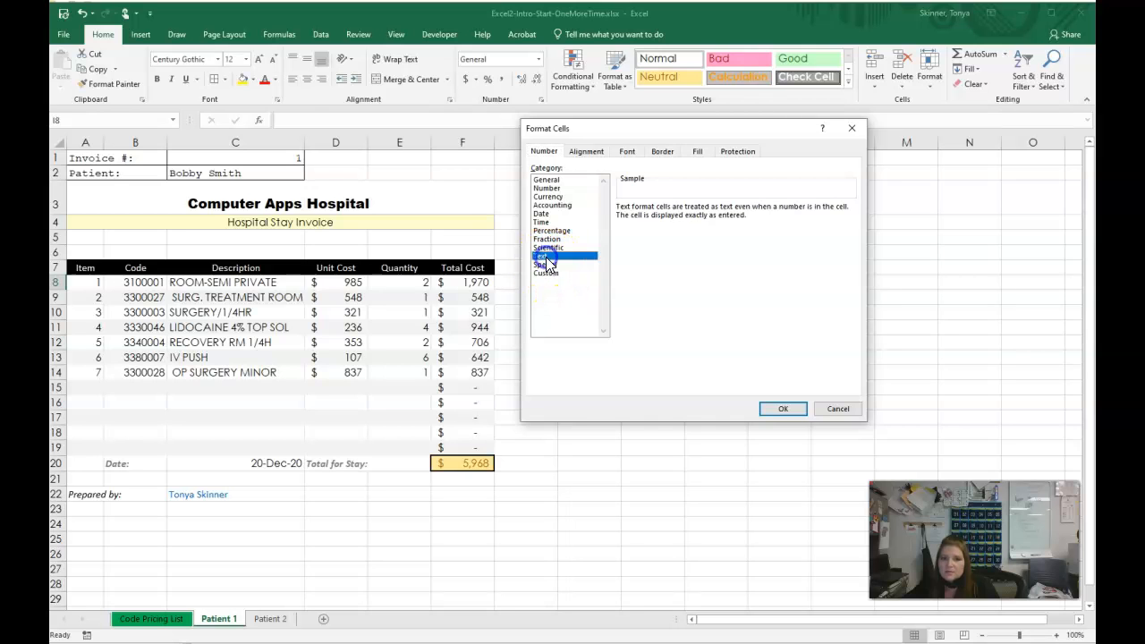
{"action": "left_click", "coordinate": [547, 274]}
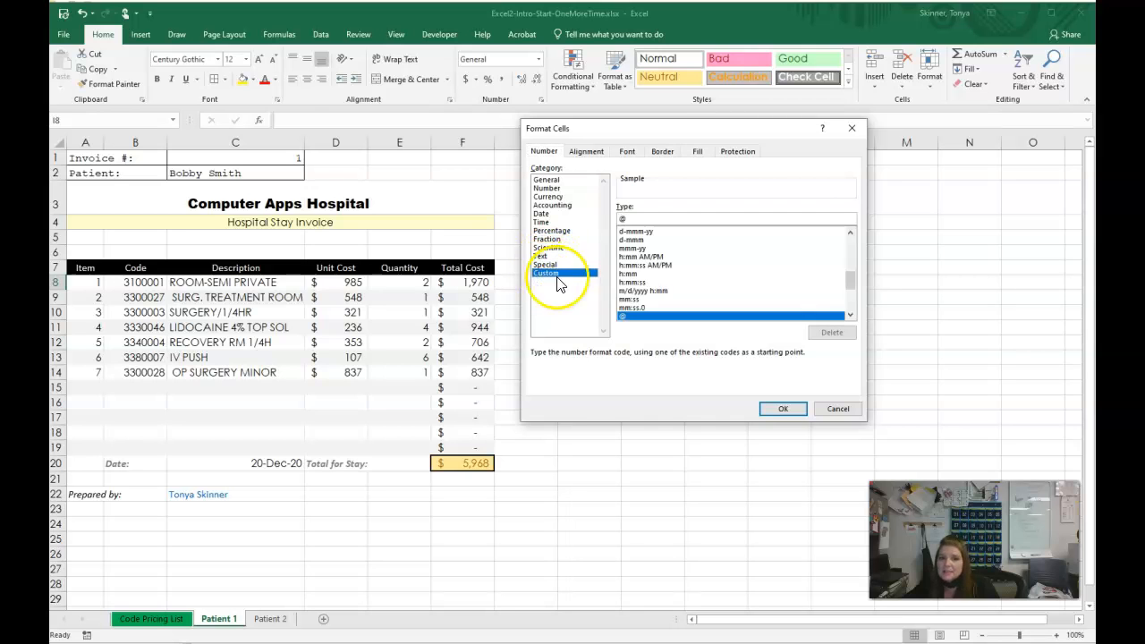
{"action": "left_click_drag", "start_coordinate": [849, 285], "coordinate": [856, 258]}
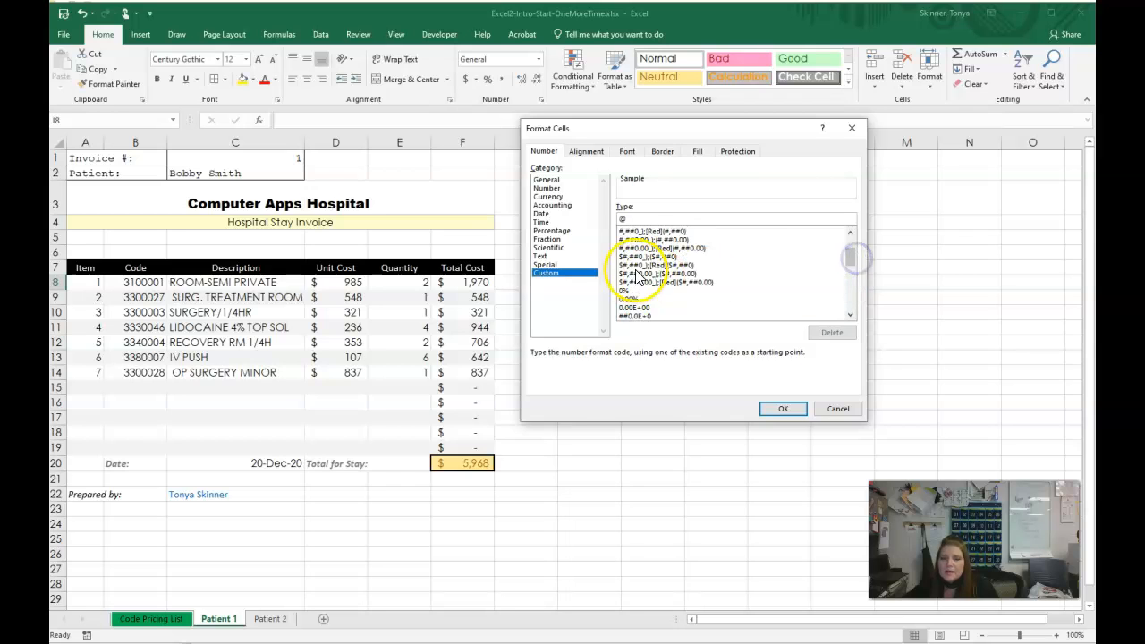
{"action": "left_click", "coordinate": [575, 266]}
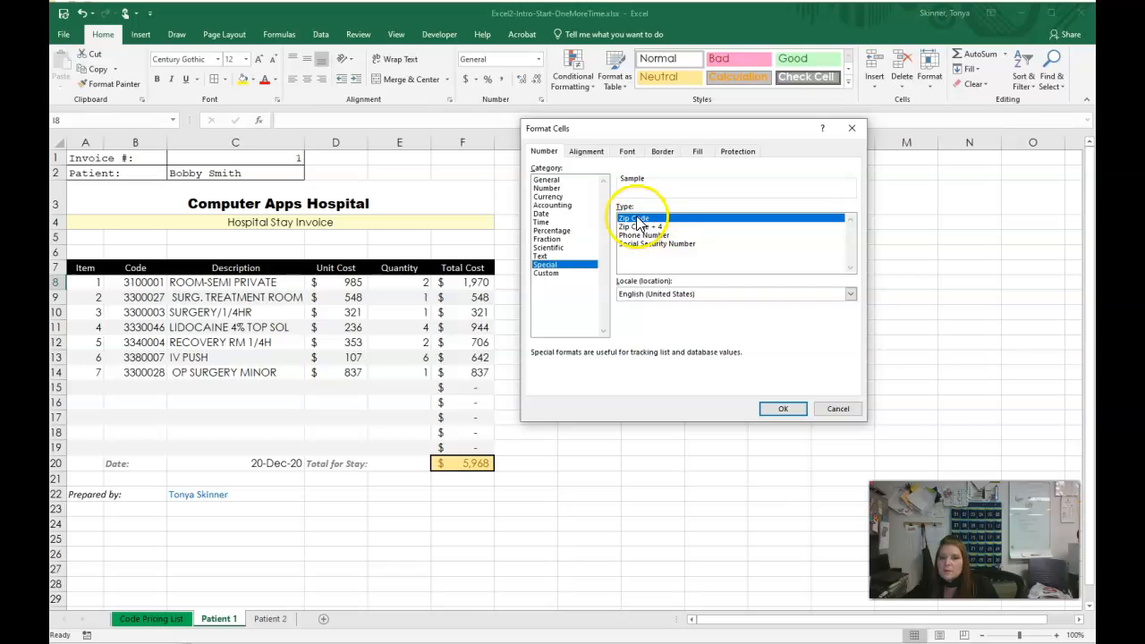
{"action": "left_click", "coordinate": [838, 407]}
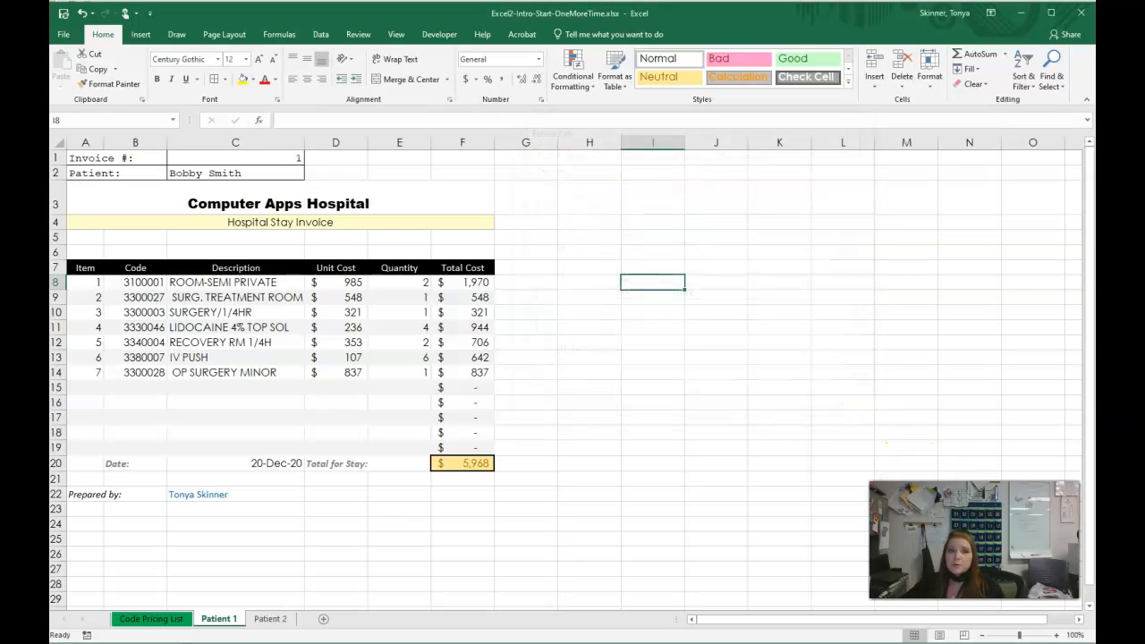